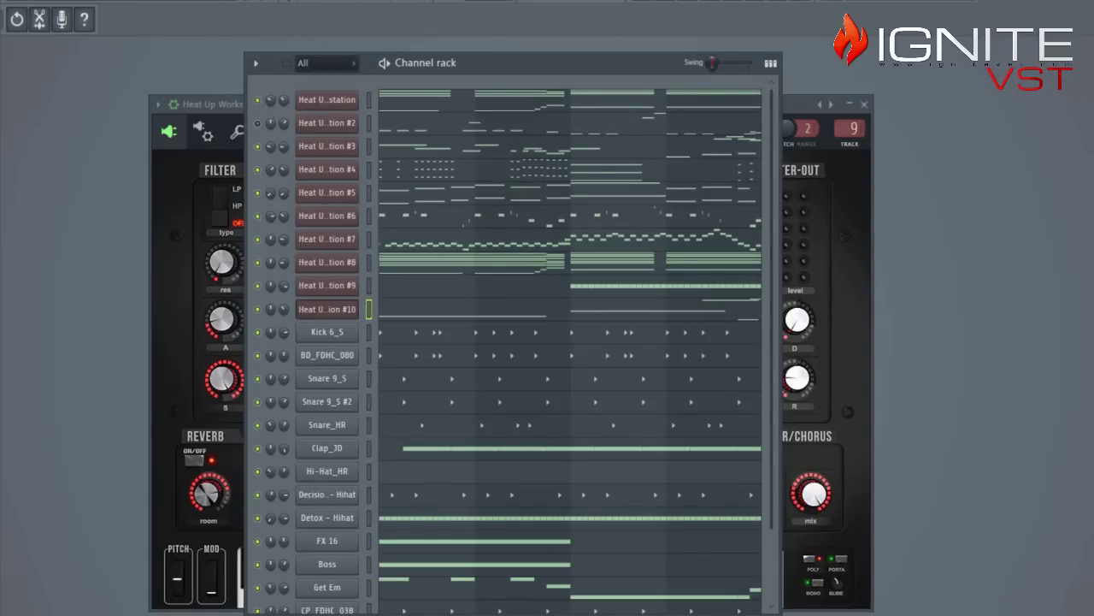
# - Play the full beat and move the channel rack lower so the instrument window behind it can be seen
pyautogui.press('space')
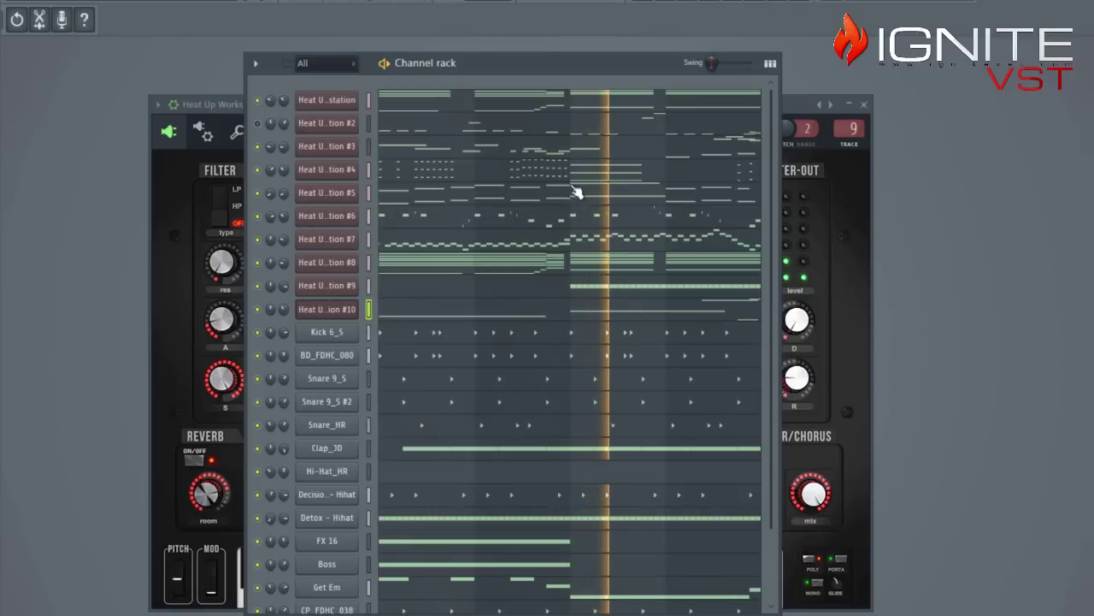
pyautogui.moveTo(531, 67); pyautogui.dragTo(523, 134)
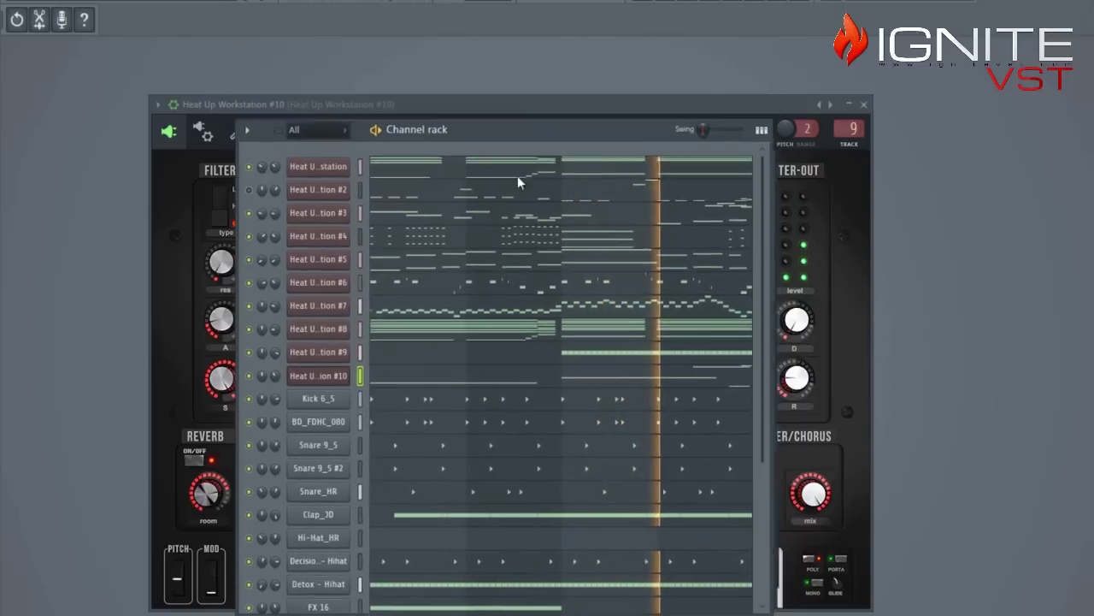
pyautogui.moveTo(518, 176); pyautogui.dragTo(515, 253)
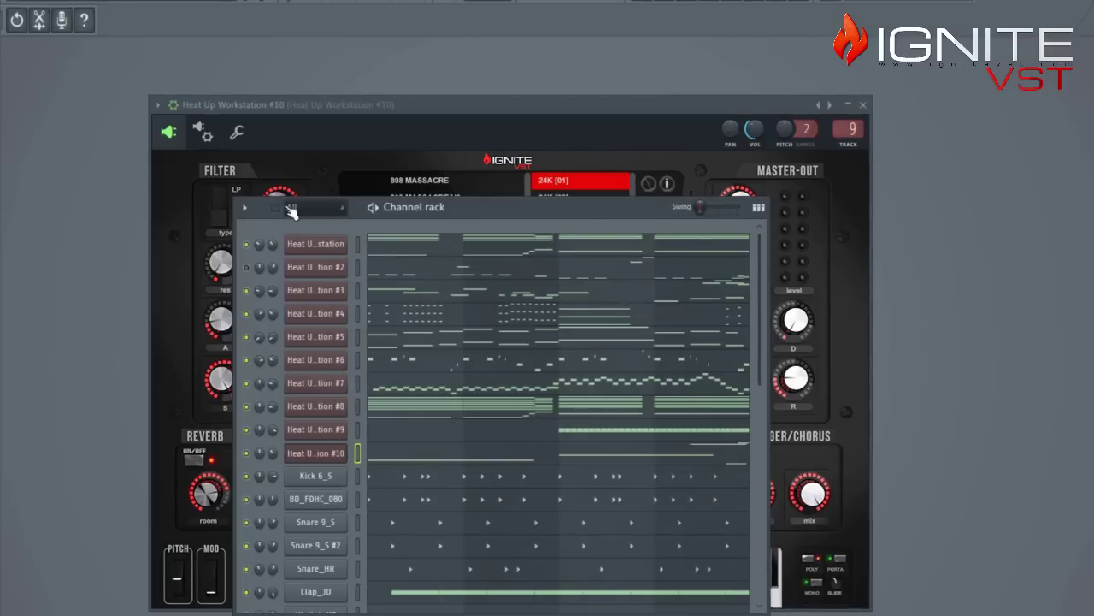
# - Solo the first Heat Up Workstation channel and open its instrument window
pyautogui.rightClick(250, 246)
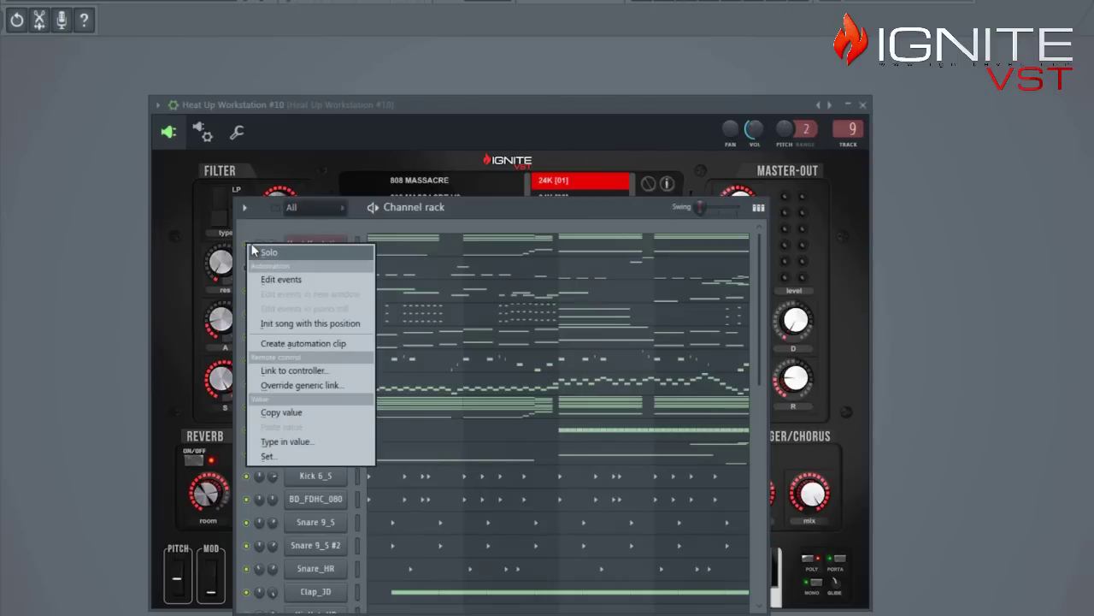
pyautogui.click(255, 252)
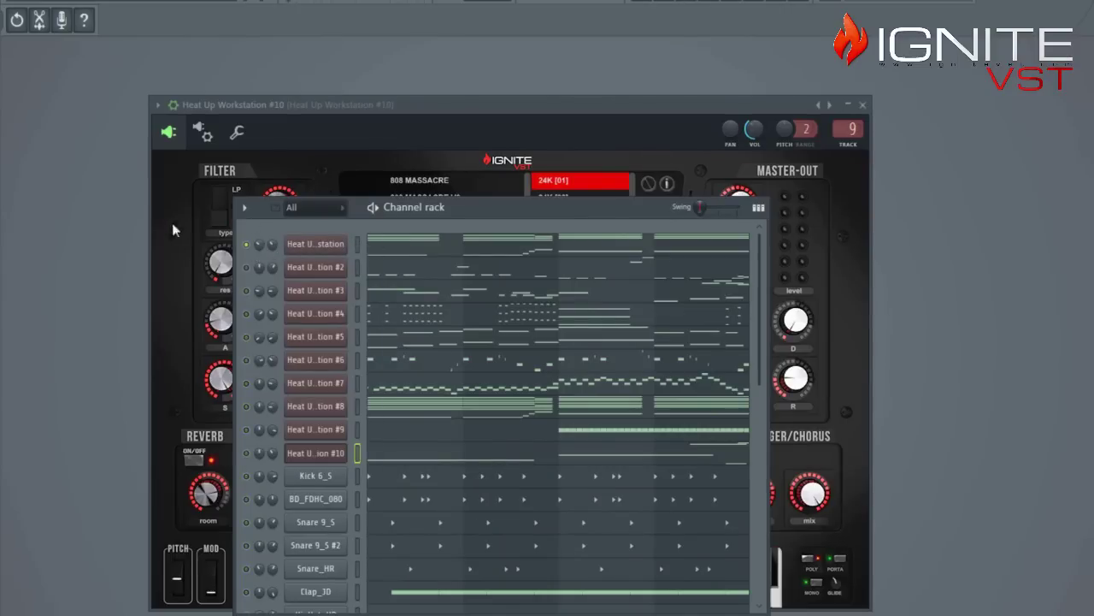
pyautogui.moveTo(519, 212); pyautogui.dragTo(518, 244)
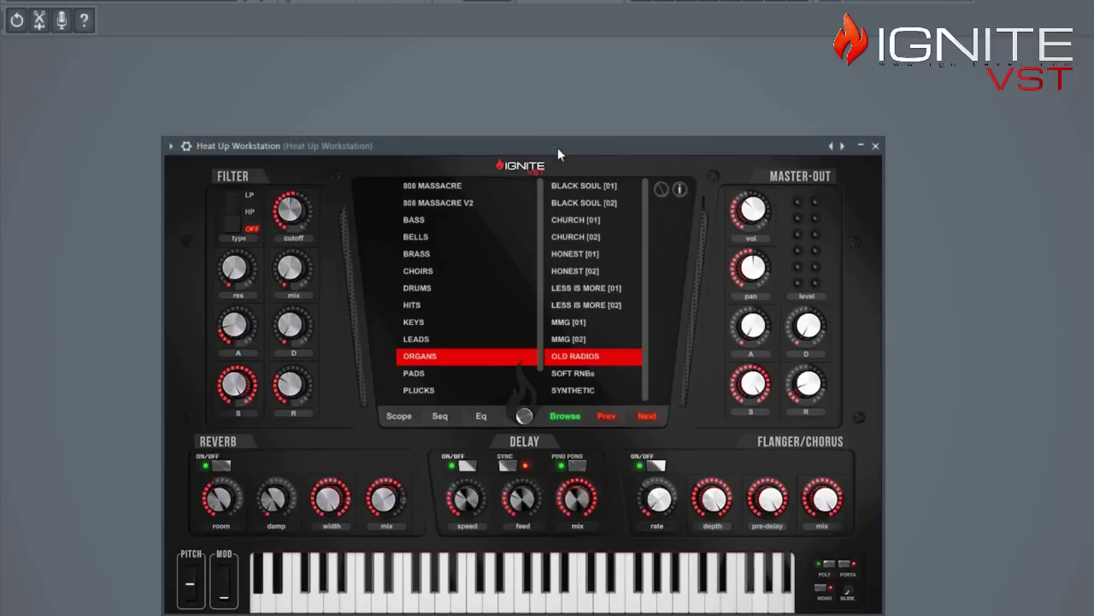
# - Bring the channel rack back, reposition it higher, and play the soloed first Heat Up Workstation channel
pyautogui.press('F6')
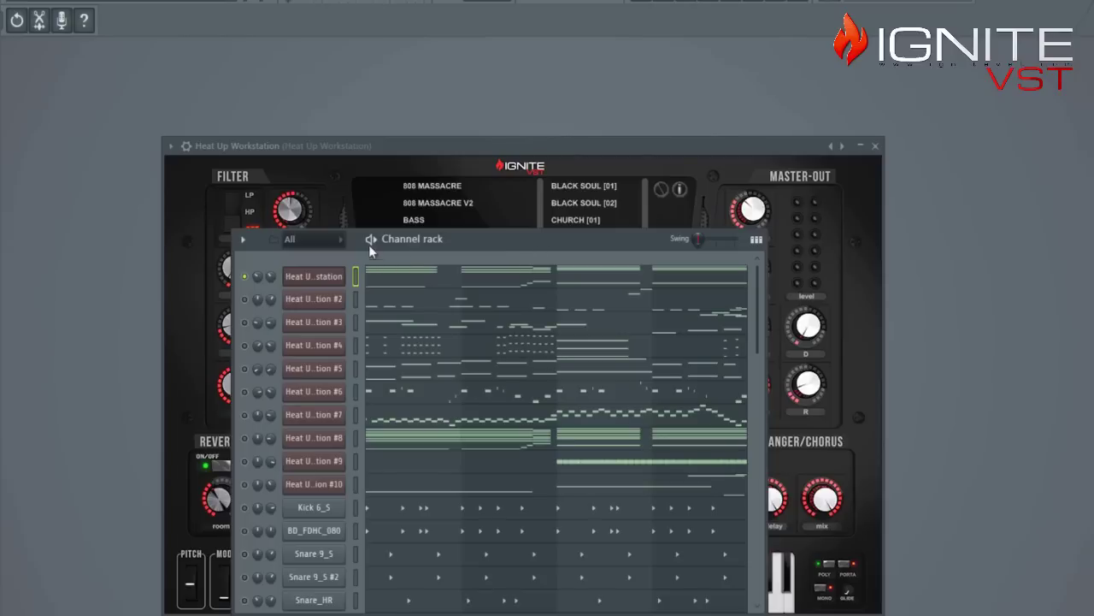
pyautogui.moveTo(553, 246); pyautogui.dragTo(589, 331)
pyautogui.moveTo(582, 190); pyautogui.dragTo(562, 104)
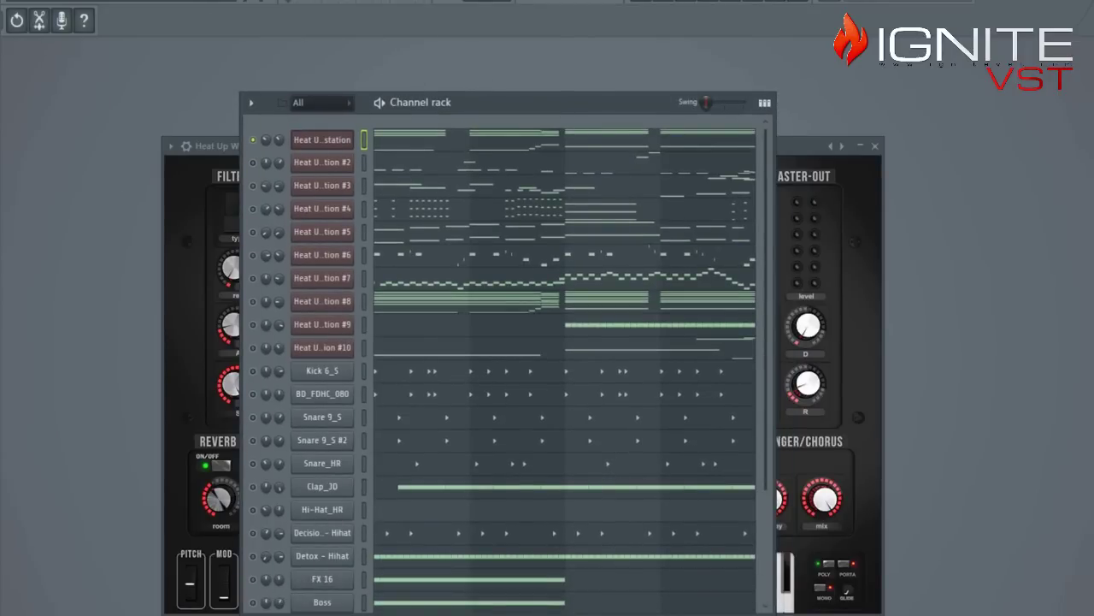
pyautogui.press('space')
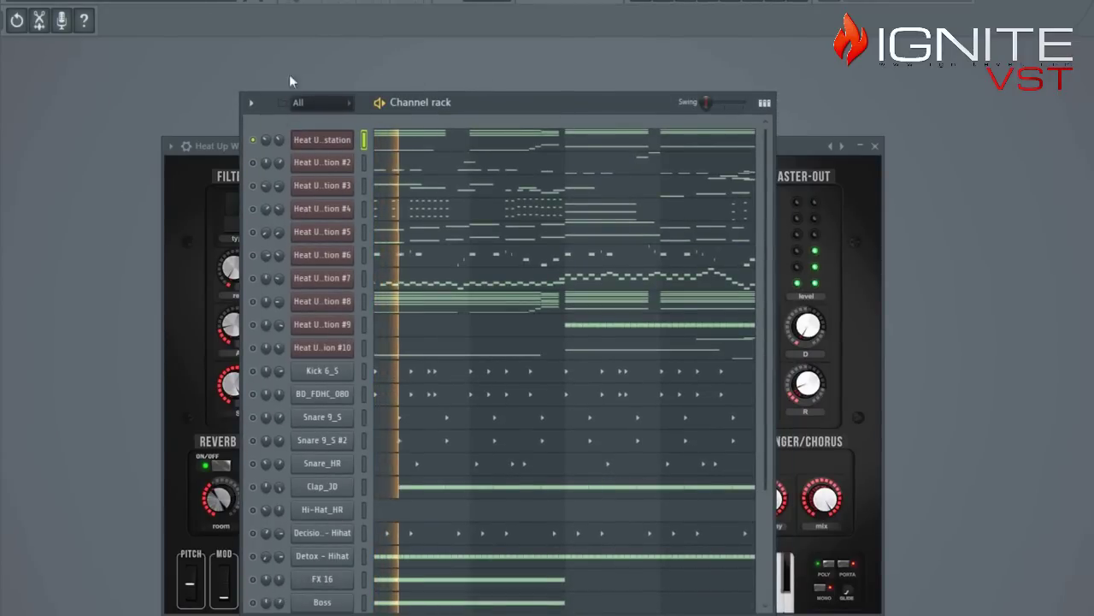
# - Examine the first channel's chords in the piano roll, zoomed out to the whole pattern, and stop playback
pyautogui.press('F7')
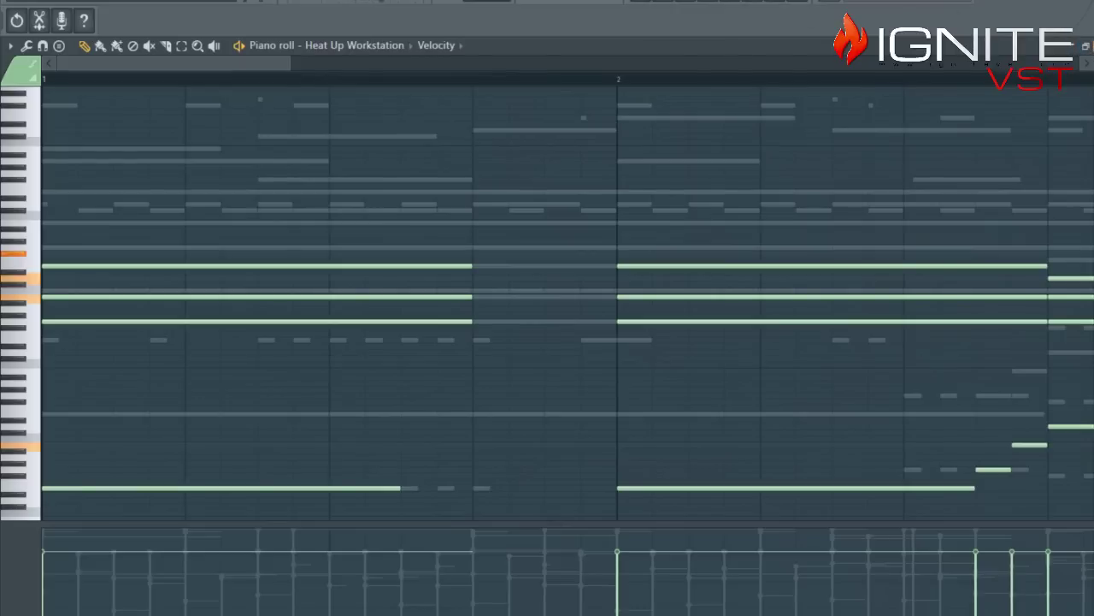
pyautogui.hotkey('shift', '4')
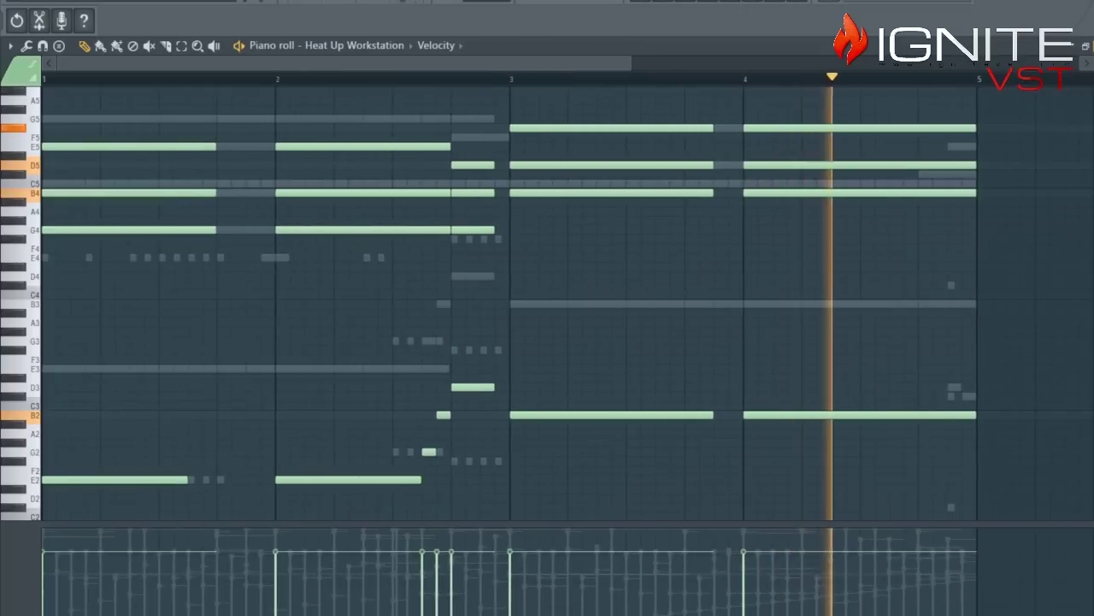
pyautogui.press('F7')
pyautogui.press('space')
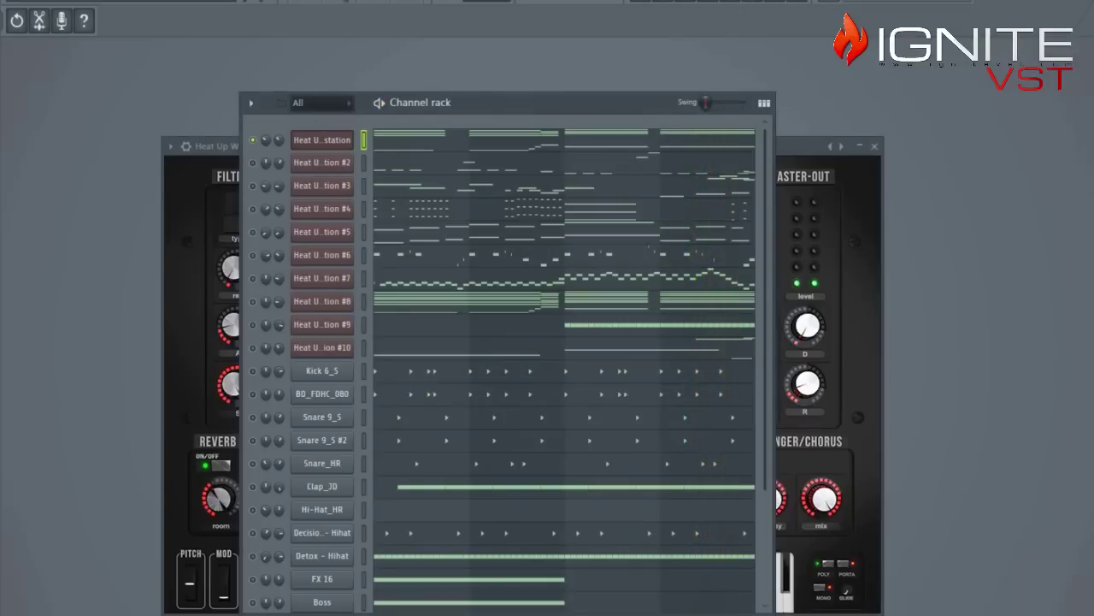
# - Unmute Heat Up Workstation #2, mute the first channel, and check the bass preset loaded in #2
pyautogui.click(253, 163)
pyautogui.click(253, 141)
pyautogui.click(333, 164)
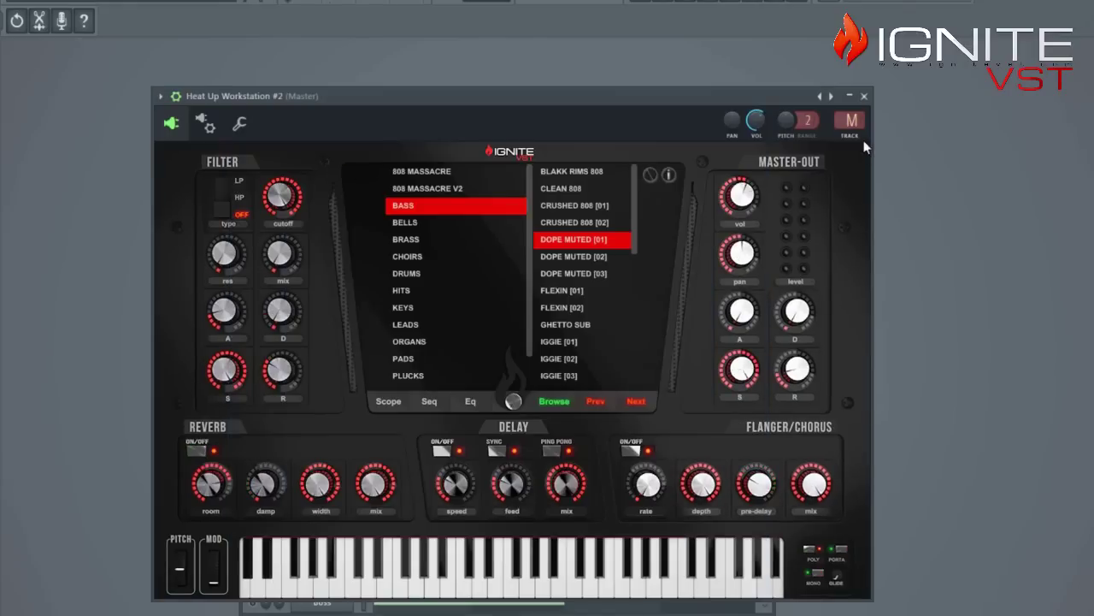
pyautogui.click(864, 96)
# - Play Heat Up Workstation #2, unmute the first channel to hear both together, and stop playback
pyautogui.press('space')
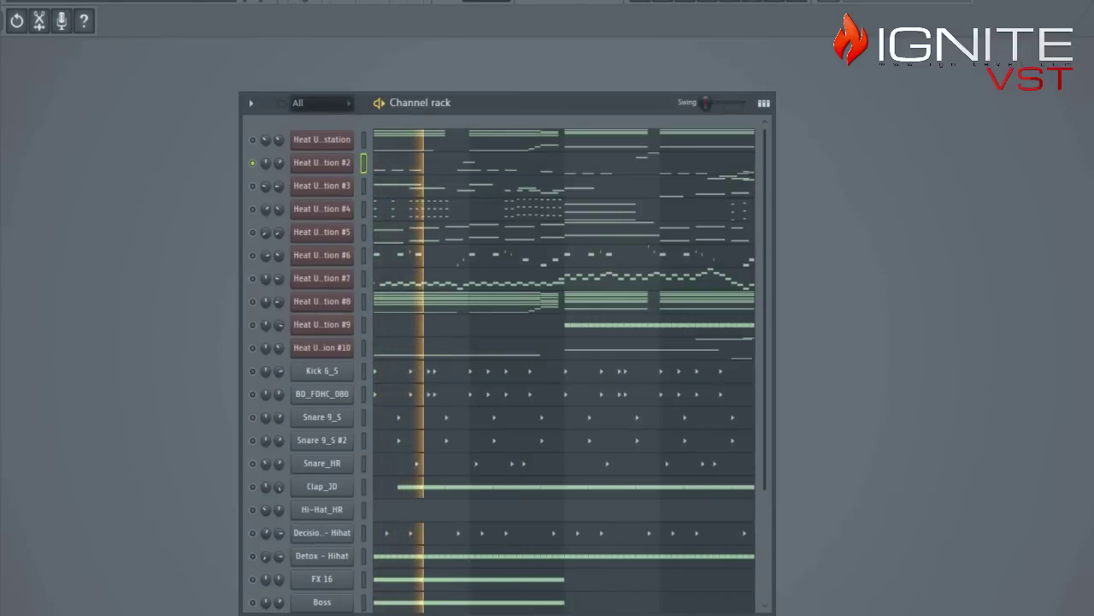
pyautogui.click(253, 141)
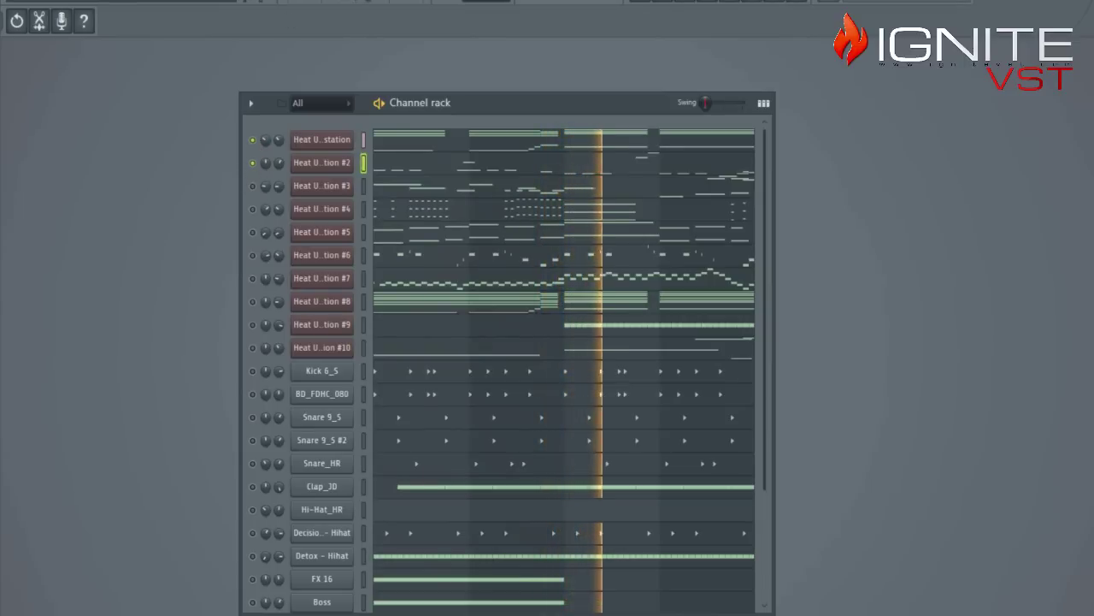
pyautogui.press('space')
# - Unmute Heat Up Workstation #3, check its lead preset, and play it together with the first two channels
pyautogui.click(254, 186)
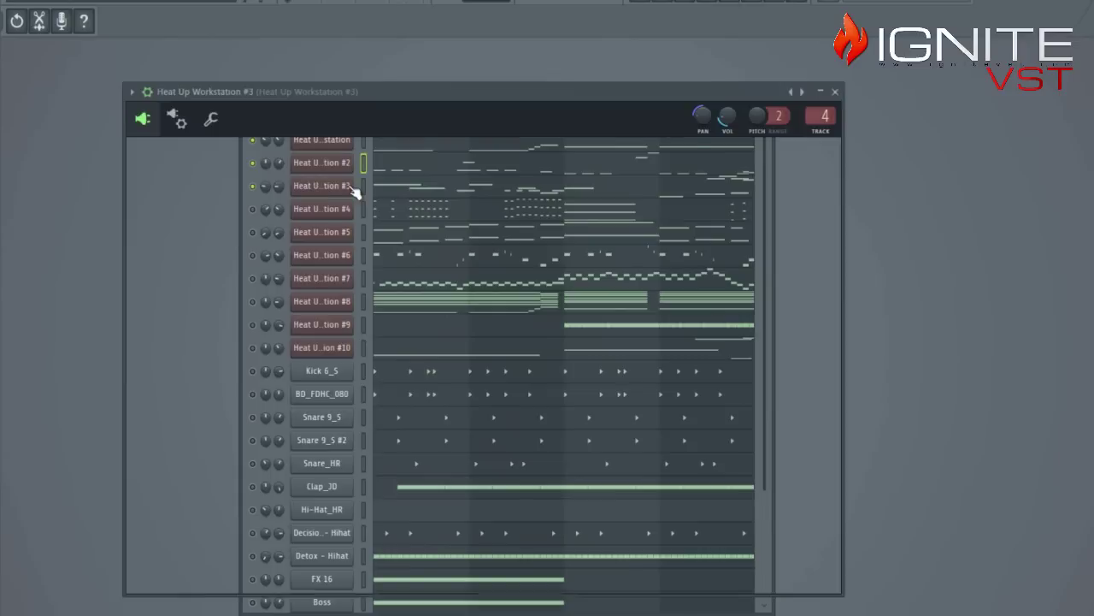
pyautogui.click(353, 186)
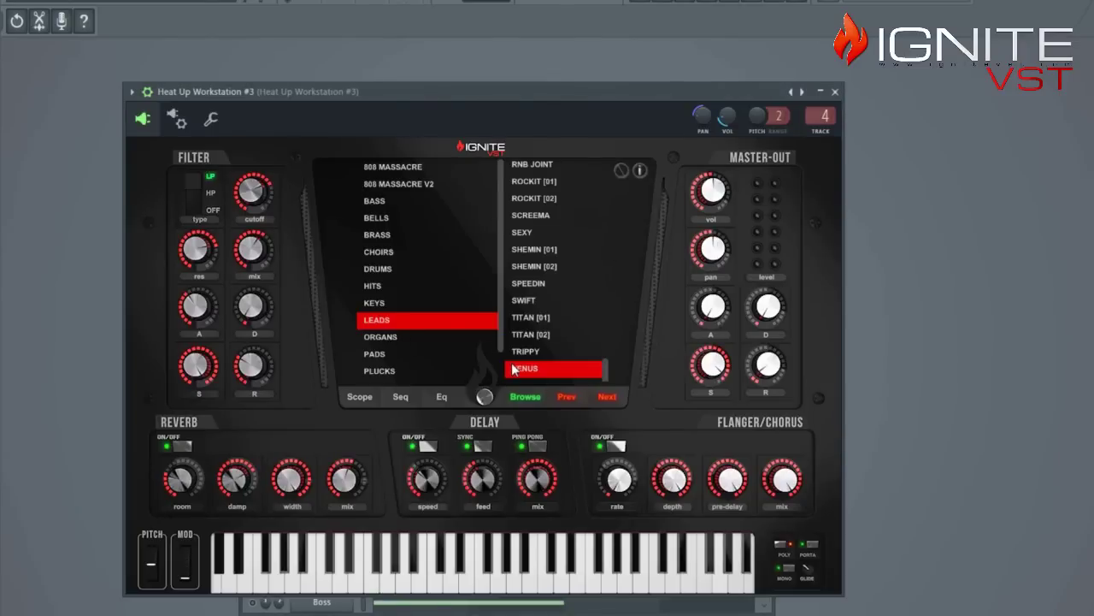
pyautogui.click(835, 92)
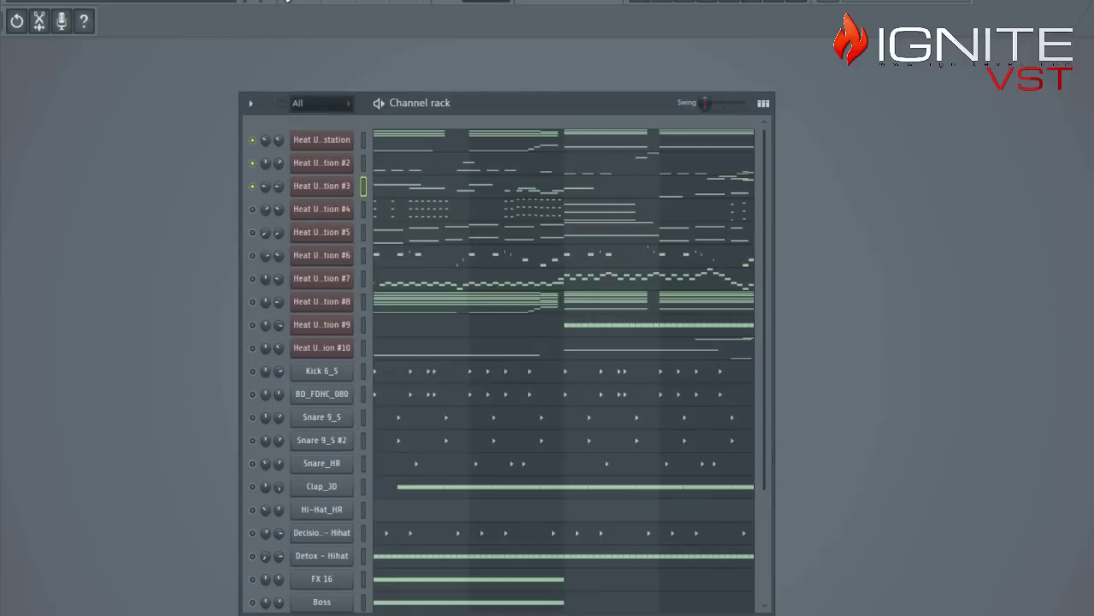
pyautogui.press('space')
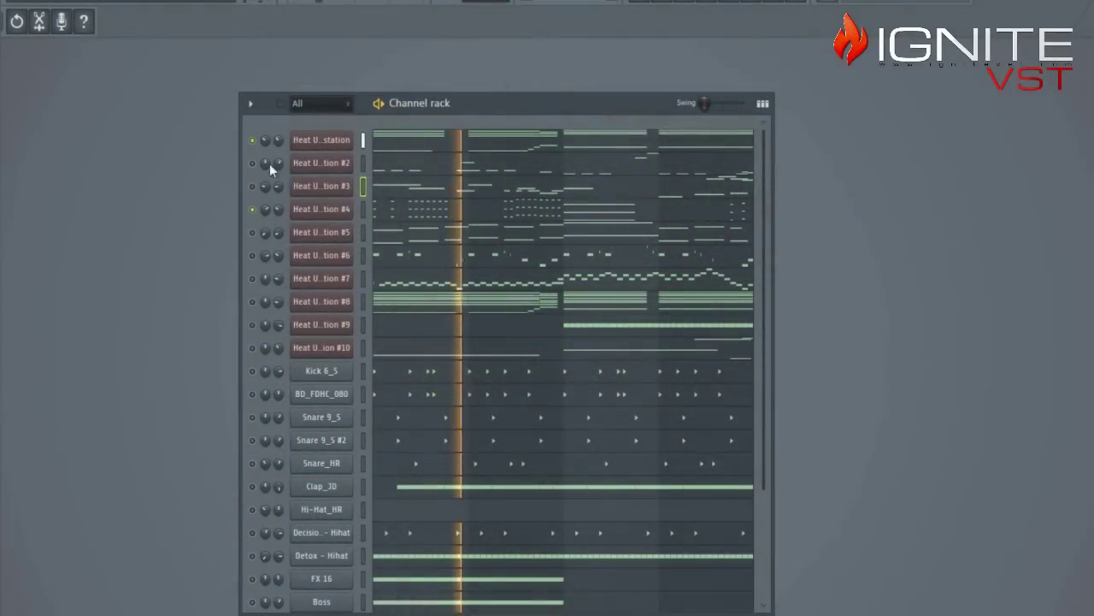
# - Load the White Skullz skin in Heat Up Workstation #4, return to its preset browser, and close the instrument
pyautogui.click(337, 211)
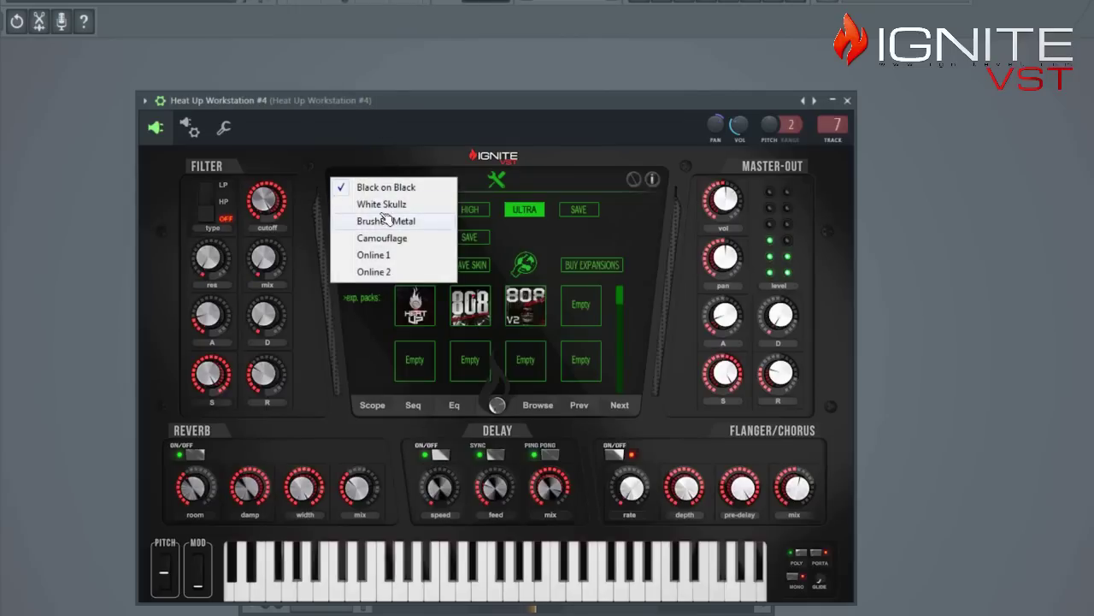
pyautogui.click(380, 204)
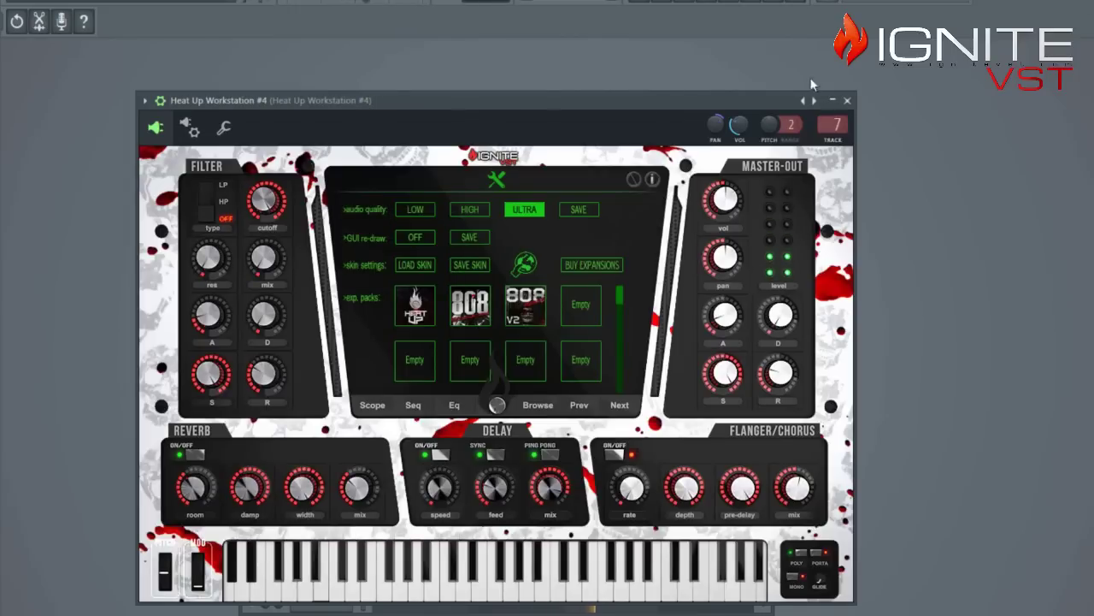
pyautogui.click(534, 407)
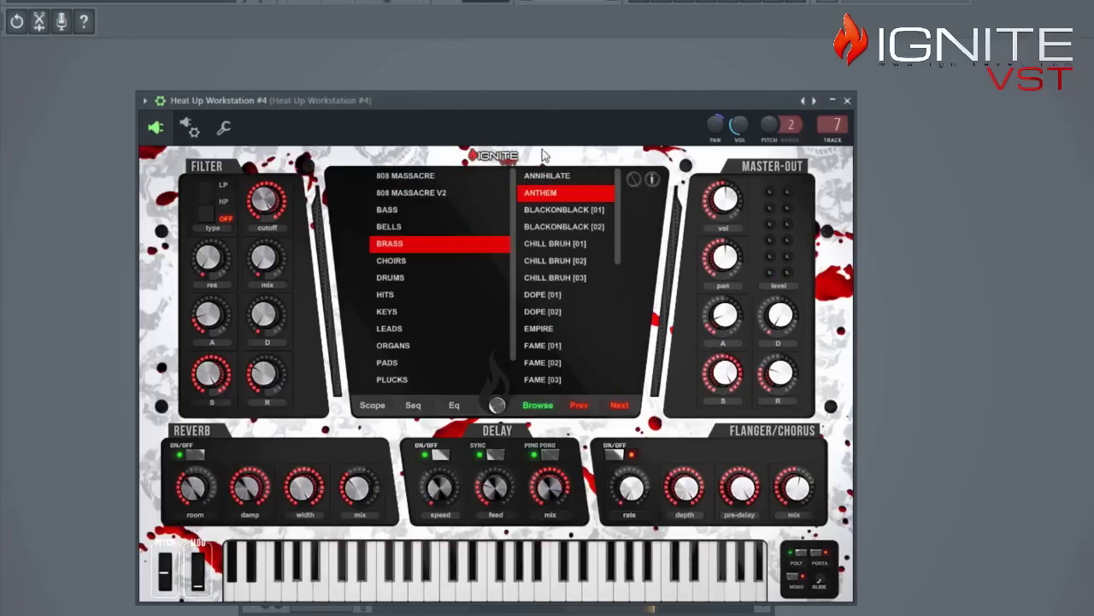
pyautogui.click(847, 101)
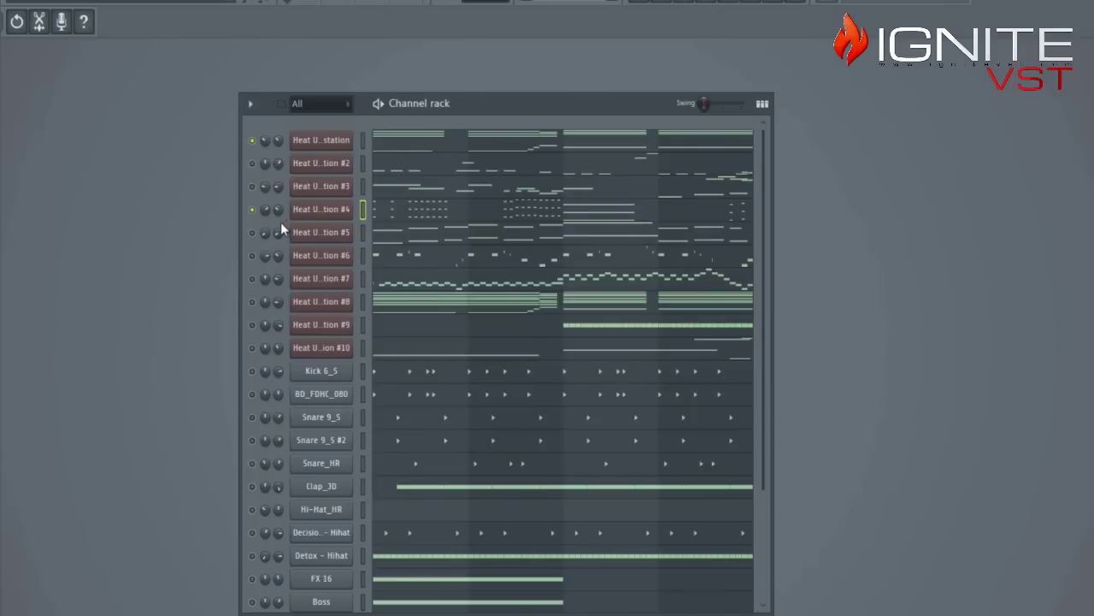
# - Inspect the Heat Up Workstation #5 instrument, browsing its Bells and Strings preset categories, and close it
pyautogui.click(341, 236)
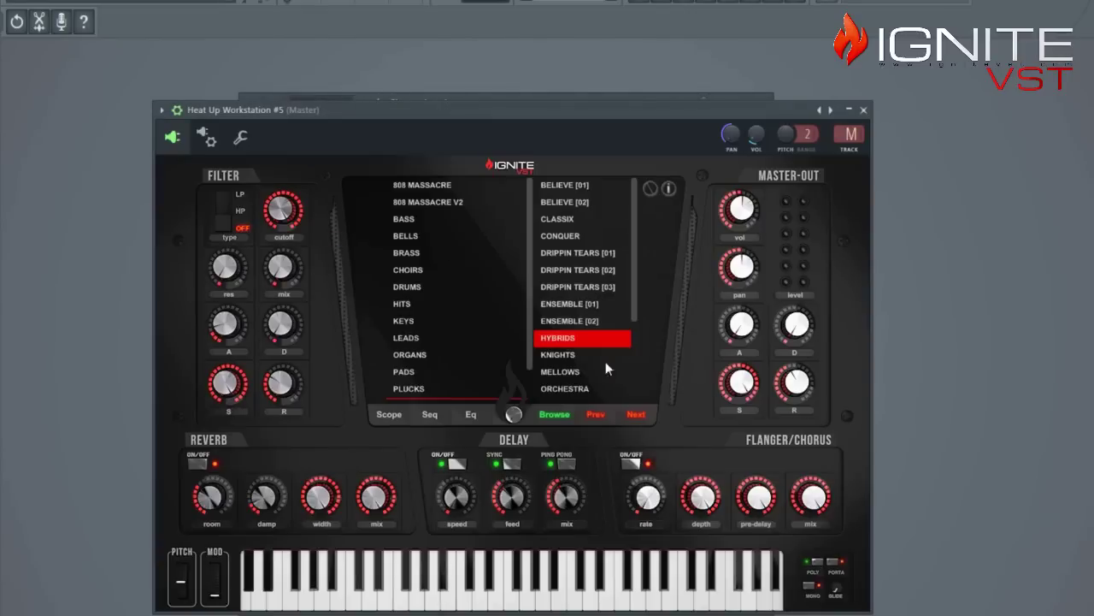
pyautogui.click(525, 235)
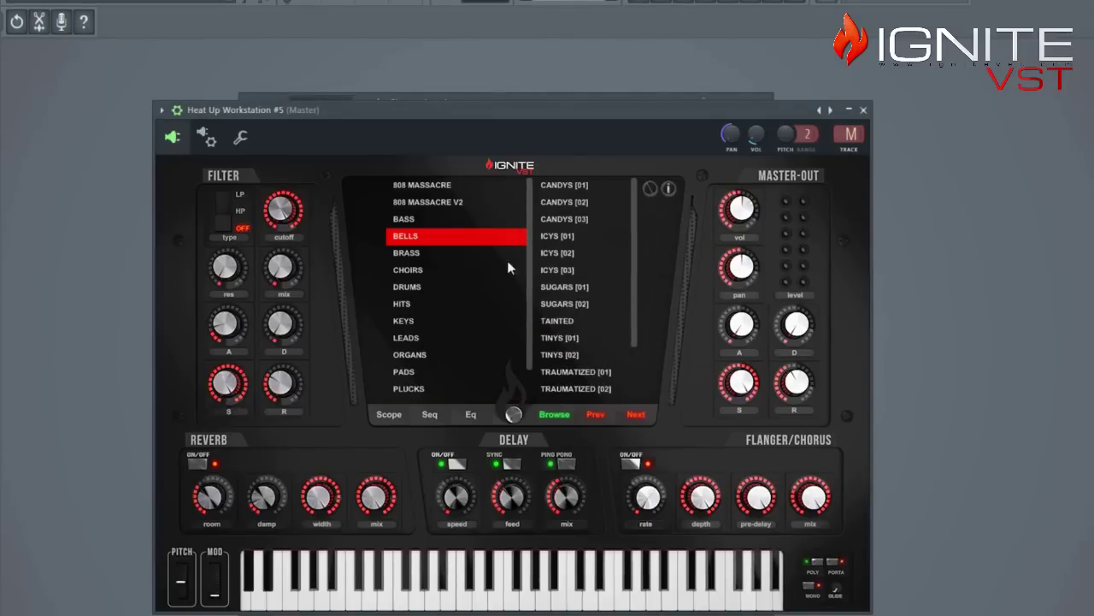
pyautogui.scroll(-2, 529, 325)
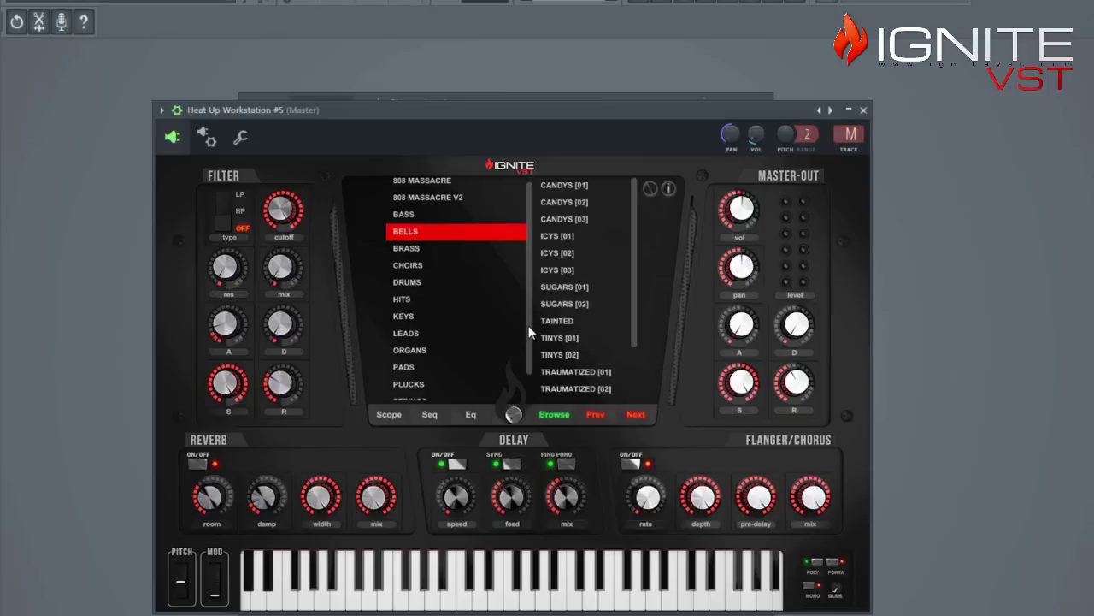
pyautogui.click(414, 393)
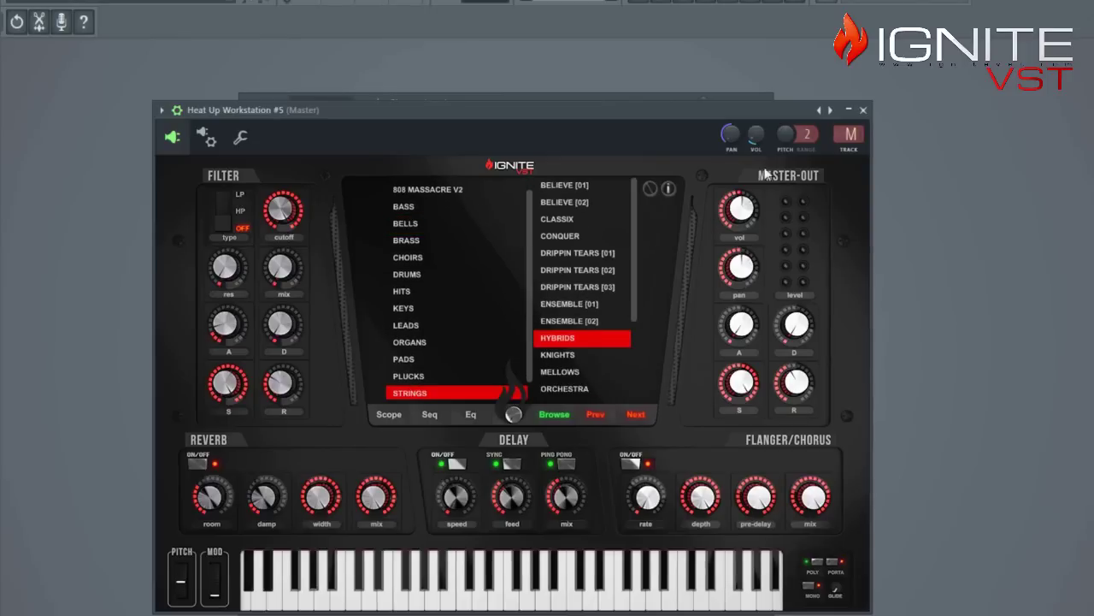
pyautogui.click(864, 111)
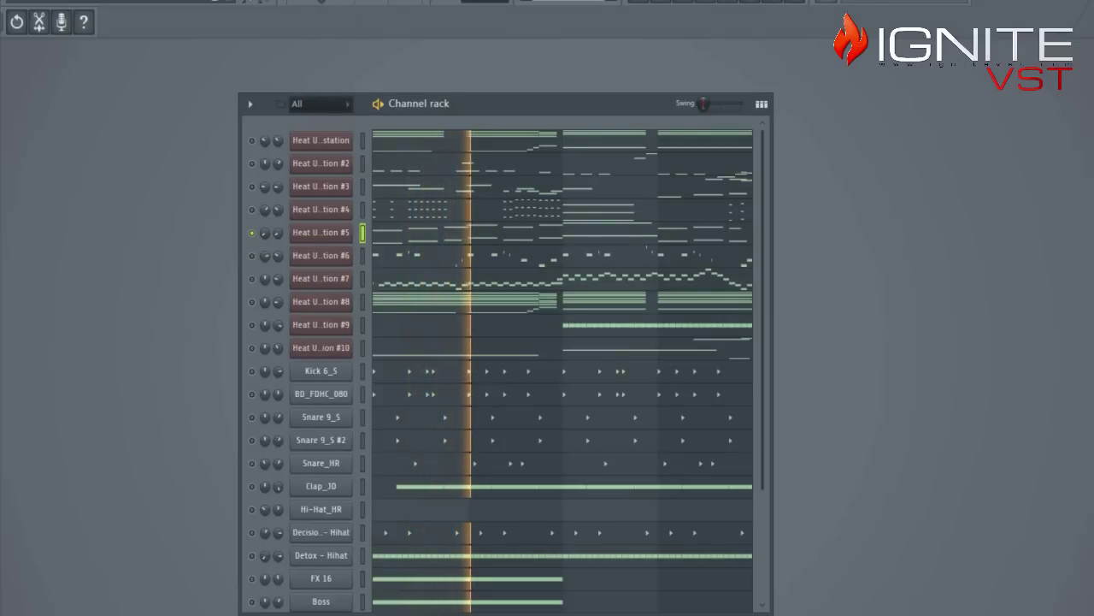
# - Unmute Heat Up Workstation #4 to hear it together with #5, and stop playback
pyautogui.click(252, 209)
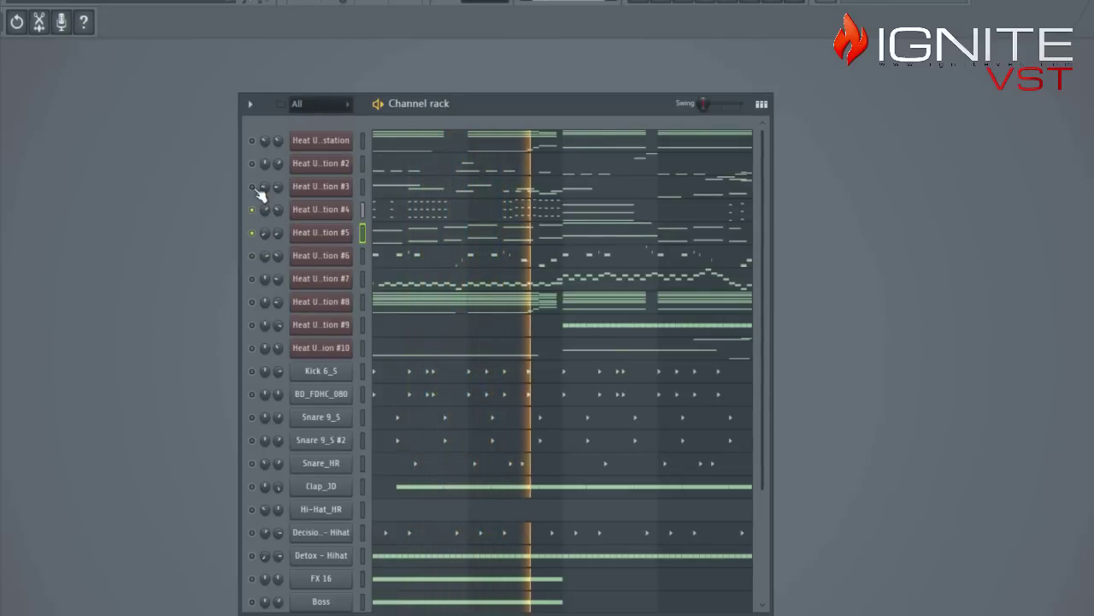
pyautogui.press('space')
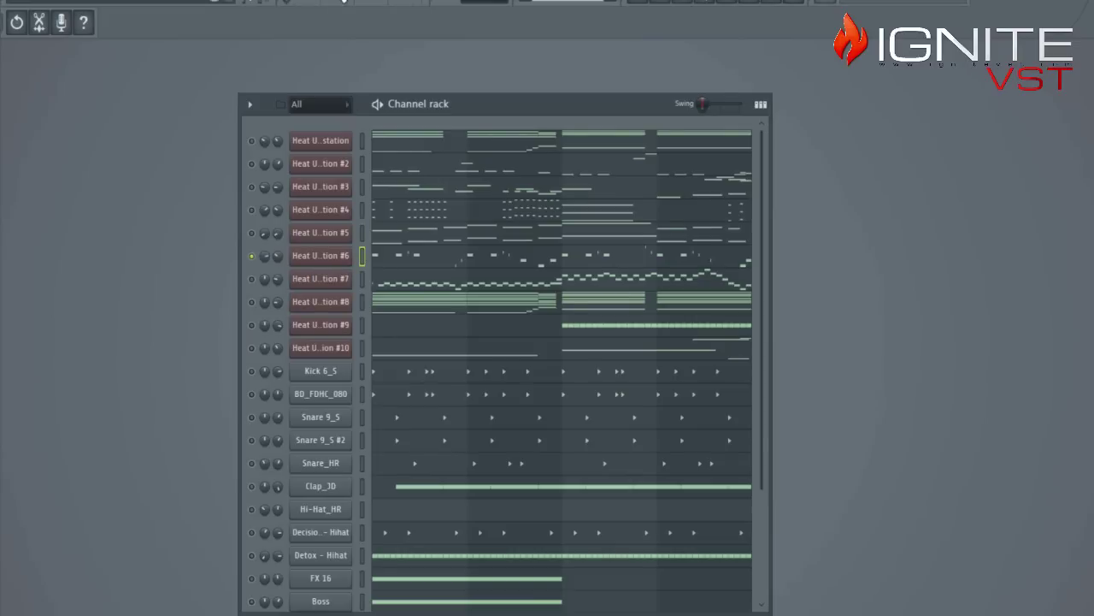
# - Play Heat Up Workstation #6, check which Keys preset it uses, and close its instrument window
pyautogui.press('space')
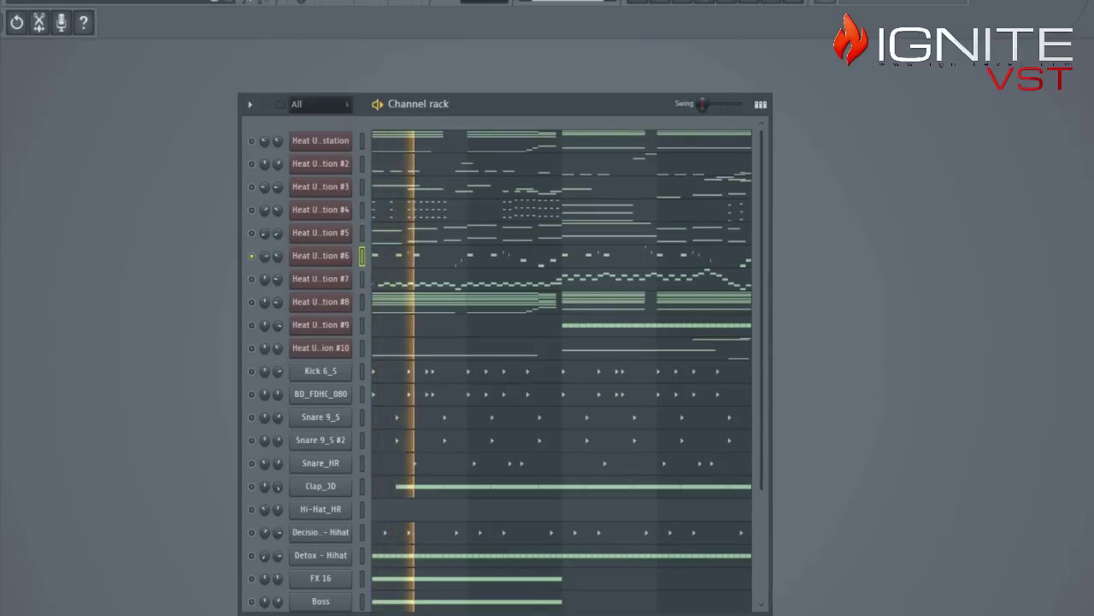
pyautogui.click(325, 256)
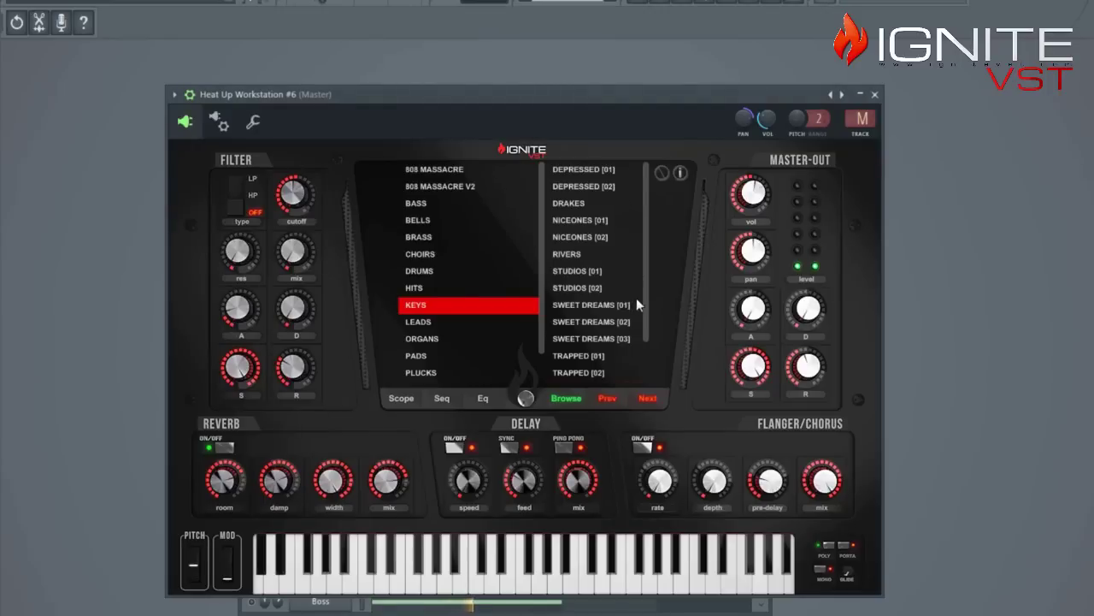
pyautogui.scroll(-1, 645, 268)
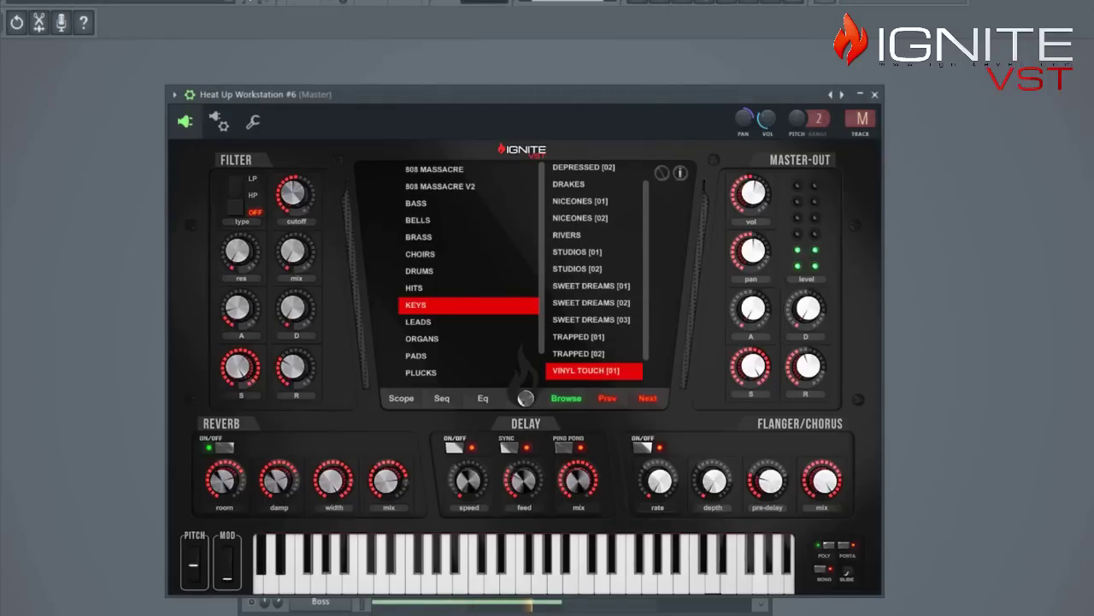
pyautogui.click(874, 95)
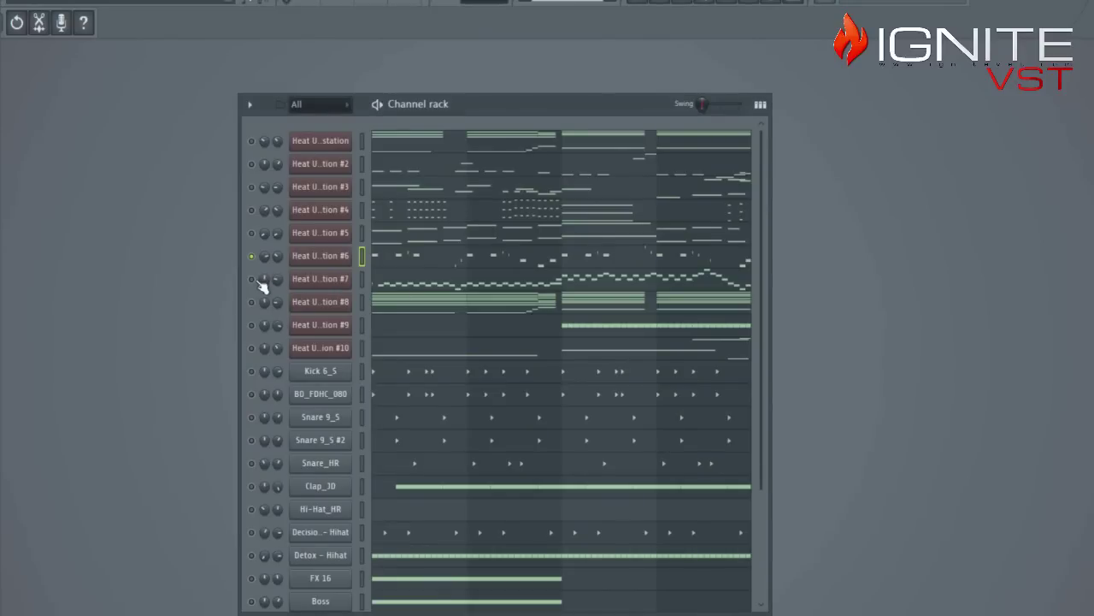
# - Play Heat Up Workstation #7 on its own, check which Keys preset it uses, and close its instrument window
pyautogui.click(333, 280)
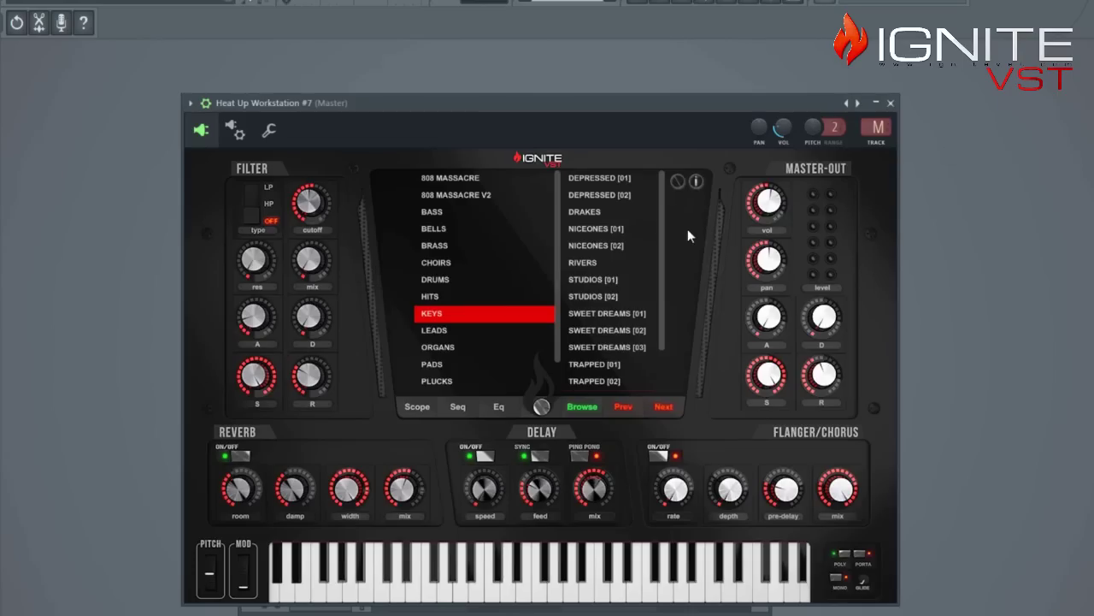
pyautogui.scroll(-1, 659, 213)
pyautogui.click(892, 103)
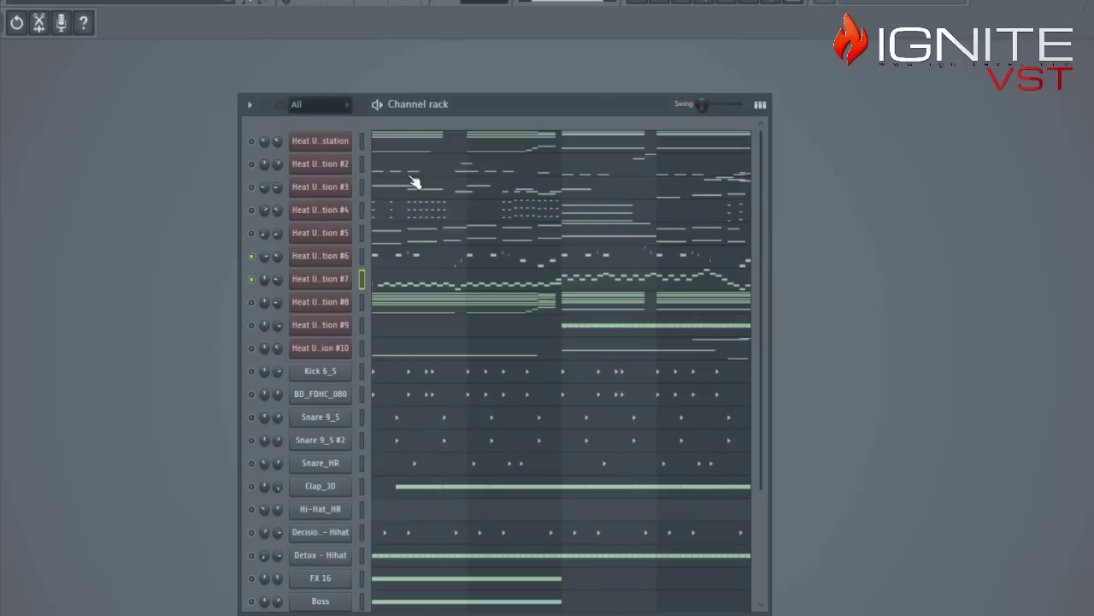
pyautogui.press('space')
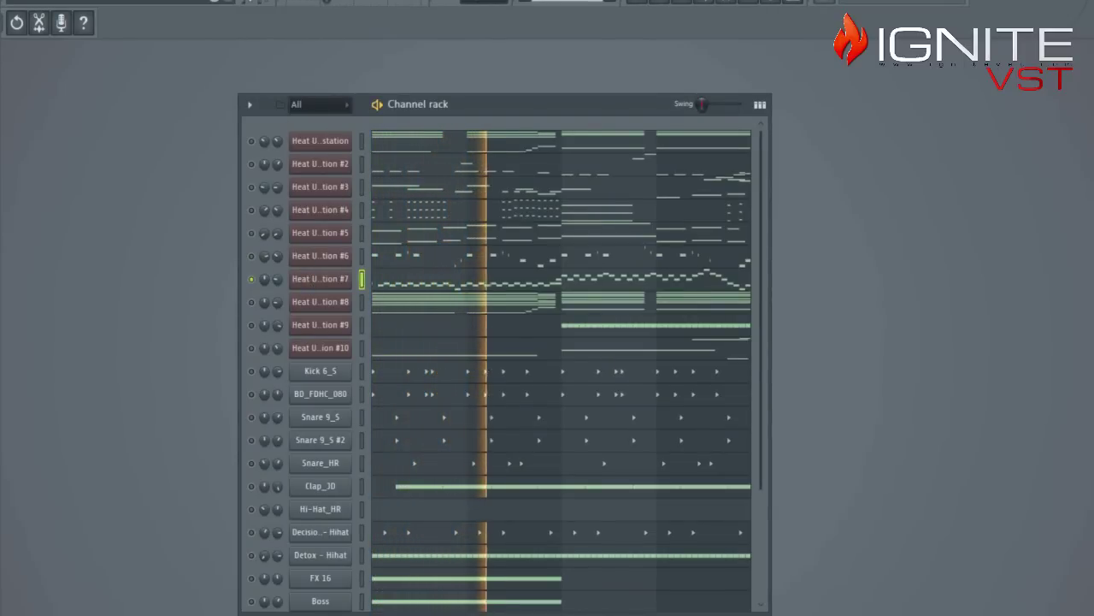
pyautogui.press('space')
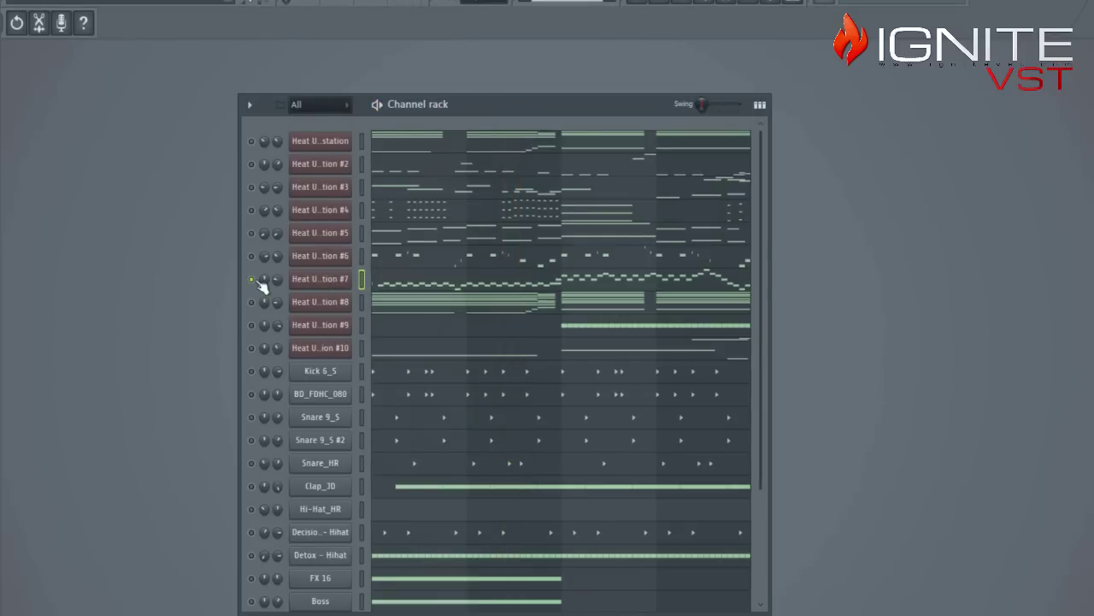
pyautogui.click(339, 282)
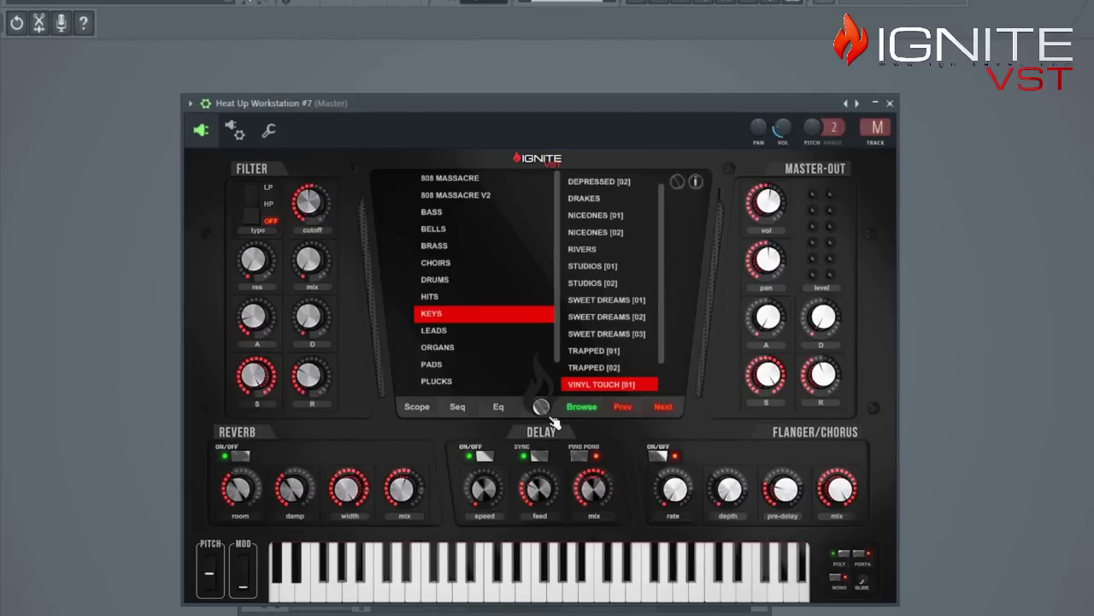
pyautogui.click(889, 103)
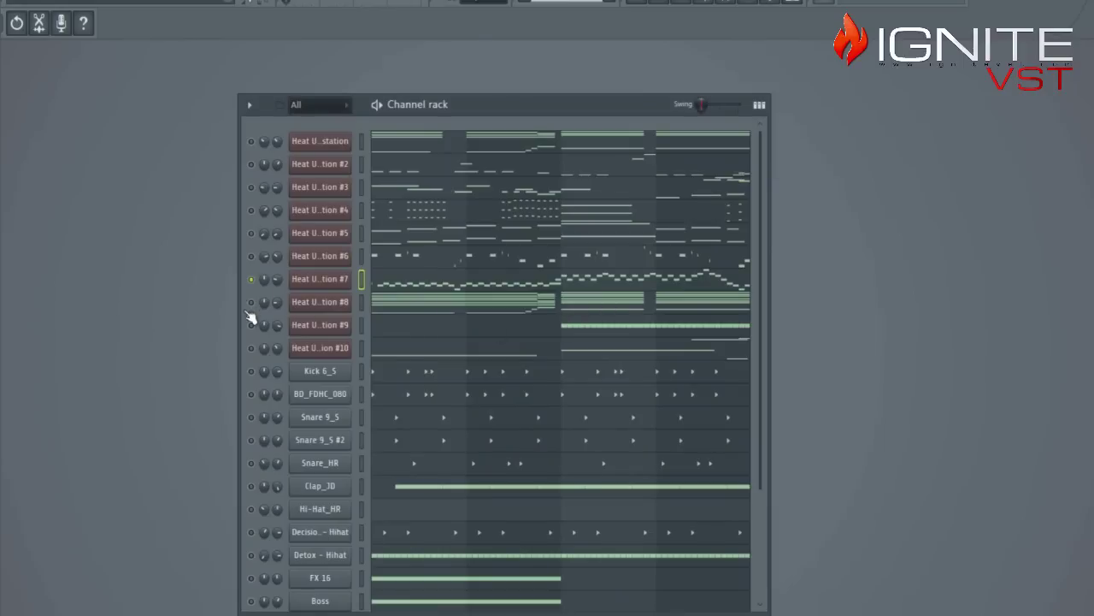
# - Check which Choirs preset Heat Up Workstation #8 uses, close its window, and audition the channel until playback is stopped
pyautogui.click(334, 306)
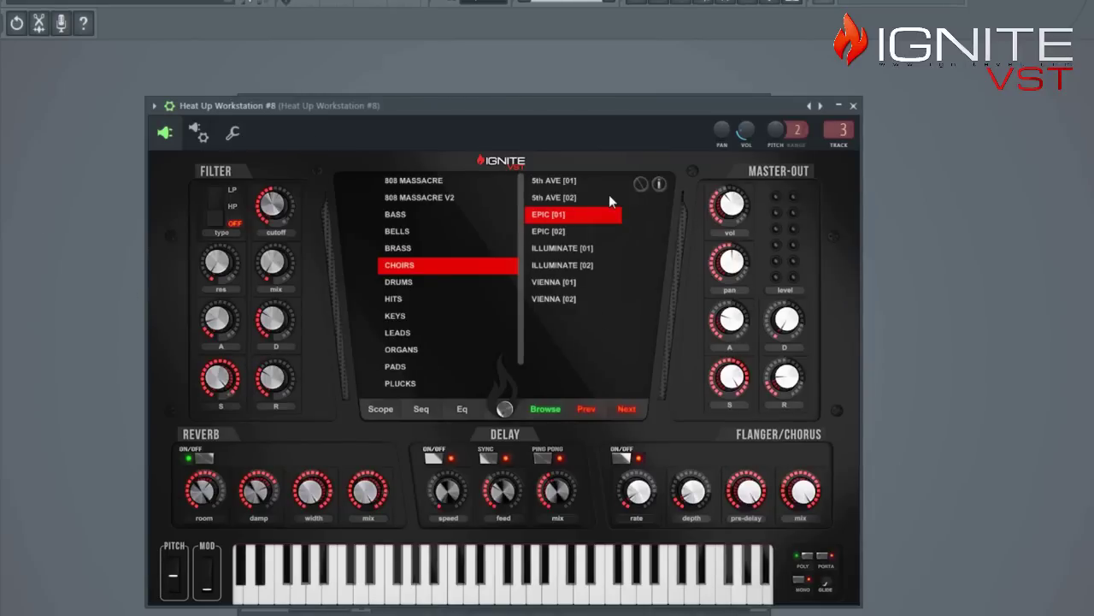
pyautogui.click(854, 106)
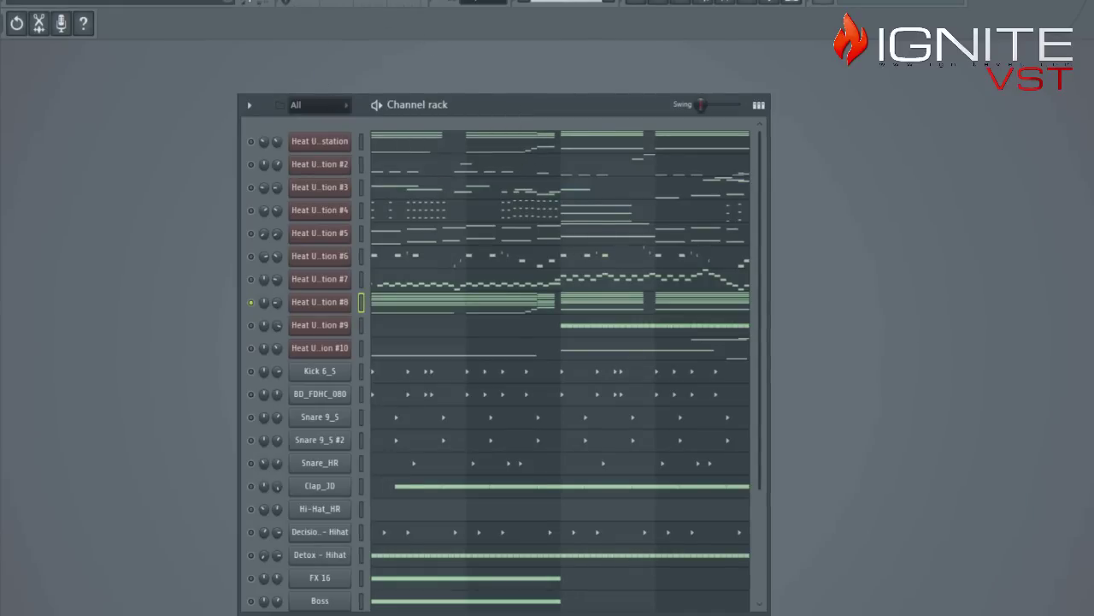
pyautogui.press('space')
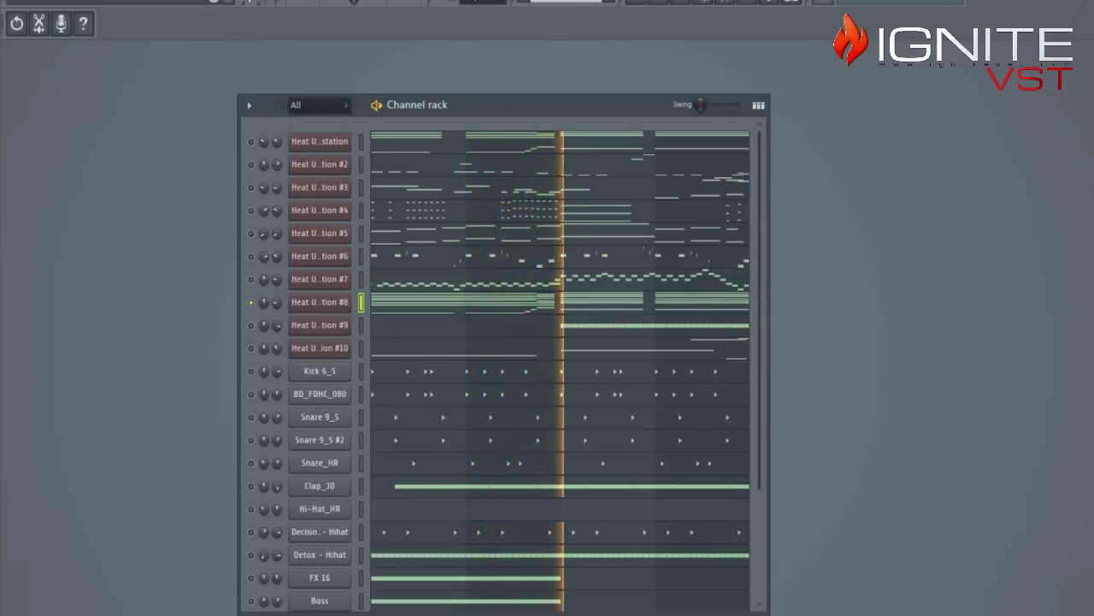
pyautogui.press('space')
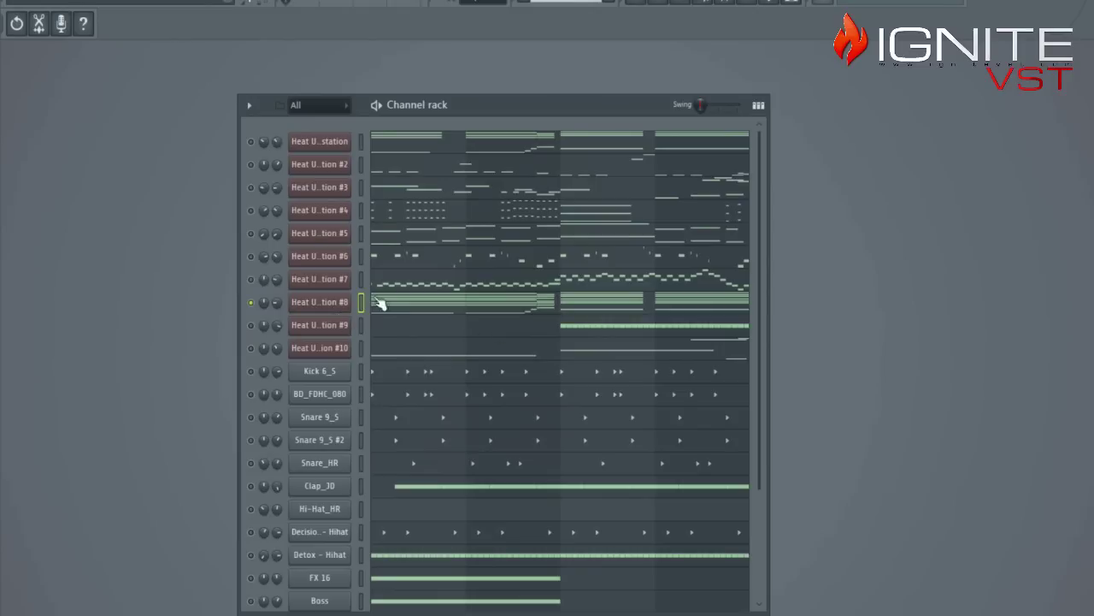
# - Replace all notes in the Heat Up Workstation #8 piano roll with the notes copied from the first Heat Up Workstation channel
pyautogui.click(357, 139)
pyautogui.click(436, 145)
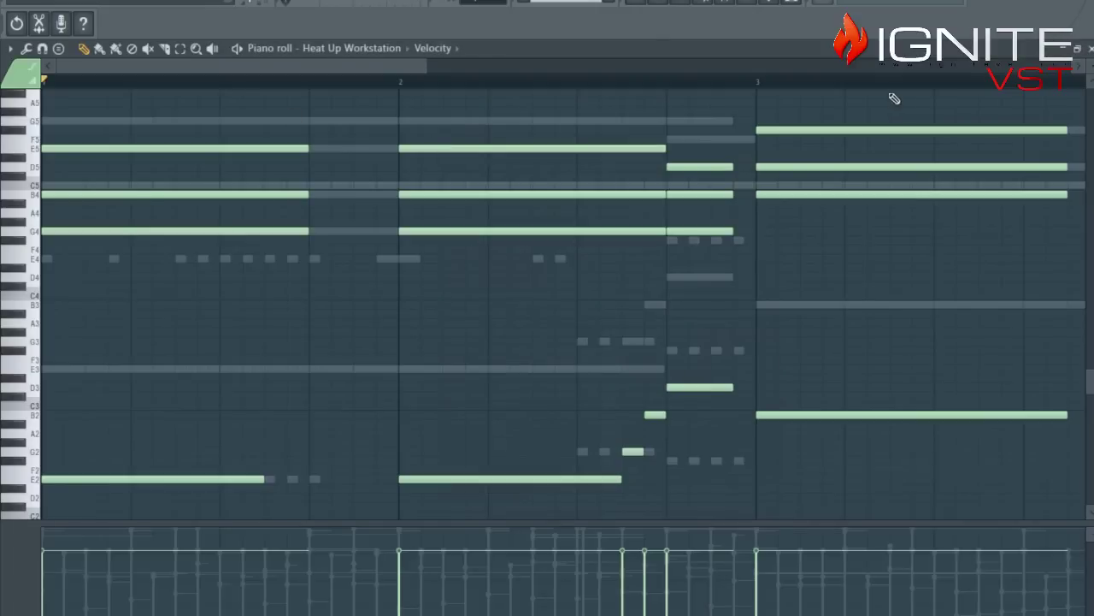
pyautogui.hotkey('ctrl', 'a')
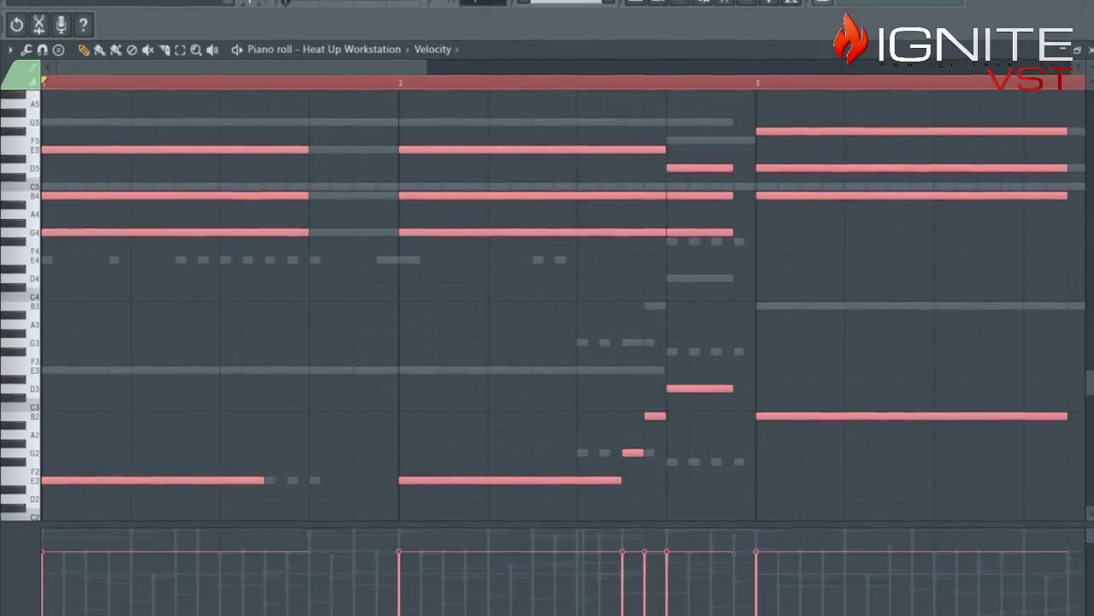
pyautogui.press('Escape')
pyautogui.click(416, 304)
pyautogui.hotkey('ctrl', 'a')
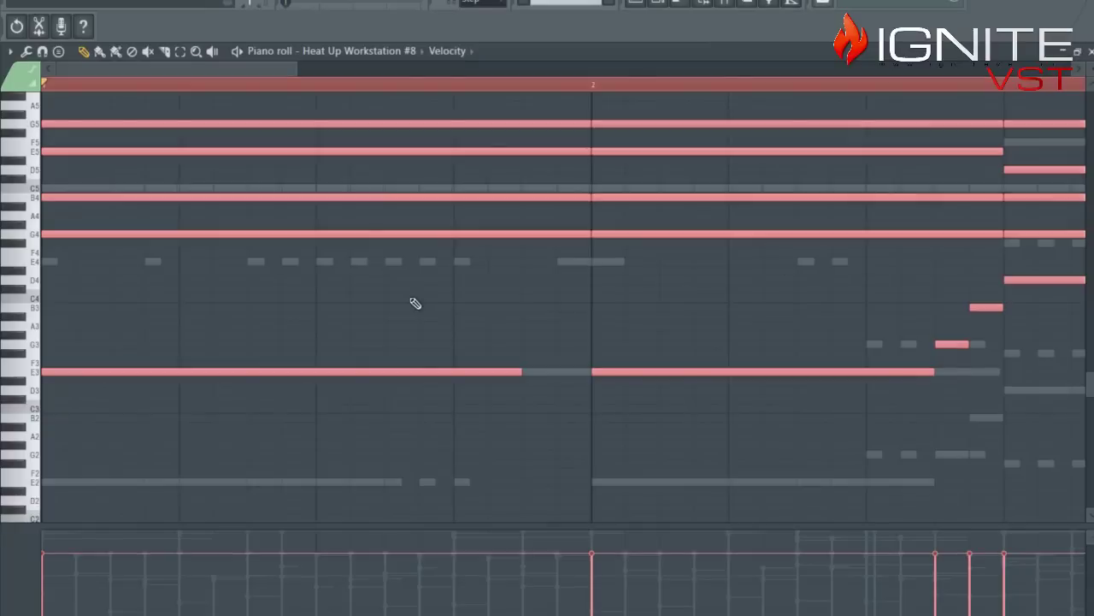
pyautogui.press('Delete')
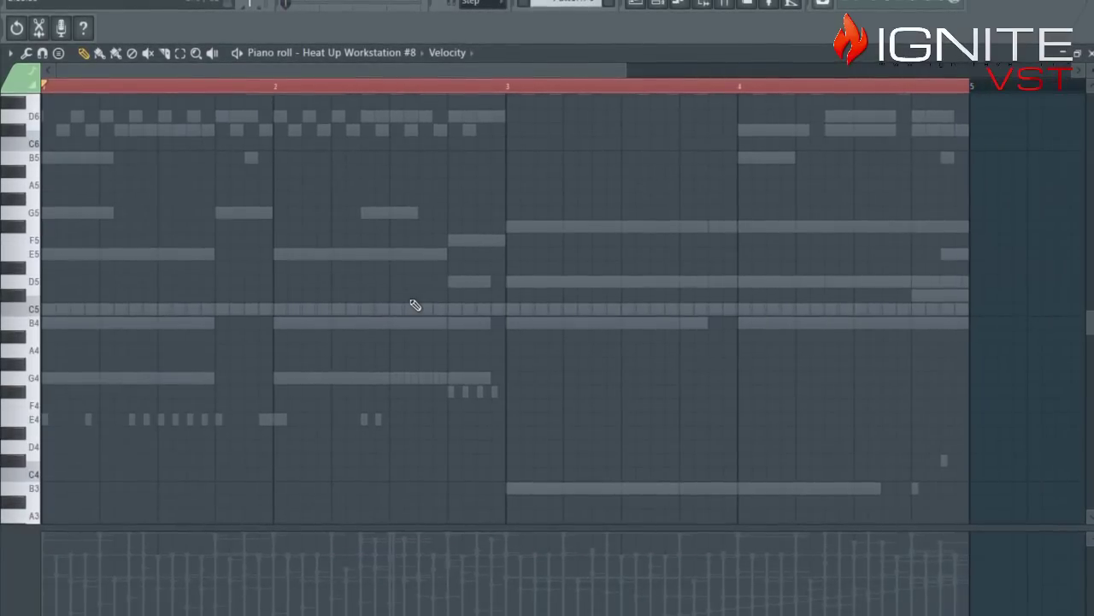
pyautogui.hotkey('ctrl', 'v')
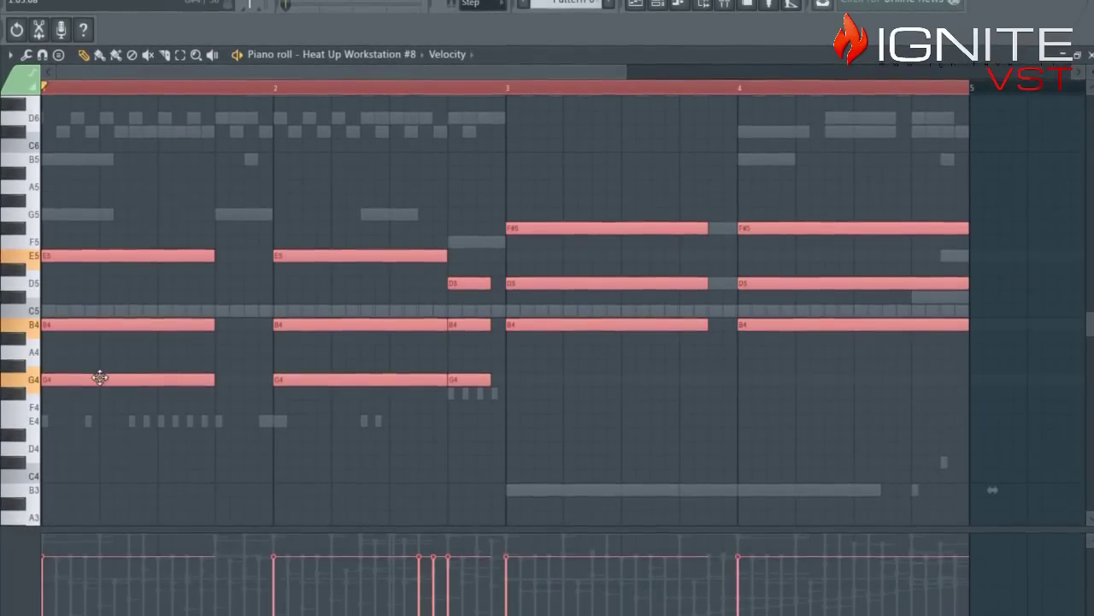
# - Move the pasted Heat Up Workstation #8 notes up one octave, listen to the result, and close the piano roll
pyautogui.moveTo(91, 379); pyautogui.dragTo(53, 208)
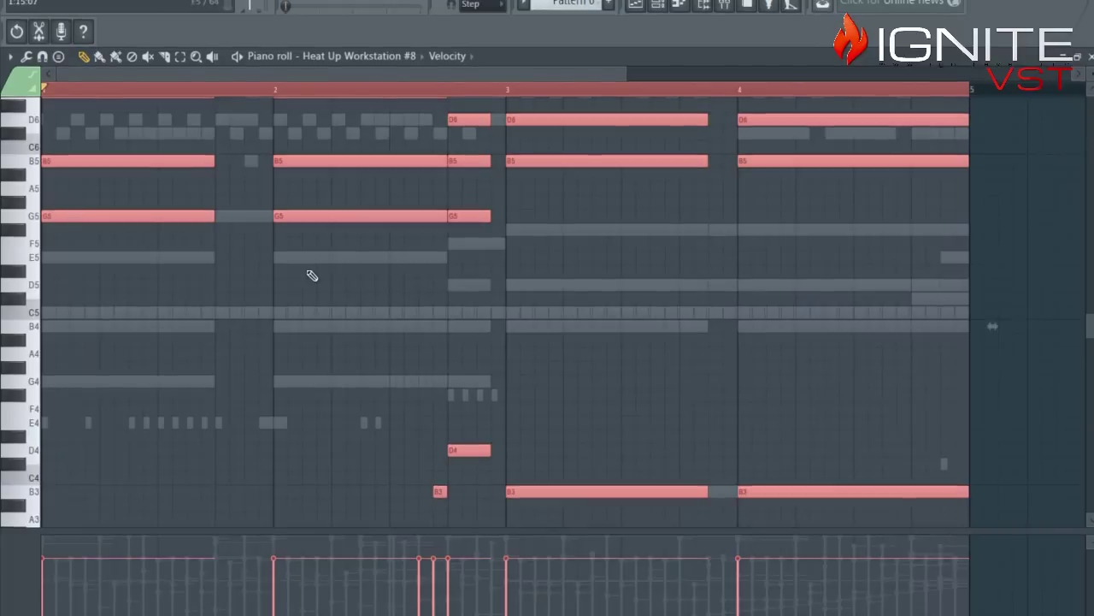
pyautogui.press('space')
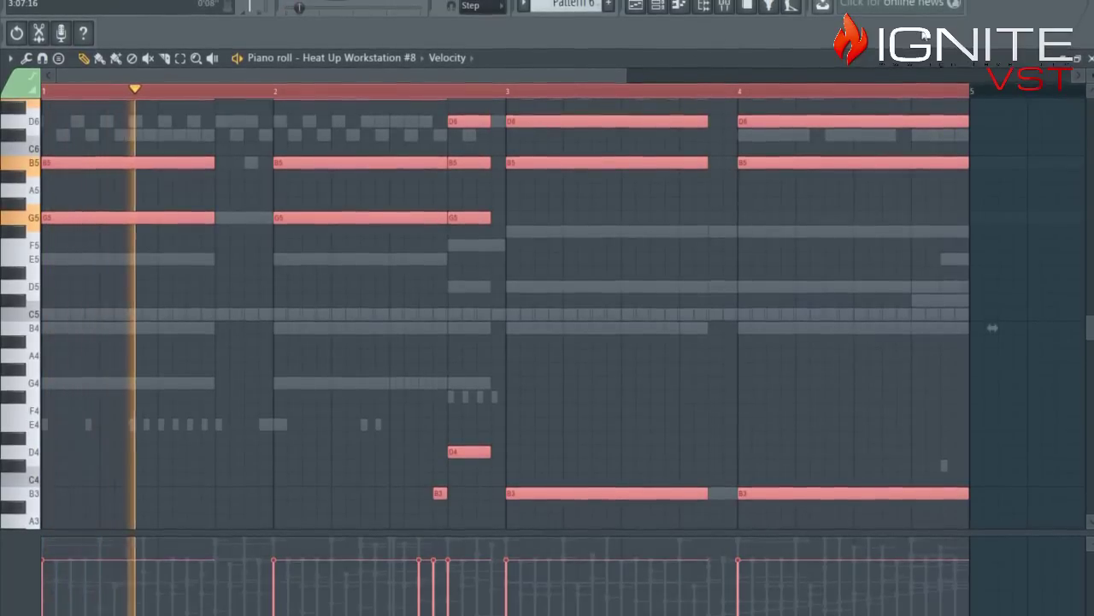
pyautogui.click(1091, 59)
pyautogui.press('space')
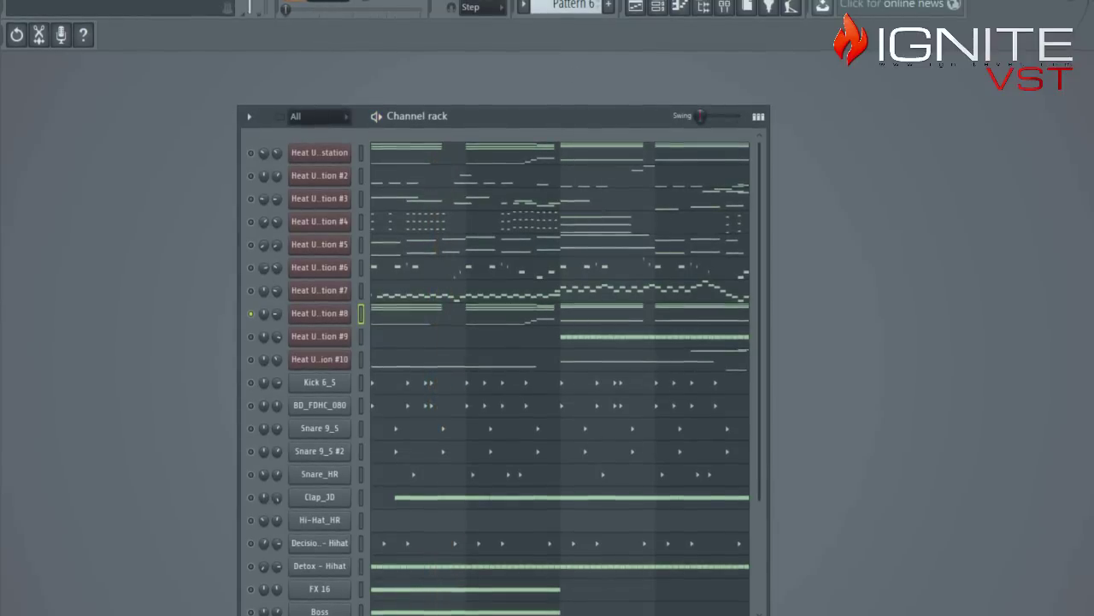
# - Undo the note move, paste and deletion in Heat Up Workstation #8 to bring back its original chords
pyautogui.click(41, 0)
pyautogui.click(41, 3)
pyautogui.click(43, 0)
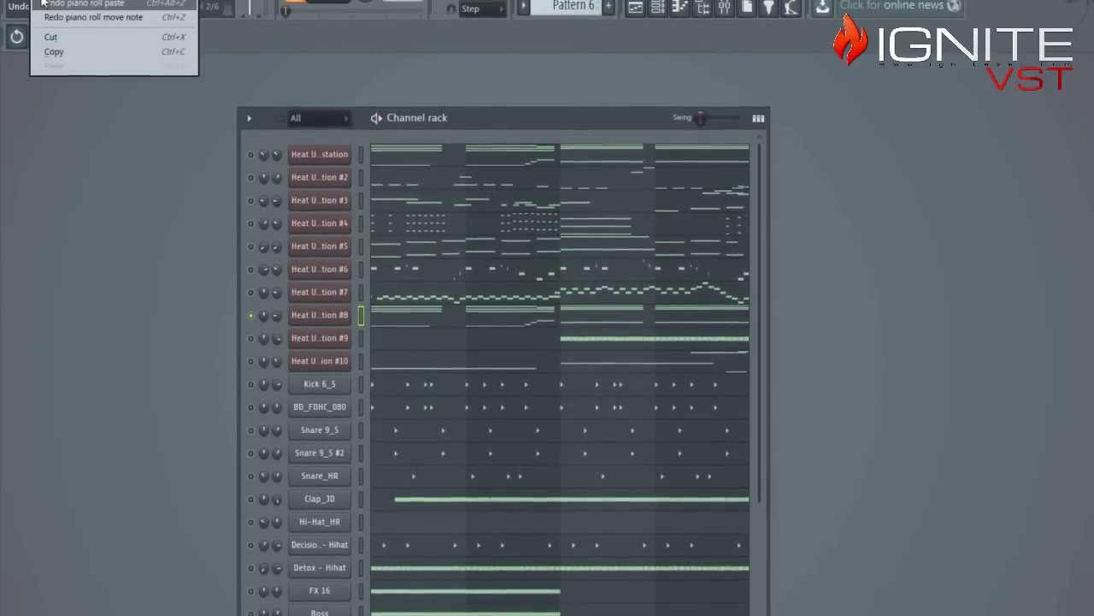
pyautogui.click(42, 2)
pyautogui.click(43, 0)
pyautogui.click(44, 3)
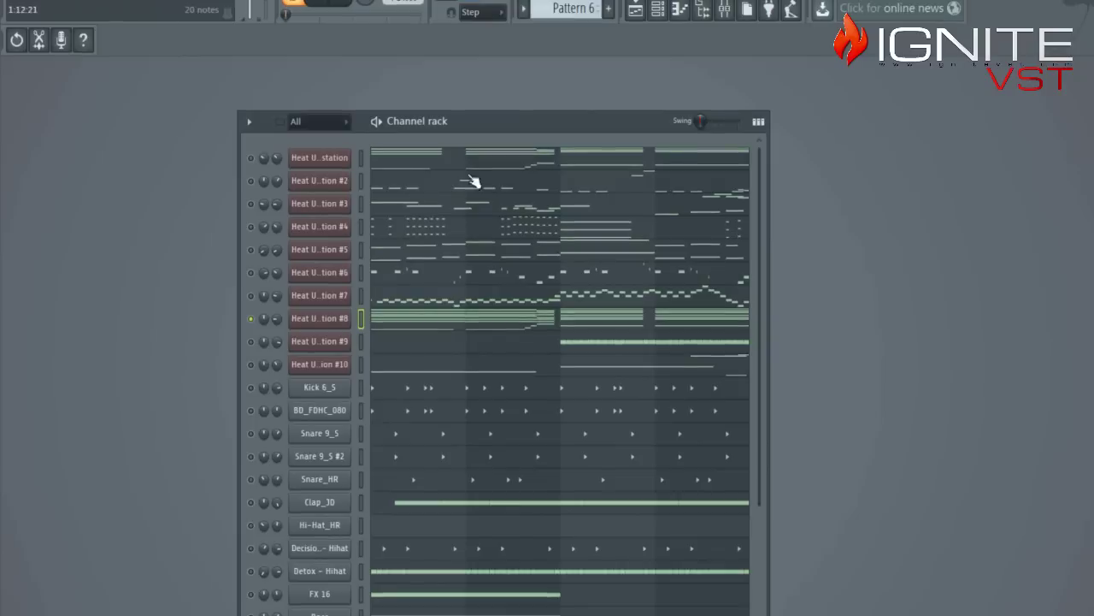
# - Solo Heat Up Workstation #9 during playback, check which Plucks preset it uses, and close its instrument window
pyautogui.rightClick(251, 343)
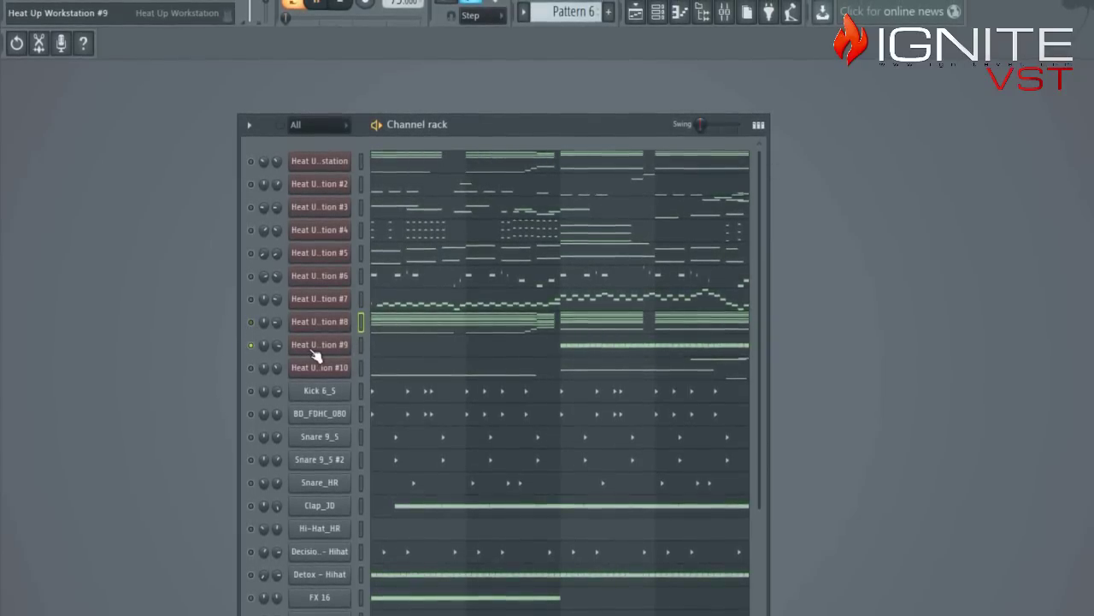
pyautogui.click(317, 355)
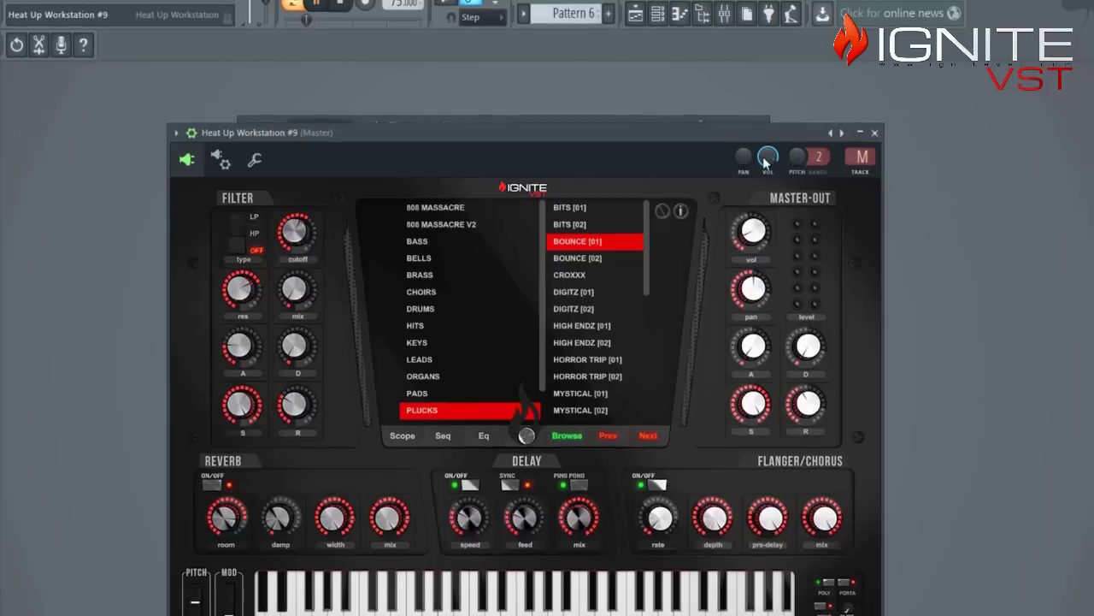
pyautogui.click(875, 133)
# - View the Heat Up Workstation #9 notes in bars 3 and 4 of its piano roll, and close the editor
pyautogui.click(537, 357)
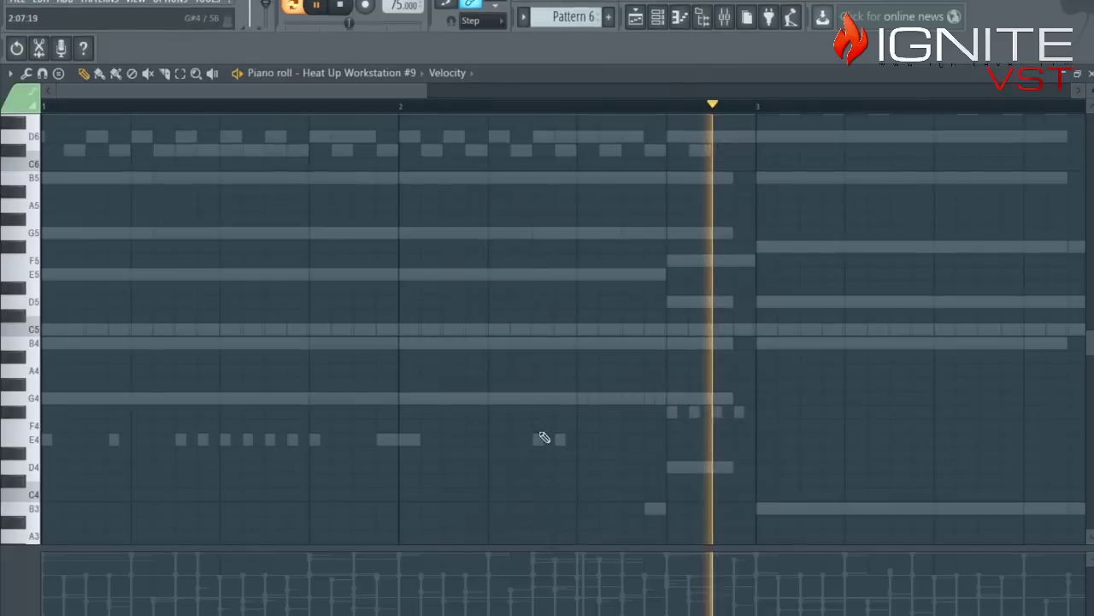
pyautogui.moveTo(333, 92); pyautogui.dragTo(587, 93)
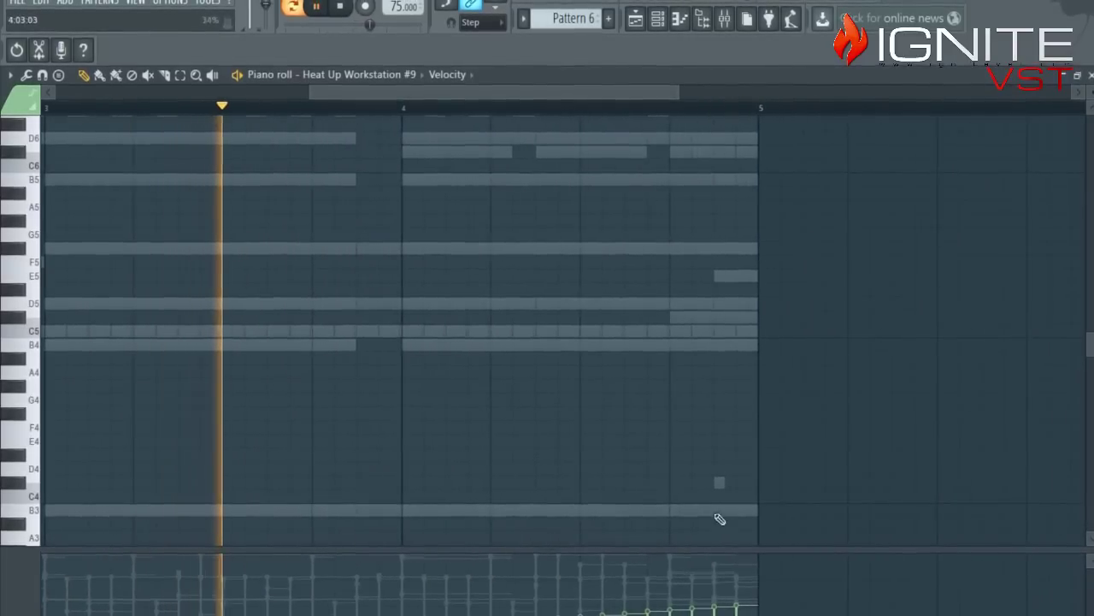
pyautogui.click(1089, 75)
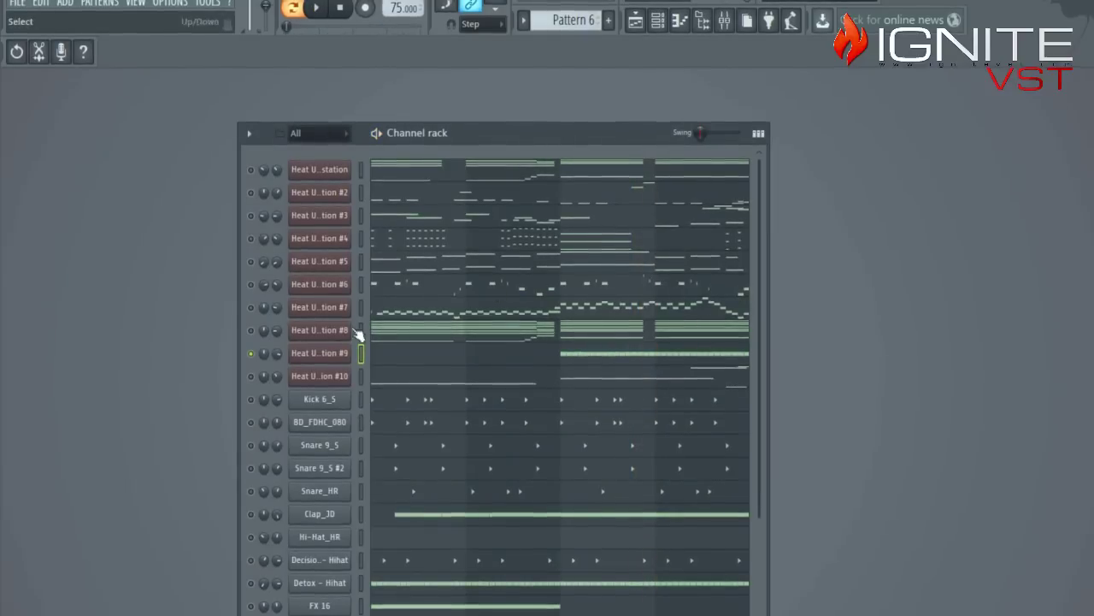
# - Check which Leads preset Heat Up Workstation #10 uses, close its window, and select the Heat Up Workstation #2 channel
pyautogui.click(341, 377)
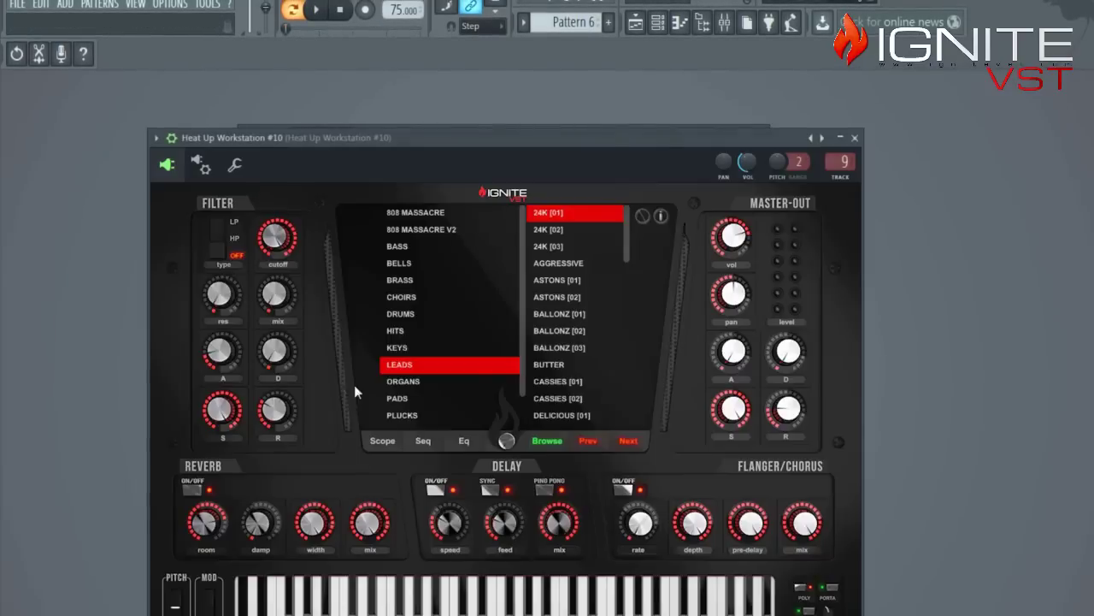
pyautogui.click(855, 140)
pyautogui.click(361, 198)
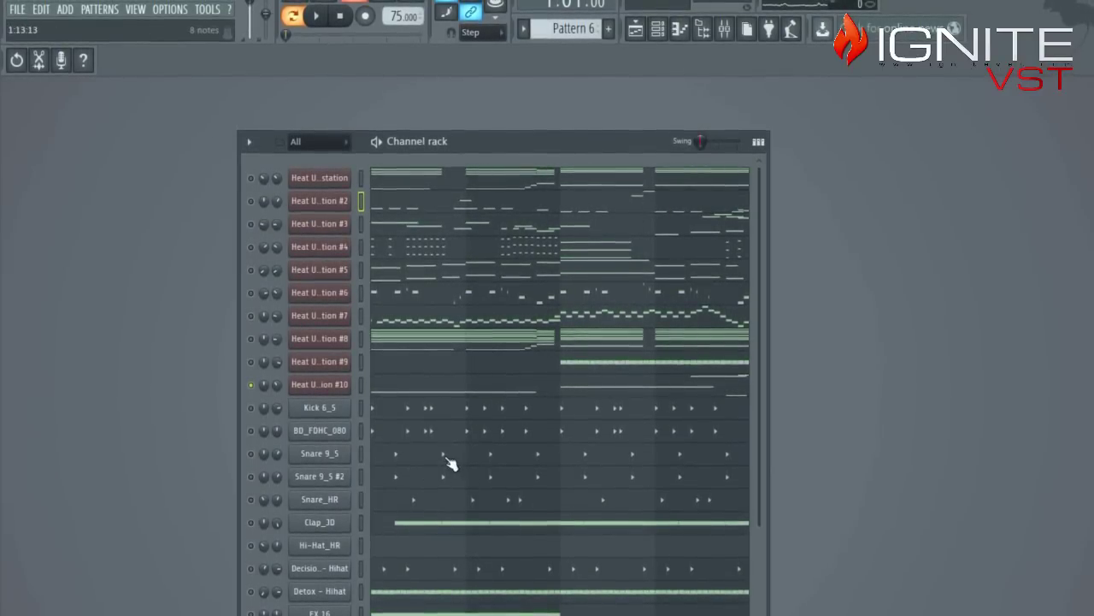
# - Unmute the first Heat Up Workstation channel plus #3, #4, #5 and #6 to hear them together with #10
pyautogui.click(251, 179)
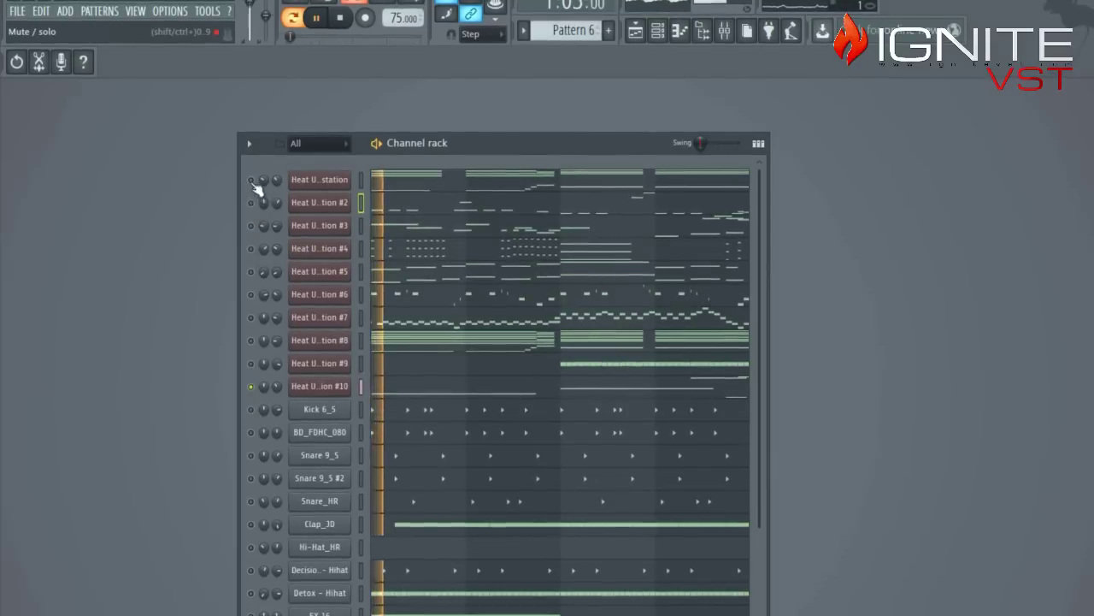
pyautogui.click(250, 225)
pyautogui.click(252, 249)
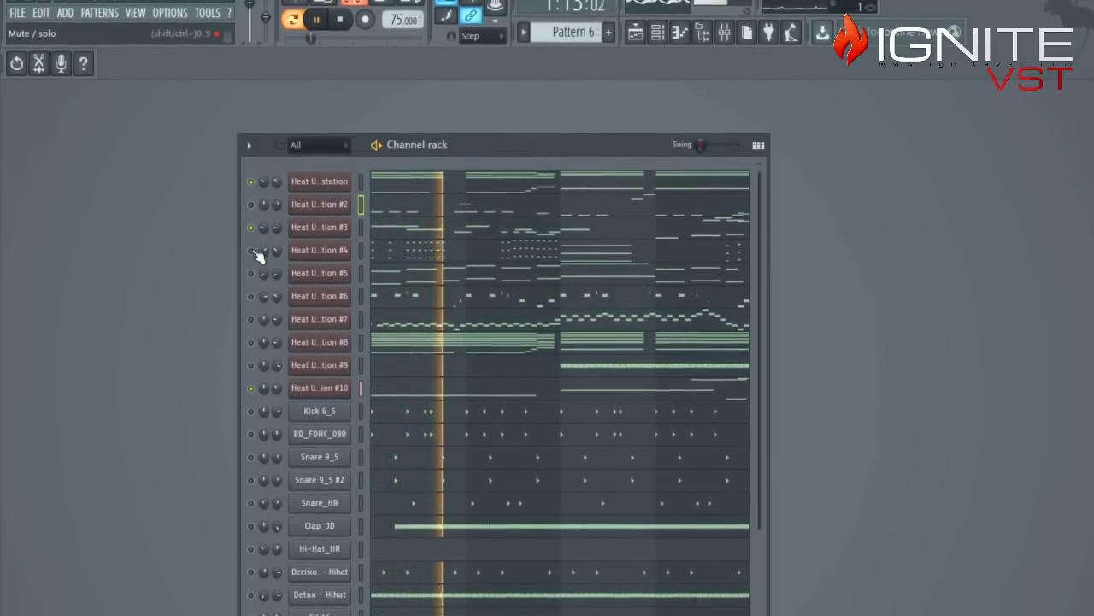
pyautogui.click(251, 272)
pyautogui.click(252, 298)
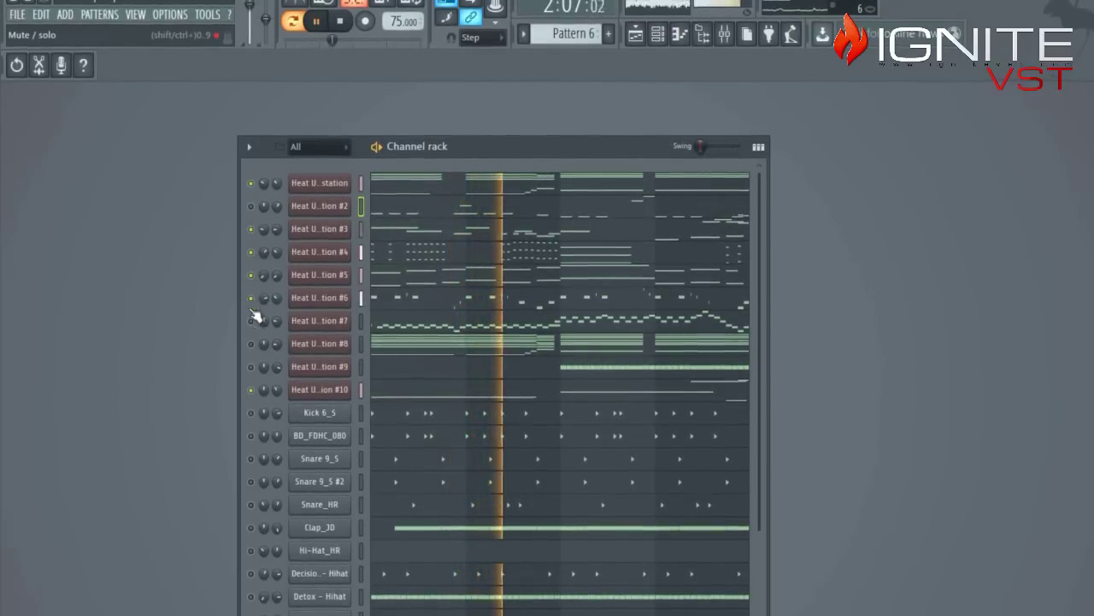
# - Mute Heat Up Workstation #3 and #6 again while the other layers keep playing, and look over the remaining channels
pyautogui.click(251, 230)
pyautogui.click(251, 300)
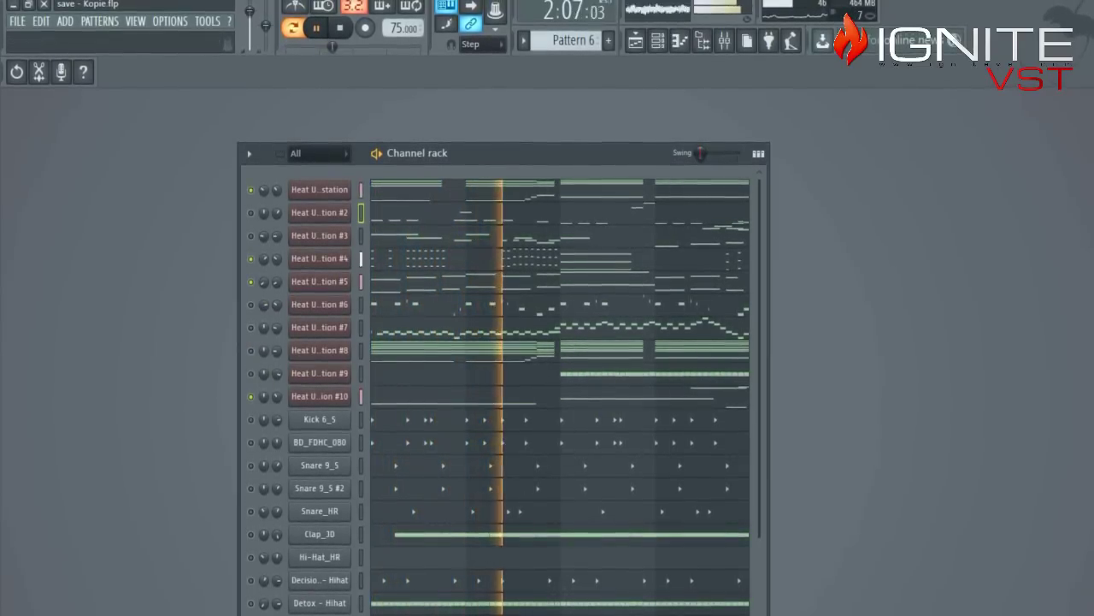
pyautogui.moveTo(758, 394); pyautogui.dragTo(745, 444)
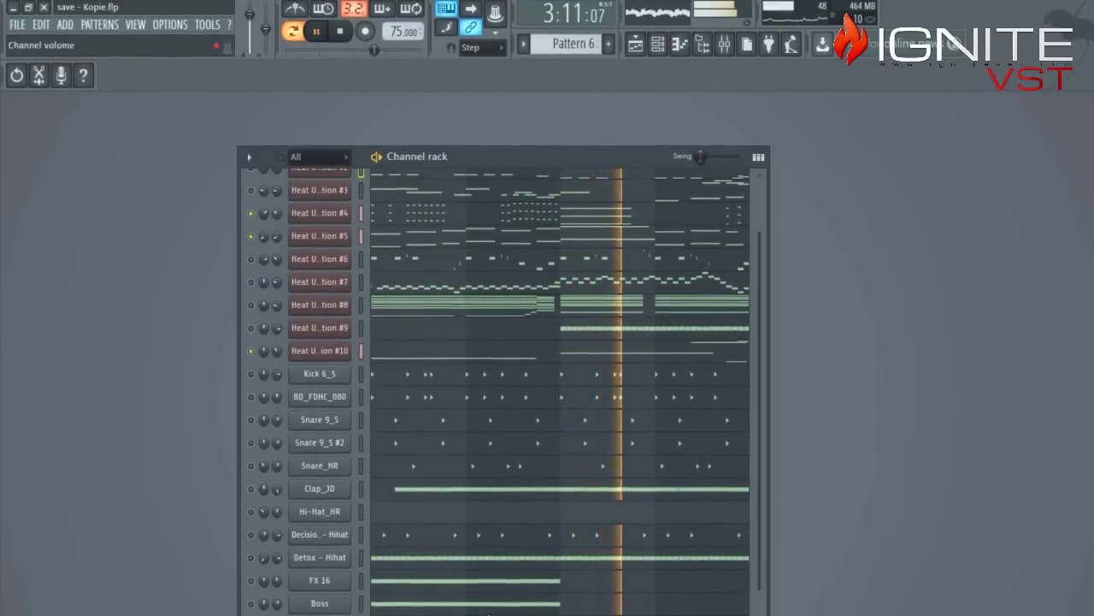
pyautogui.moveTo(763, 554); pyautogui.dragTo(778, 435)
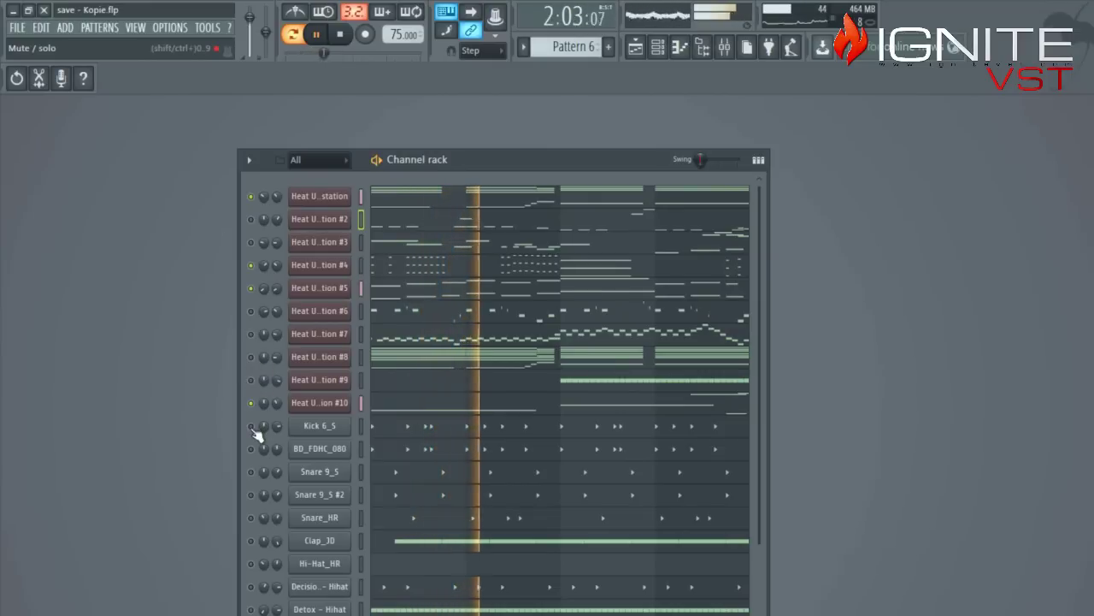
# - Solo Heat Up Workstation #2, remove the solo so that all channels play, and mute only #2
pyautogui.rightClick(254, 220)
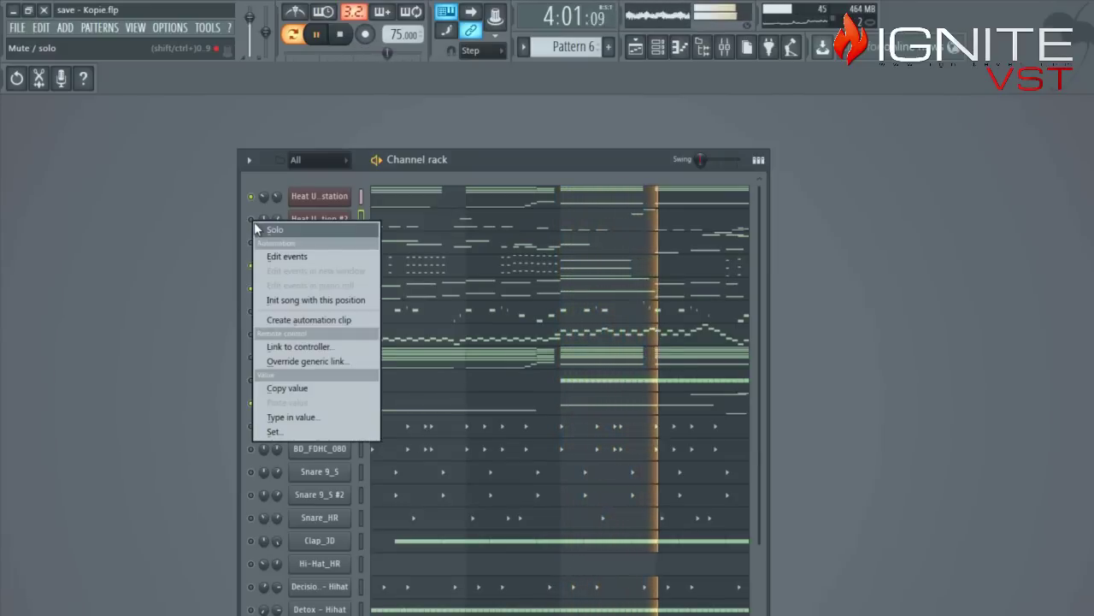
pyautogui.click(256, 228)
pyautogui.rightClick(255, 222)
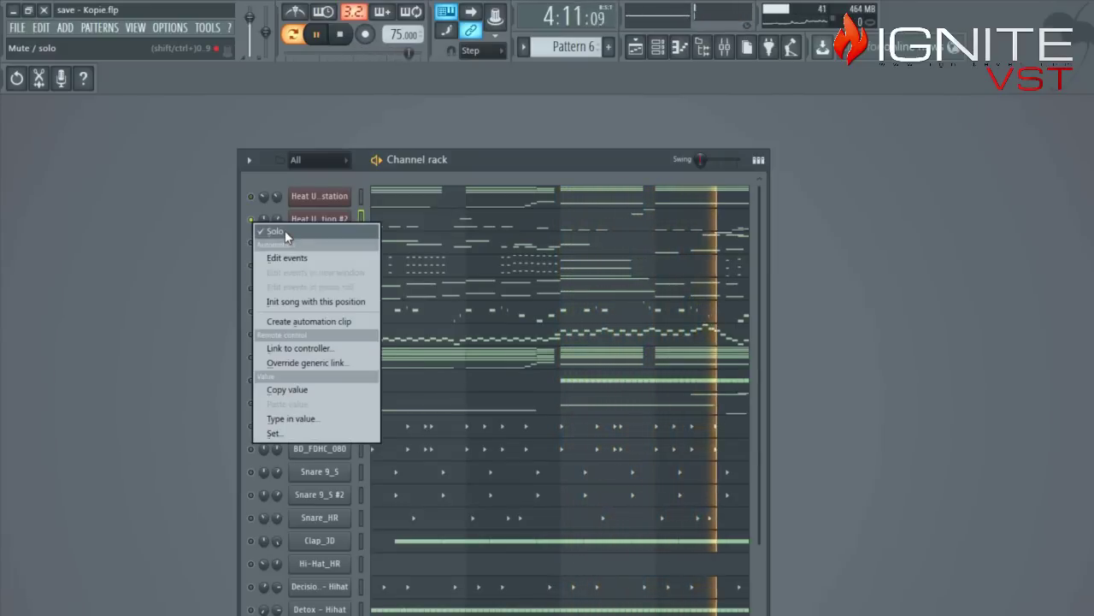
pyautogui.click(285, 230)
pyautogui.click(251, 220)
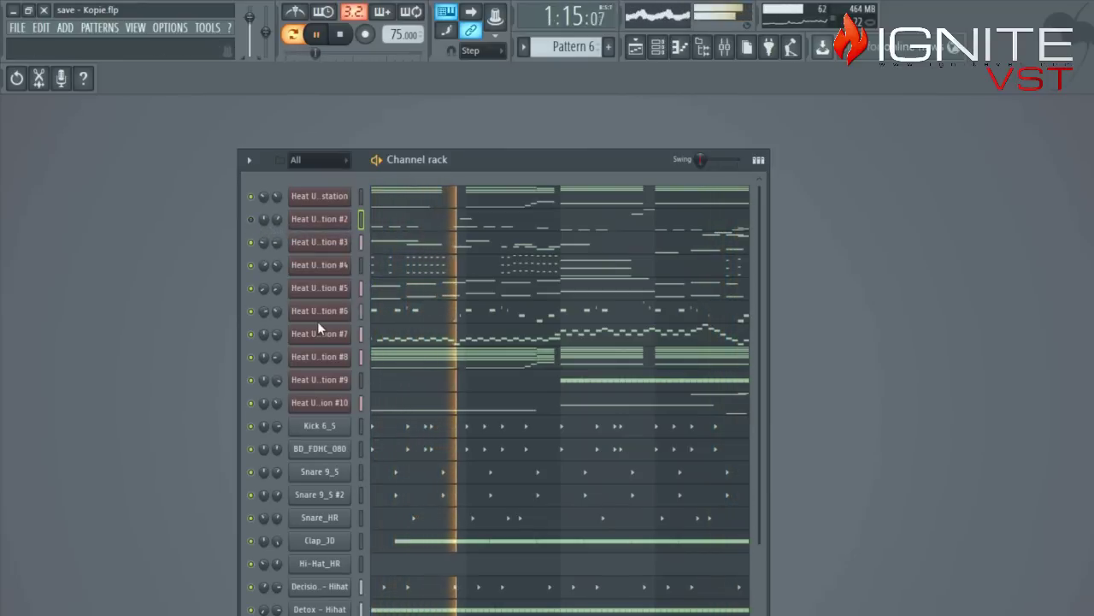
# - Compare the full beat with Heat Up Workstation #2 on and off, leave it muted, and stop playback
pyautogui.click(253, 405)
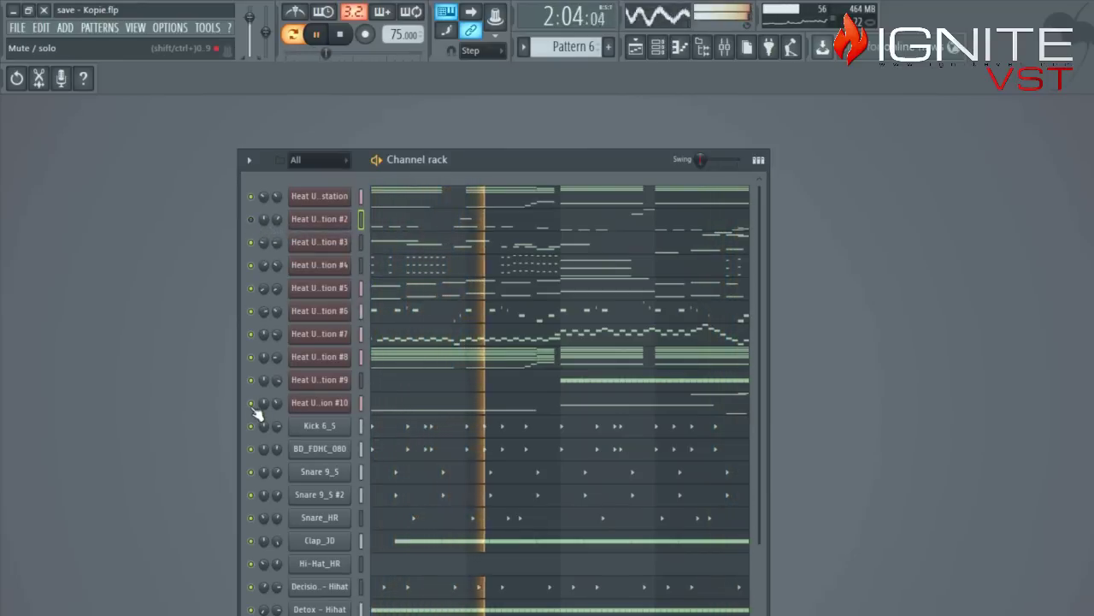
pyautogui.click(253, 220)
pyautogui.click(252, 220)
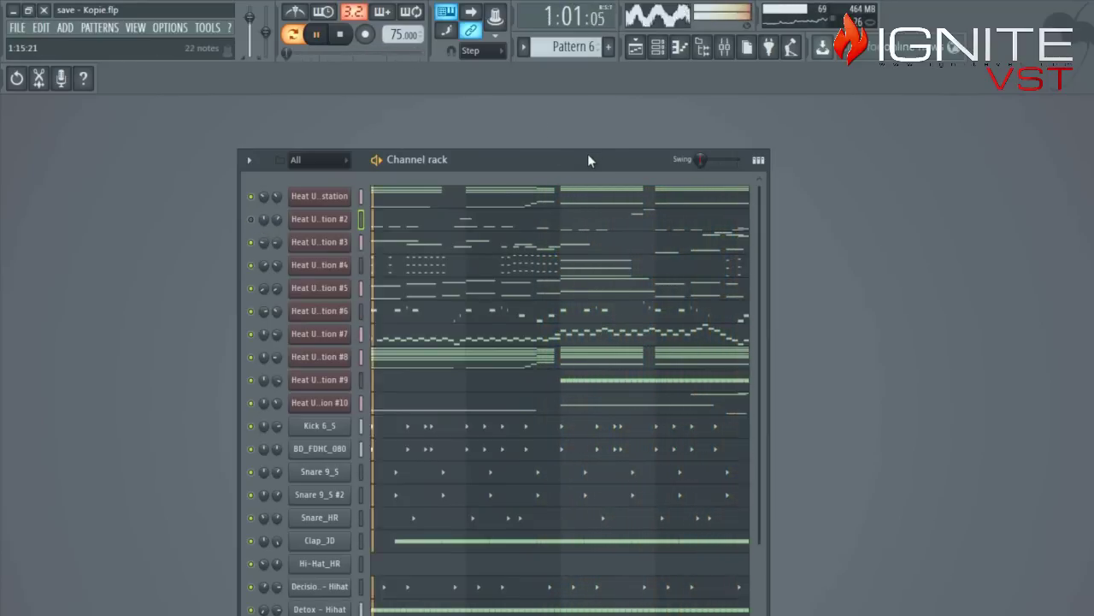
pyautogui.click(341, 39)
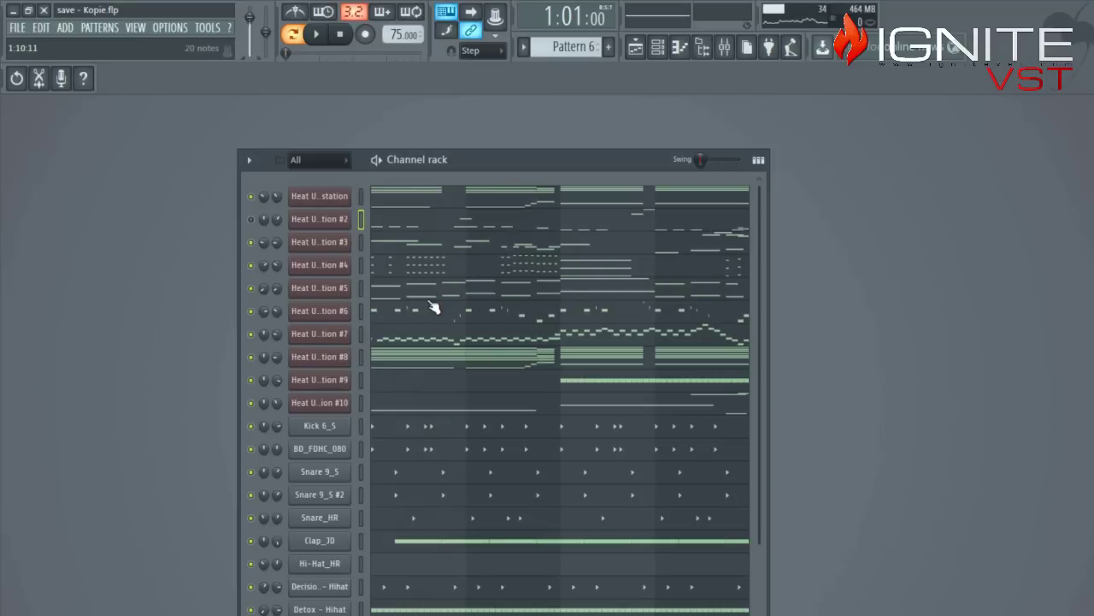
# - Select all channels, copy their notes from Pattern 6, and paste them into new patterns 10 to 13
pyautogui.doubleClick(361, 264)
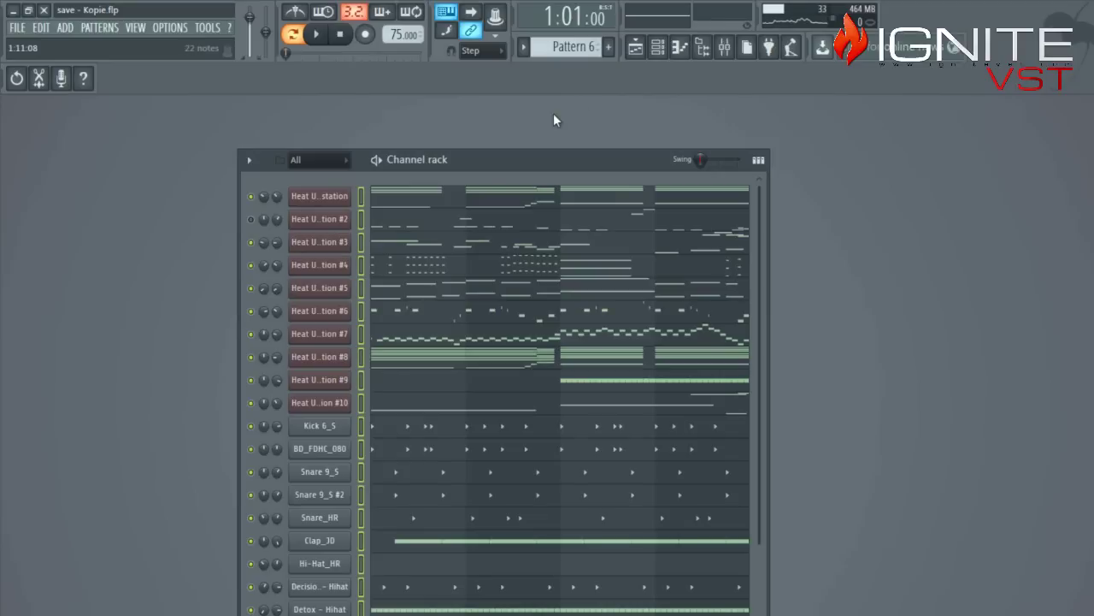
pyautogui.press('F4')
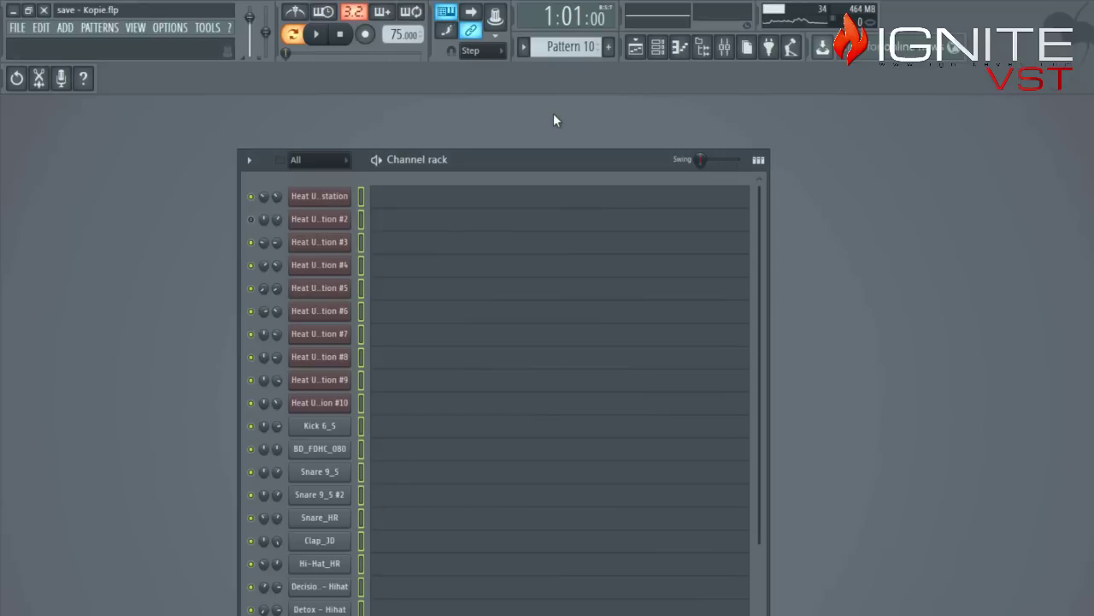
pyautogui.hotkey('ctrl', 'v')
pyautogui.press('F4')
pyautogui.hotkey('ctrl', 'v')
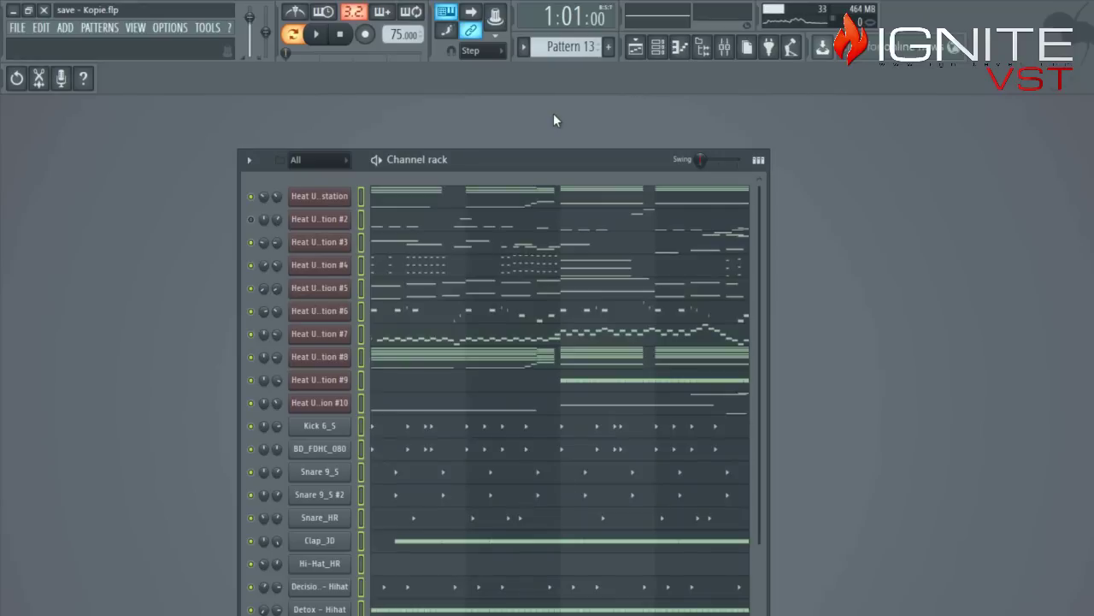
# - Continue pasting the copied notes into further new patterns through Pattern 20
pyautogui.press('F4')
pyautogui.hotkey('ctrl', 'v')
pyautogui.press('KP_Add')
pyautogui.hotkey('ctrl', 'v')
pyautogui.press('KP_Add')
pyautogui.hotkey('ctrl', 'v')
pyautogui.press('KP_Add')
pyautogui.hotkey('ctrl', 'v')
pyautogui.press('KP_Add')
# - Return to Pattern 10 and move the channel rack slightly higher so more channels fit in view
pyautogui.press('KP_Subtract')
pyautogui.press('KP_Subtract')
pyautogui.press('KP_Subtract')
pyautogui.press('KP_Subtract')
pyautogui.press('KP_Subtract')
pyautogui.press('KP_Subtract')
pyautogui.press('KP_Subtract')
pyautogui.press('KP_Subtract')
pyautogui.press('KP_Subtract')
pyautogui.press('KP_Subtract')
pyautogui.moveTo(518, 162); pyautogui.dragTo(509, 115)
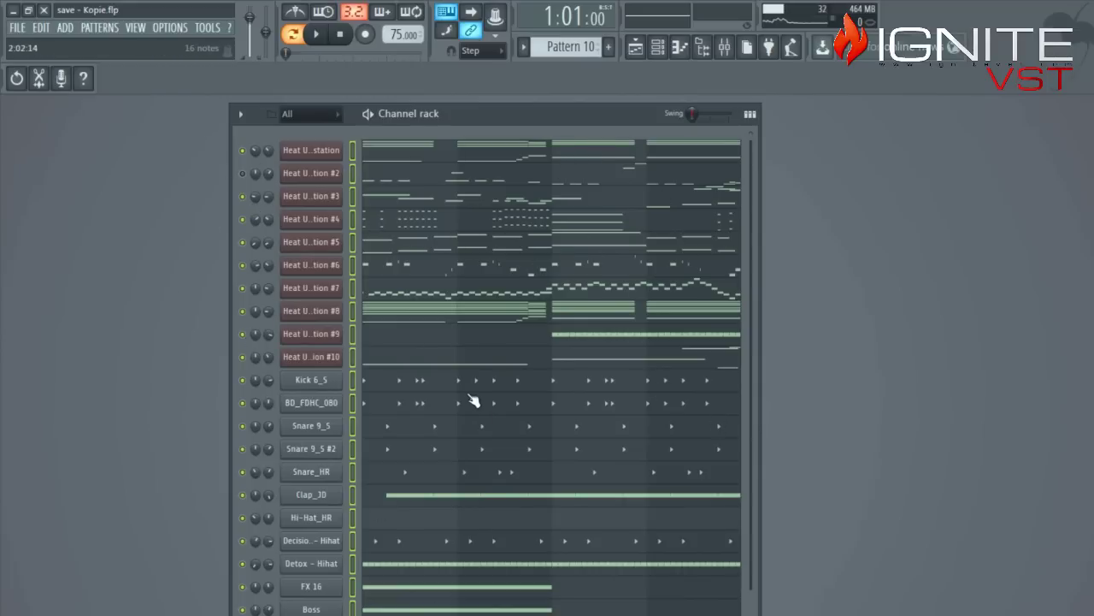
# - Look through the browser and the project picker to check the available patterns, and close both again
pyautogui.click(637, 48)
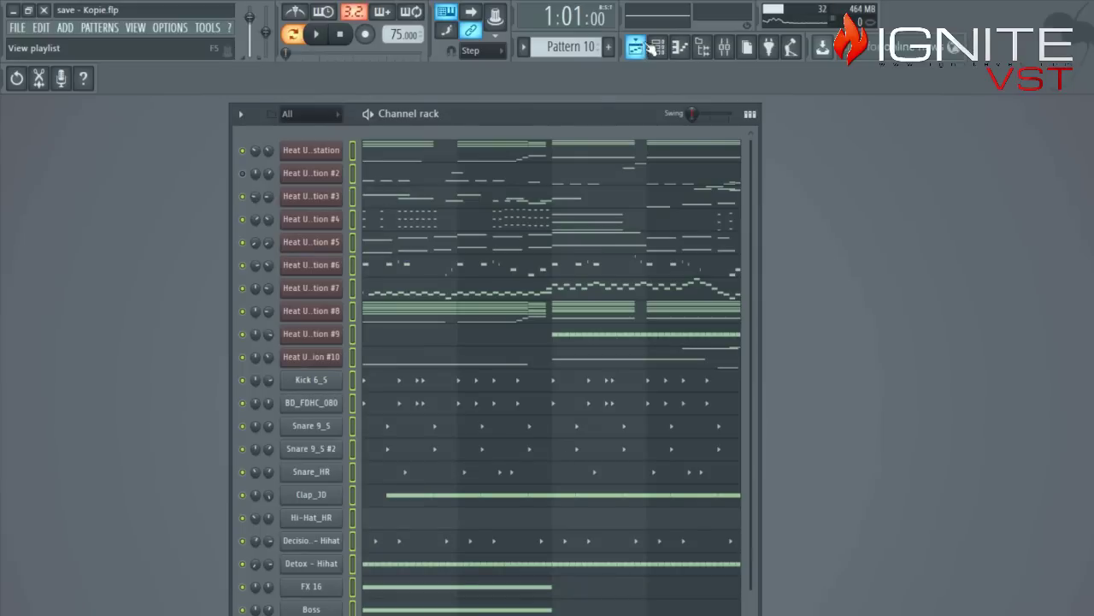
pyautogui.click(728, 49)
pyautogui.click(731, 48)
pyautogui.click(712, 47)
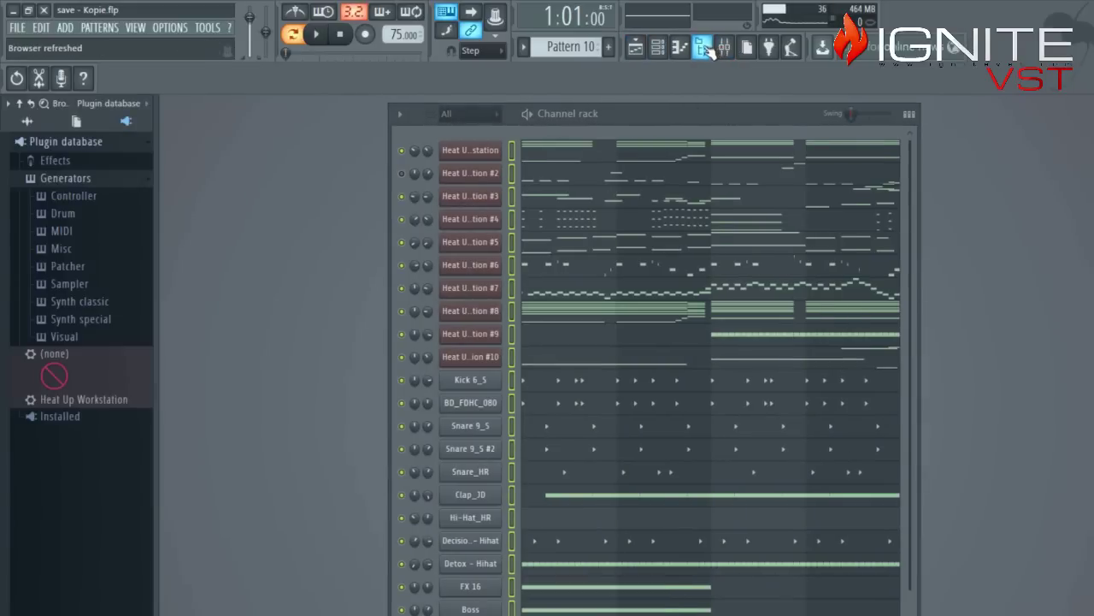
pyautogui.click(705, 49)
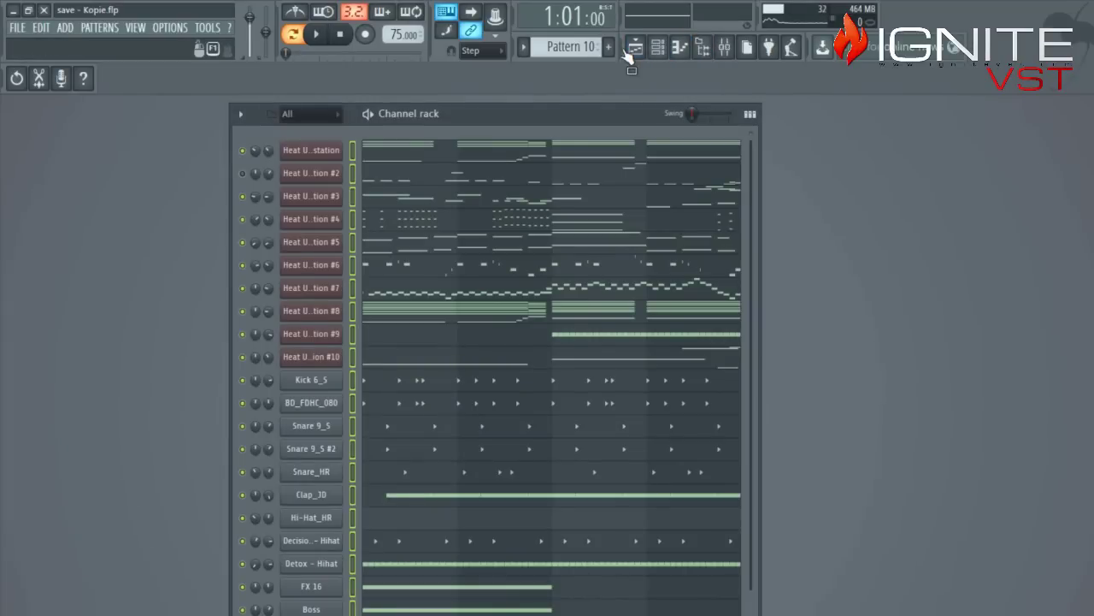
pyautogui.click(765, 50)
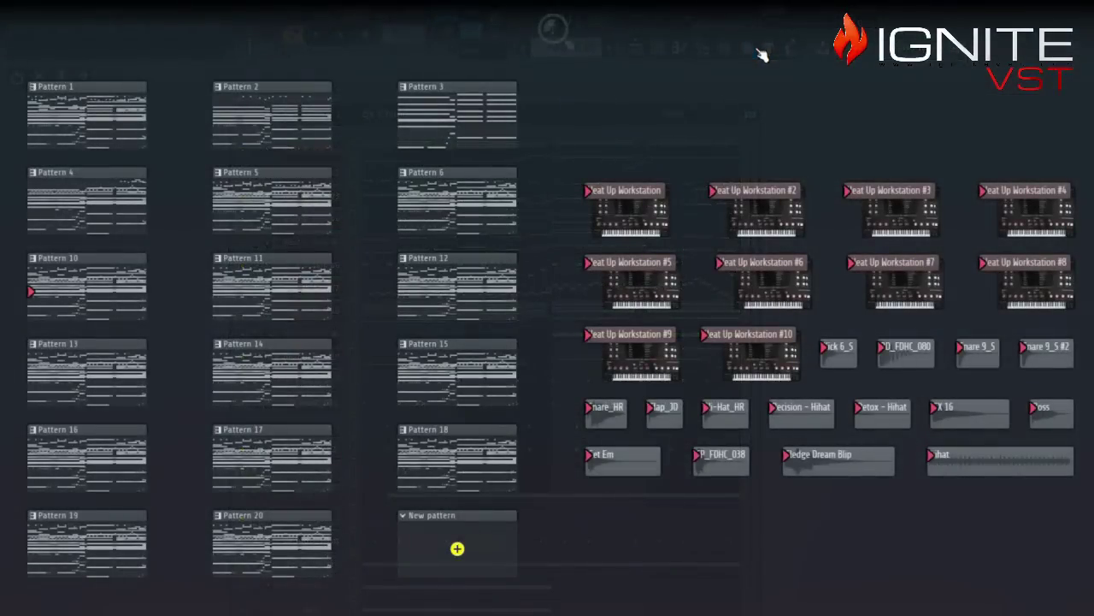
pyautogui.click(725, 537)
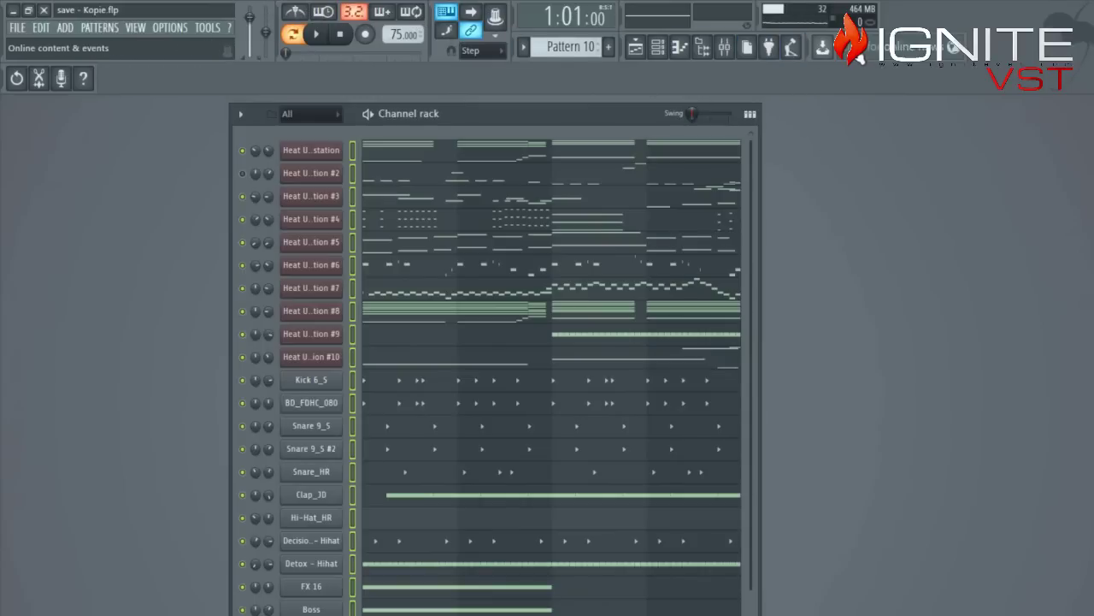
# - Open the playlist and delete all pattern clips already placed in it
pyautogui.click(637, 47)
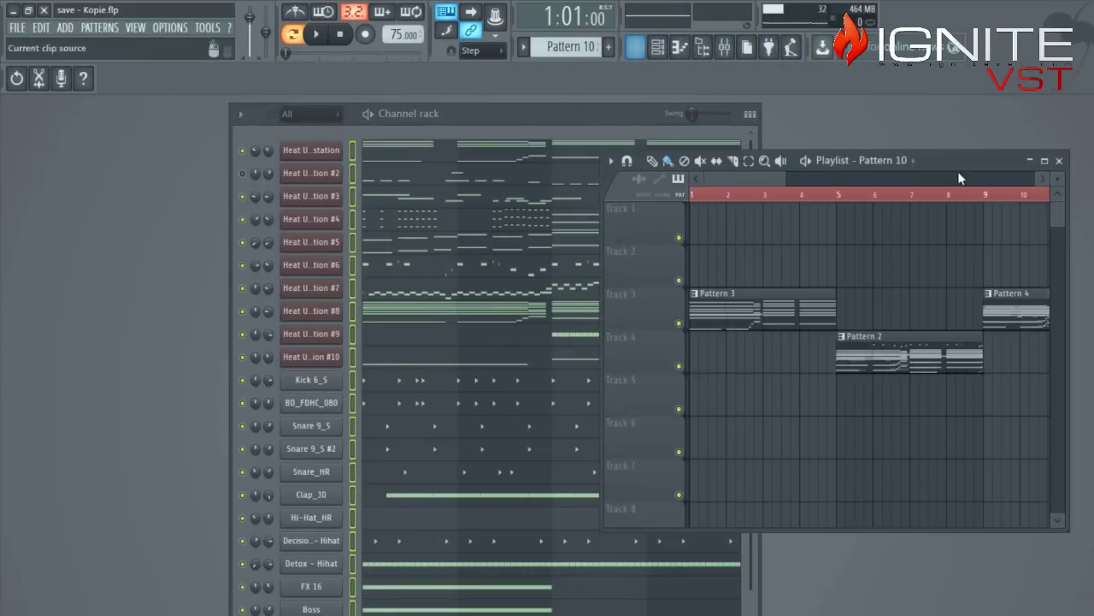
pyautogui.moveTo(942, 157); pyautogui.dragTo(912, 162)
pyautogui.hotkey('ctrl', 'a')
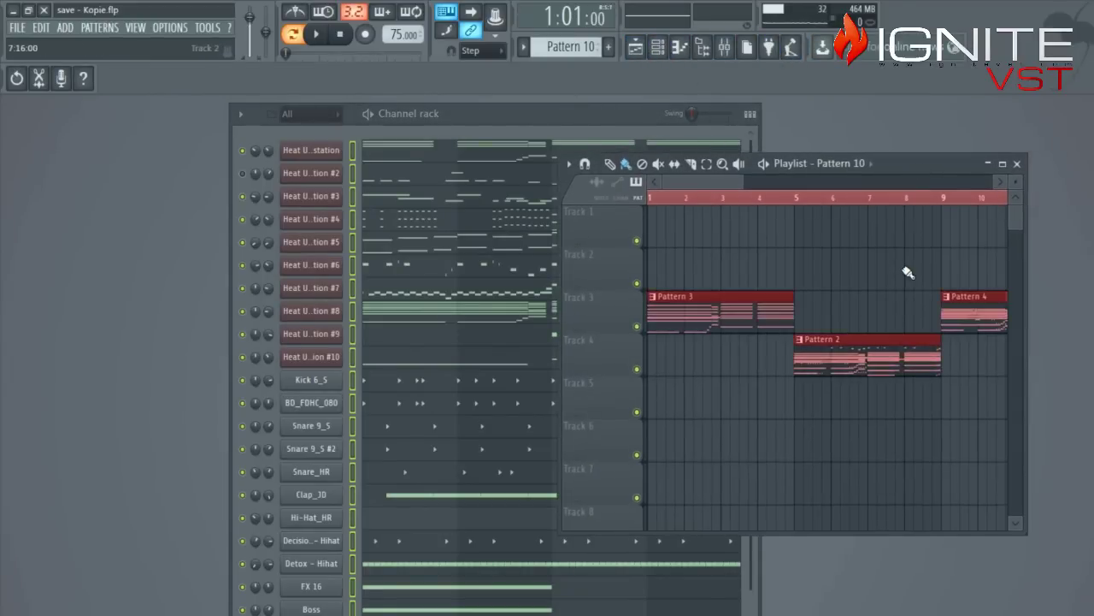
pyautogui.press('Delete')
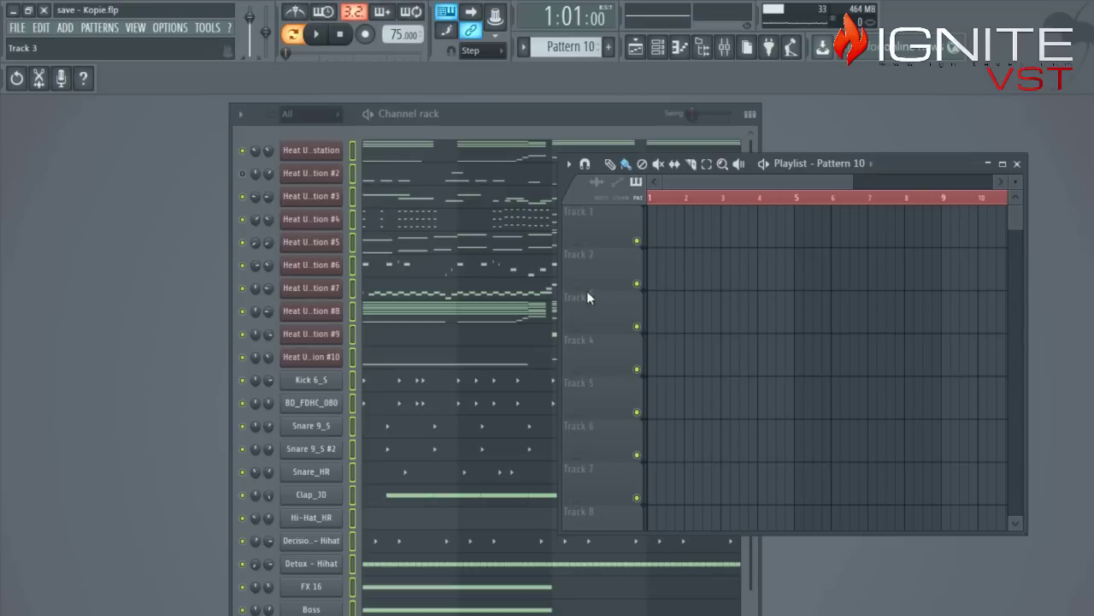
# - Place the channel rack beside the playlist, solo Heat Up Workstation #8, and play Pattern 10
pyautogui.click(541, 115)
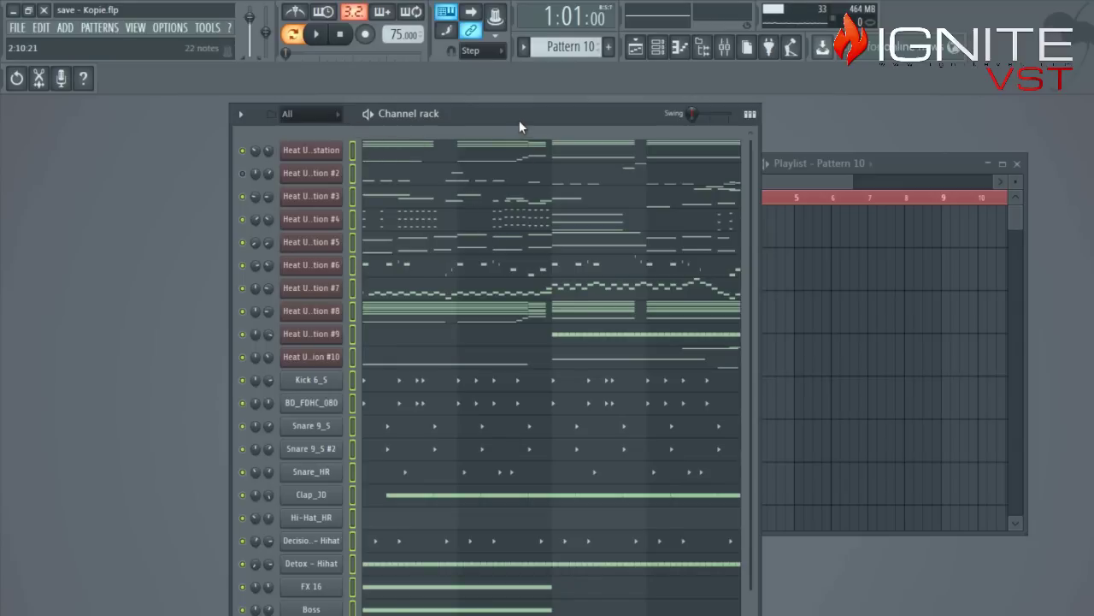
pyautogui.moveTo(601, 118); pyautogui.dragTo(499, 119)
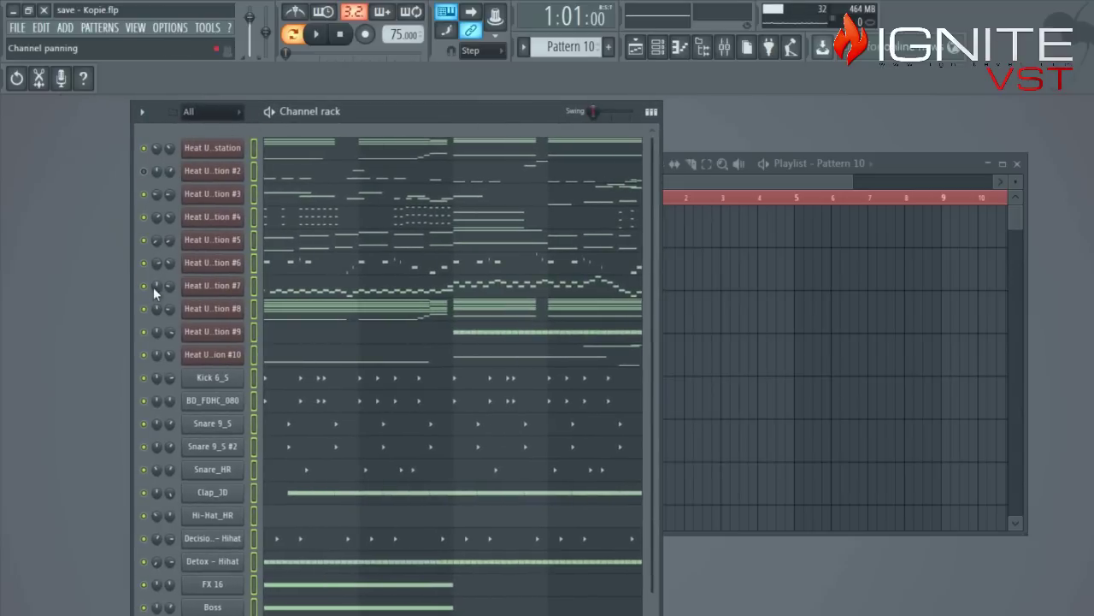
pyautogui.rightClick(154, 316)
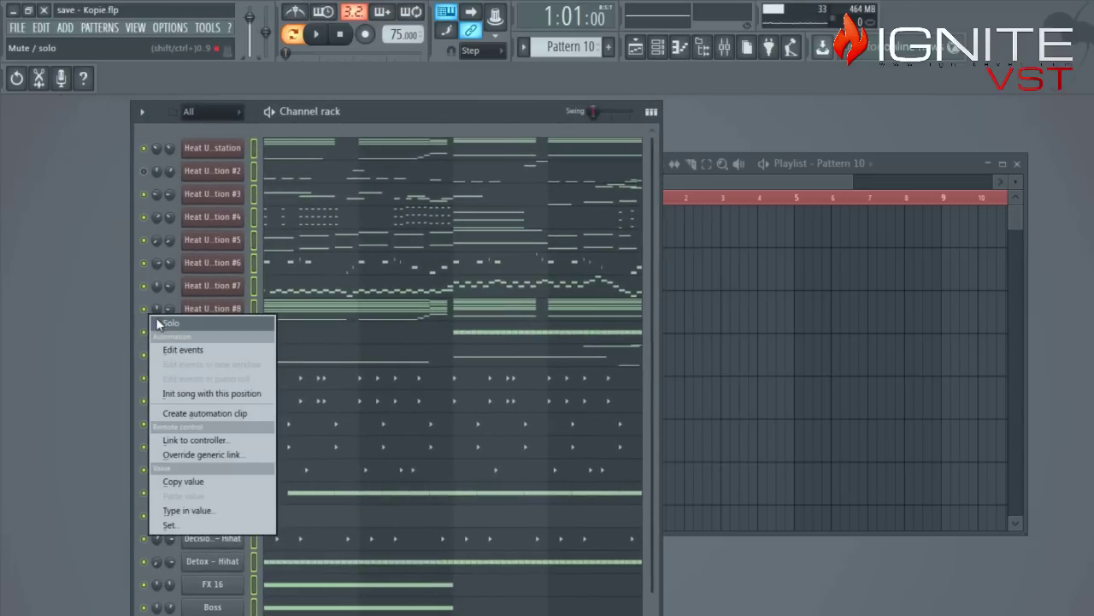
pyautogui.click(162, 323)
pyautogui.press('space')
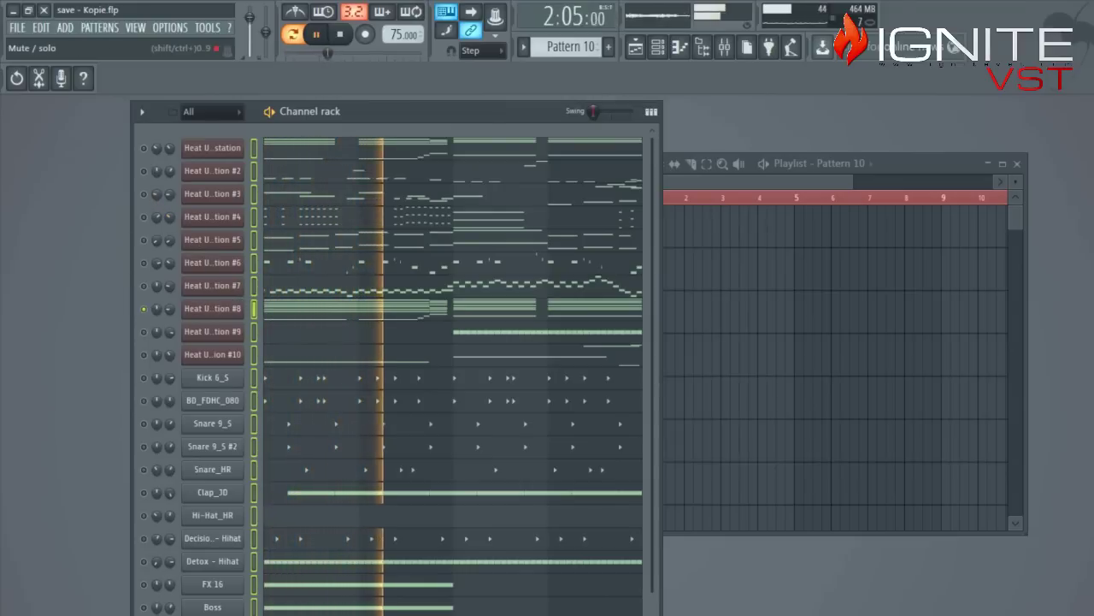
pyautogui.moveTo(649, 297); pyautogui.dragTo(647, 241)
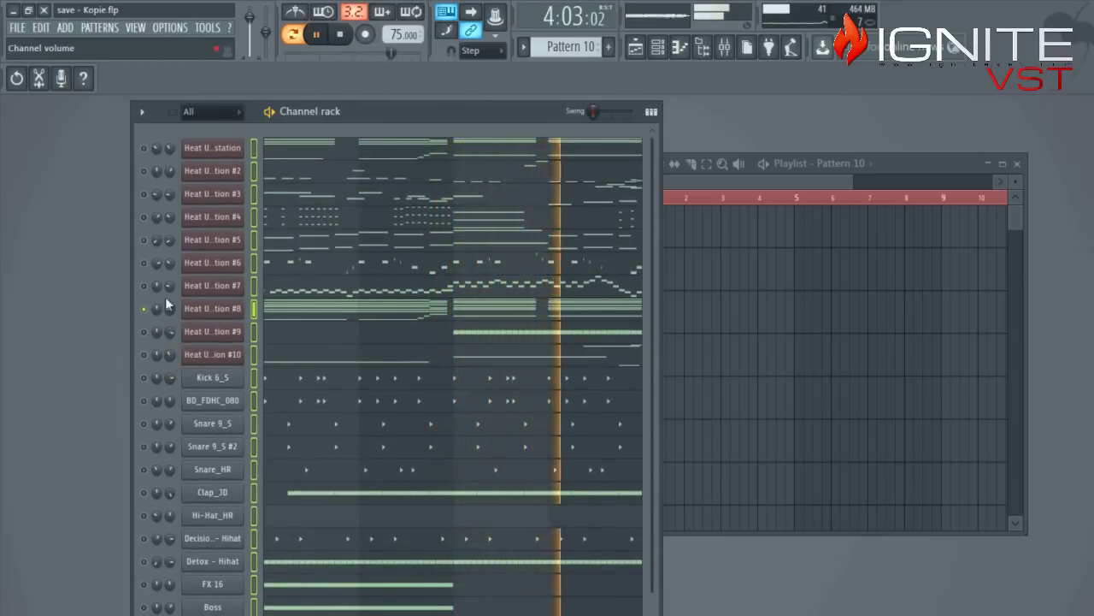
# - Unmute Heat Up Workstation #4 and the first Heat Up Workstation to hear them with #8, and stop playback
pyautogui.click(144, 216)
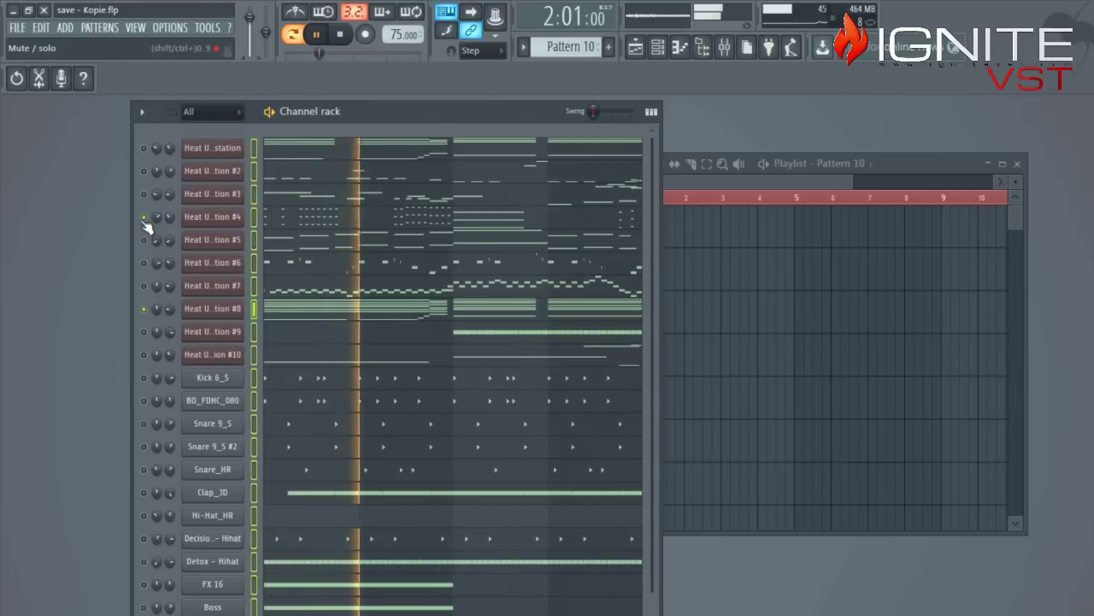
pyautogui.click(144, 309)
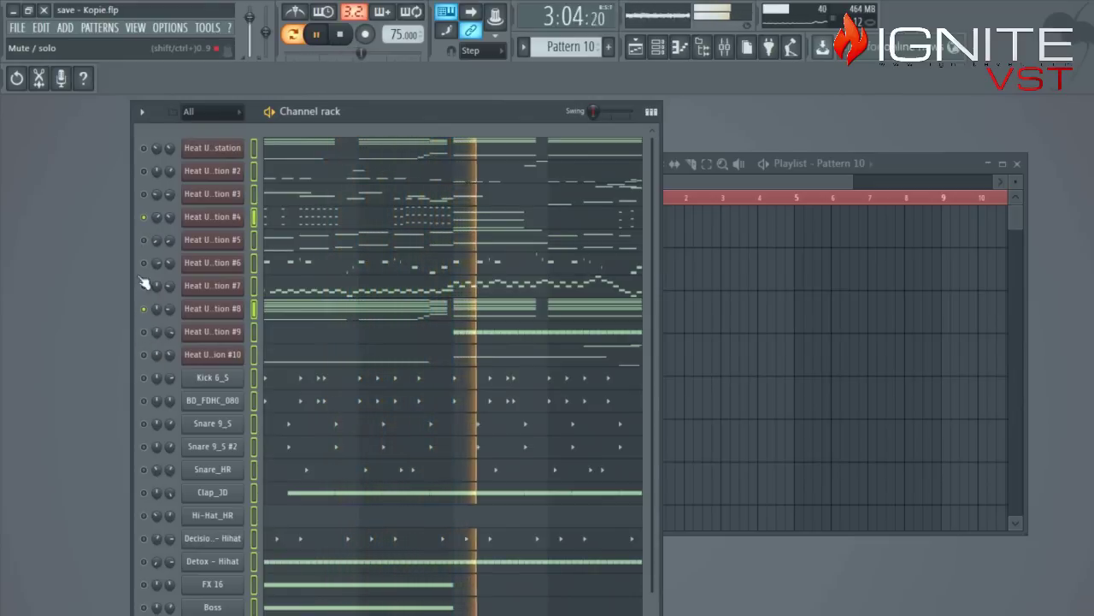
pyautogui.click(143, 148)
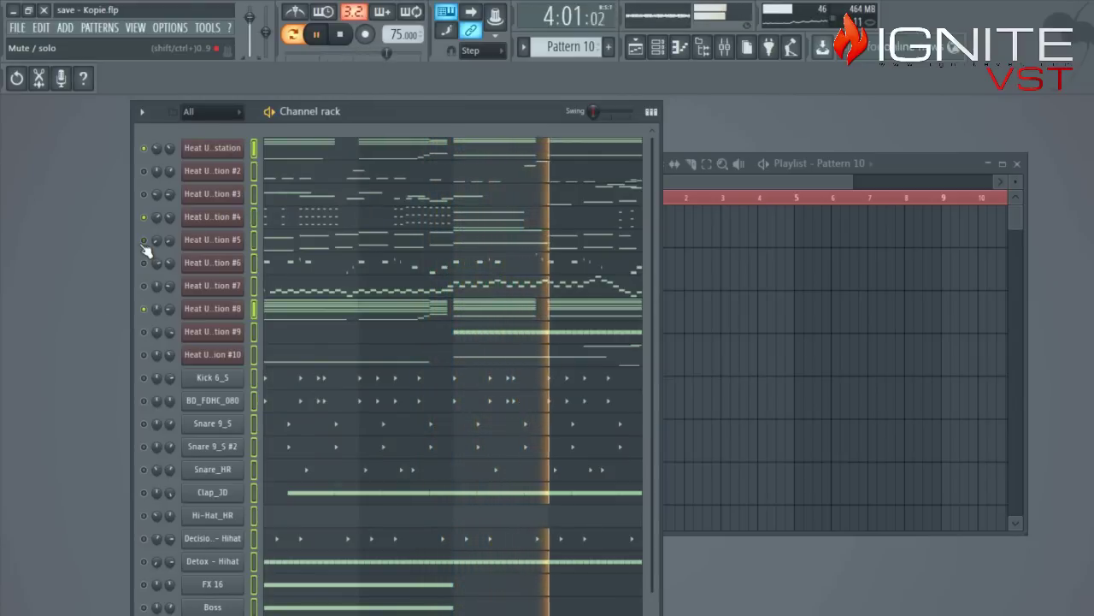
pyautogui.press('space')
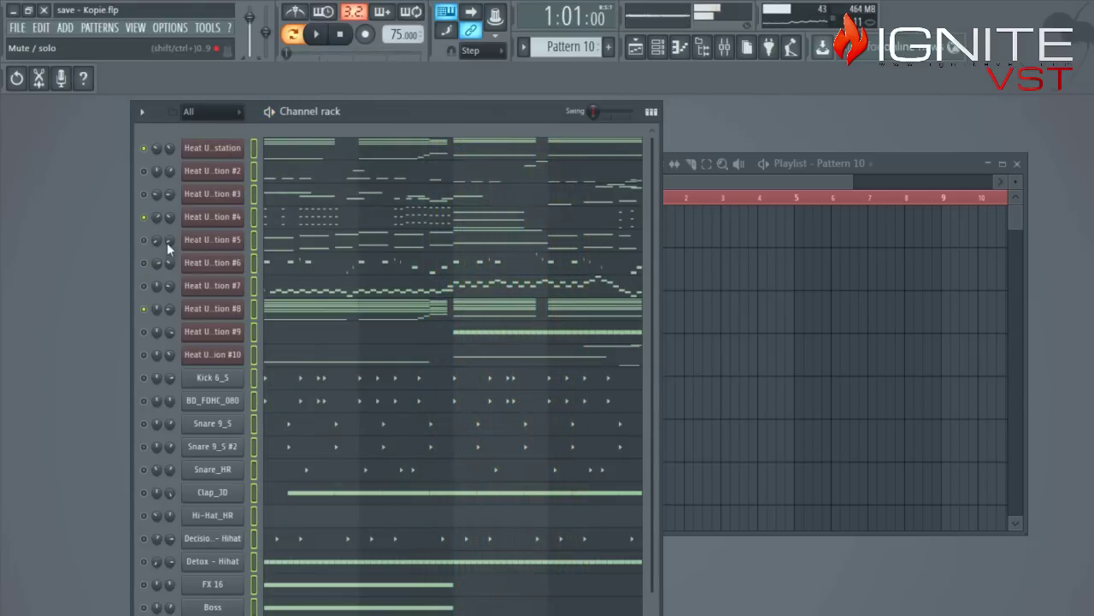
# - Select the channels from the first Heat Up Workstation through #7 and cut their notes from Pattern 10
pyautogui.click(249, 308)
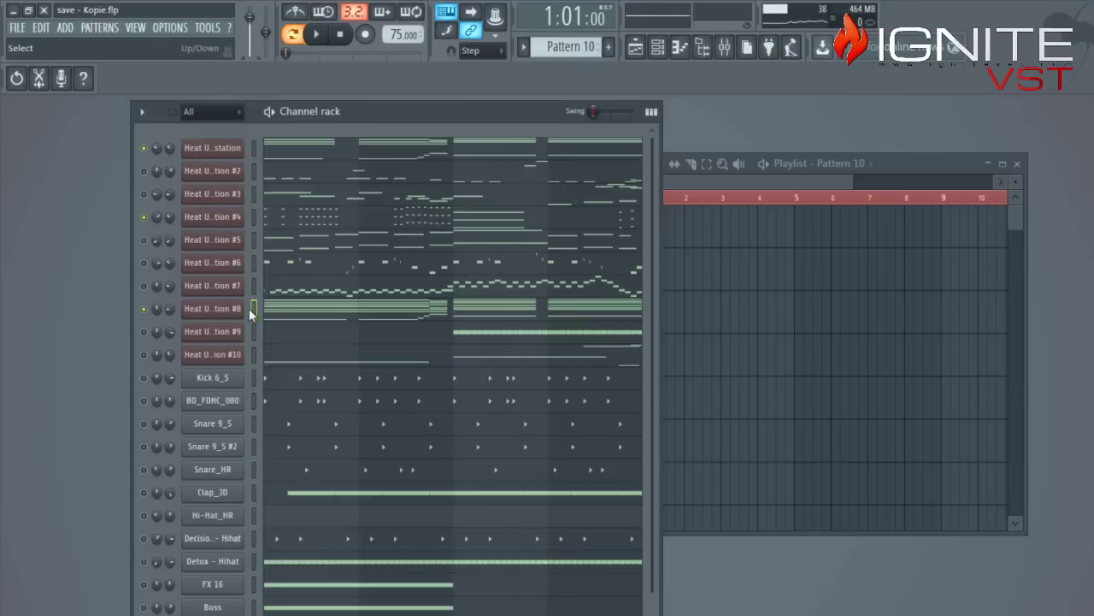
pyautogui.click(249, 309)
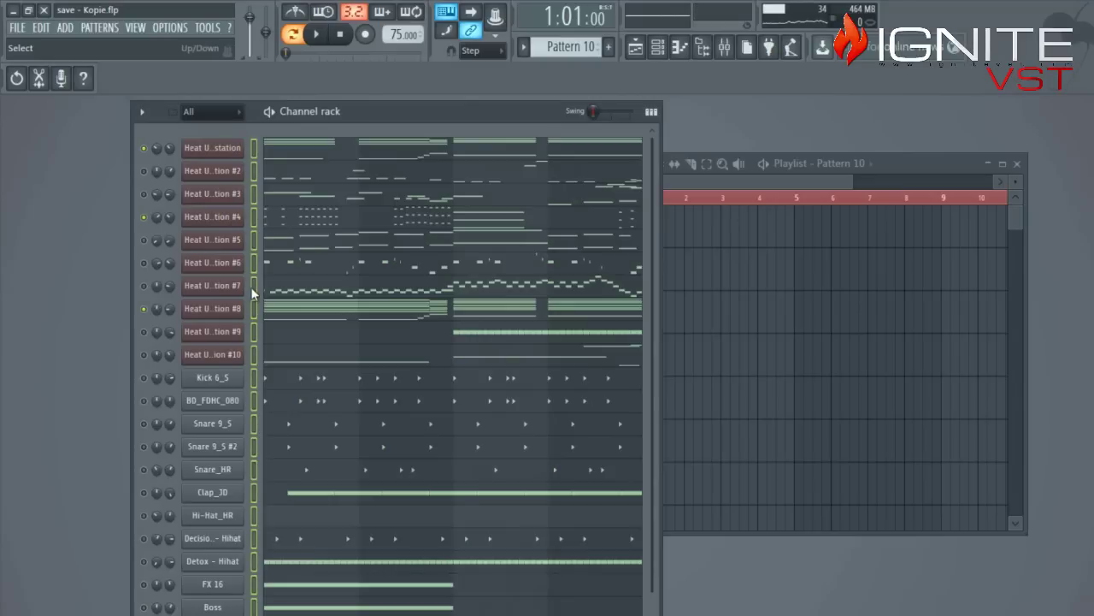
pyautogui.moveTo(252, 289); pyautogui.dragTo(238, 52)
pyautogui.hotkey('ctrl', 'x')
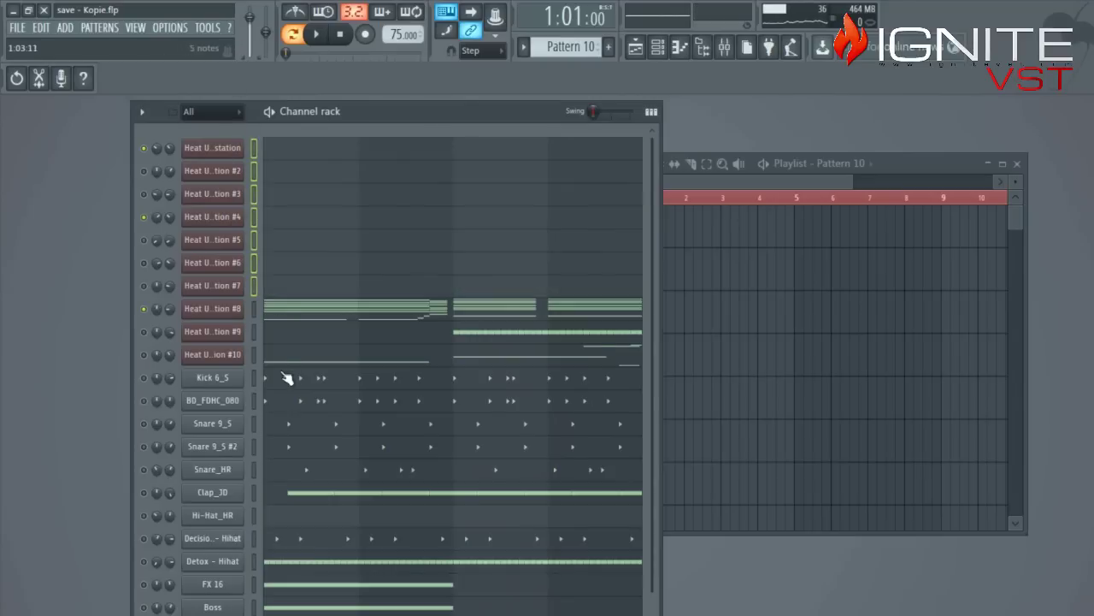
# - Select every channel below Heat Up Workstation #8 and cut their notes, leaving only #8 in Pattern 10
pyautogui.scroll(-2, 270, 324)
pyautogui.moveTo(253, 272); pyautogui.dragTo(305, 512)
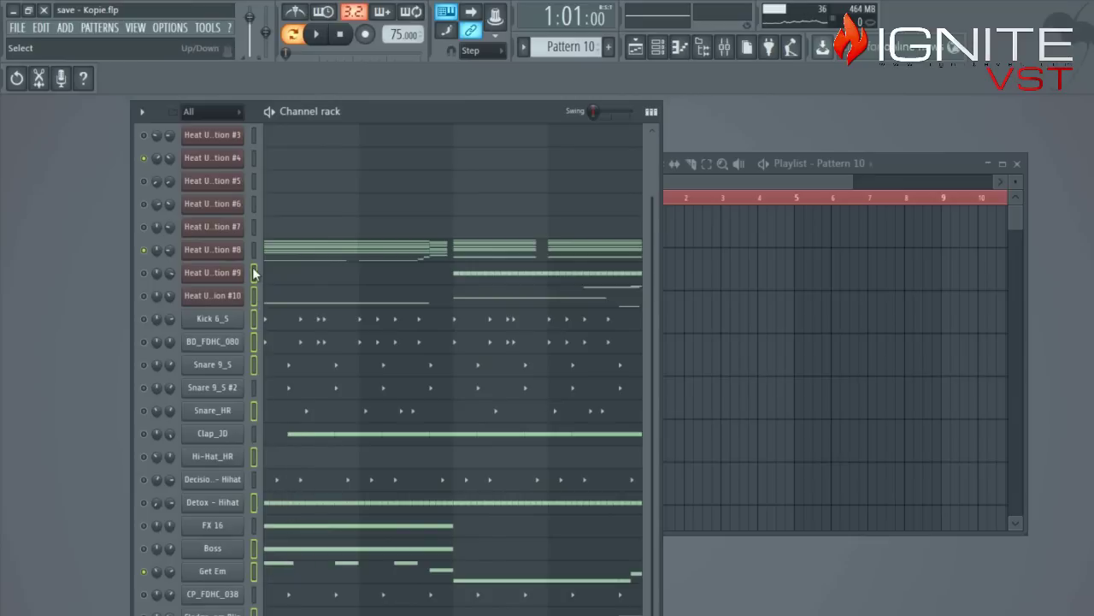
pyautogui.rightClick(253, 273)
pyautogui.moveTo(255, 274); pyautogui.dragTo(262, 614)
pyautogui.hotkey('ctrl', 'x')
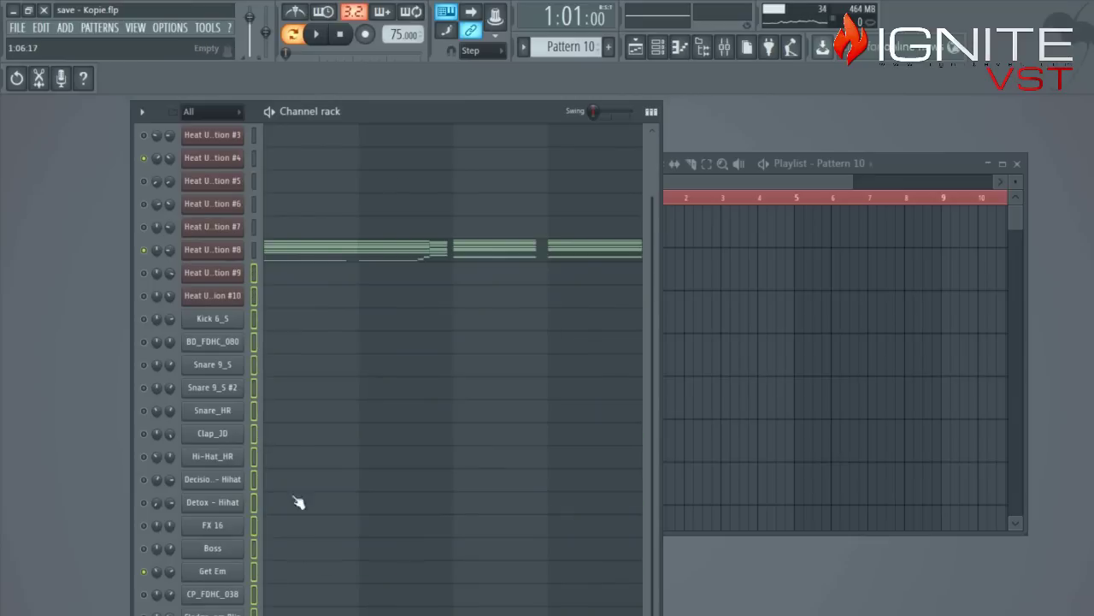
pyautogui.scroll(3, 587, 354)
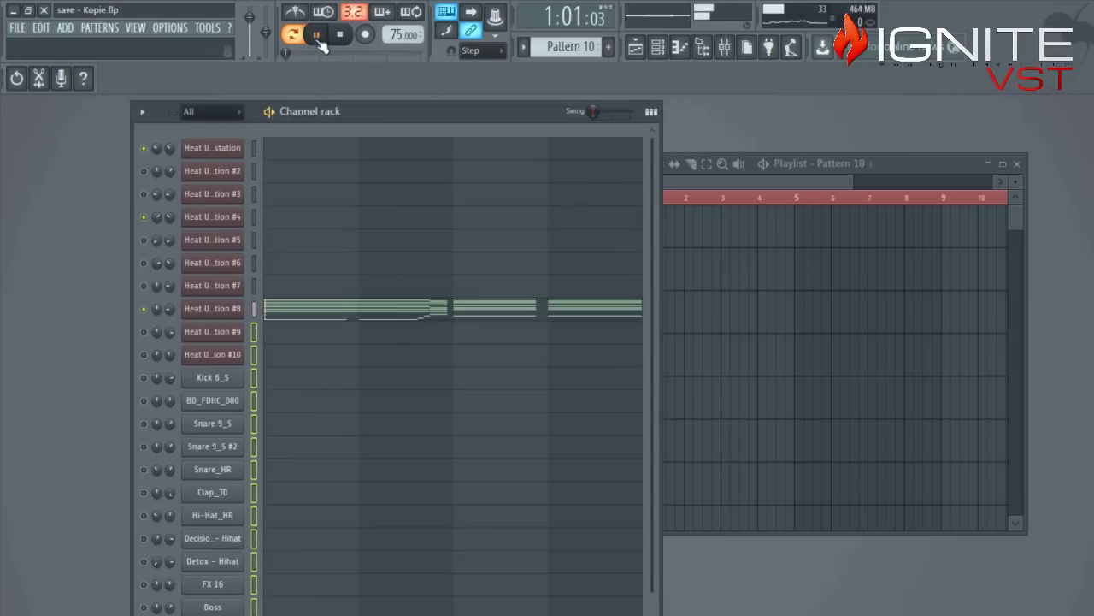
# - Add a new empty pattern with its default name, and switch from it to Pattern 11
pyautogui.click(610, 49)
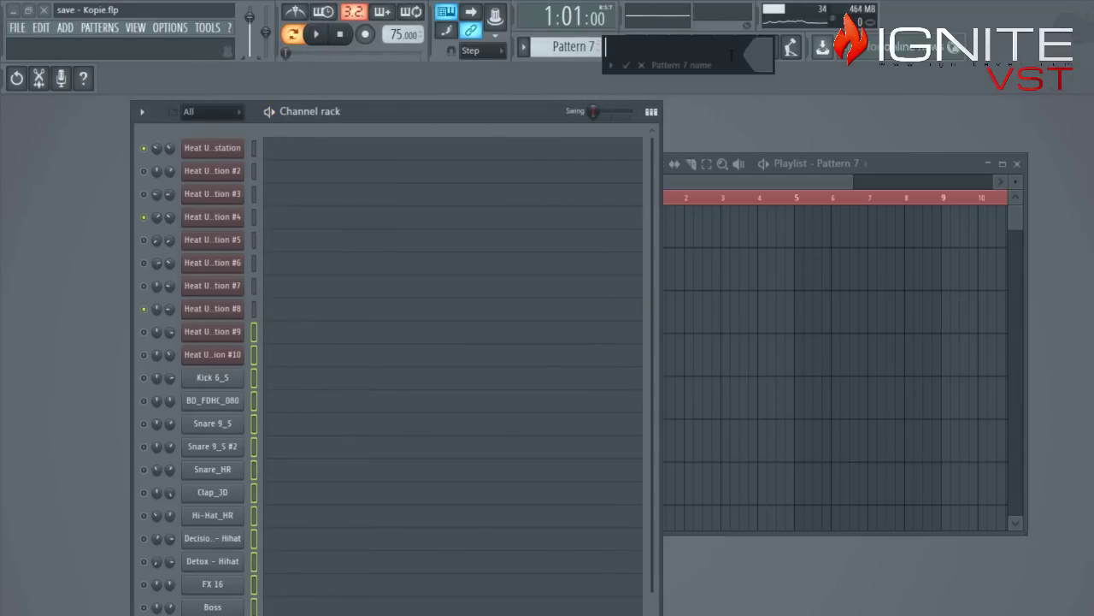
pyautogui.press('Return')
pyautogui.moveTo(585, 54); pyautogui.dragTo(586, 19)
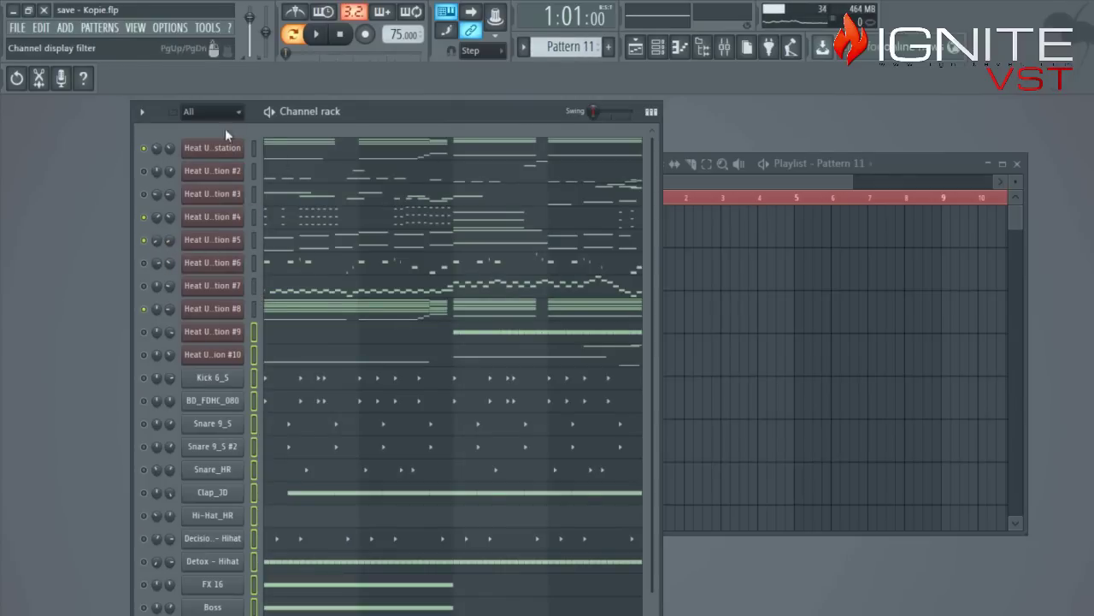
# - Play Pattern 11 and cut the notes of Heat Up Workstation #2, #3, #6 and #7 from it
pyautogui.press('space')
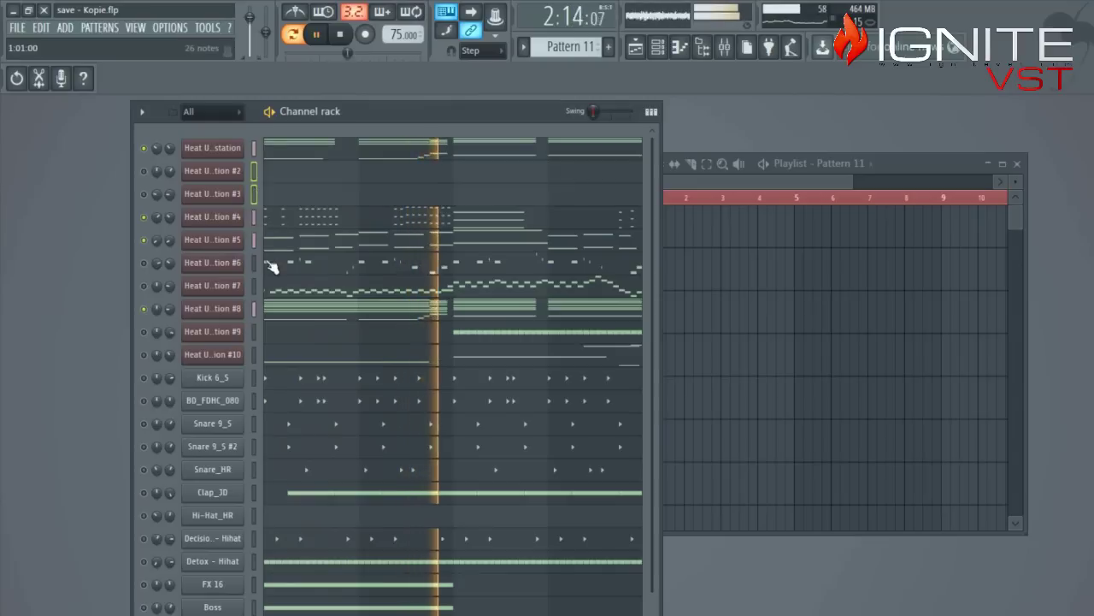
pyautogui.moveTo(254, 260); pyautogui.dragTo(254, 281)
pyautogui.hotkey('ctrl', 'x')
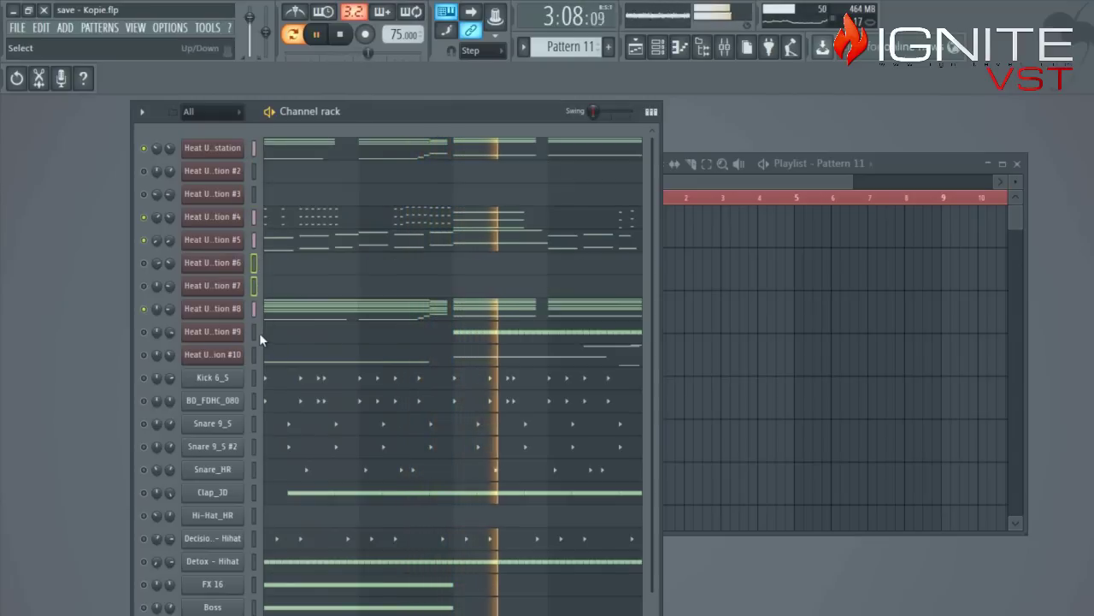
# - Unmute Snare 9_S, Snare_HR, Clap_JD and Detox - Hihat to hear them during playback
pyautogui.moveTo(258, 330); pyautogui.dragTo(254, 378)
pyautogui.click(145, 446)
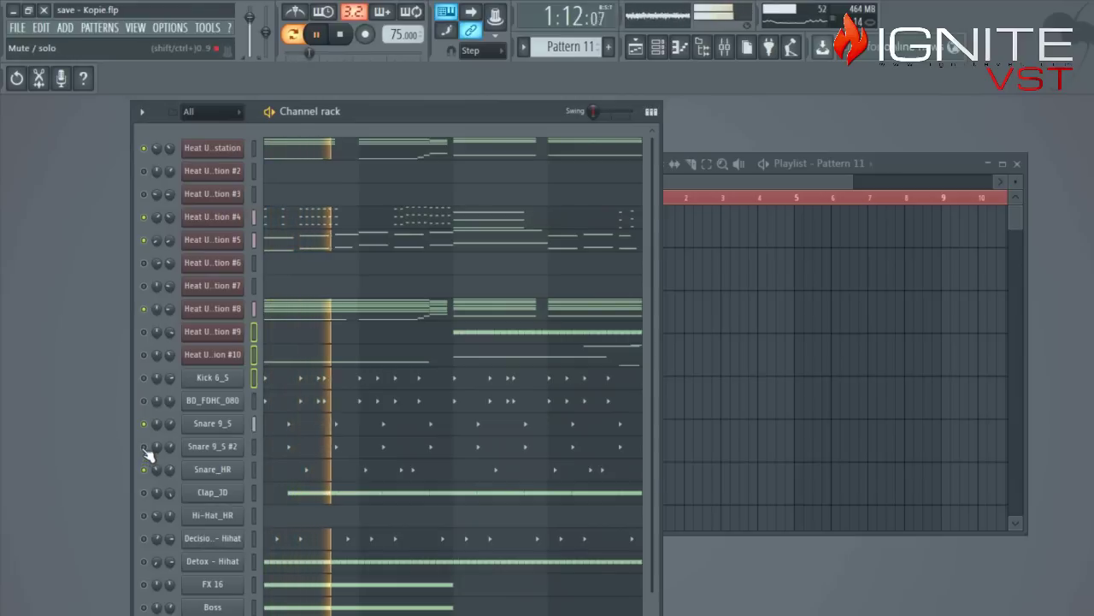
pyautogui.click(144, 493)
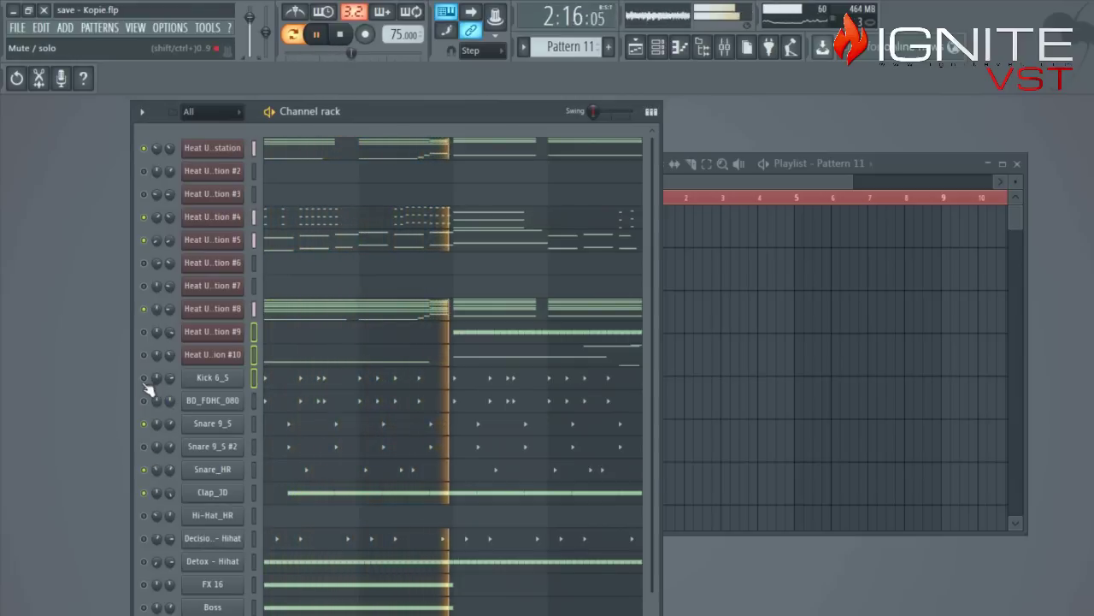
pyautogui.click(144, 562)
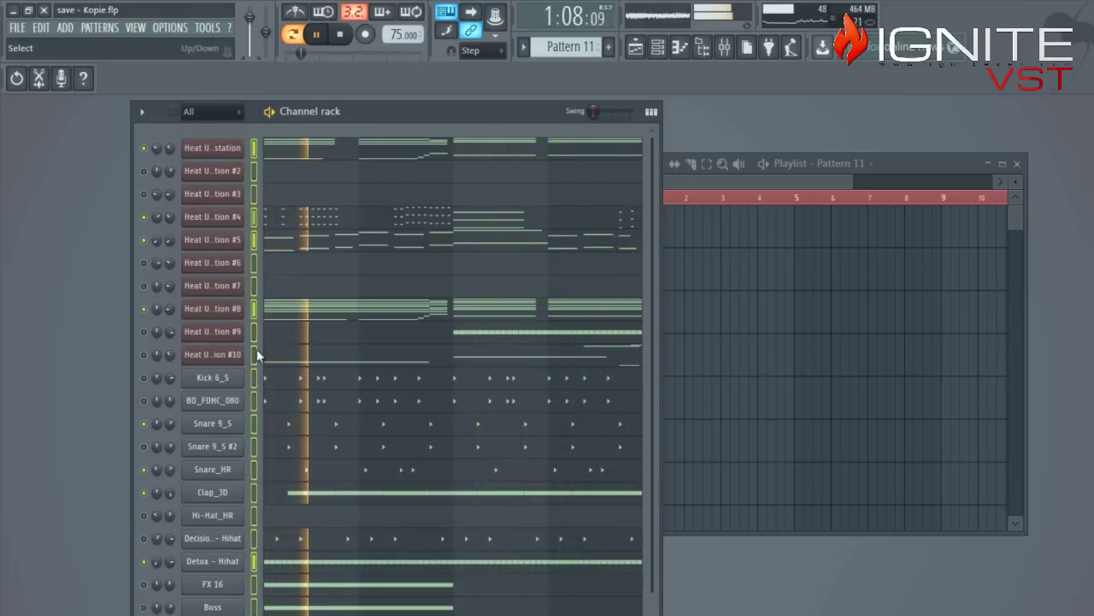
# - Cut the notes of Heat Up Workstation #9, #10, Kick 6_S, BD_FDHC_080 and Snare 9_S #2 from Pattern 11, and stop playback
pyautogui.hotkey('ctrl', 'x')
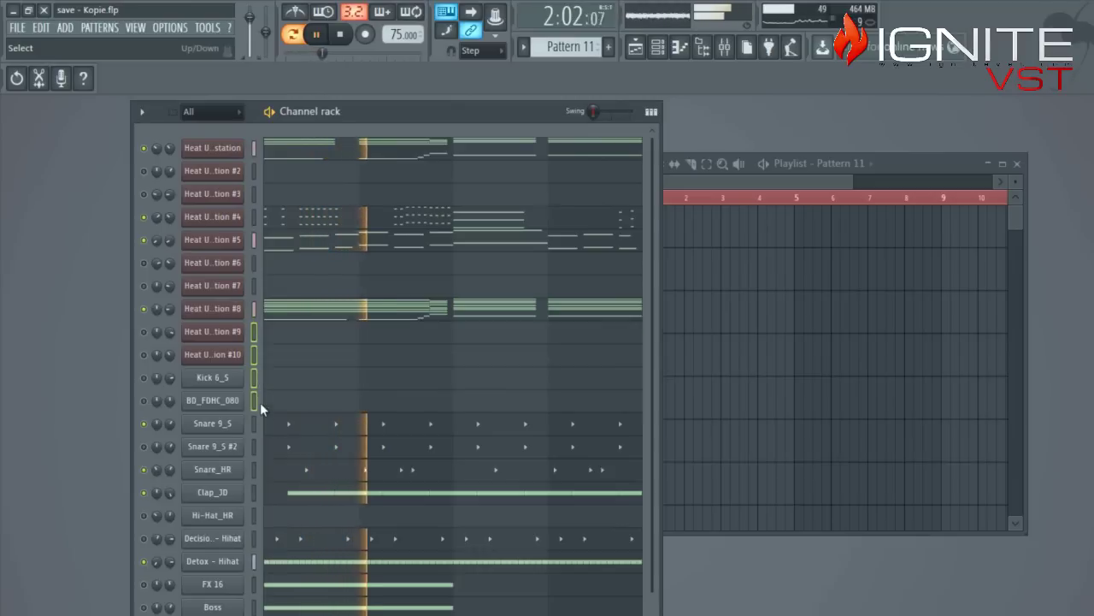
pyautogui.click(255, 447)
pyautogui.hotkey('ctrl', 'x')
pyautogui.press('space')
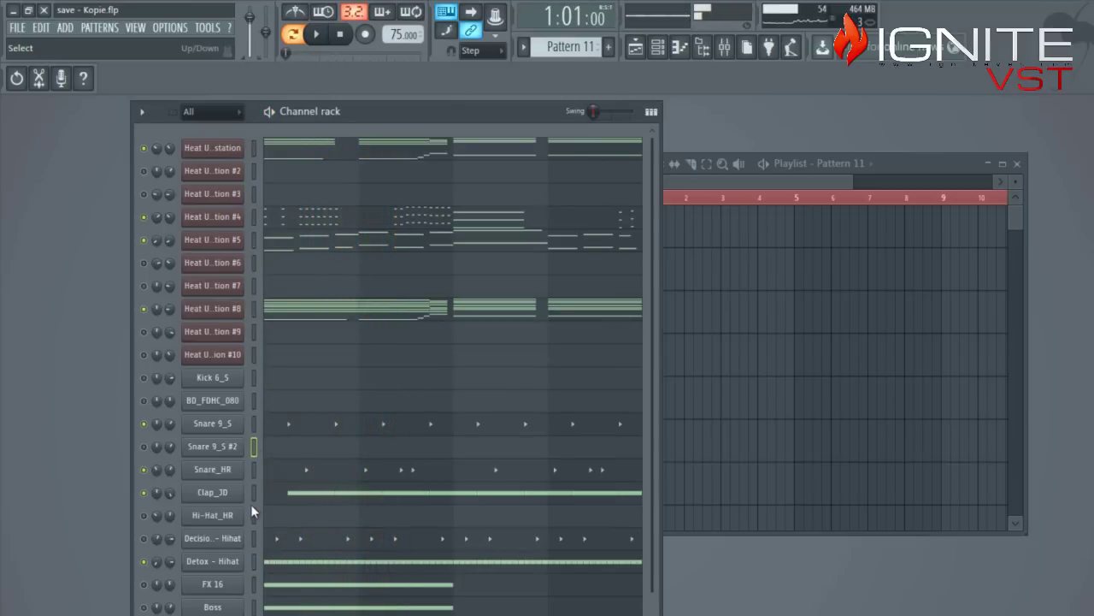
# - Cut the notes of Hi-Hat_HR, Decision - Hihat, Boss and the channels from CP_FDHC_038 down from Pattern 11
pyautogui.click(252, 515)
pyautogui.scroll(-3, 250, 515)
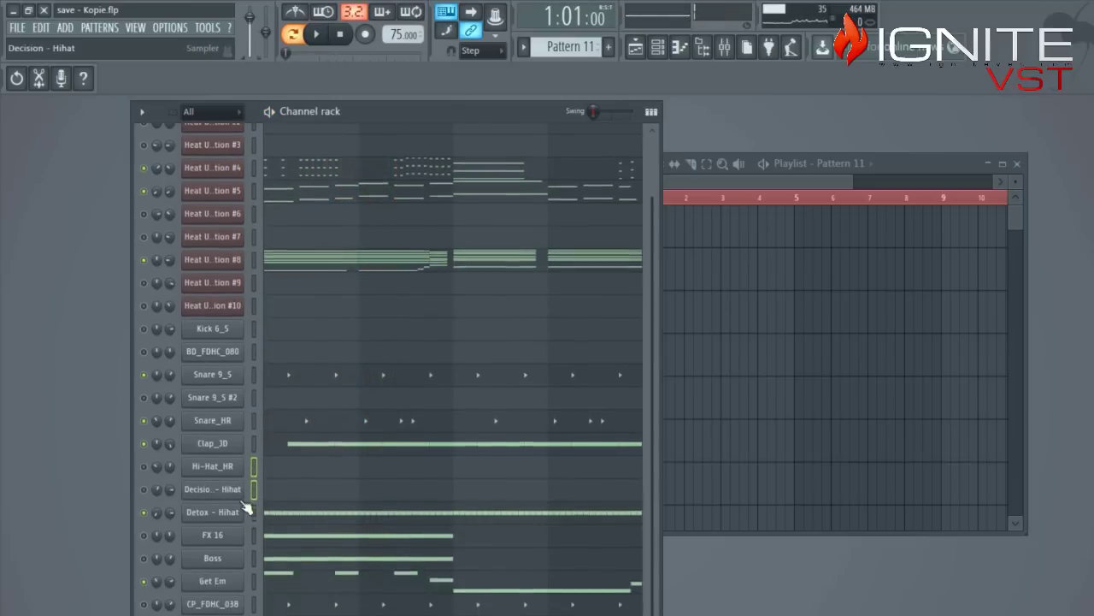
pyautogui.click(257, 544)
pyautogui.hotkey('ctrl', 'x')
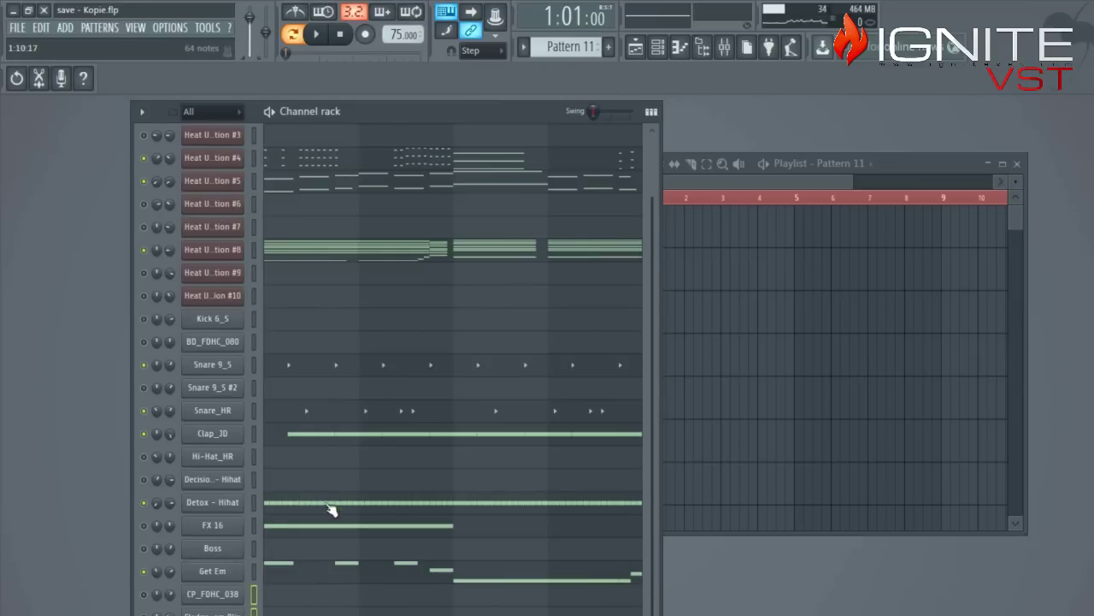
# - Play the reduced Pattern 11 to check how it sounds, and stop playback
pyautogui.scroll(1, 338, 524)
pyautogui.scroll(2, 368, 522)
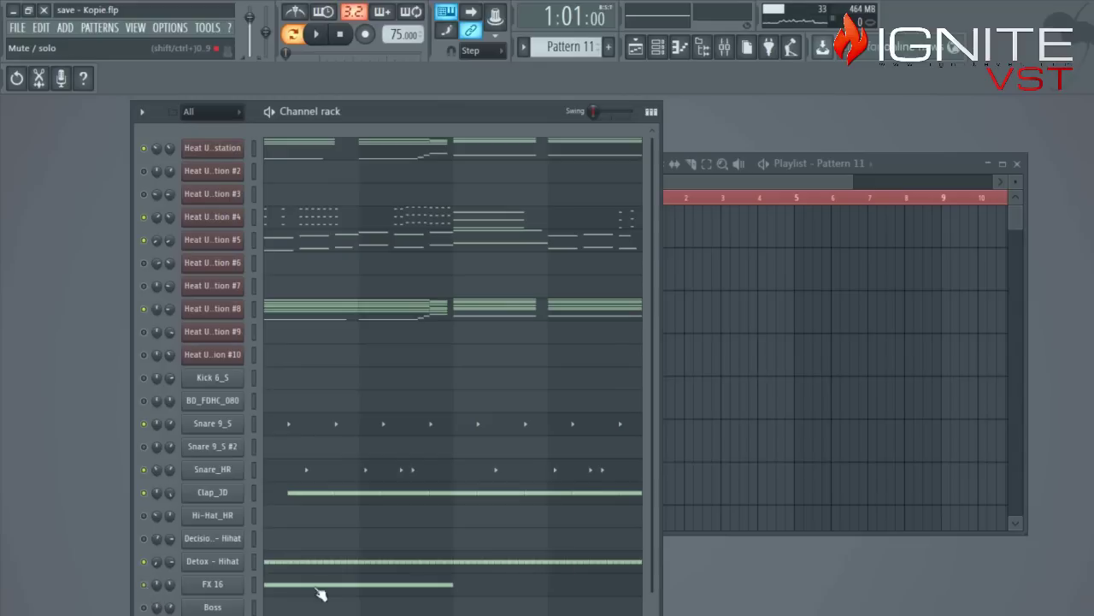
pyautogui.press('space')
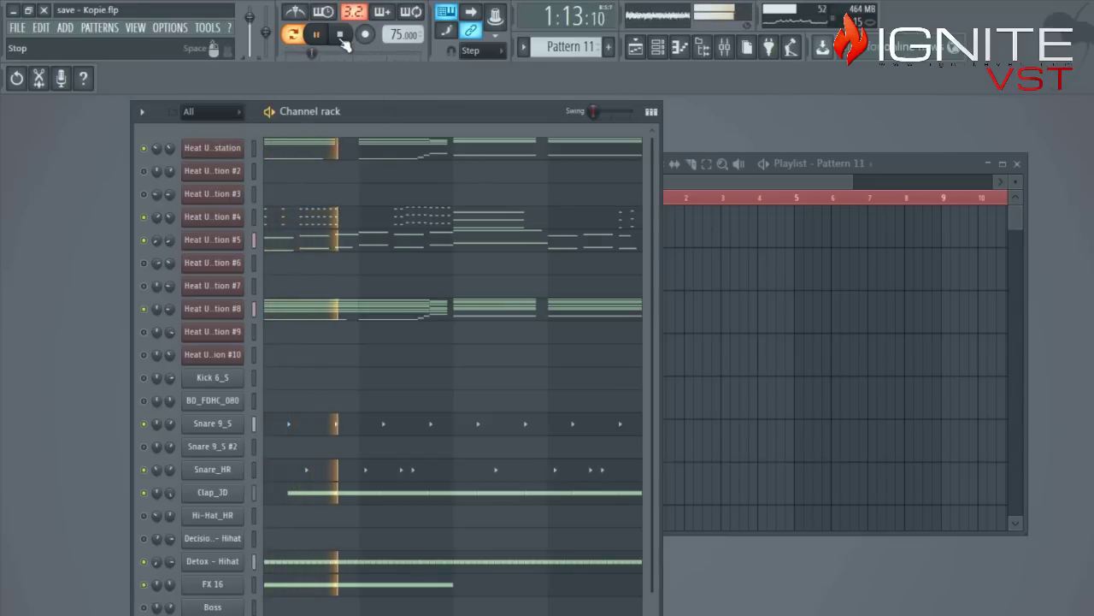
pyautogui.click(342, 39)
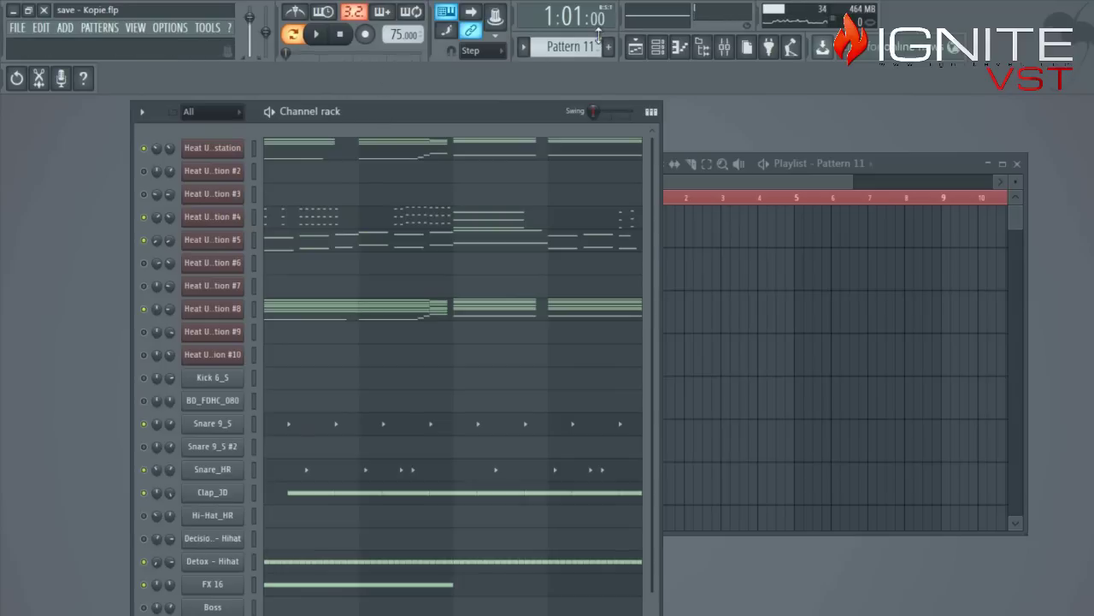
# - Switch to Pattern 12 and reposition the Channel rack
pyautogui.scroll(-1, 570, 47)
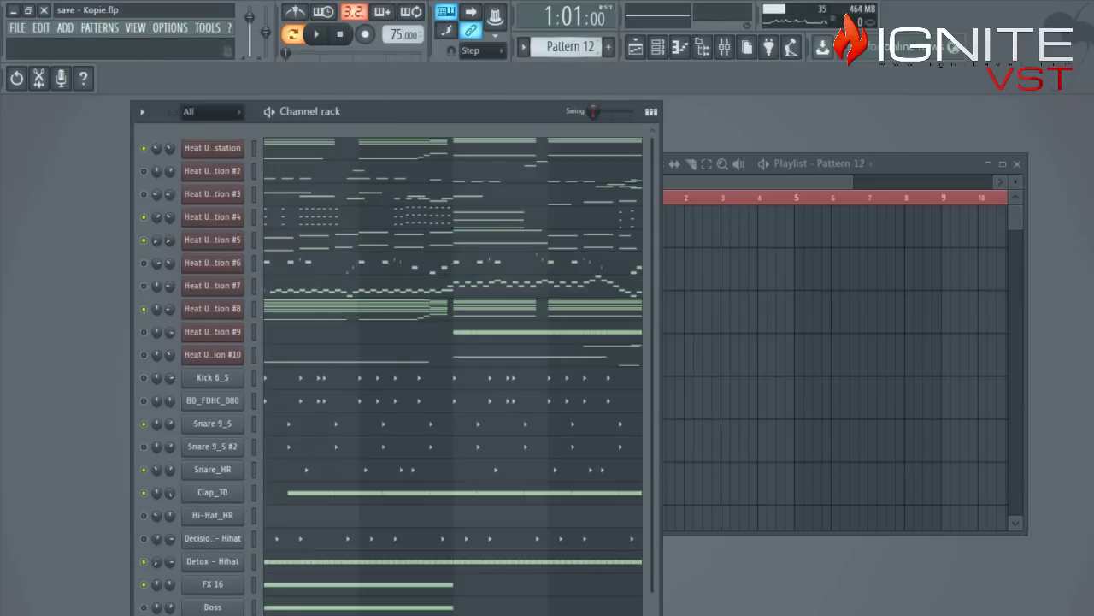
pyautogui.moveTo(387, 112); pyautogui.dragTo(409, 95)
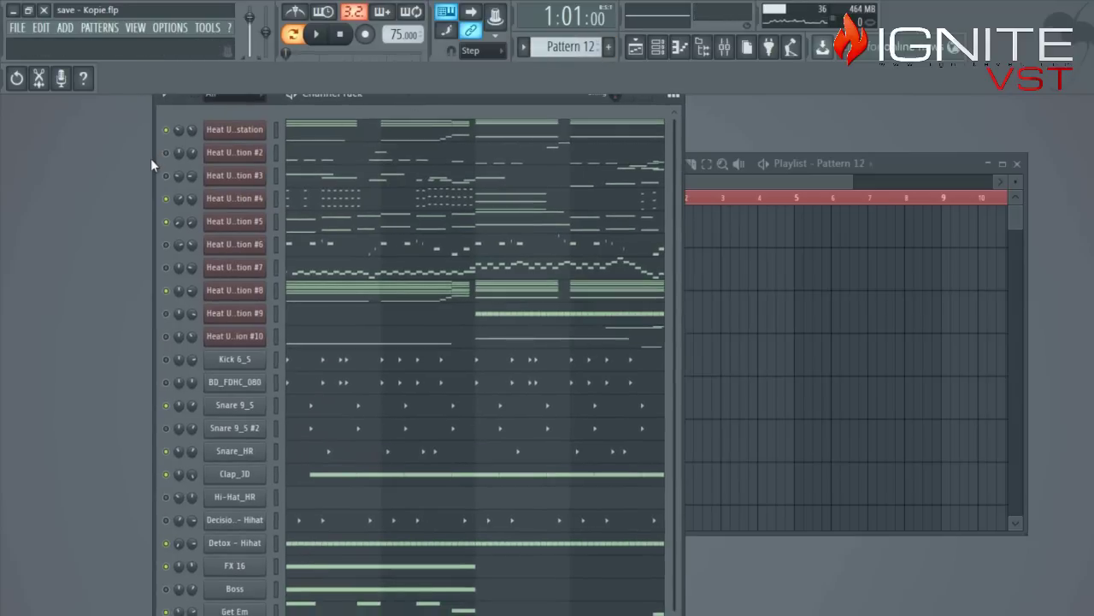
pyautogui.rightClick(167, 180)
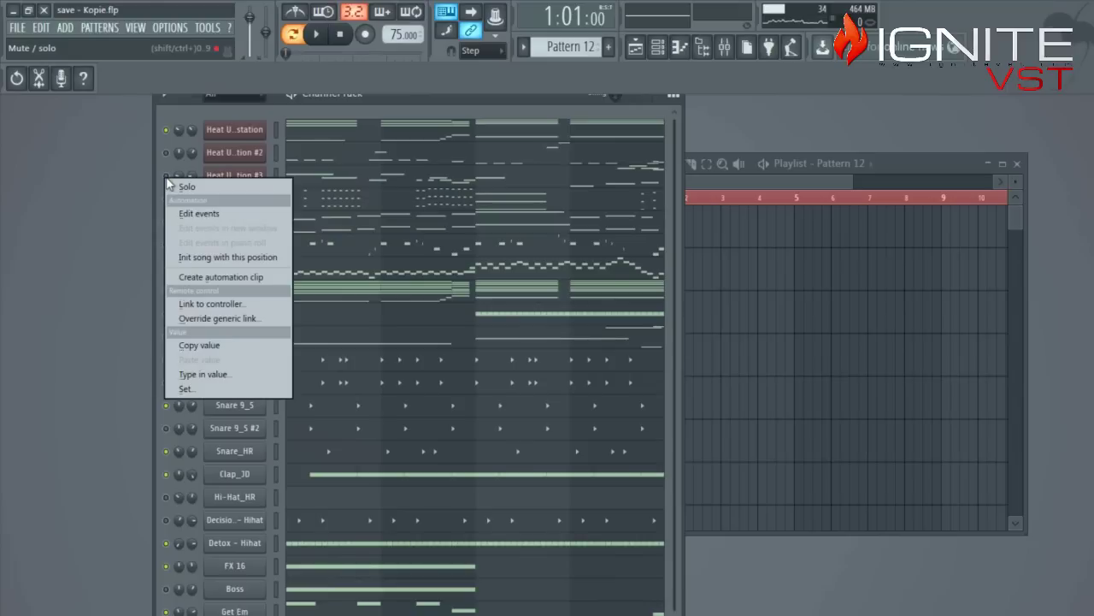
pyautogui.press('Escape')
pyautogui.rightClick(167, 177)
pyautogui.press('Escape')
# - Unmute every channel except Heat Up Workstation #2 while playing Pattern 12, and cut the #2 notes from the pattern
pyautogui.click(166, 153)
pyautogui.press('space')
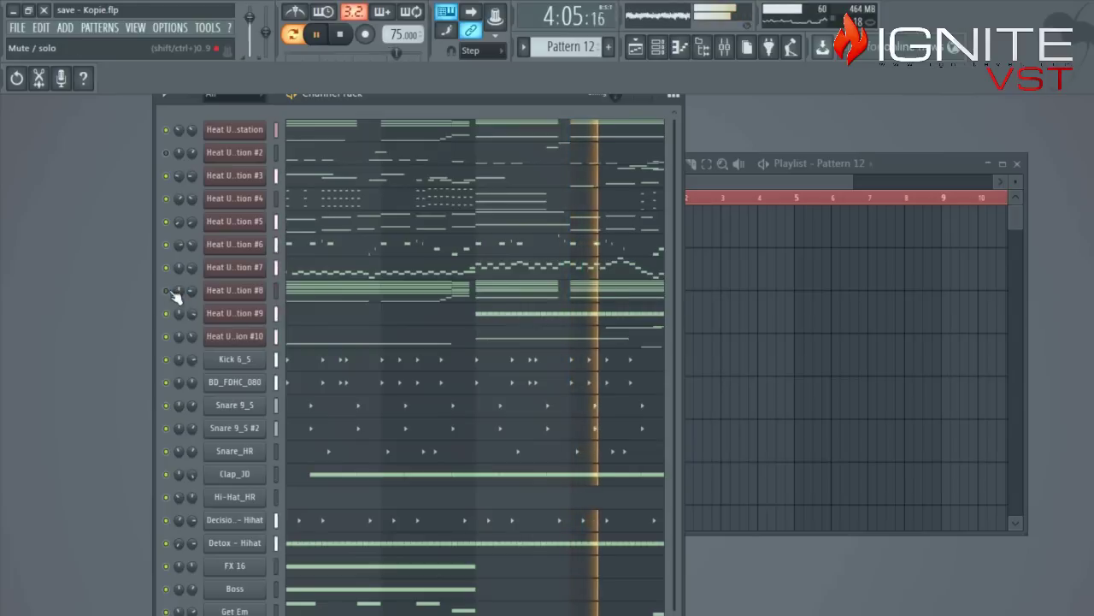
pyautogui.click(342, 36)
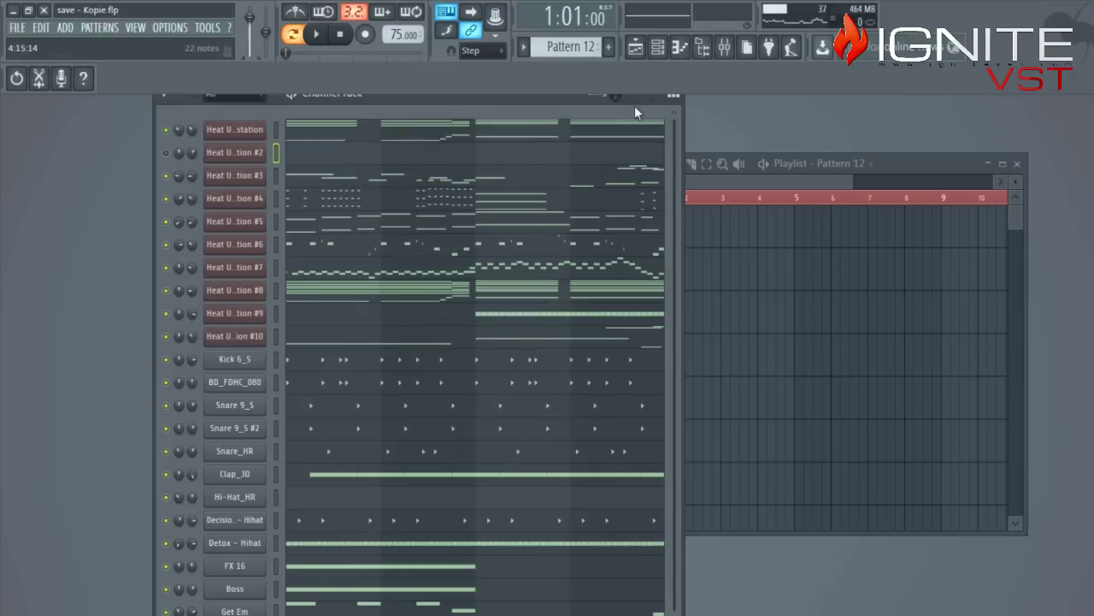
# - Bring the Playlist forward and place Pattern 10 at bar 1 of Track 1
pyautogui.click(917, 163)
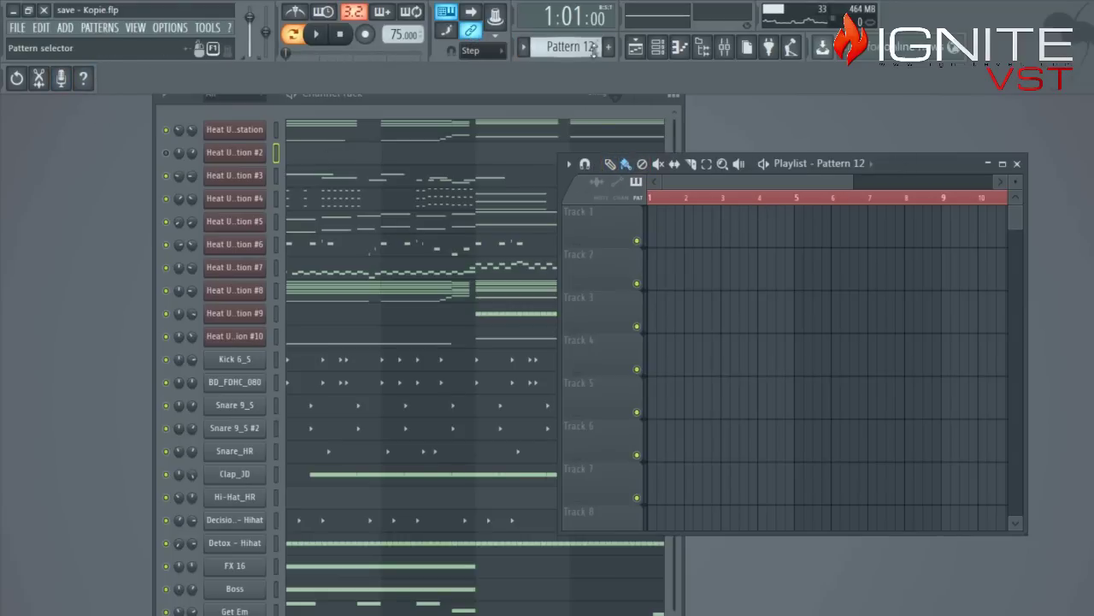
pyautogui.scroll(2, 588, 46)
pyautogui.moveTo(703, 228); pyautogui.dragTo(619, 226)
# - Set the main snap to Bar and place Pattern 11 on Track 1 starting at bar 5
pyautogui.scroll(-1, 581, 49)
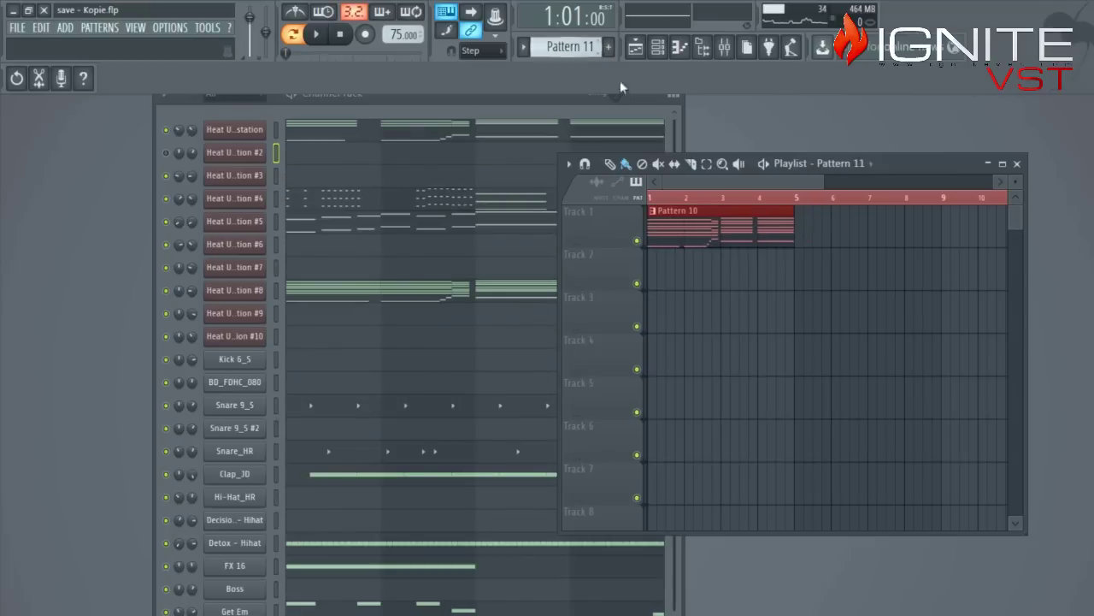
pyautogui.click(805, 242)
pyautogui.rightClick(843, 227)
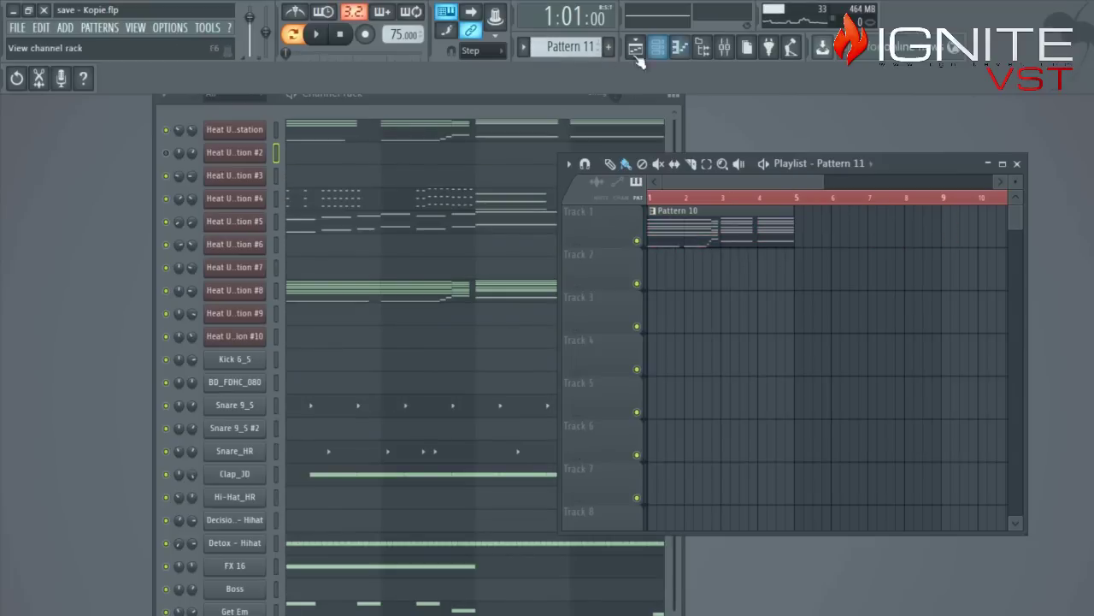
pyautogui.click(471, 51)
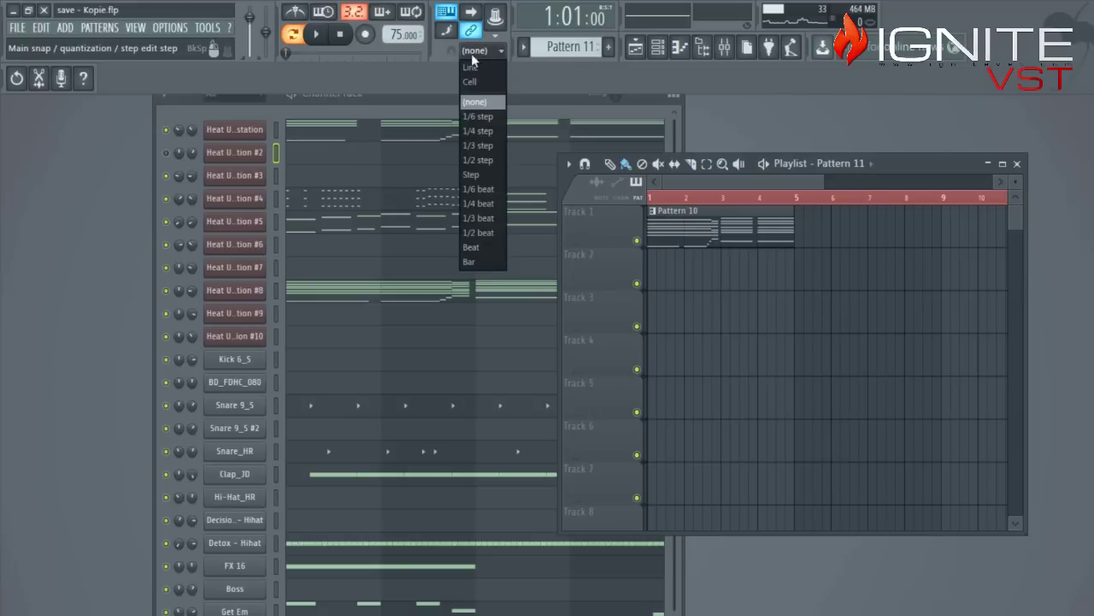
pyautogui.click(473, 261)
pyautogui.click(816, 231)
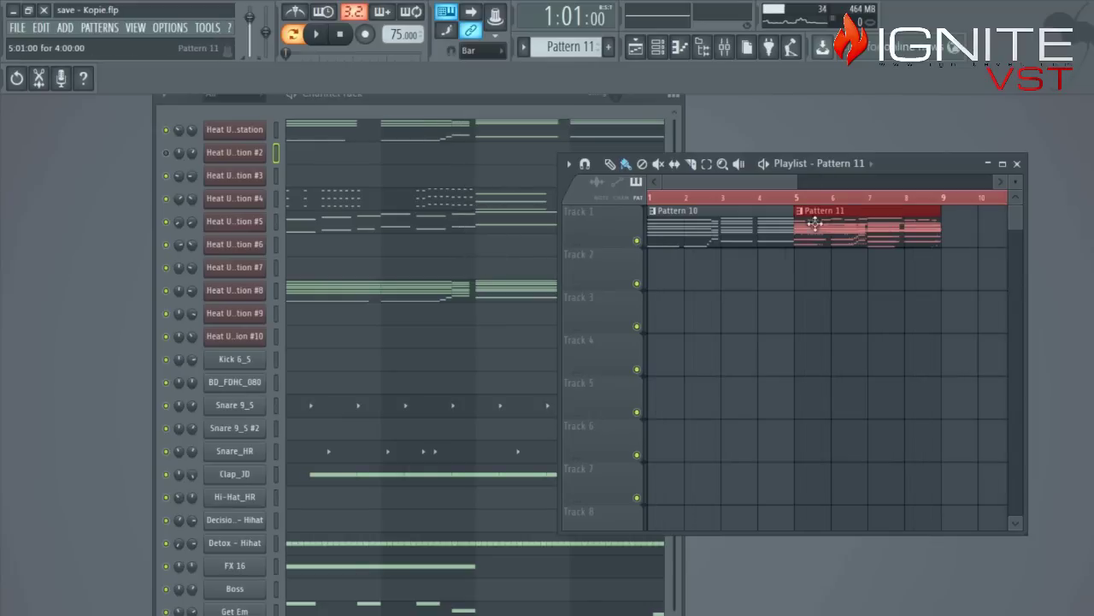
# - Remove and re-place the Pattern 10 clip at bar 1 of Track 1, and add Pattern 12 on Track 2 at bar 9
pyautogui.rightClick(749, 221)
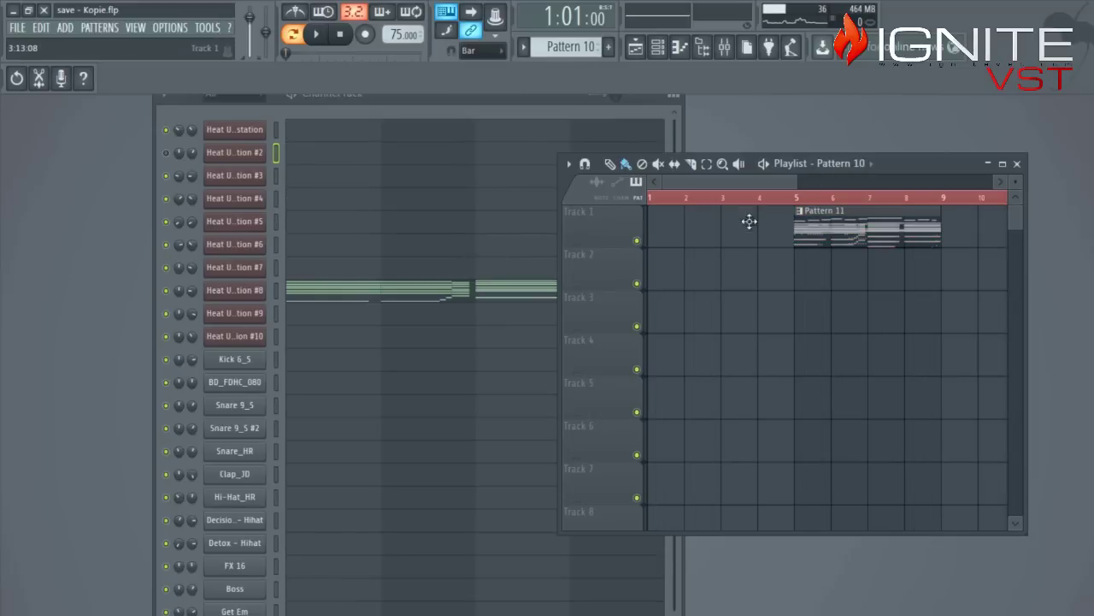
pyautogui.click(656, 227)
pyautogui.moveTo(571, 48); pyautogui.dragTo(571, 36)
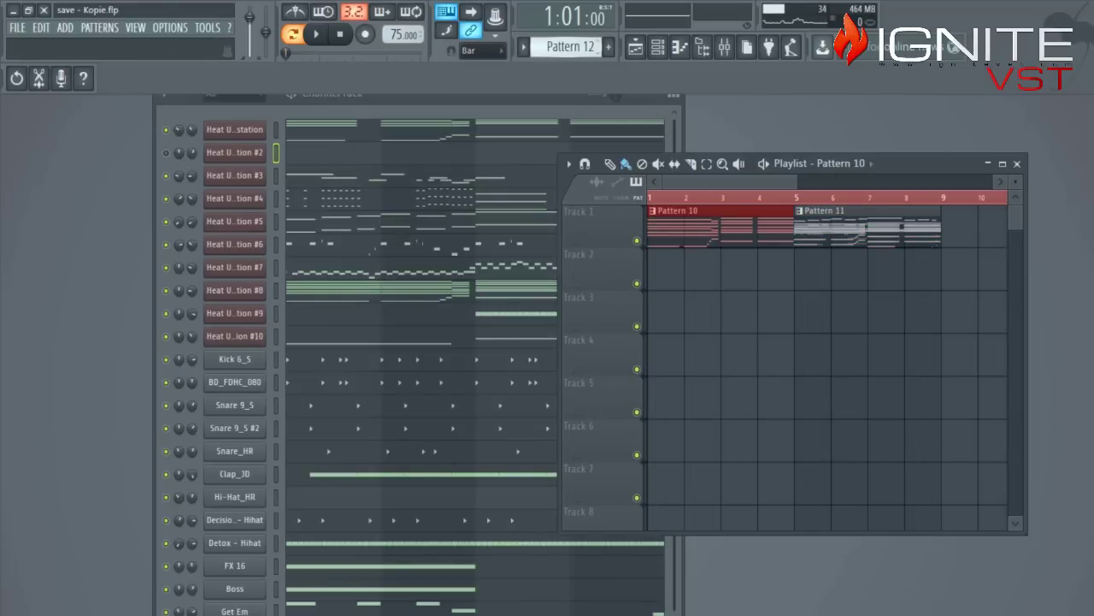
pyautogui.click(955, 265)
# - Reposition and enlarge the Playlist window, and place a second Pattern 12 clip on Track 2 at bar 13
pyautogui.moveTo(905, 169); pyautogui.dragTo(589, 160)
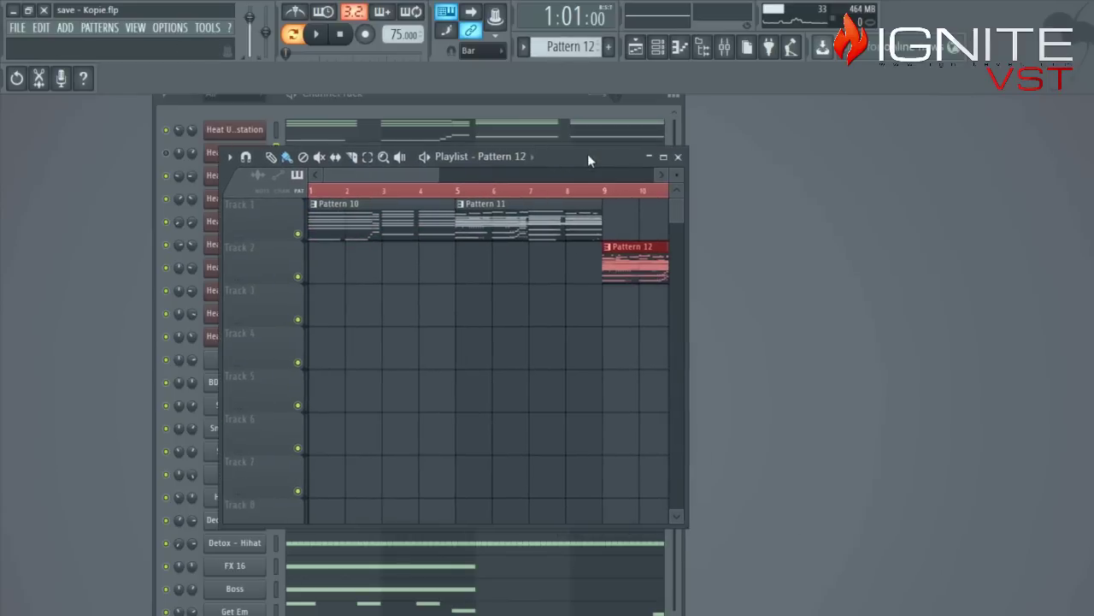
pyautogui.moveTo(688, 528); pyautogui.dragTo(937, 610)
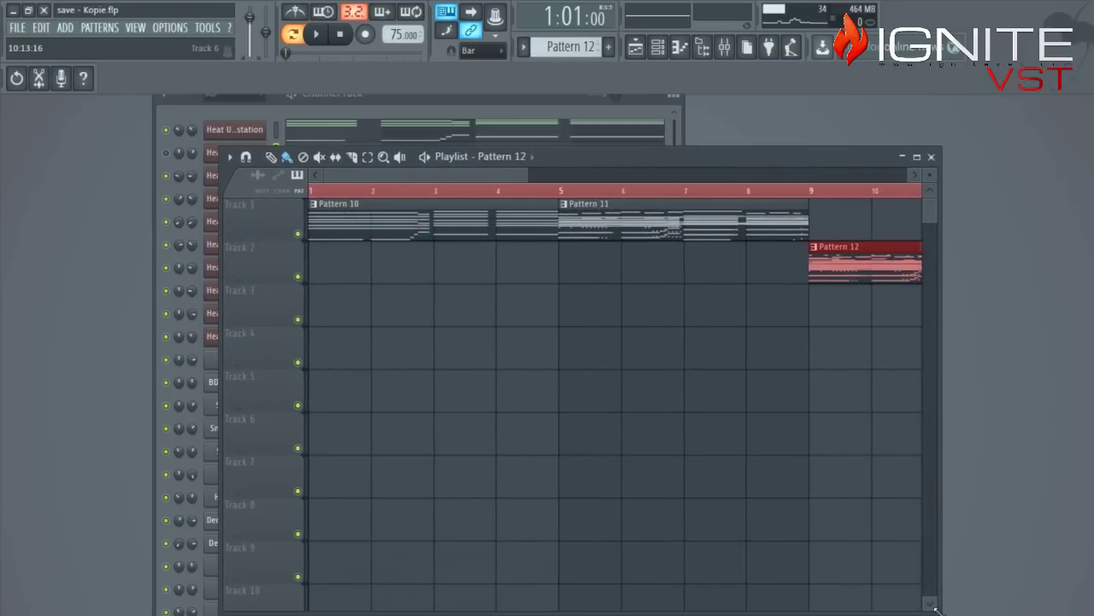
pyautogui.scroll(3, 872, 311)
pyautogui.scroll(-5, 793, 289)
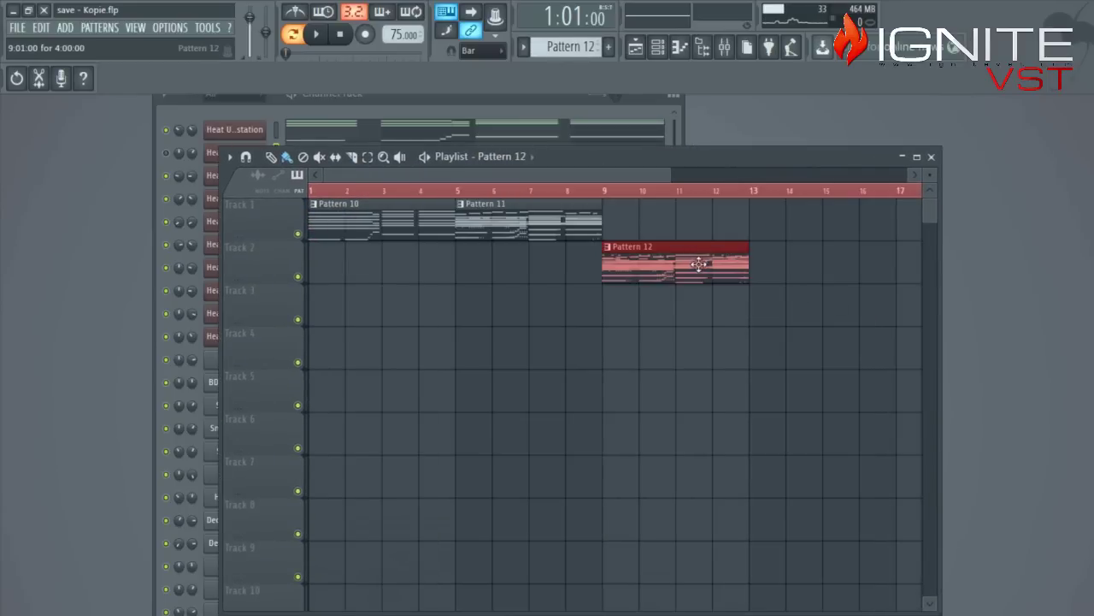
pyautogui.click(763, 270)
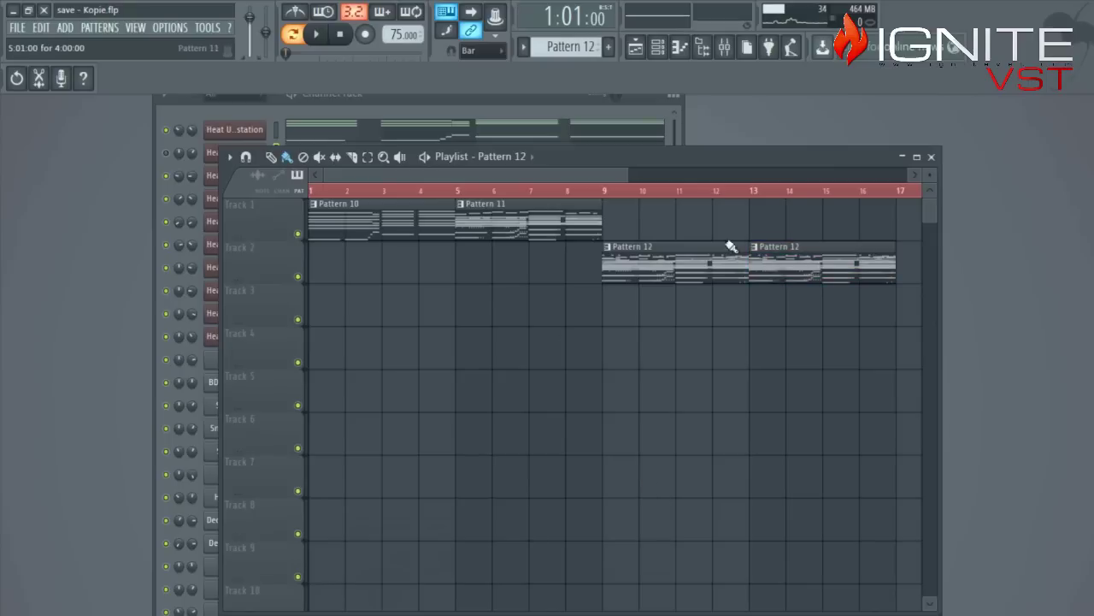
# - Bring the Channel rack forward with Pattern 13, mute Heat Up Workstation #3 and #5 through #10, and start playback
pyautogui.click(487, 103)
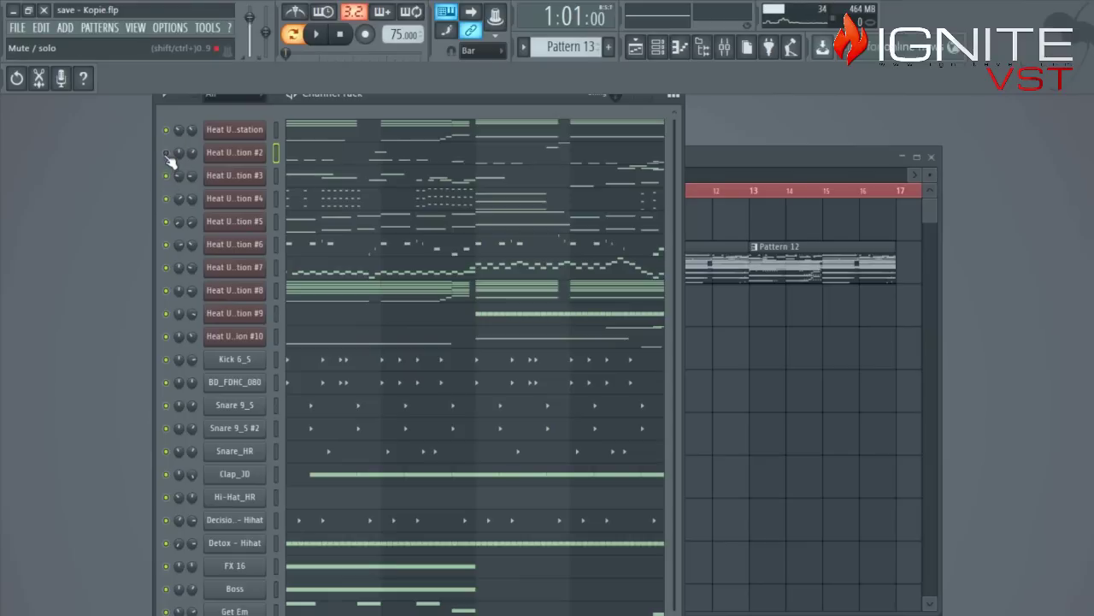
pyautogui.rightClick(166, 291)
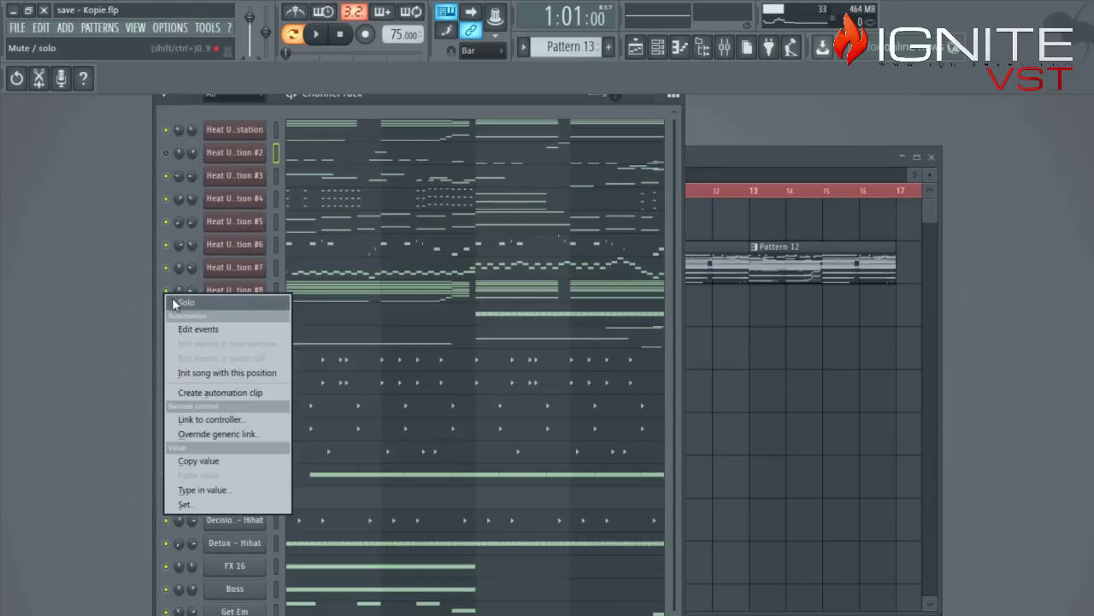
pyautogui.click(350, 94)
pyautogui.click(167, 175)
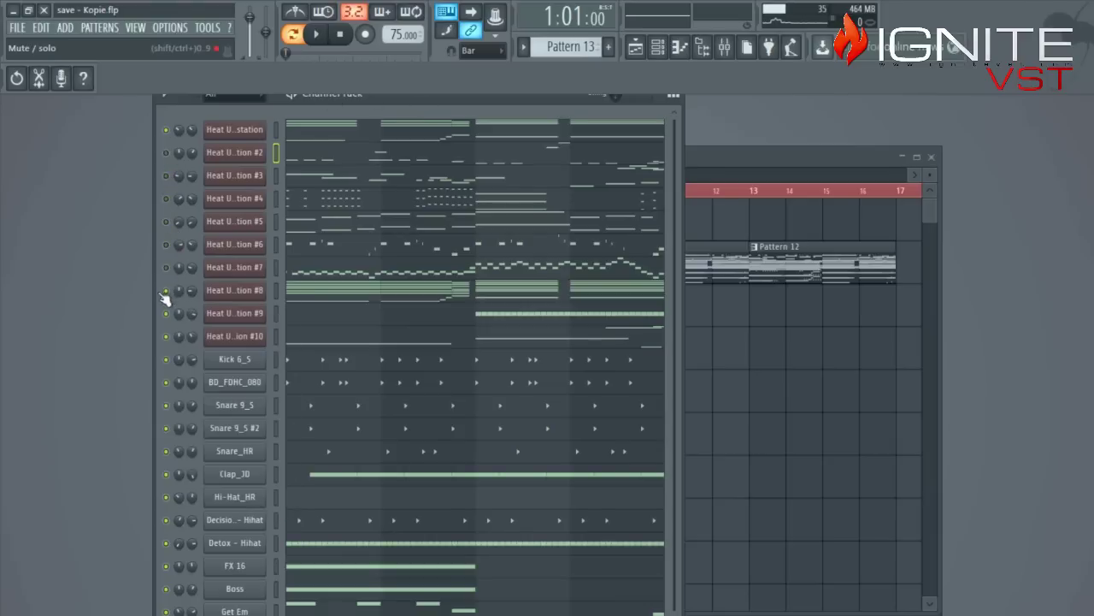
pyautogui.press('space')
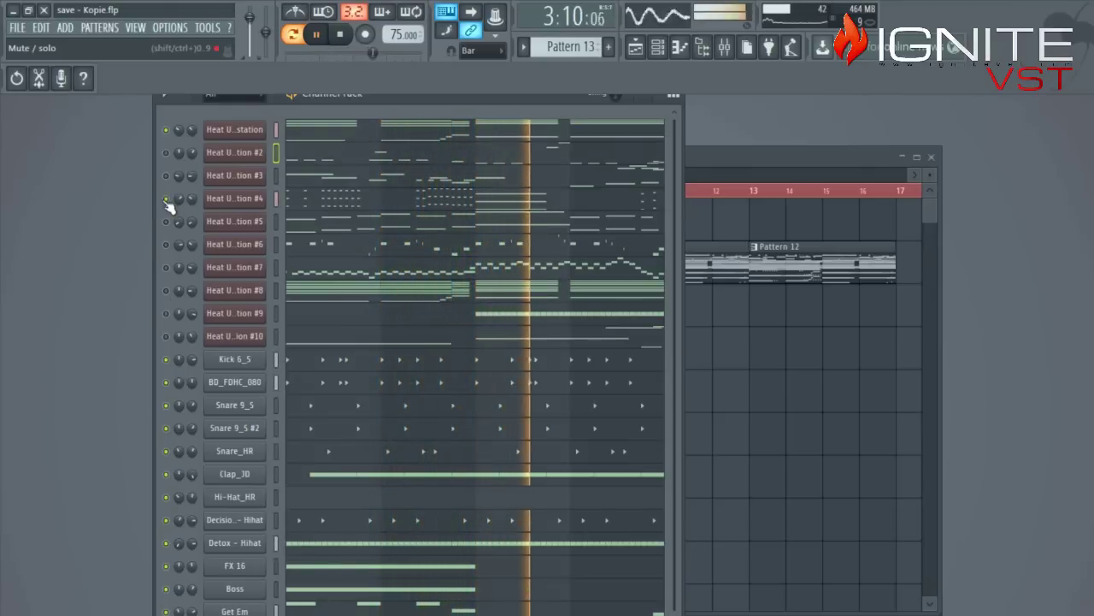
# - Delete the first-bar notes of Heat Up Workstation #4 from Pattern 13 in the Piano roll, and close it
pyautogui.click(323, 201)
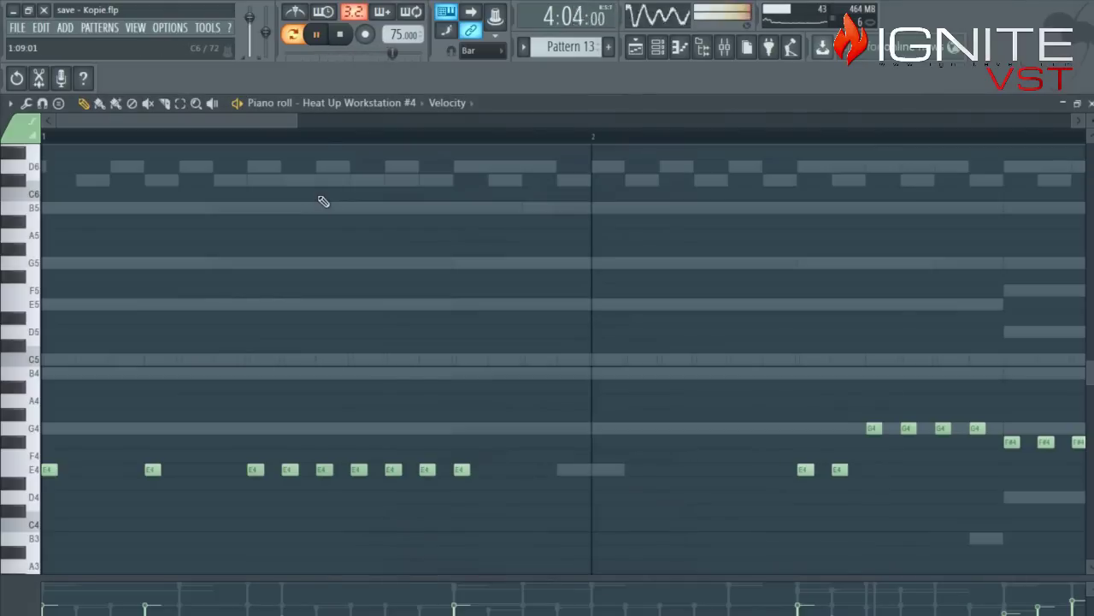
pyautogui.moveTo(269, 183); pyautogui.dragTo(0, 573)
pyautogui.press('Delete')
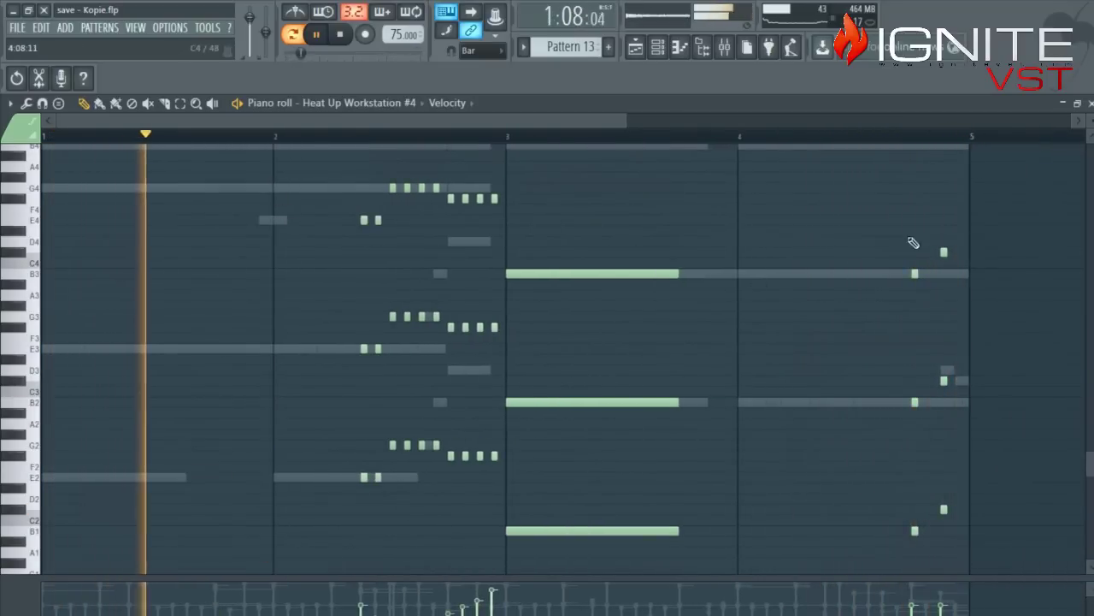
pyautogui.click(1091, 104)
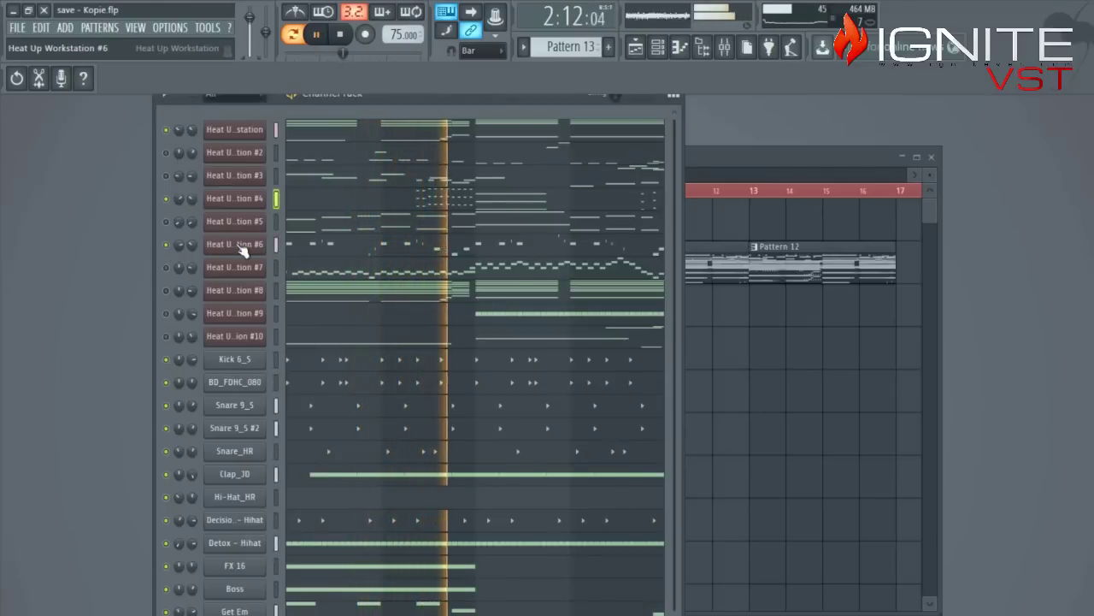
# - Delete the Heat Up Workstation #6 notes from bar 1 through most of bar 3, and lower the velocity of the remaining notes
pyautogui.click(360, 253)
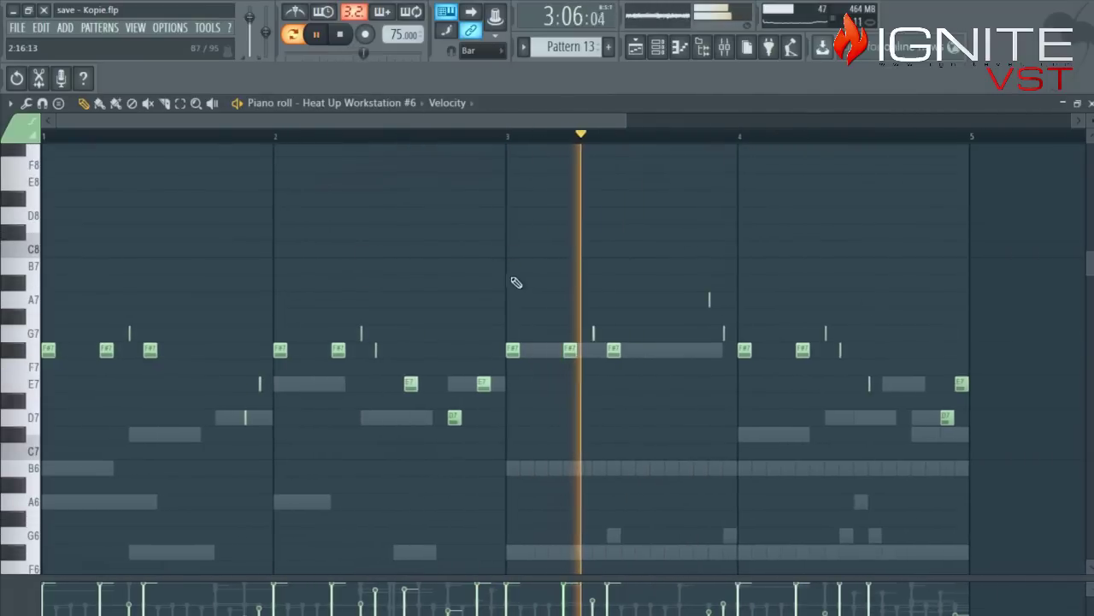
pyautogui.moveTo(672, 207); pyautogui.dragTo(3, 485)
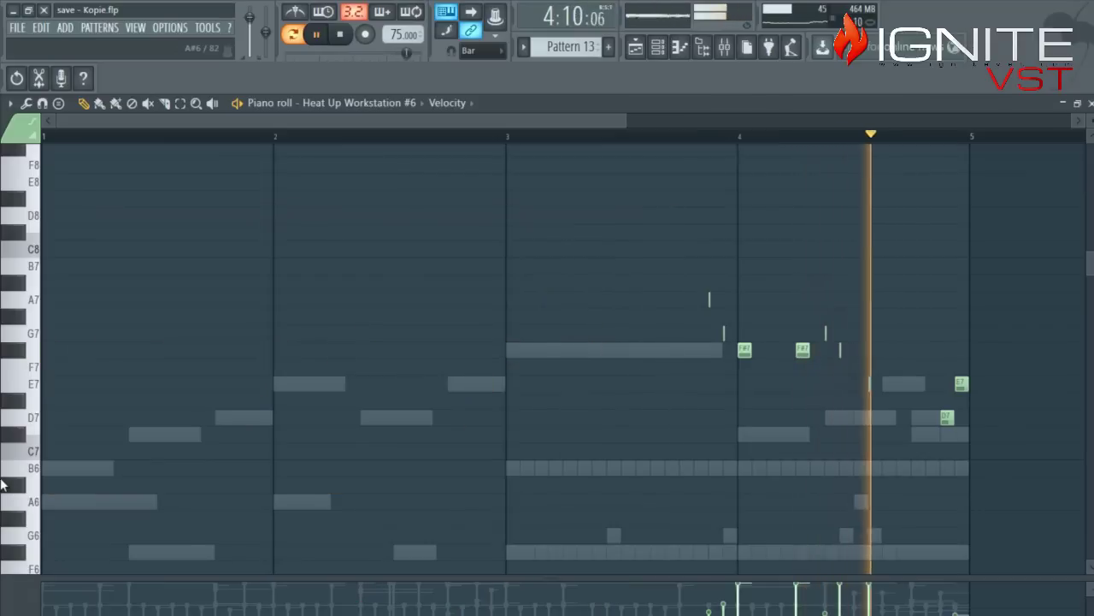
pyautogui.moveTo(541, 193); pyautogui.dragTo(1026, 505)
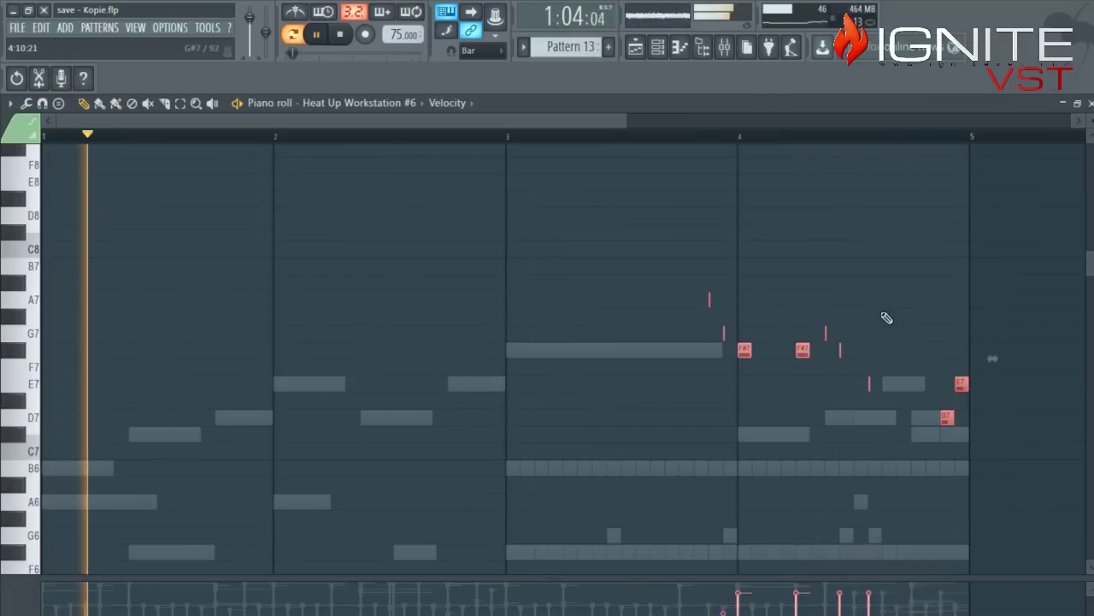
pyautogui.click(1090, 104)
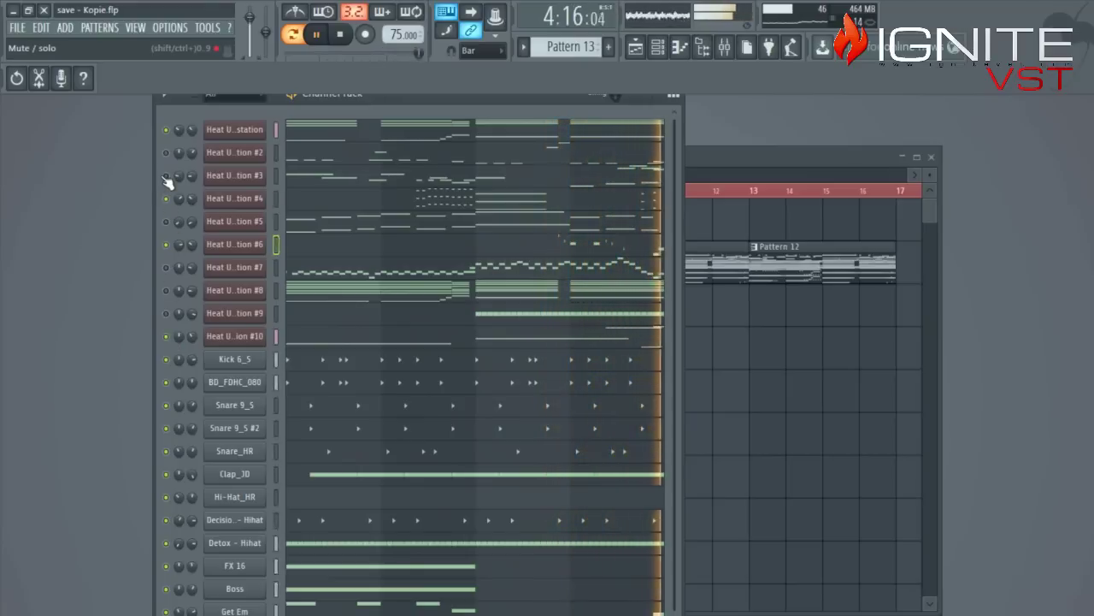
# - Clear all Heat Up Workstation #2 notes, and delete Heat Up Workstation #3's notes from mid-bar 2 through bar 3 plus the B5 at bar 4
pyautogui.click(275, 153)
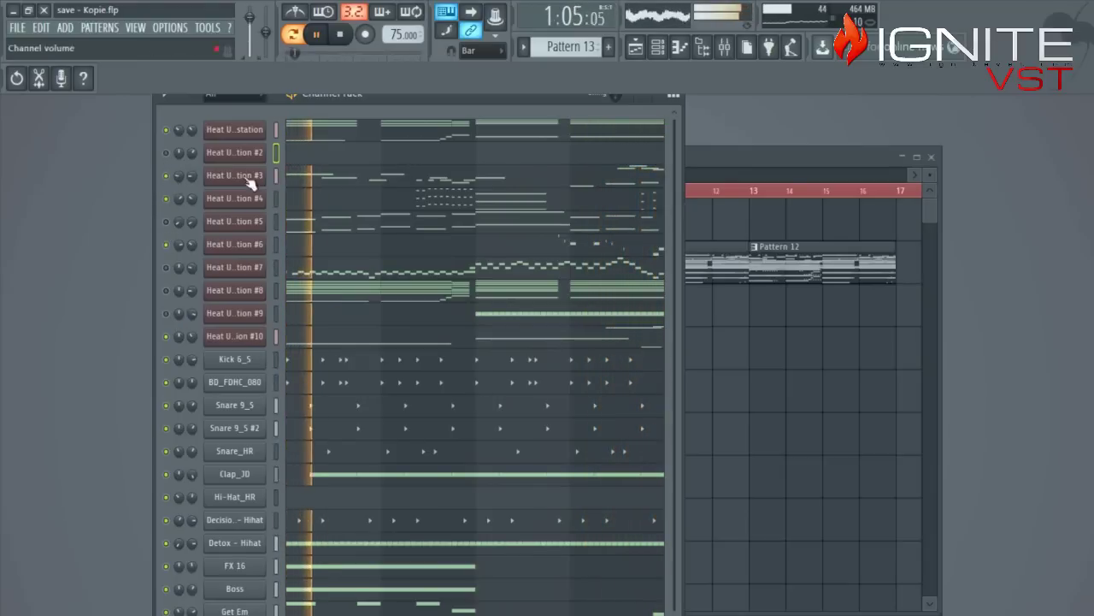
pyautogui.click(317, 179)
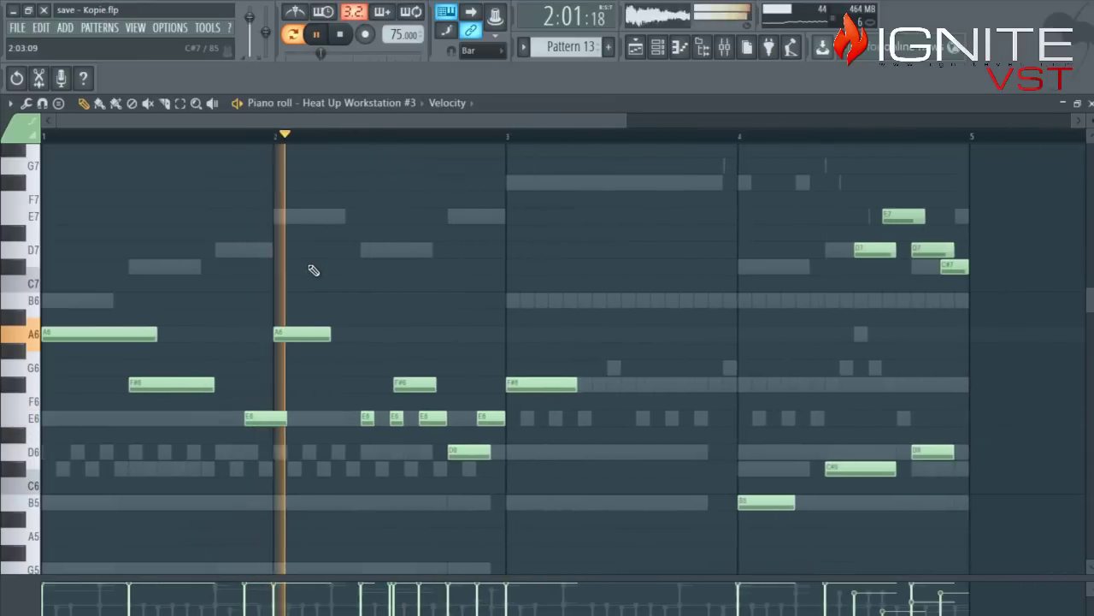
pyautogui.moveTo(360, 257); pyautogui.dragTo(578, 454)
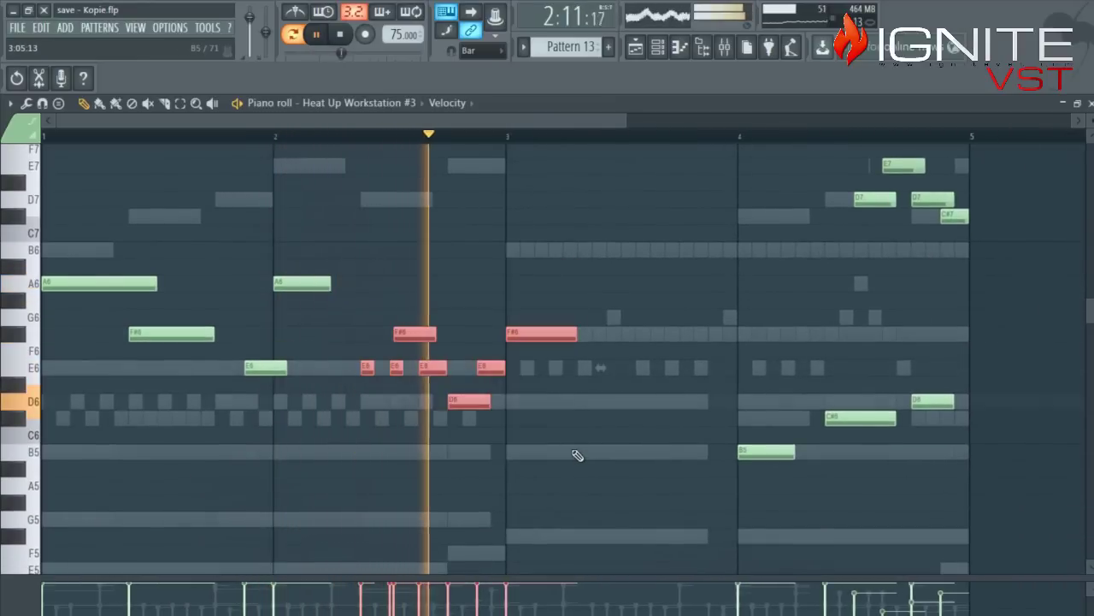
pyautogui.press('Delete')
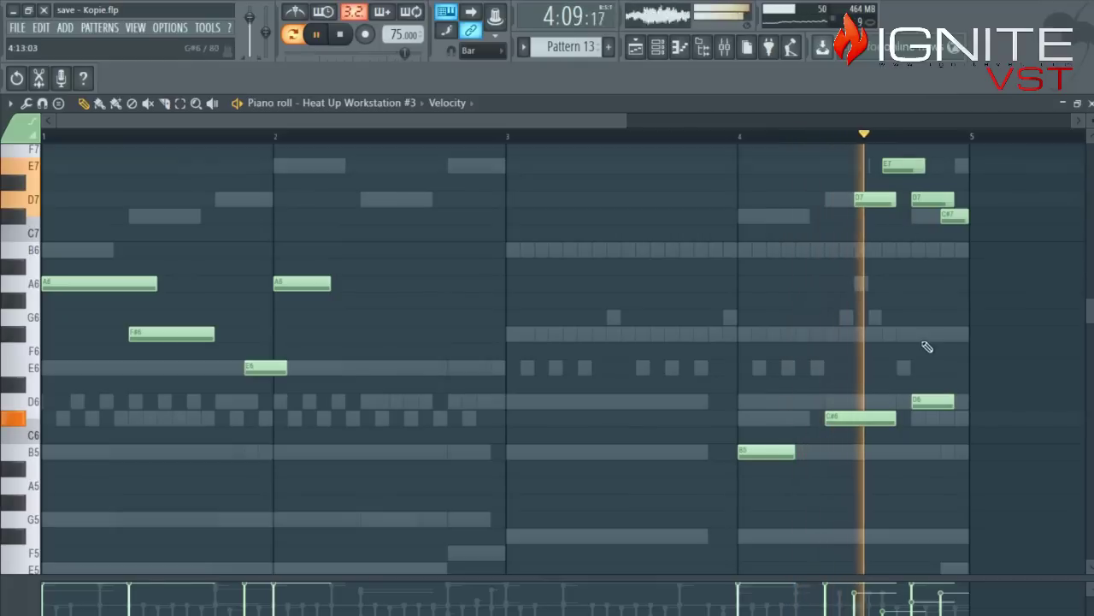
pyautogui.rightClick(766, 451)
# - Try removing the A6 and E6 notes around the start of bar 2, and undo the removal
pyautogui.rightClick(304, 283)
pyautogui.rightClick(281, 375)
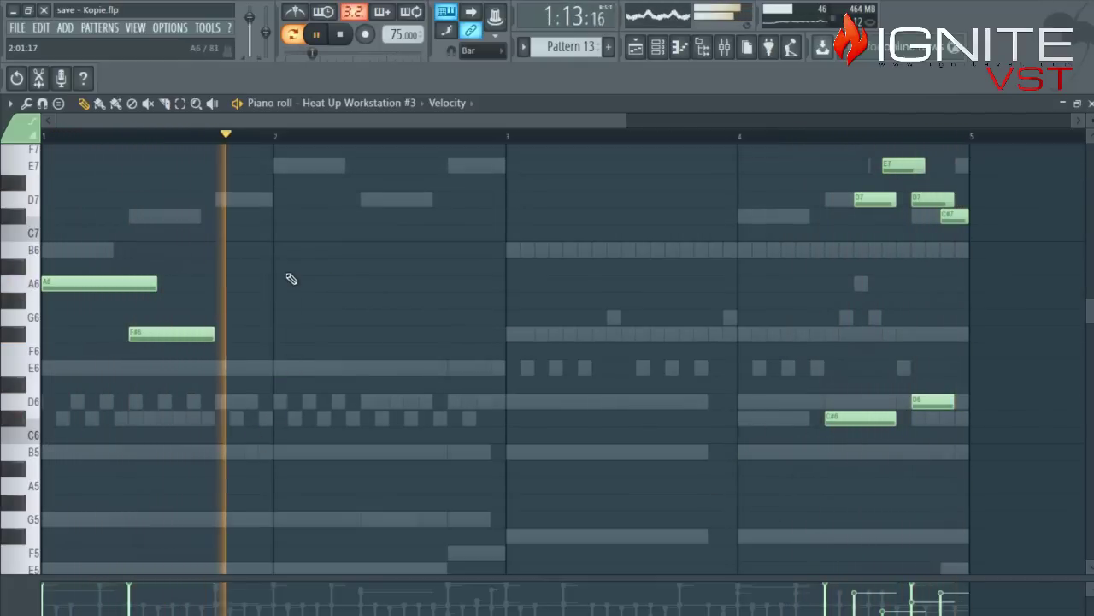
pyautogui.click(40, 28)
pyautogui.click(69, 41)
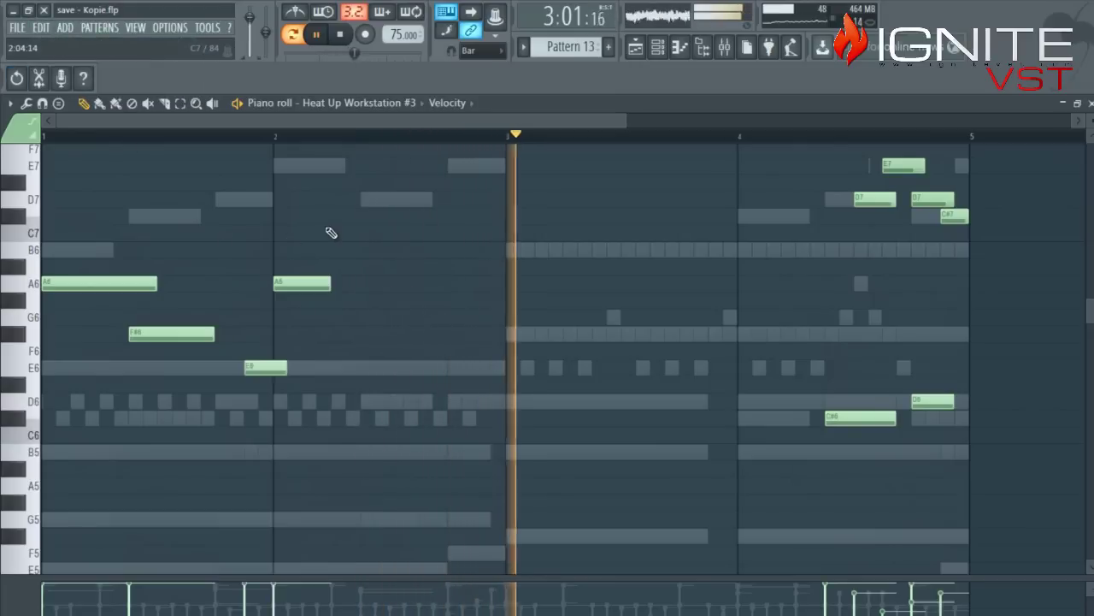
# - Lower the velocity of all remaining Heat Up Workstation #3 notes, deselect them, and close the Piano roll
pyautogui.scroll(1, 331, 232)
pyautogui.hotkey('ctrl', 'a')
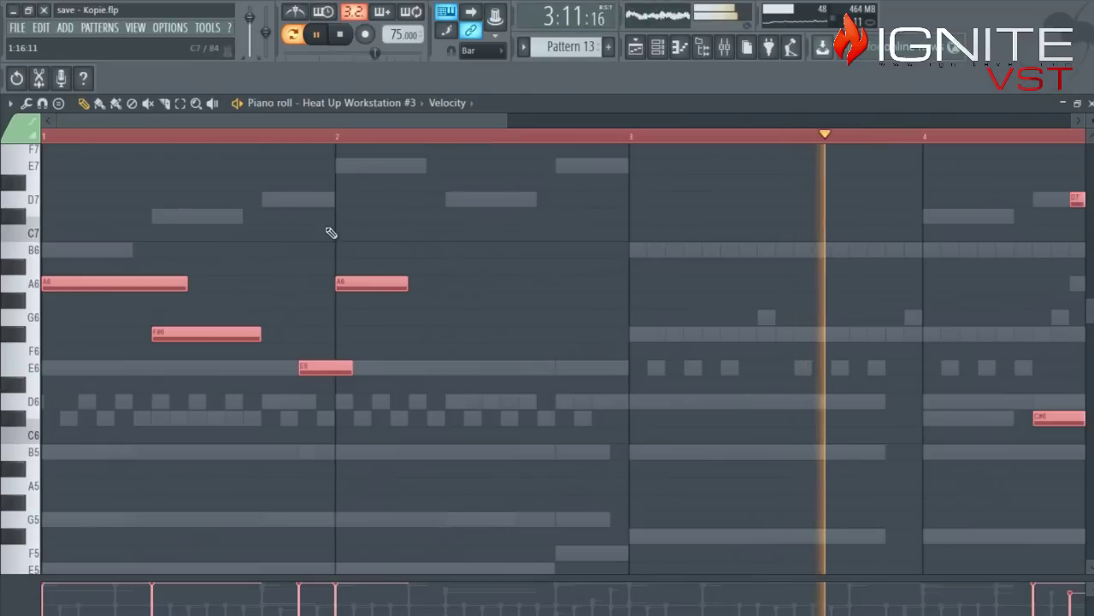
pyautogui.scroll(1, 340, 244)
pyautogui.scroll(-1, 341, 245)
pyautogui.scroll(-3, 341, 244)
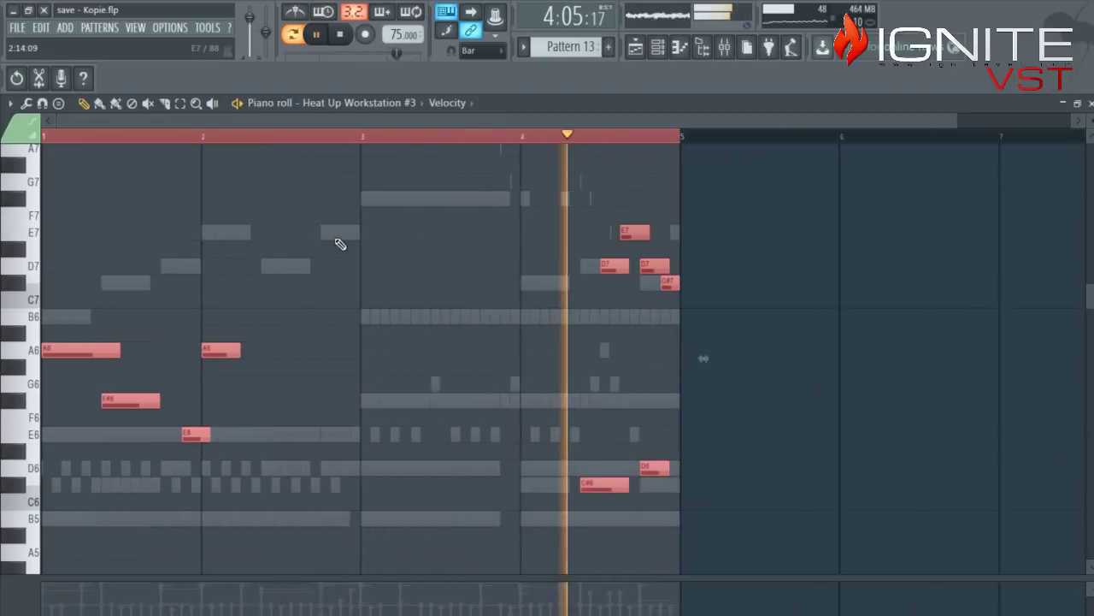
pyautogui.hotkey('ctrl', 'd')
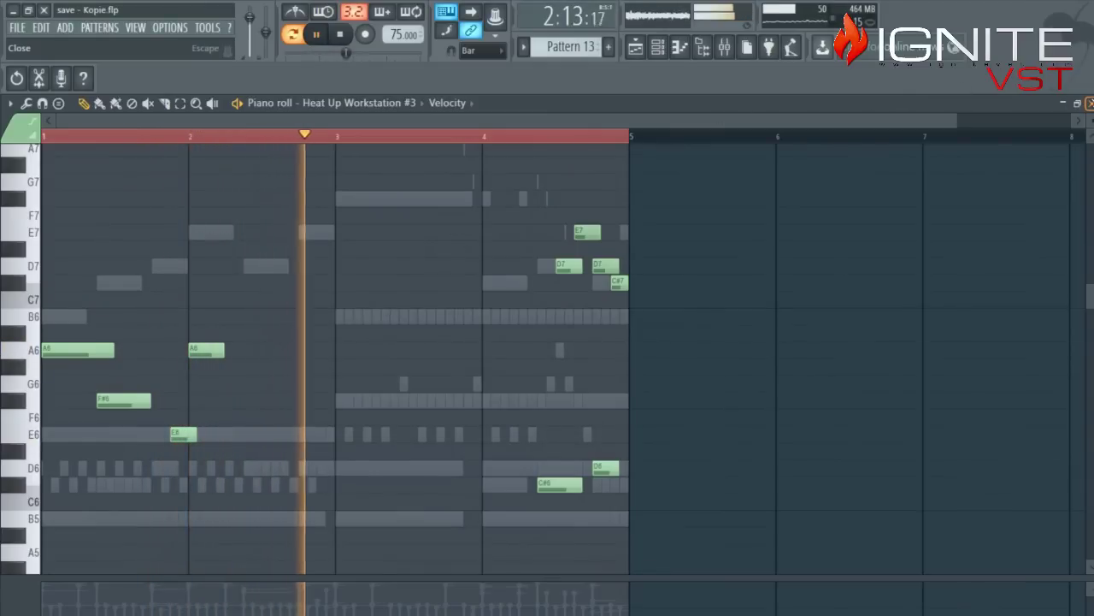
pyautogui.click(1089, 104)
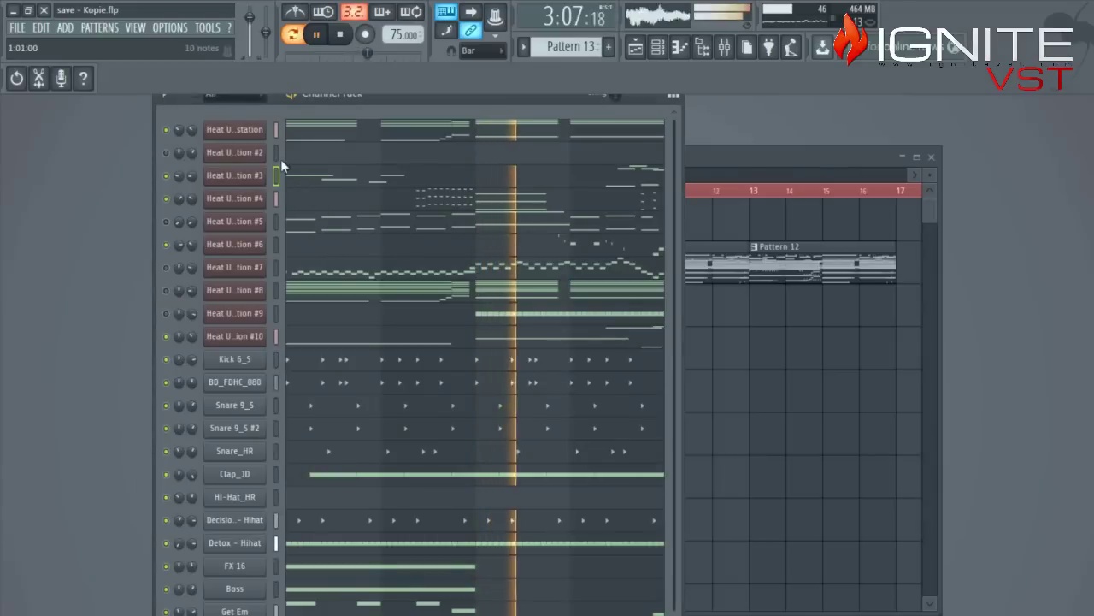
# - Delete the four remaining Heat Up Workstation #3 notes in bars 1 and 2, stop playback, and close the Piano roll
pyautogui.click(349, 180)
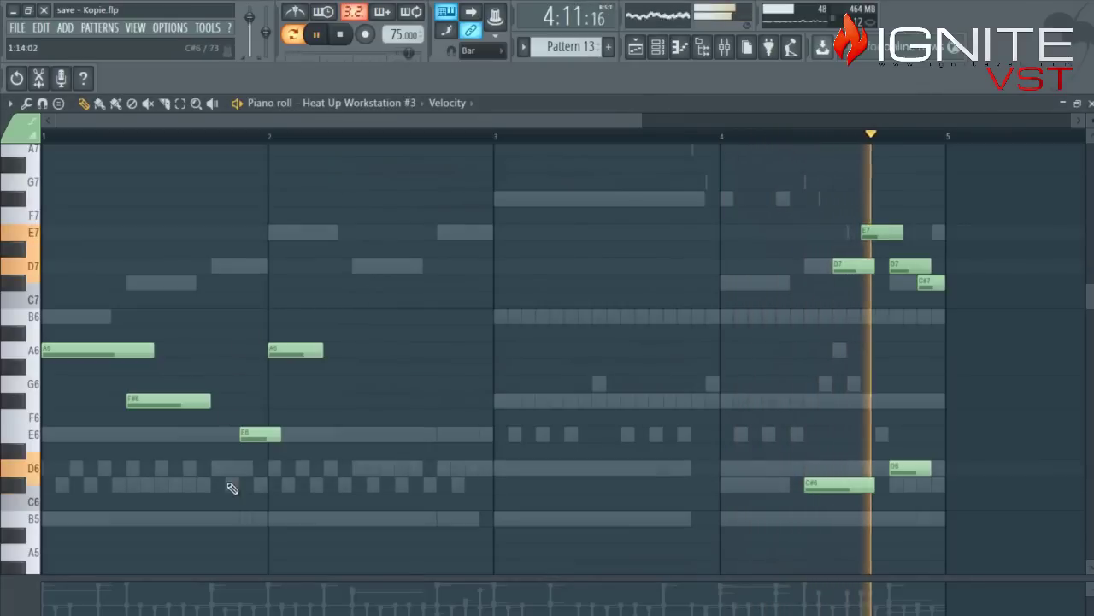
pyautogui.rightClick(128, 350)
pyautogui.rightClick(180, 400)
pyautogui.rightClick(260, 433)
pyautogui.rightClick(296, 350)
pyautogui.press('space')
pyautogui.click(1087, 103)
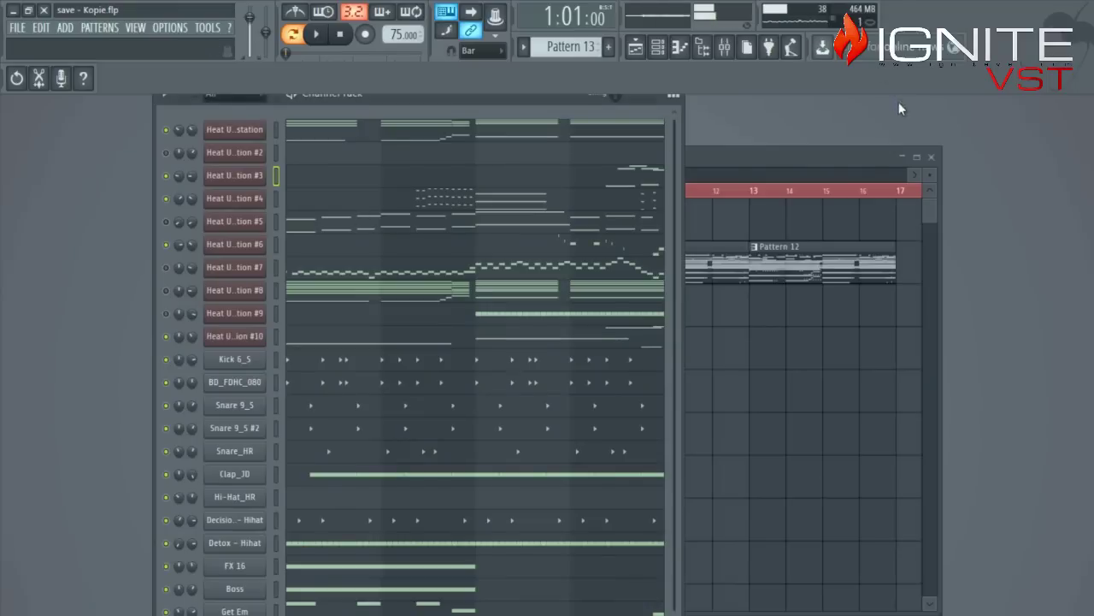
# - Place four consecutive Pattern 13 clips on Track 1 of the Playlist, starting at bar 17
pyautogui.click(778, 156)
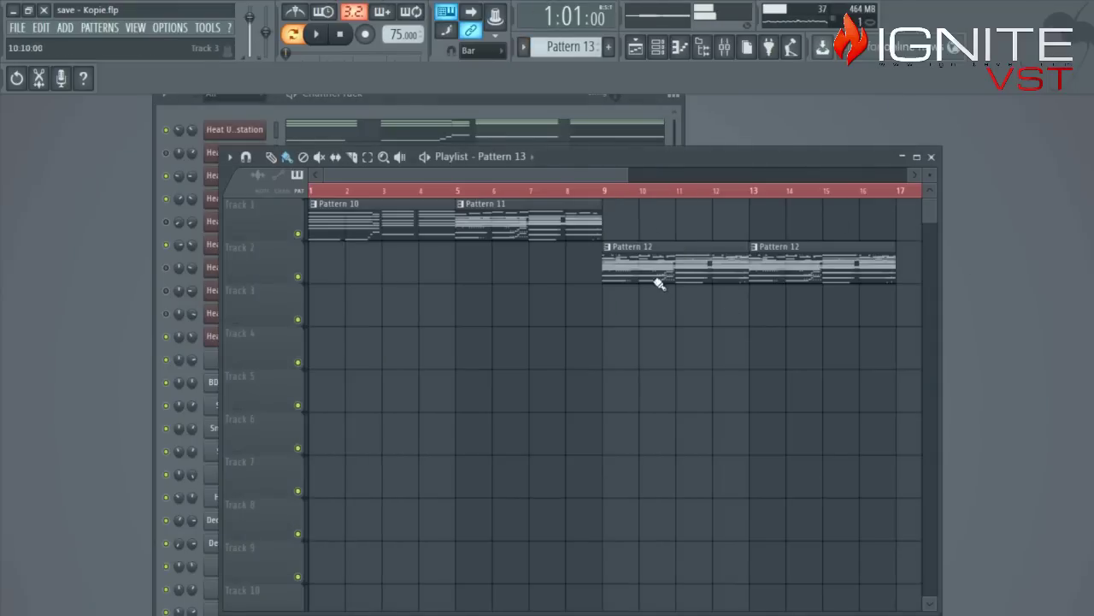
pyautogui.moveTo(577, 156); pyautogui.dragTo(472, 177)
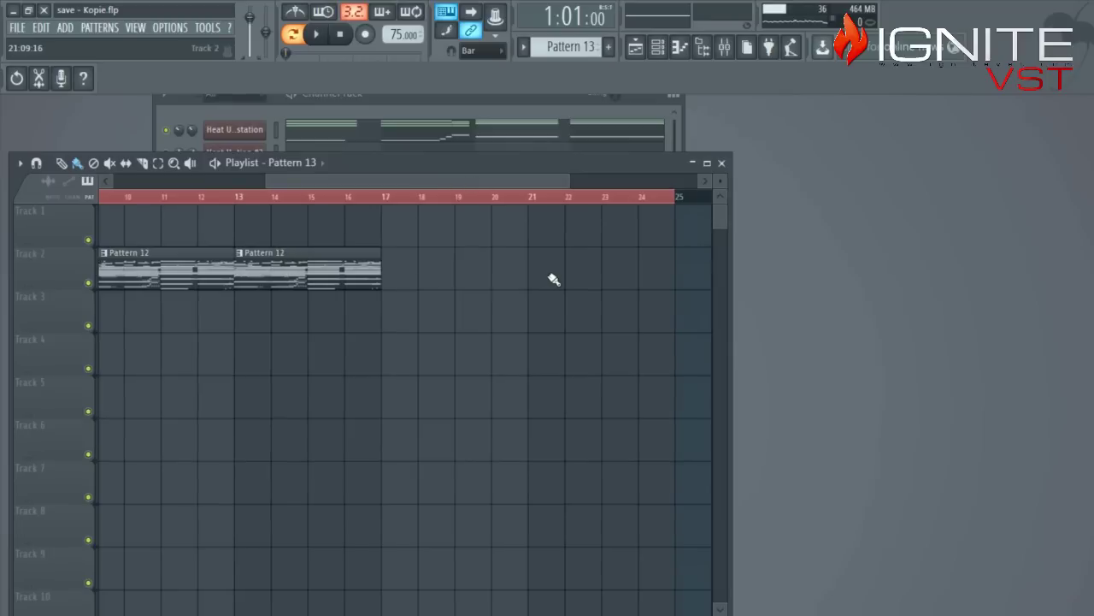
pyautogui.click(396, 240)
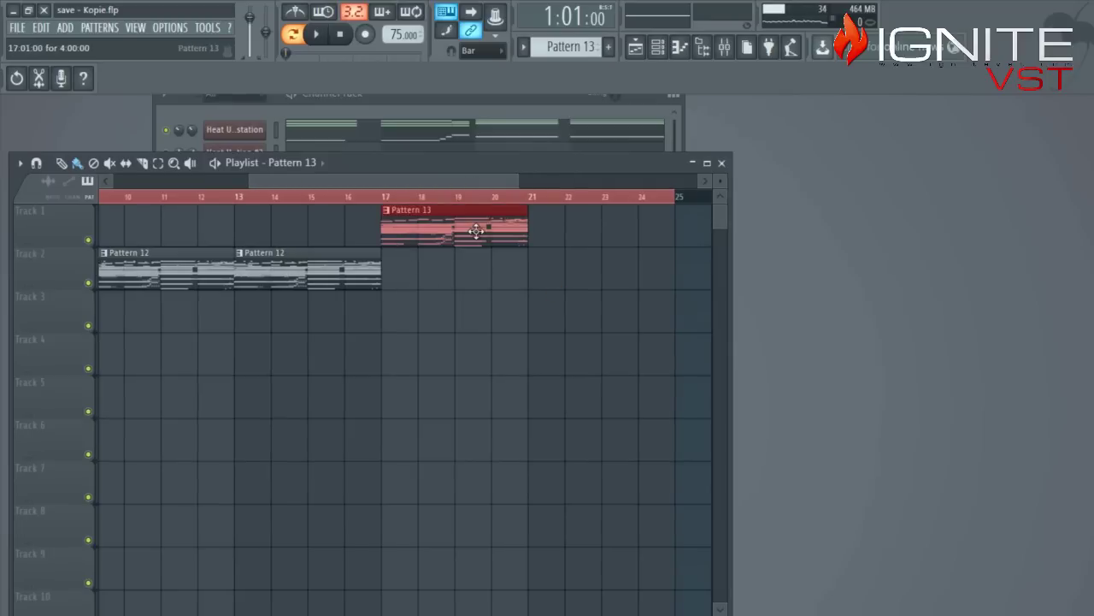
pyautogui.click(538, 227)
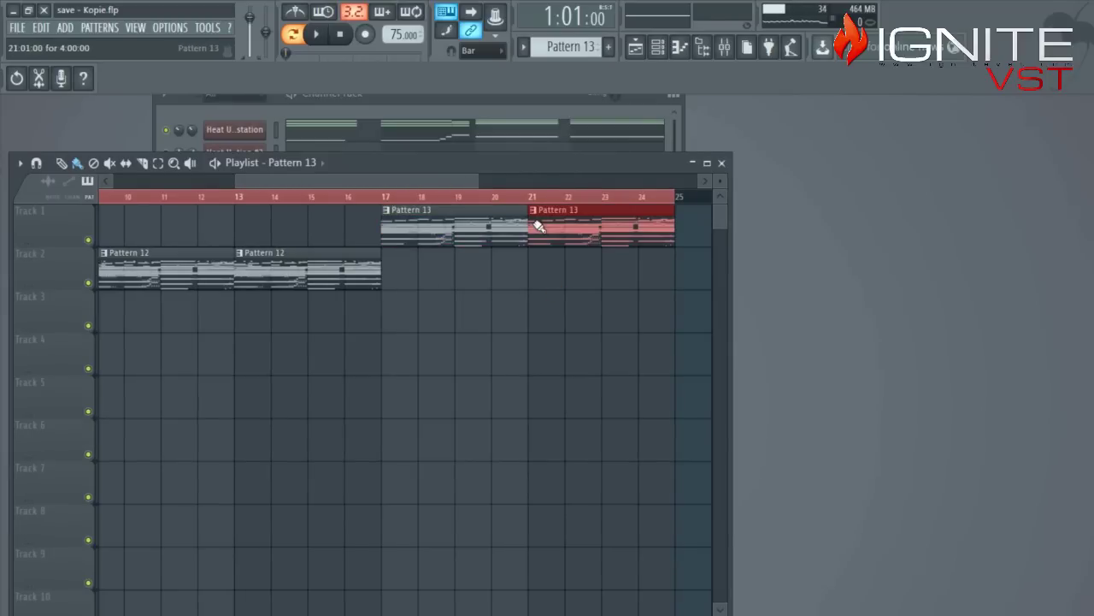
pyautogui.scroll(-5, 539, 226)
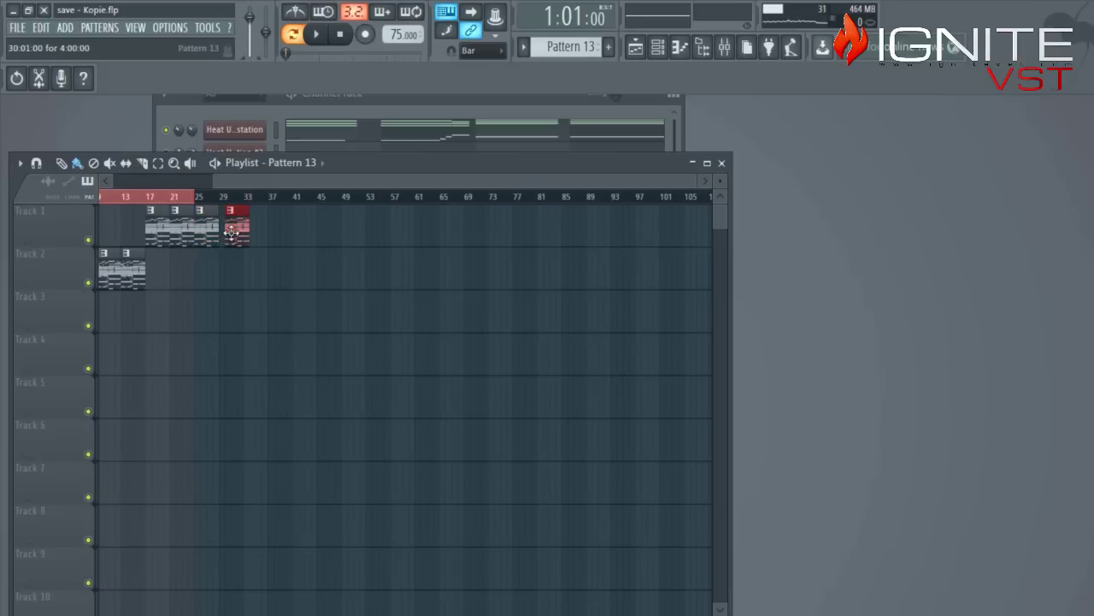
# - Copy the two Pattern 12 clips on Track 2 to bars 33 and 37, and reposition the Playlist window
pyautogui.moveTo(246, 183); pyautogui.dragTo(1, 183)
pyautogui.moveTo(241, 318); pyautogui.dragTo(330, 285)
pyautogui.moveTo(411, 154); pyautogui.dragTo(490, 188)
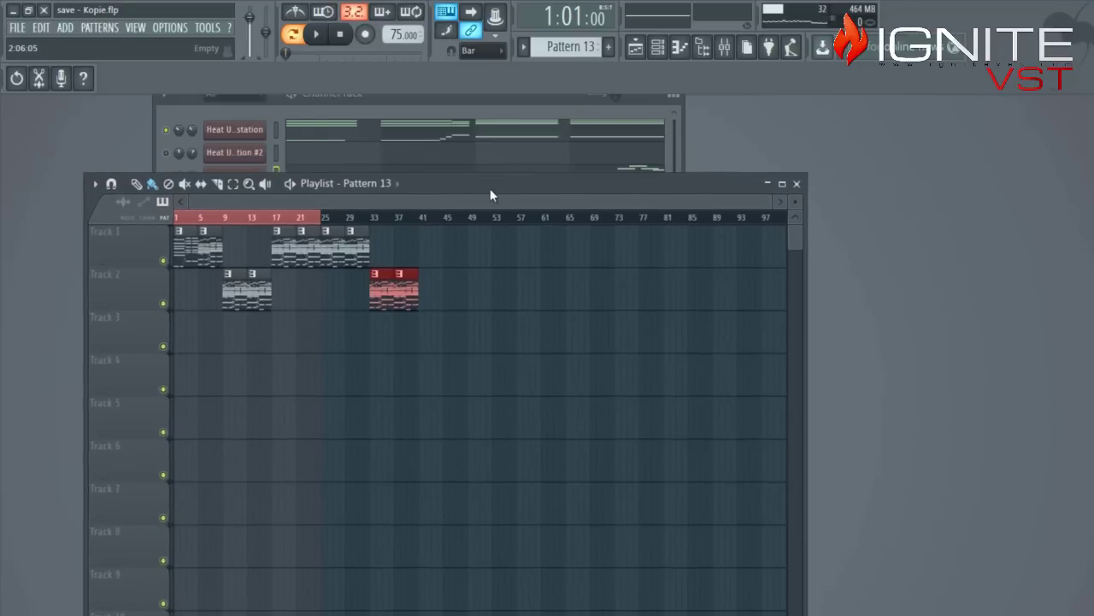
# - Cut the notes of all channels from the first kick downward out of Pattern 13, and paste them into the empty Pattern 21
pyautogui.click(482, 98)
pyautogui.scroll(-2, 310, 388)
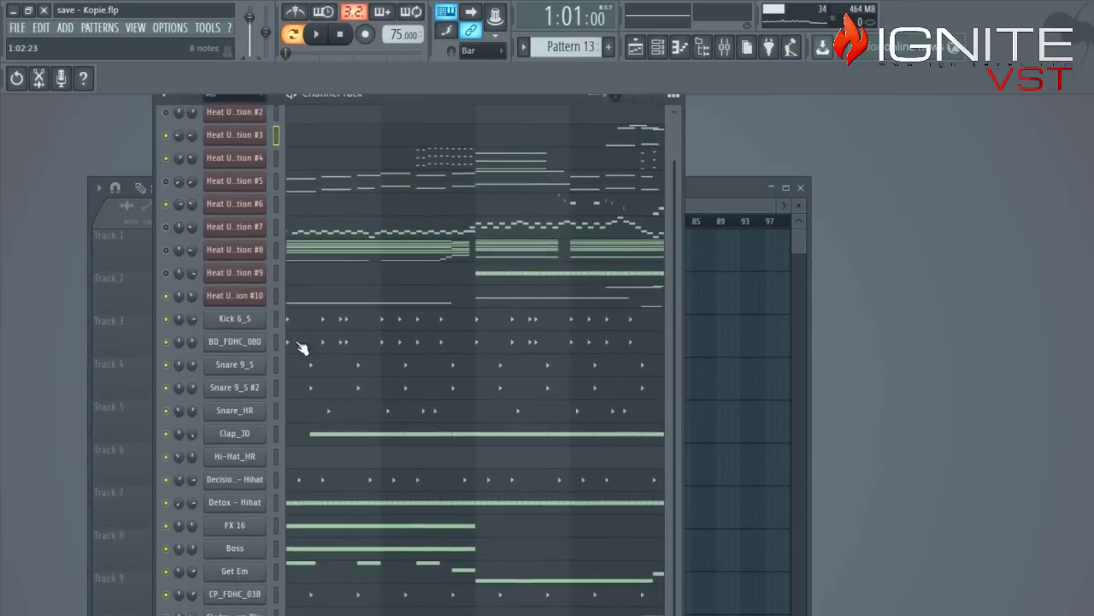
pyautogui.moveTo(275, 321); pyautogui.dragTo(274, 606)
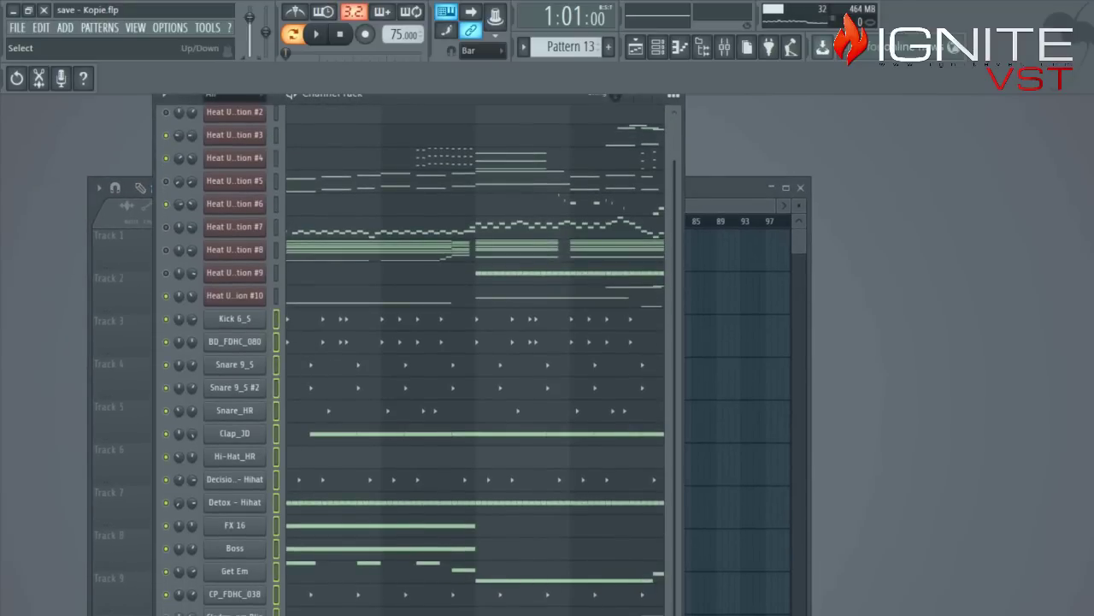
pyautogui.press('Delete')
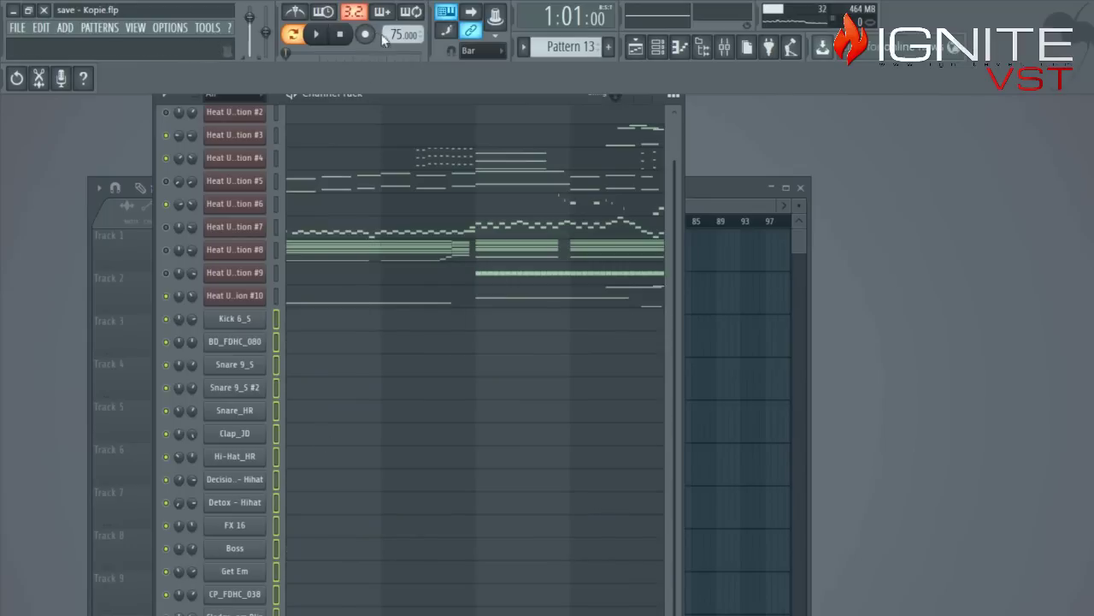
pyautogui.scroll(-2, 569, 46)
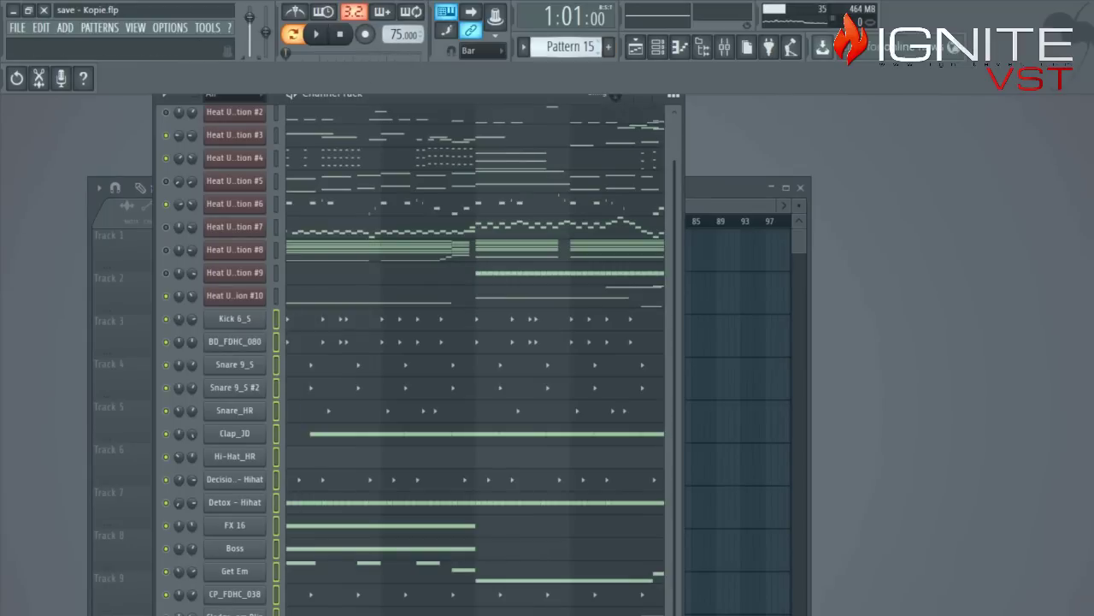
pyautogui.scroll(-1, 569, 46)
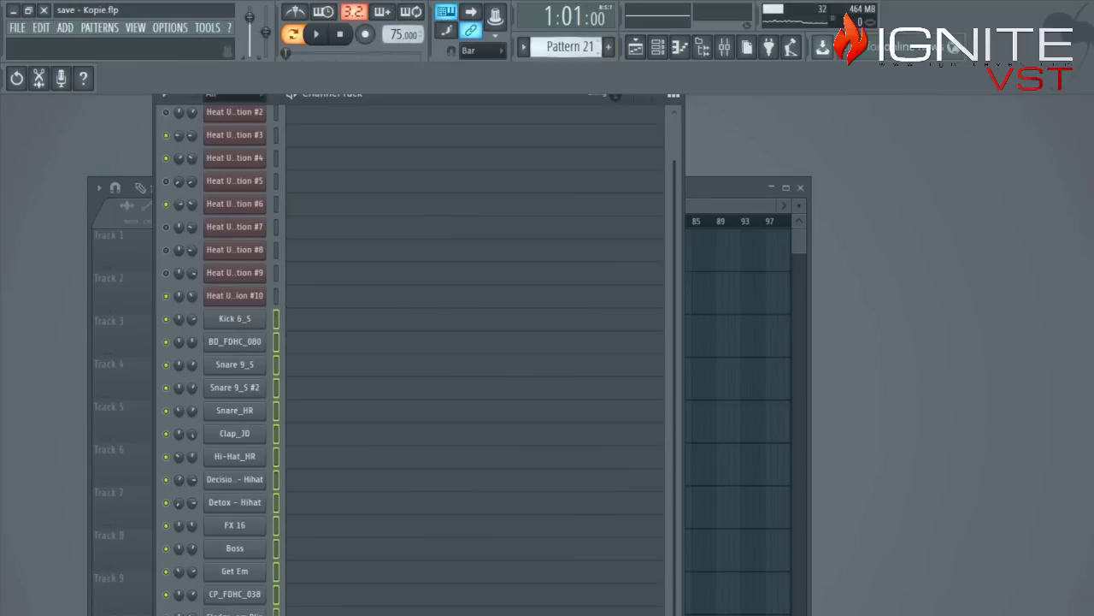
pyautogui.hotkey('ctrl', 'v')
# - Place Pattern 21 clips on Track 2 at bars 17, 21, 25 and 29 beneath the Pattern 13 clips, and start playback
pyautogui.click(713, 187)
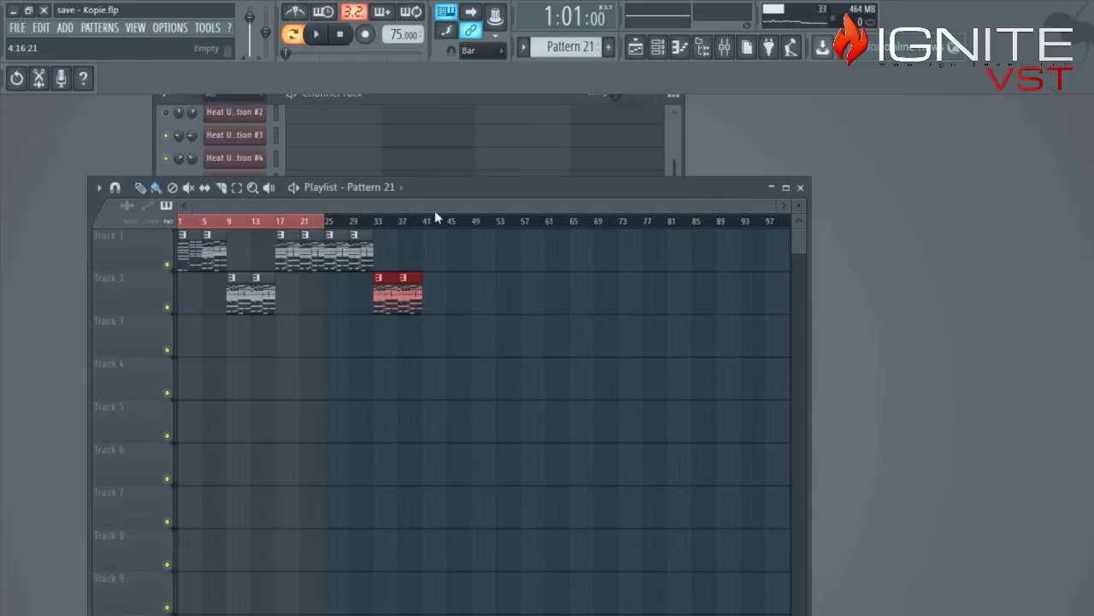
pyautogui.scroll(2, 278, 342)
pyautogui.scroll(3, 276, 341)
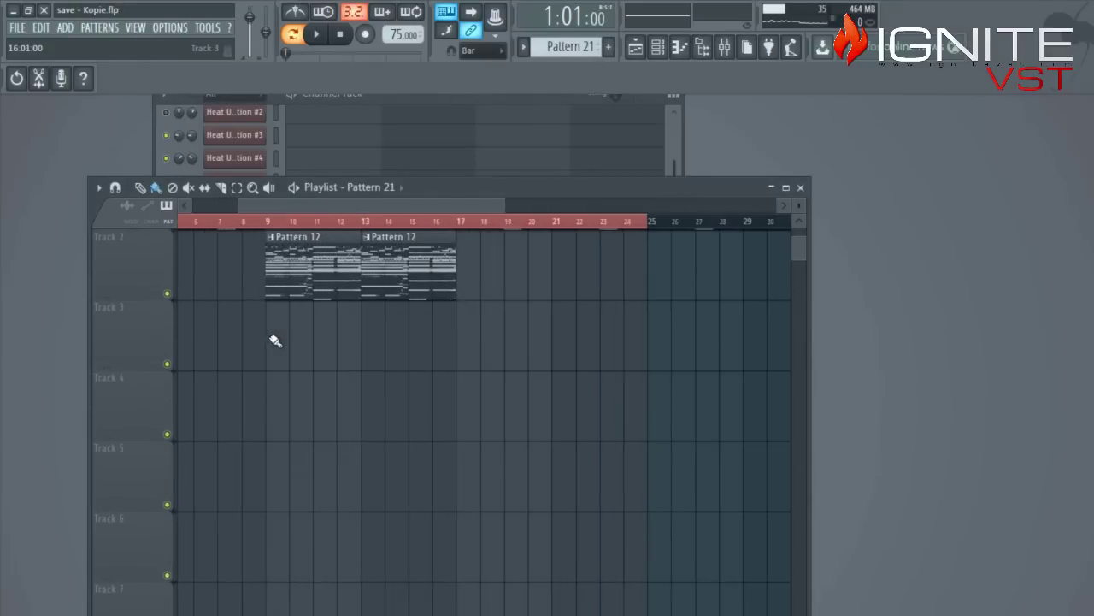
pyautogui.scroll(1, 610, 347)
pyautogui.moveTo(419, 207); pyautogui.dragTo(503, 206)
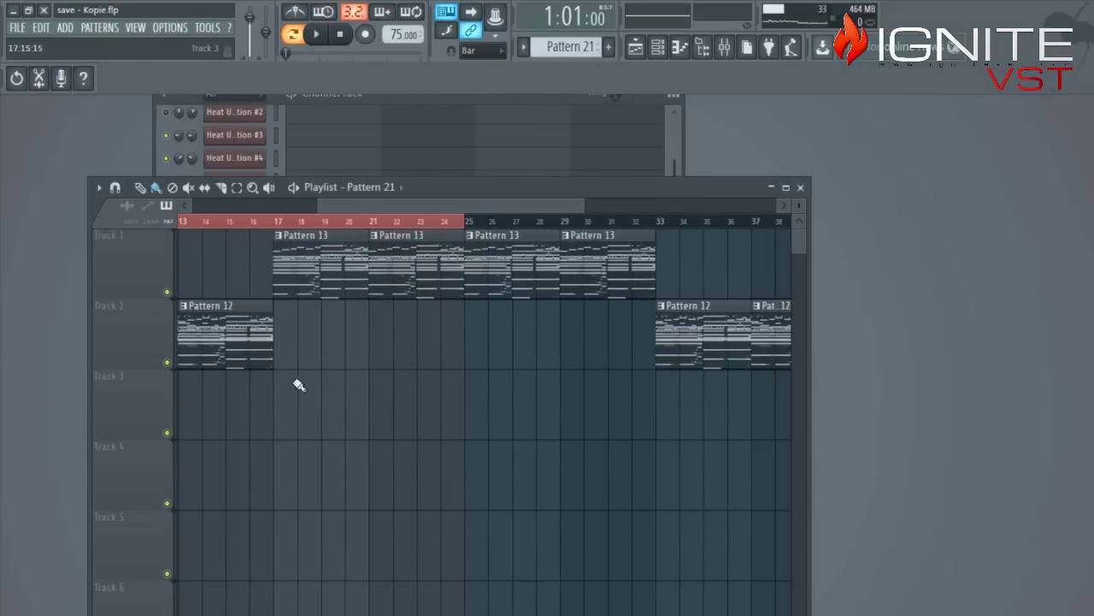
pyautogui.click(294, 343)
pyautogui.click(389, 340)
pyautogui.rightClick(373, 342)
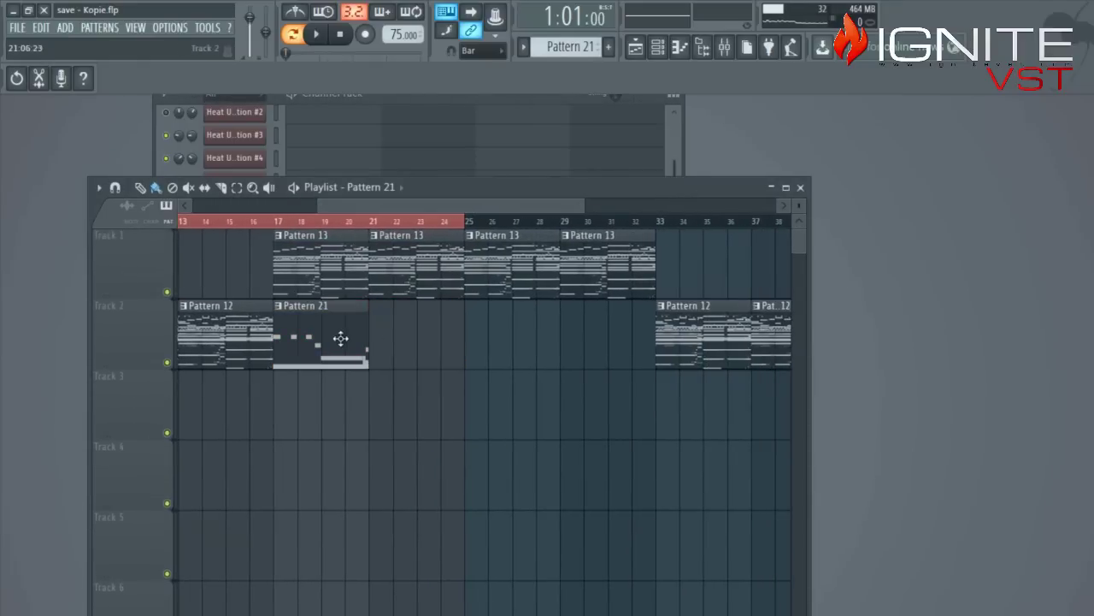
pyautogui.click(375, 339)
pyautogui.click(475, 340)
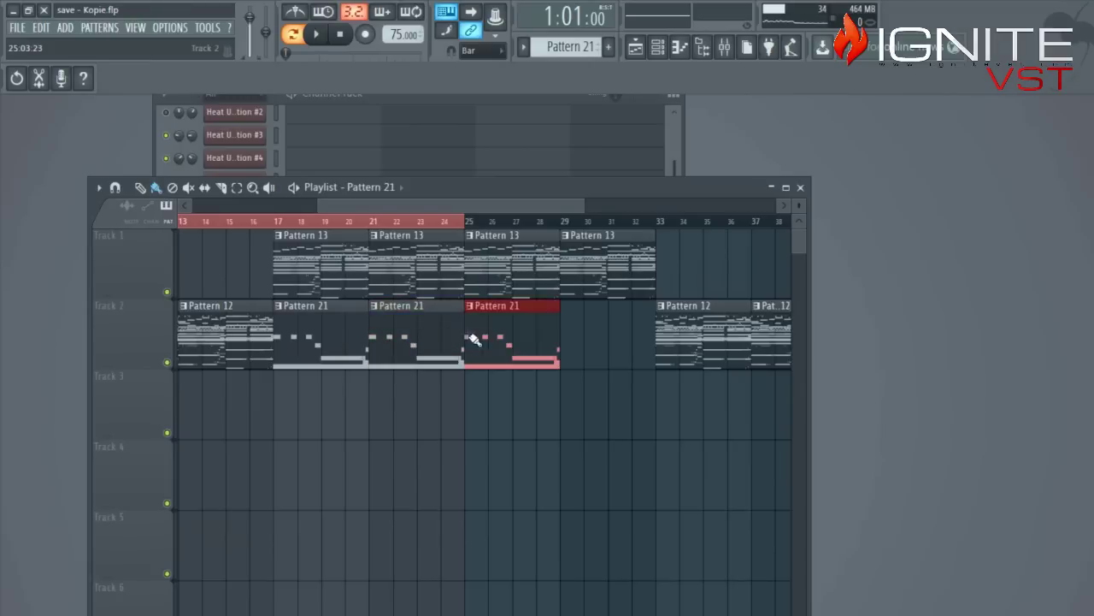
pyautogui.click(574, 334)
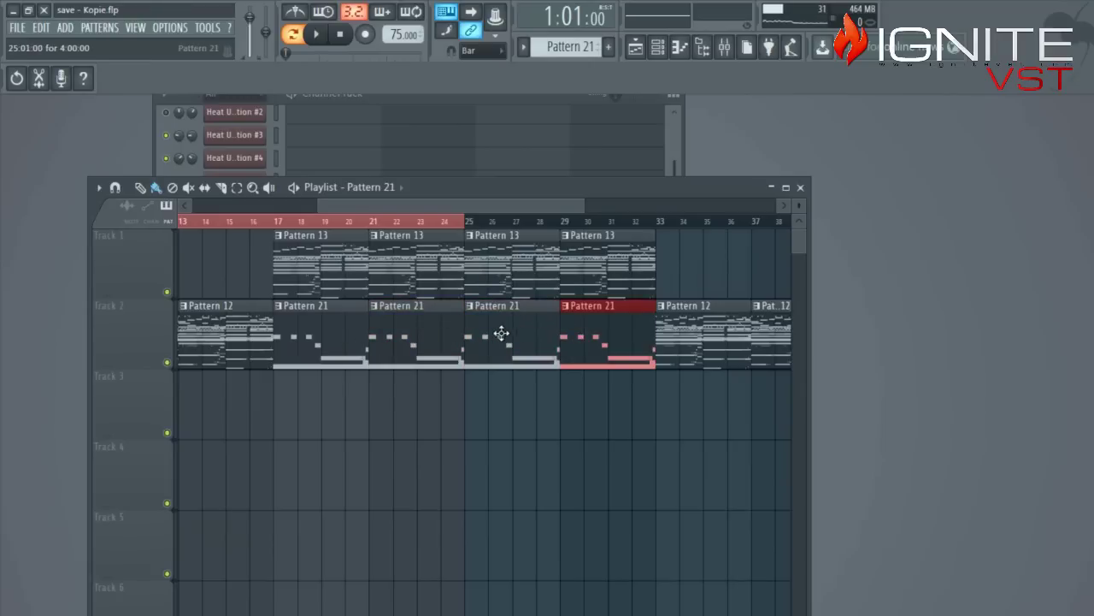
pyautogui.click(470, 307)
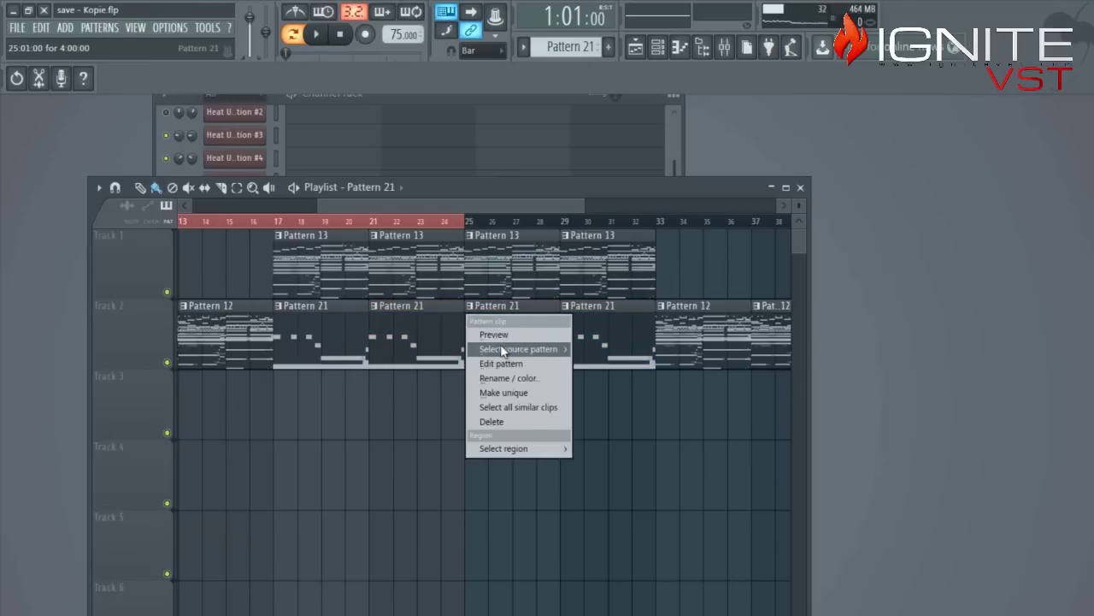
pyautogui.press('space')
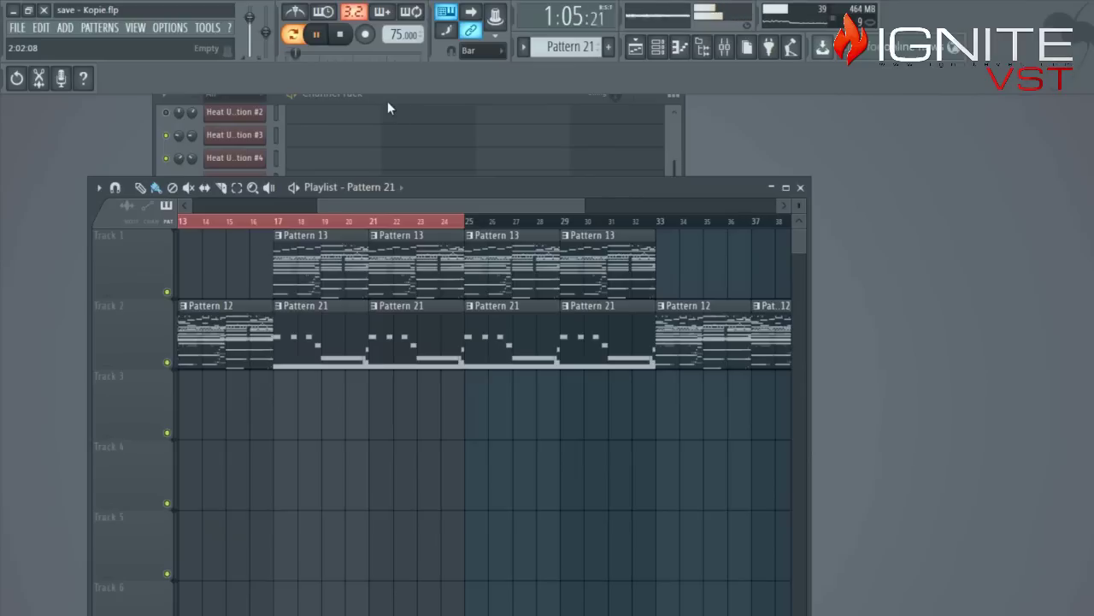
# - Restart playback and shorten the first Pattern 21 clip on Track 2 so it ends at bar 20
pyautogui.click(342, 38)
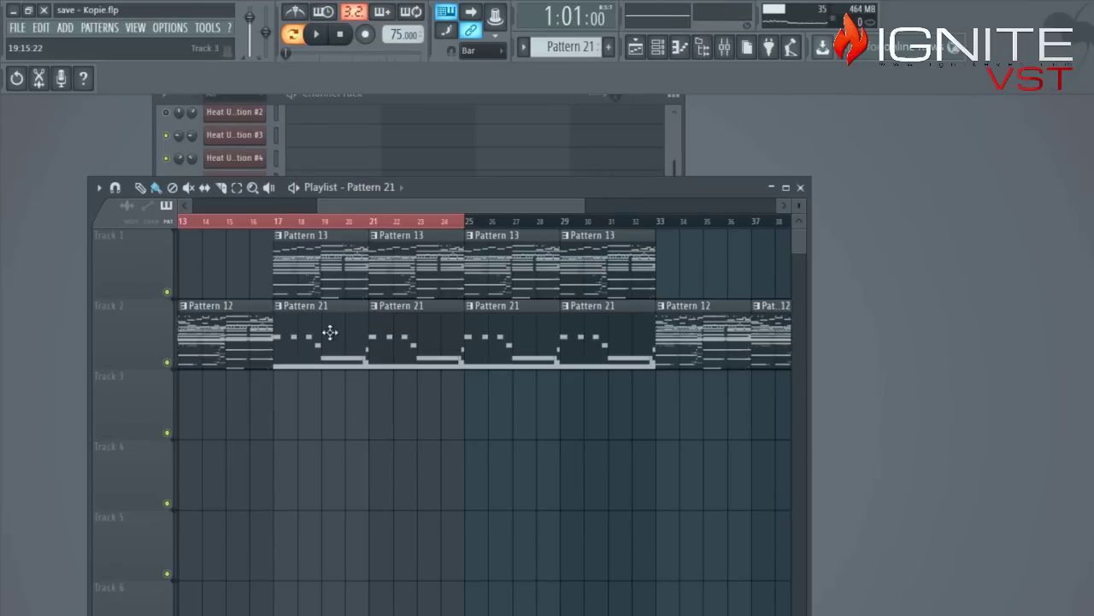
pyautogui.press('space')
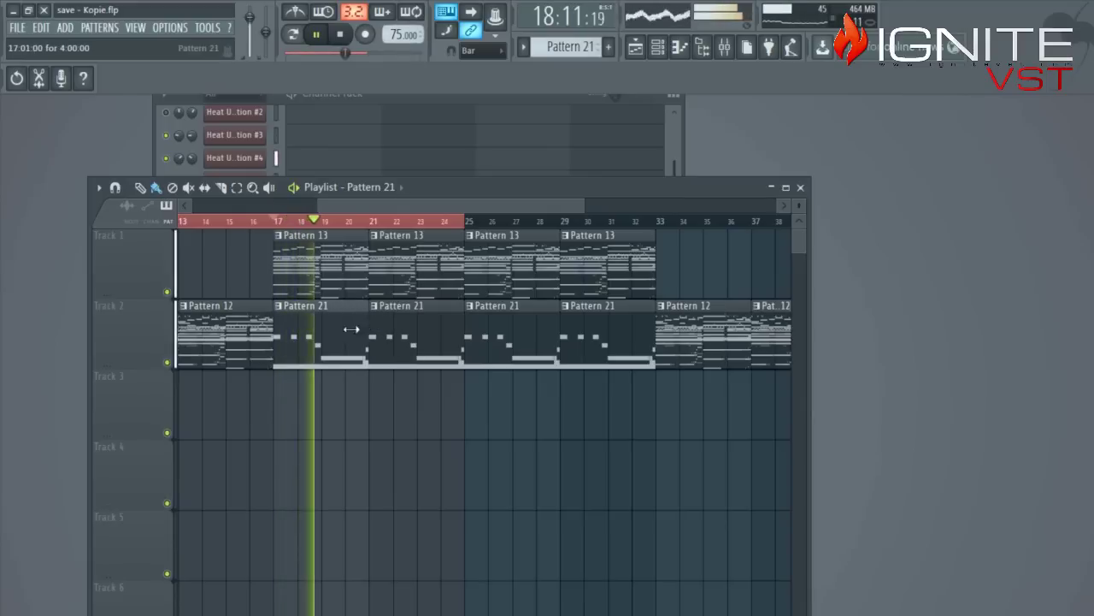
pyautogui.moveTo(351, 329); pyautogui.dragTo(345, 330)
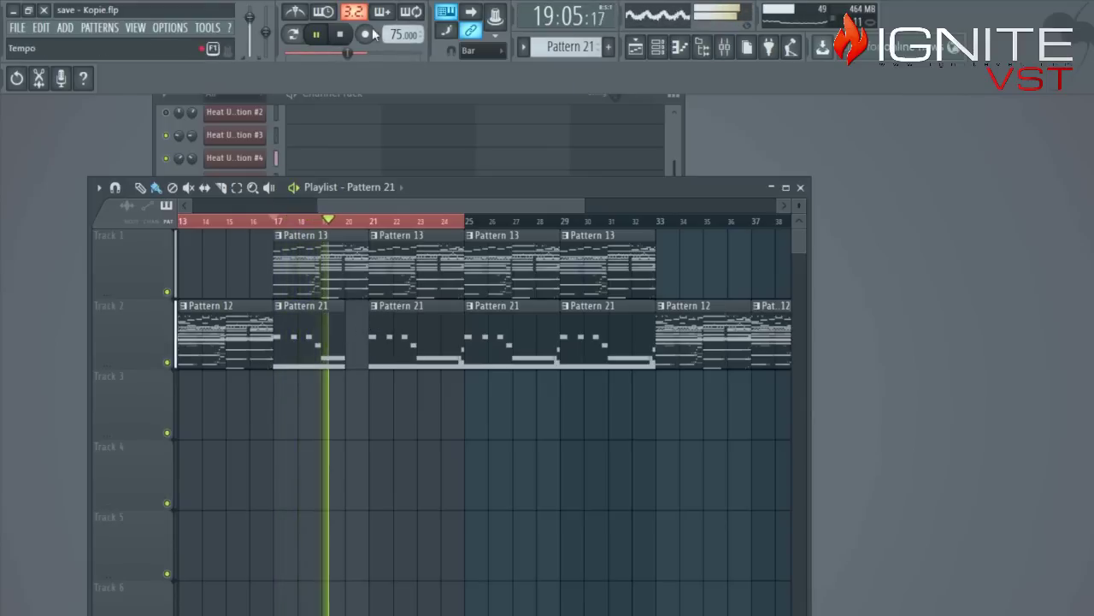
# - Set the snap to Beat, trim the edges of the Pattern 21 clips for short drum gaps near bars 21, 25 and 33, and stop playback
pyautogui.click(489, 53)
pyautogui.click(478, 261)
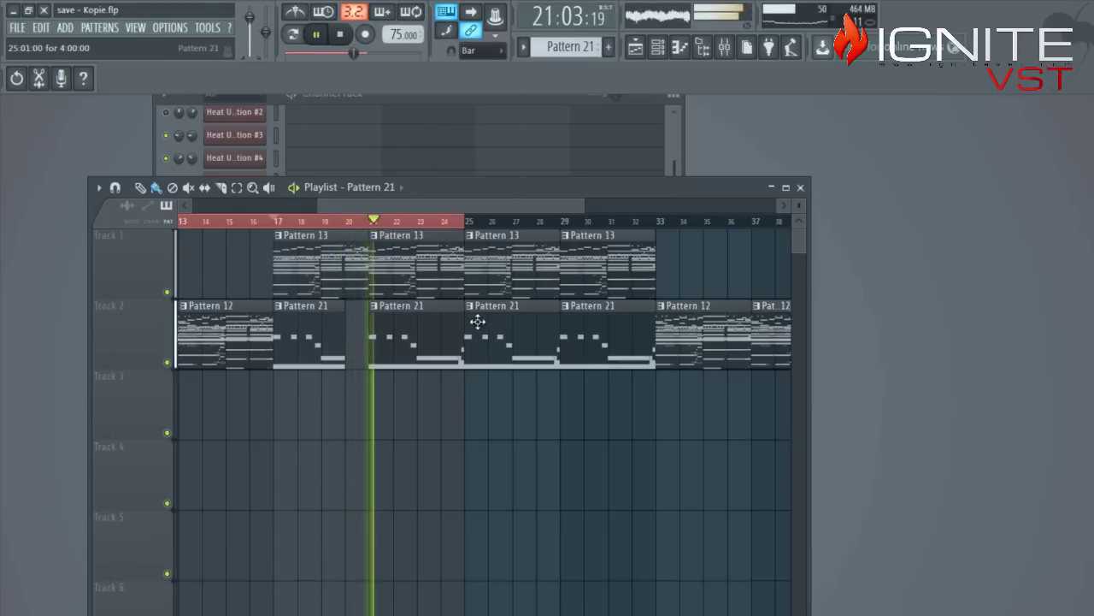
pyautogui.click(473, 50)
pyautogui.click(490, 247)
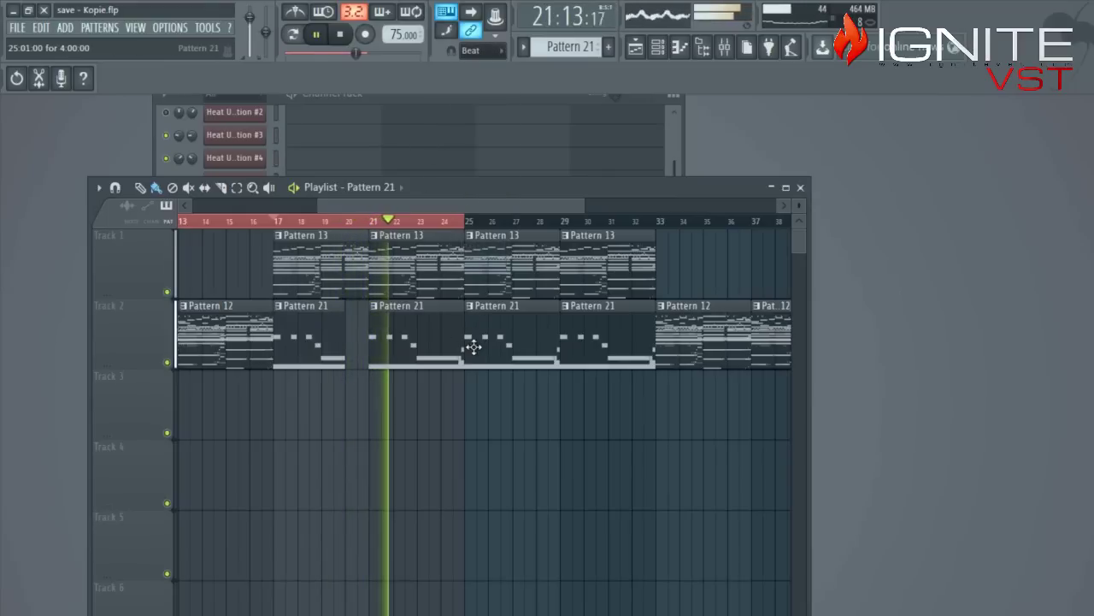
pyautogui.moveTo(463, 336); pyautogui.dragTo(471, 336)
pyautogui.moveTo(650, 328); pyautogui.dragTo(643, 327)
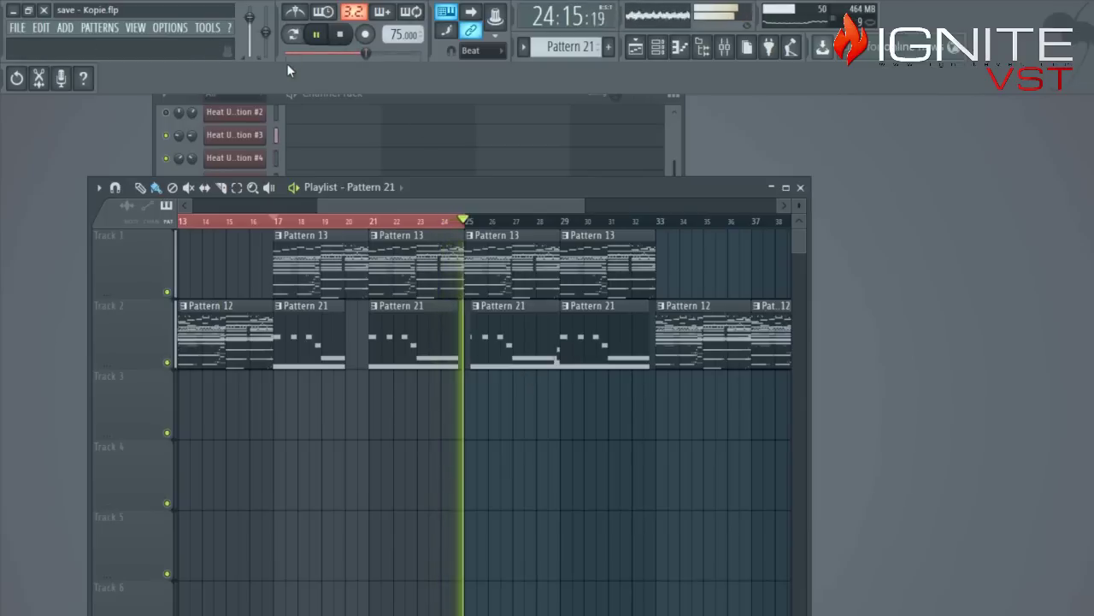
pyautogui.press('space')
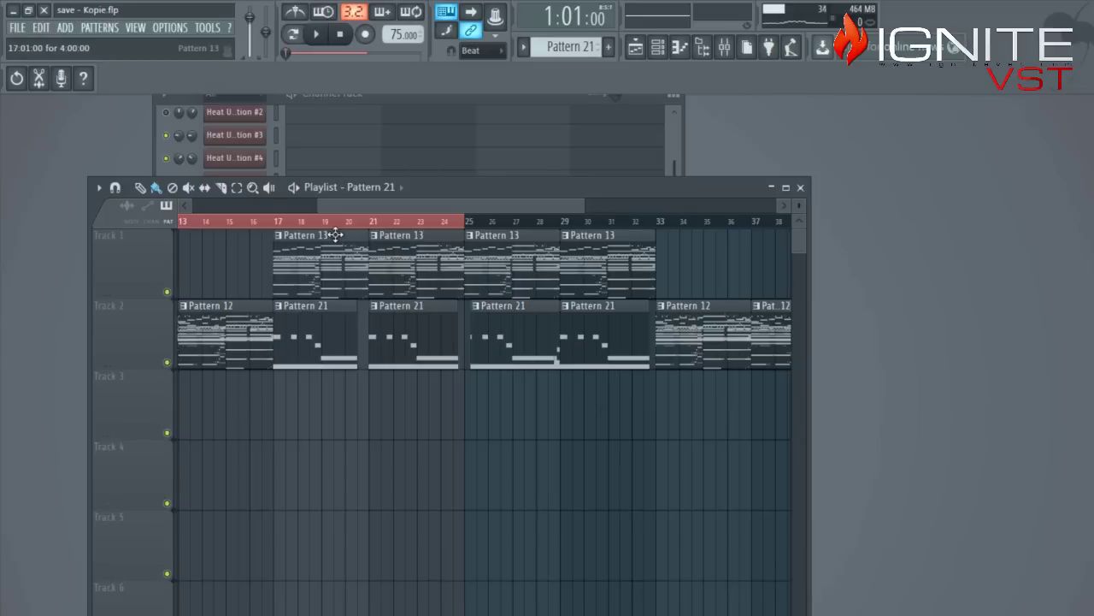
# - Extend the time selection across all clips, maximize the Playlist, clear the clip selection and show the whole arrangement from bar 1
pyautogui.hotkey('ctrl', 'a')
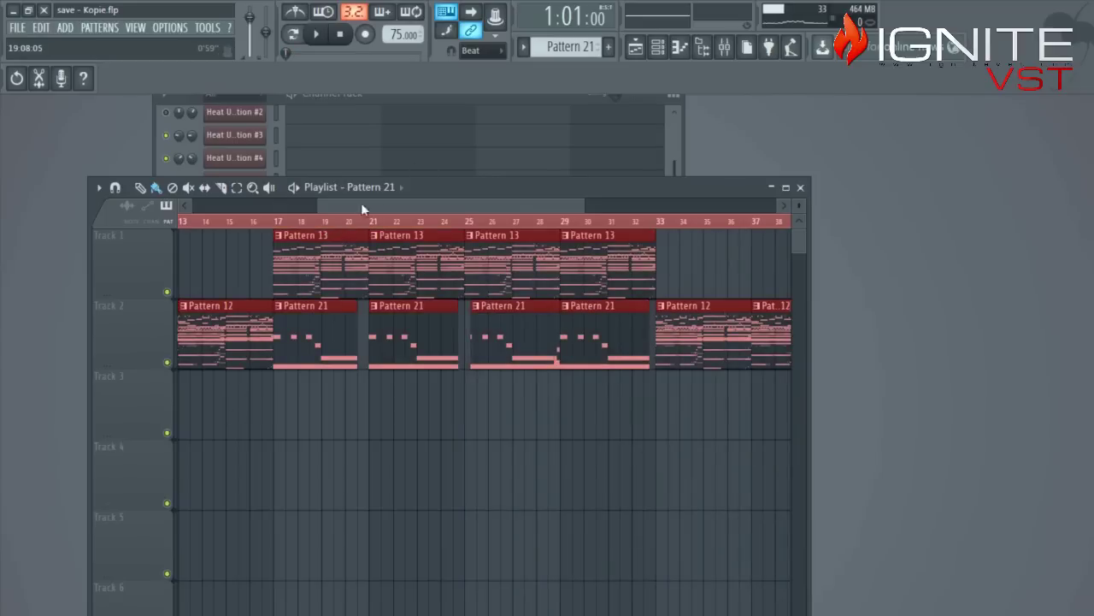
pyautogui.doubleClick(513, 187)
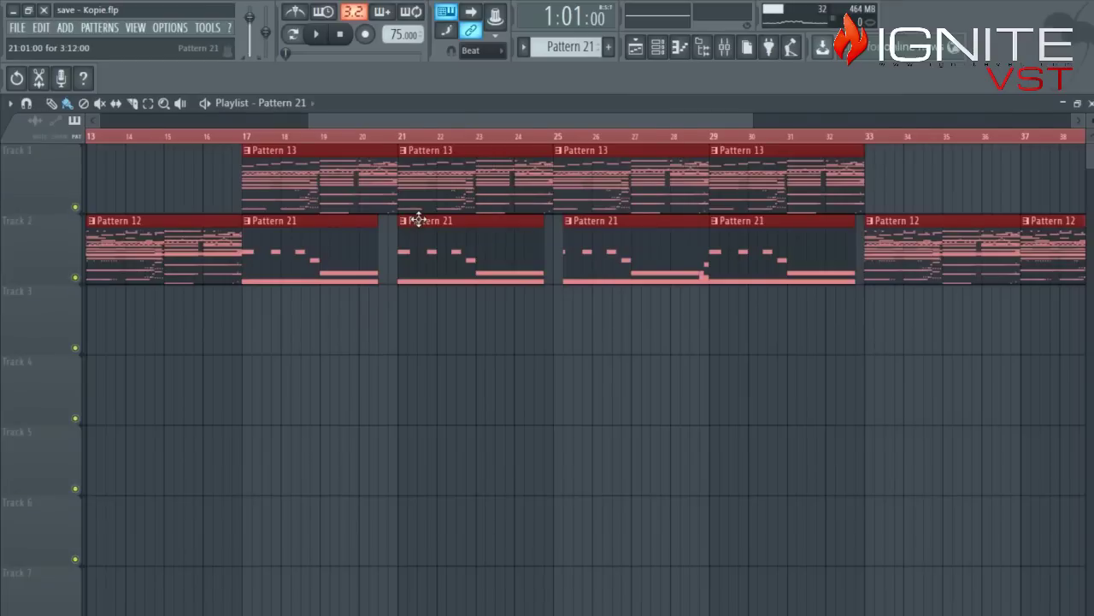
pyautogui.scroll(-1, 419, 219)
pyautogui.keyDown('ctrl'); pyautogui.click(556, 454); pyautogui.keyUp('ctrl')
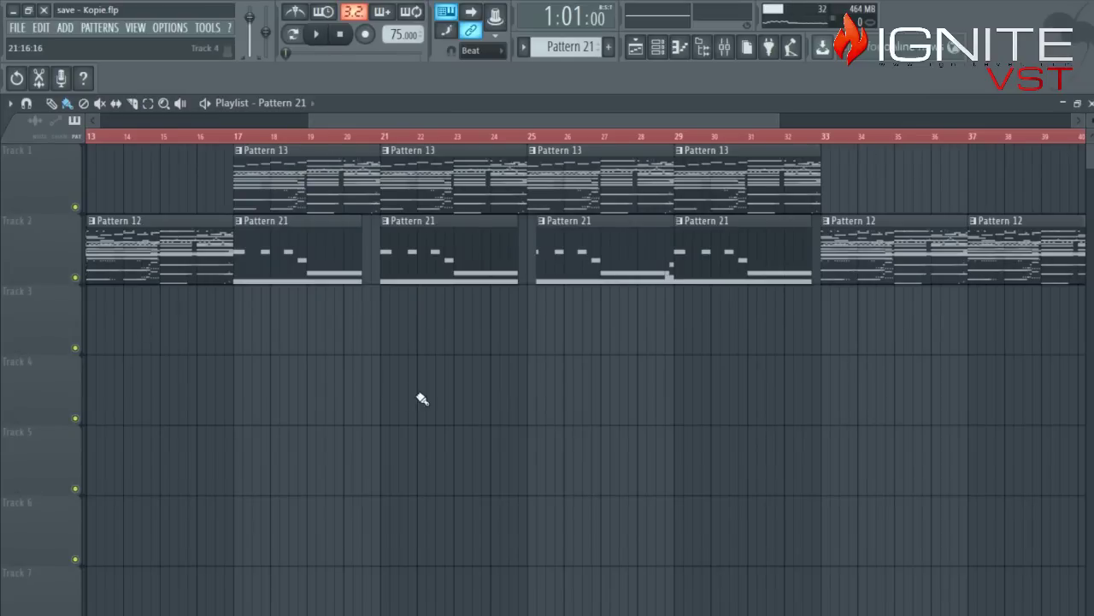
pyautogui.scroll(-5, 422, 399)
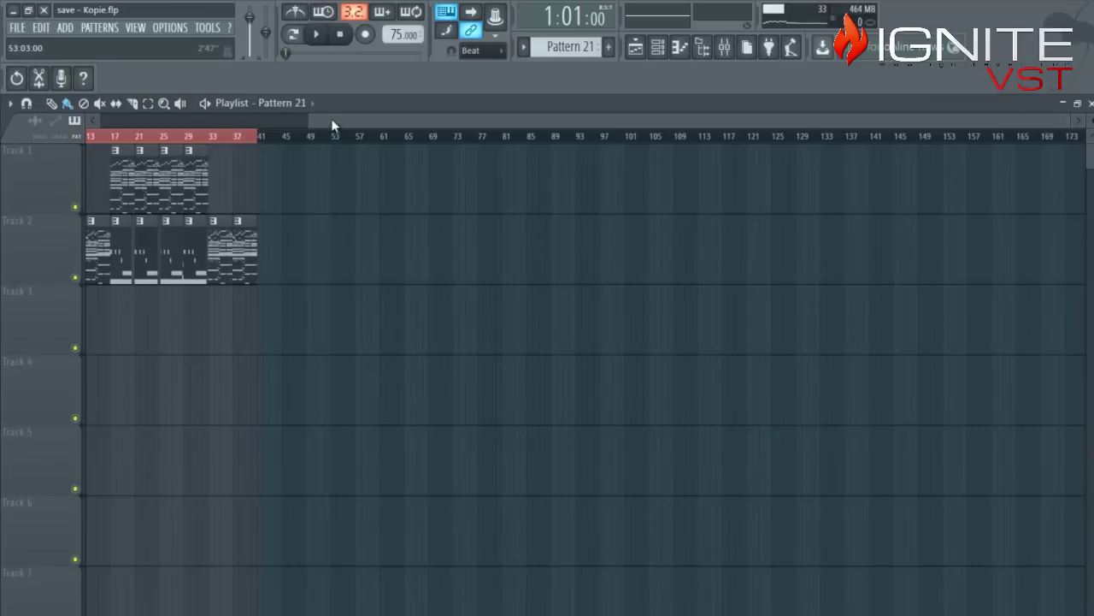
pyautogui.hscroll(-3, 332, 125)
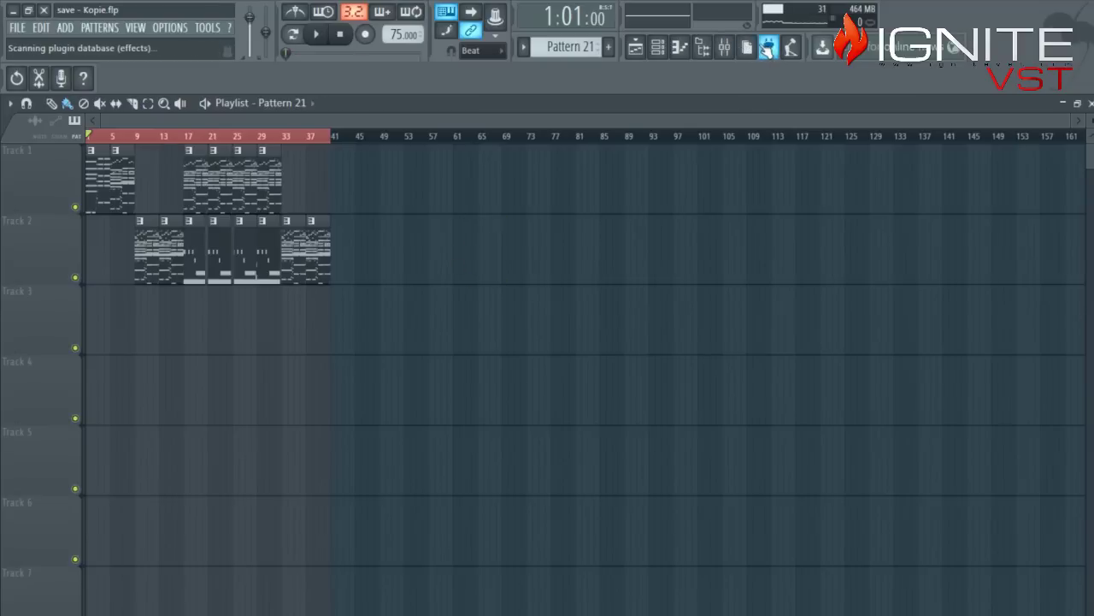
# - Open the Mixer and load Fruity Love Philter into effect slot 2 of the Master track
pyautogui.click(767, 48)
pyautogui.click(916, 568)
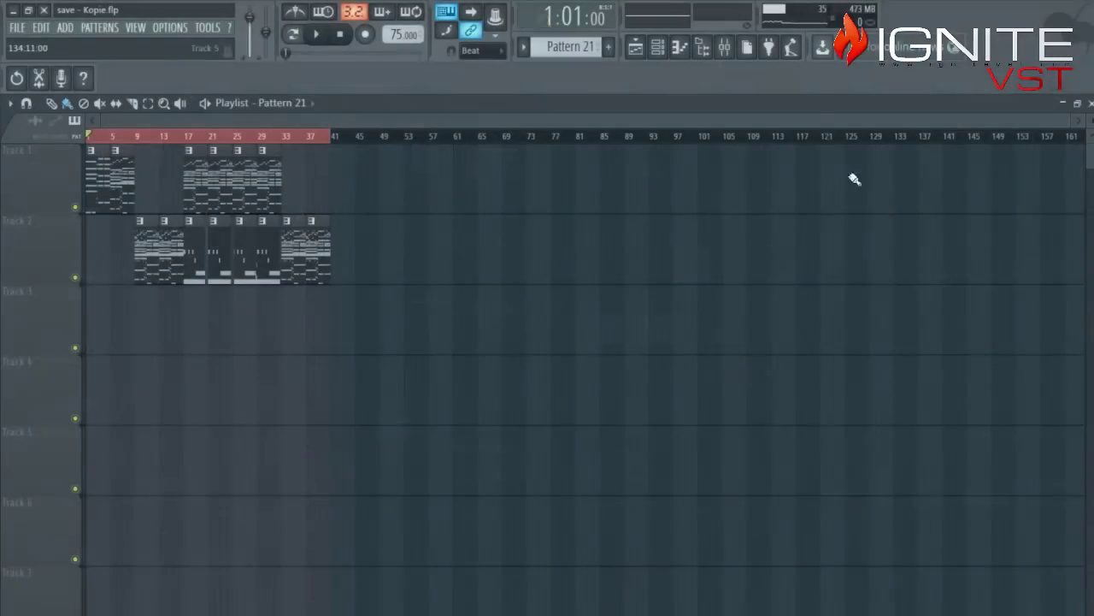
pyautogui.click(724, 49)
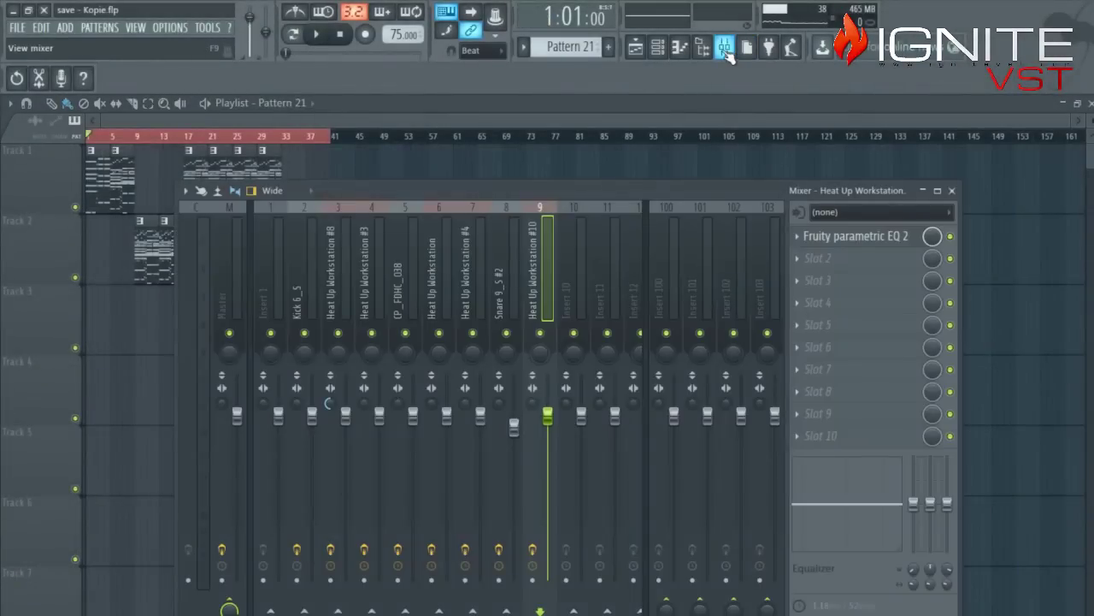
pyautogui.click(224, 270)
pyautogui.click(807, 261)
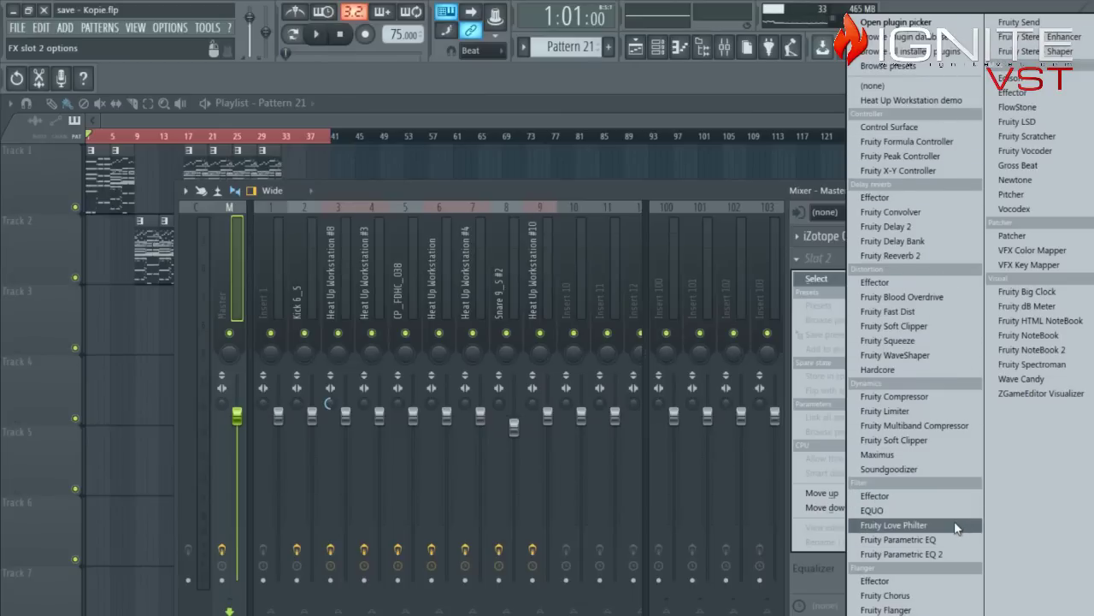
pyautogui.click(894, 525)
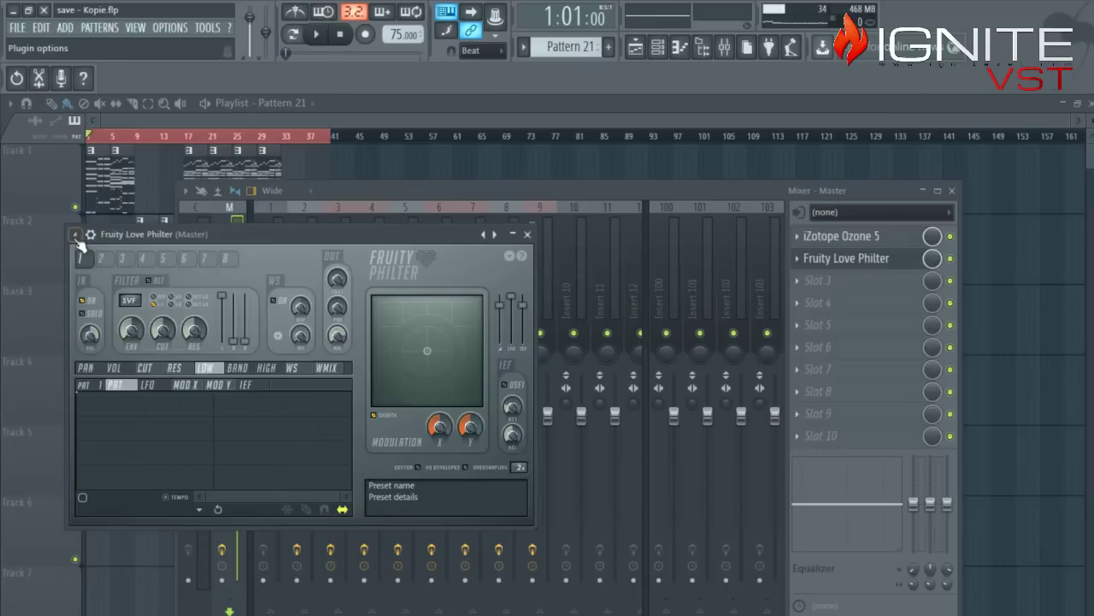
# - Browse the presets of Fruity Love Philter, switch its effect slot off and reopen the plugin window
pyautogui.click(75, 235)
pyautogui.moveTo(103, 279)
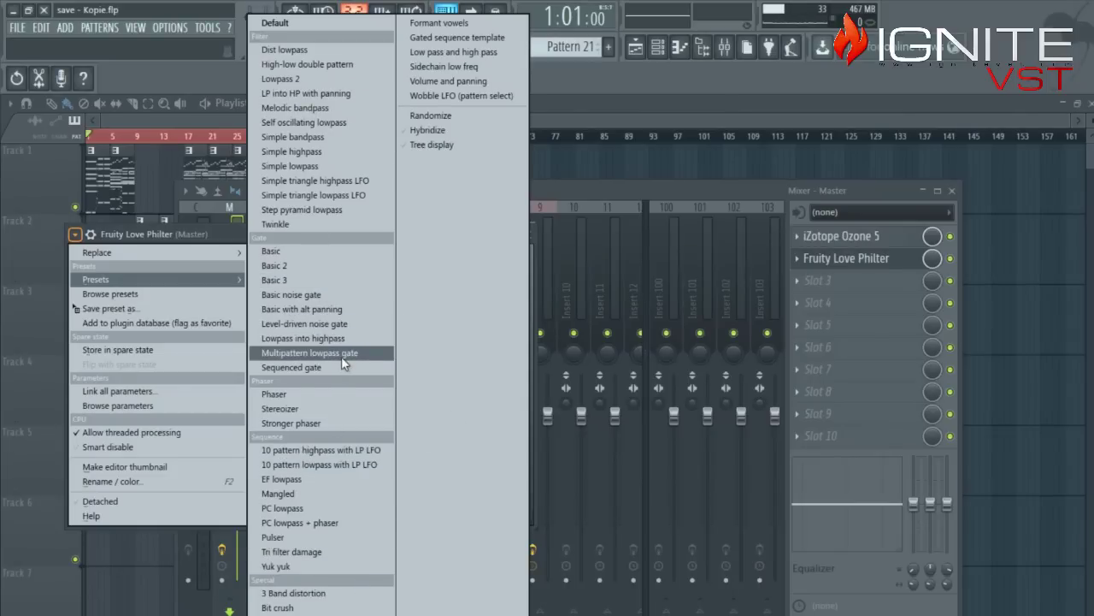
pyautogui.click(950, 264)
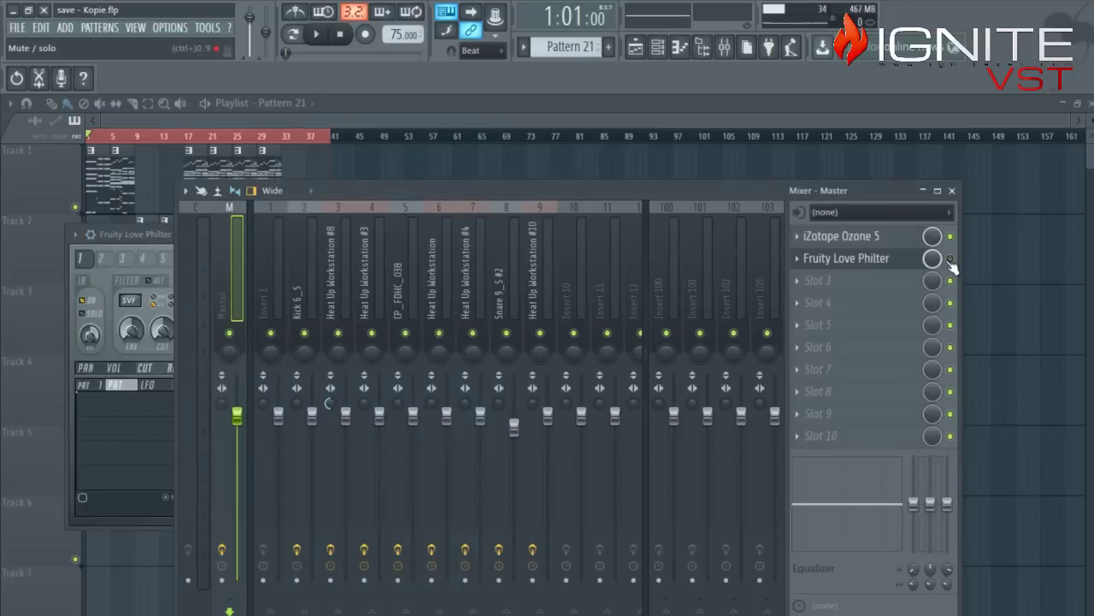
pyautogui.click(851, 261)
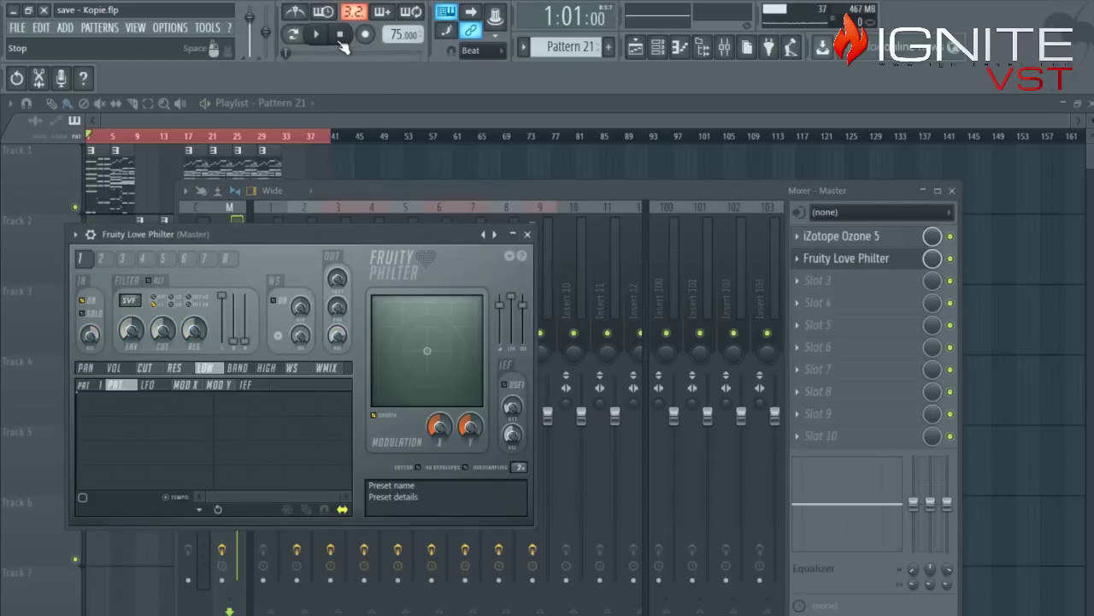
# - Unmute all Heat Up Workstation channels in the Channel Rack, and close the Piano roll
pyautogui.click(678, 50)
pyautogui.click(666, 49)
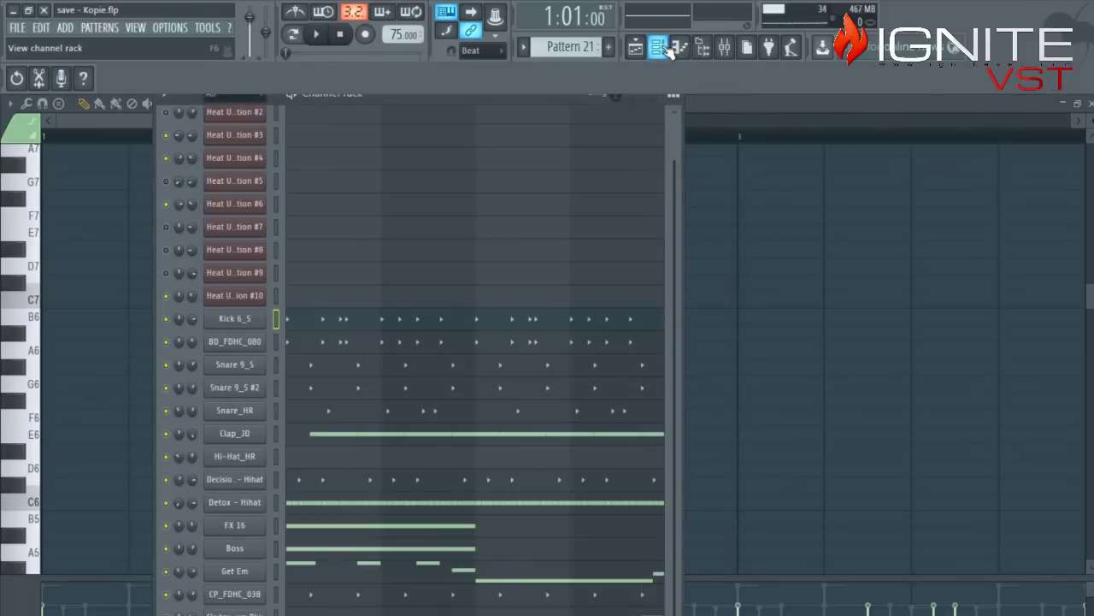
pyautogui.rightClick(167, 249)
pyautogui.click(173, 258)
pyautogui.rightClick(165, 251)
pyautogui.click(176, 260)
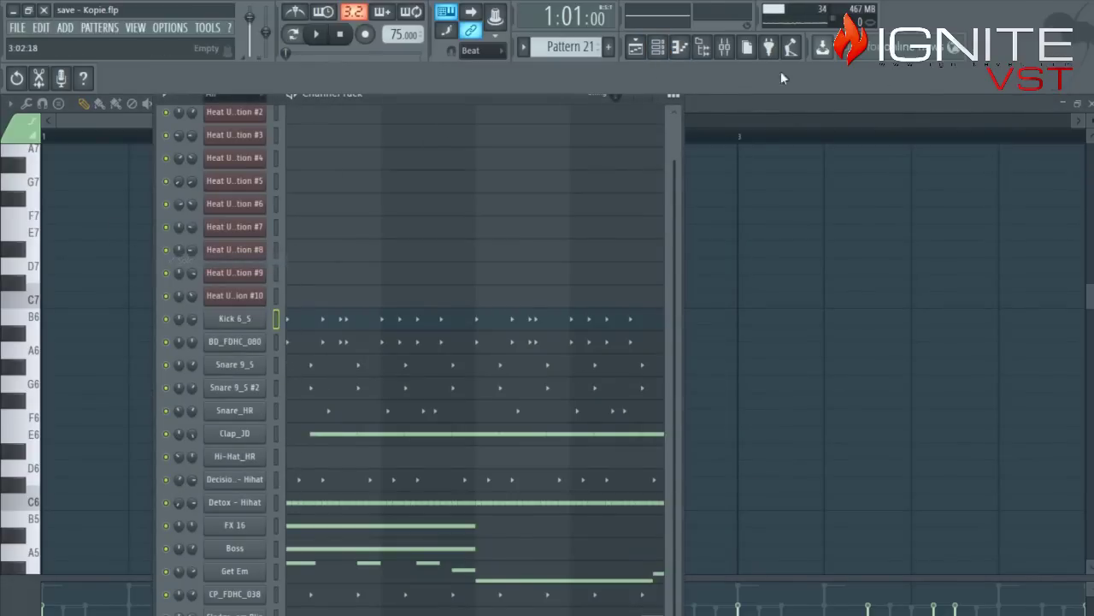
pyautogui.click(1090, 104)
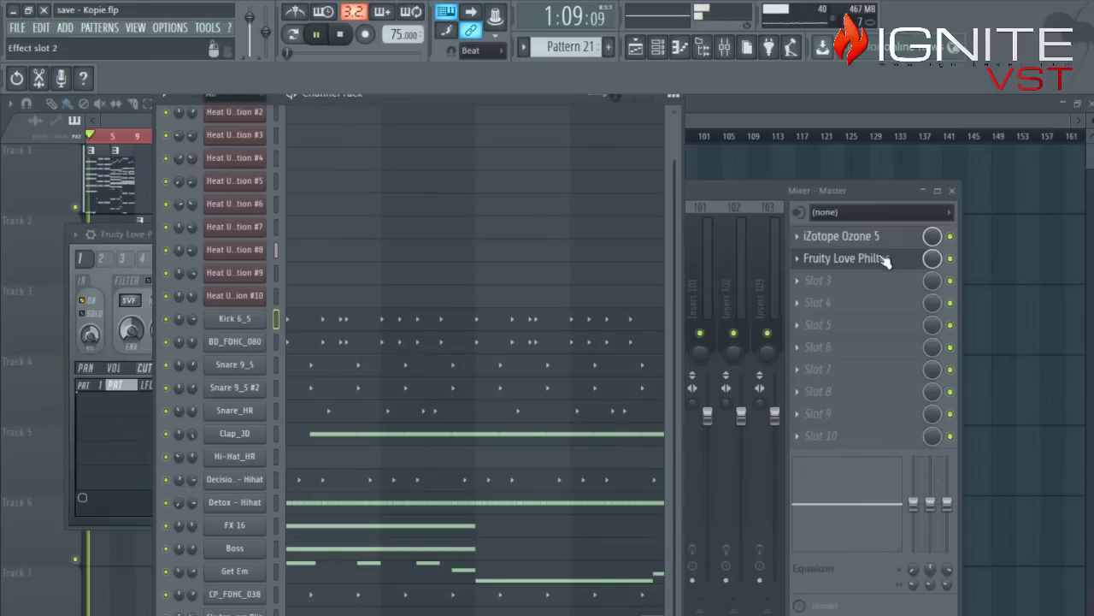
# - Reopen Fruity Love Philter on the Master track and load its PC lowpass preset during playback
pyautogui.click(885, 260)
pyautogui.click(847, 257)
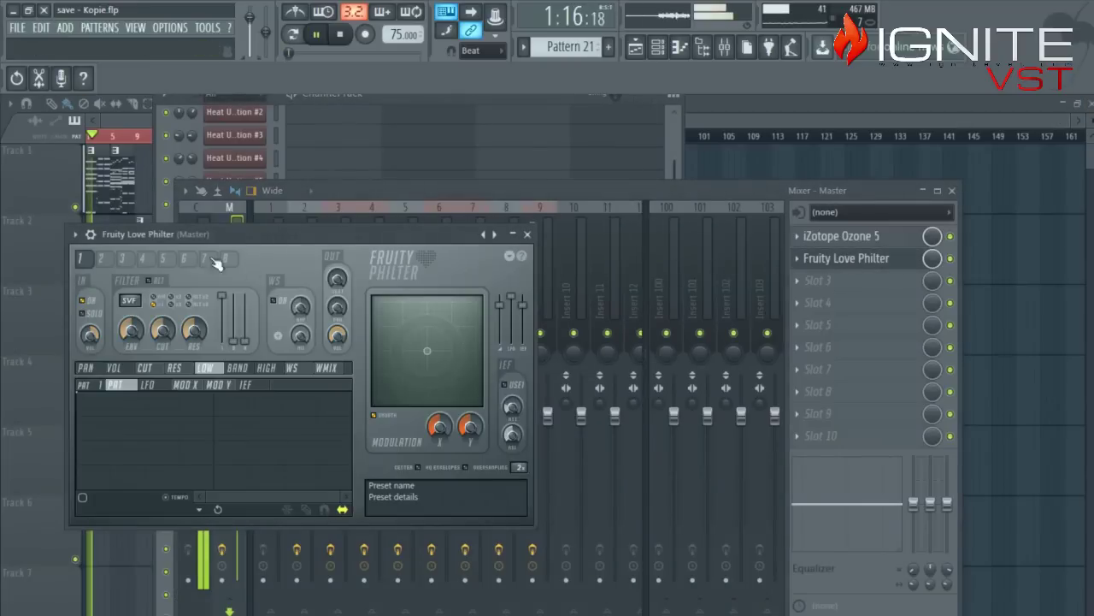
pyautogui.click(76, 234)
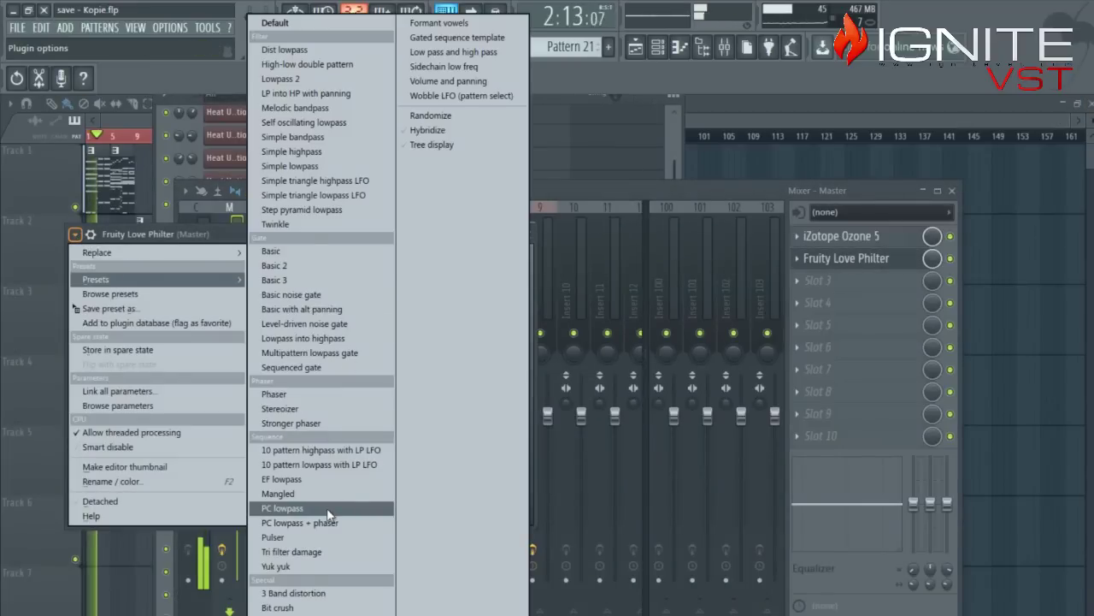
pyautogui.click(327, 508)
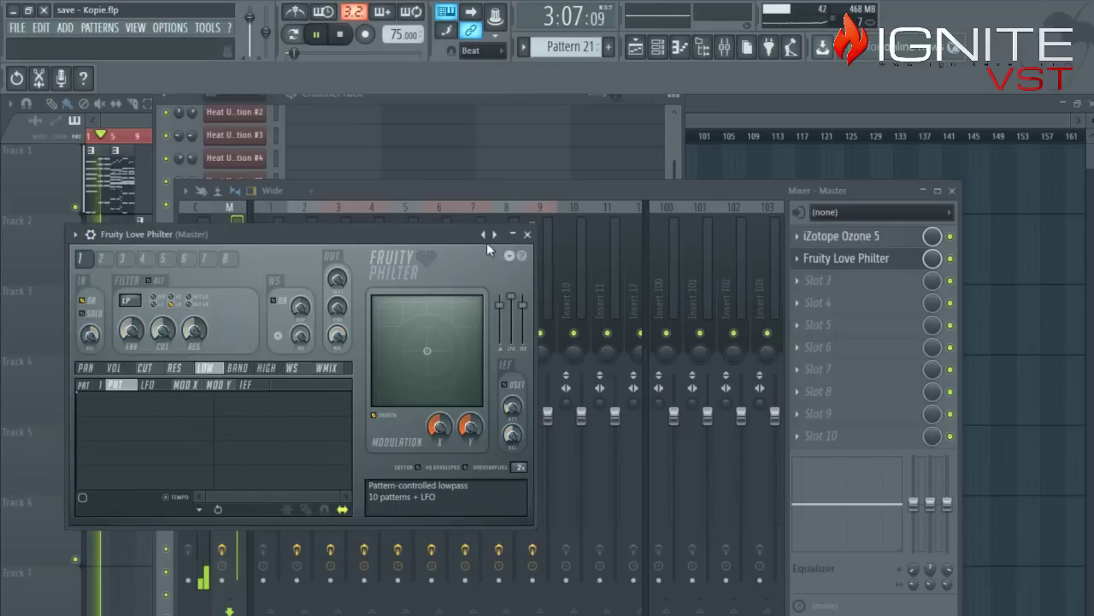
# - Load the Comb peaking preset in Fruity Love Philter, stop playback and bypass the effect on the Master track
pyautogui.click(75, 235)
pyautogui.moveTo(107, 279)
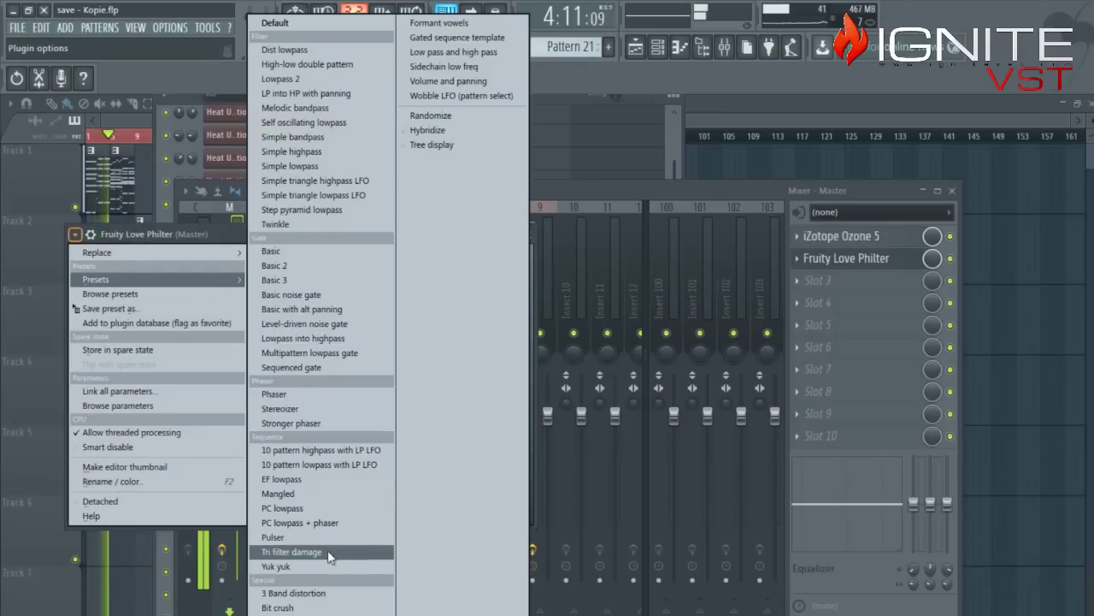
pyautogui.click(314, 607)
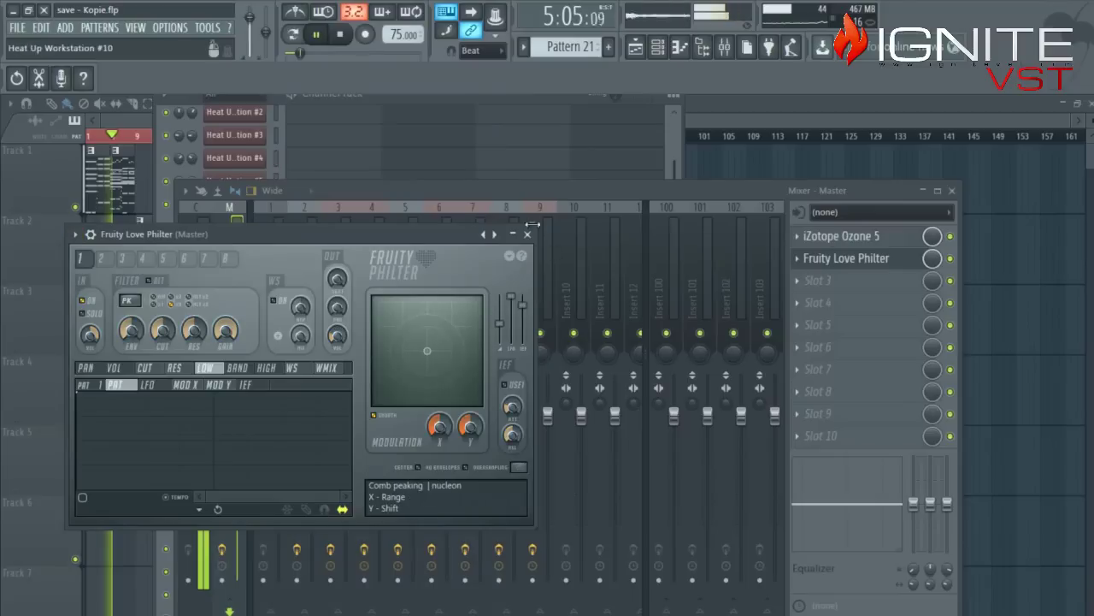
pyautogui.click(340, 35)
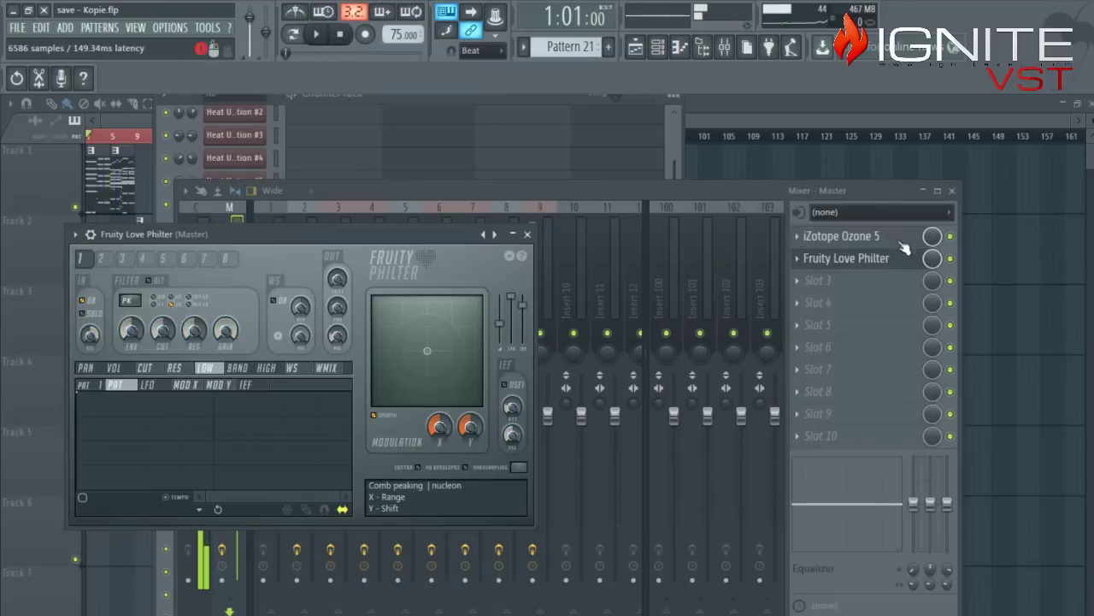
pyautogui.click(951, 259)
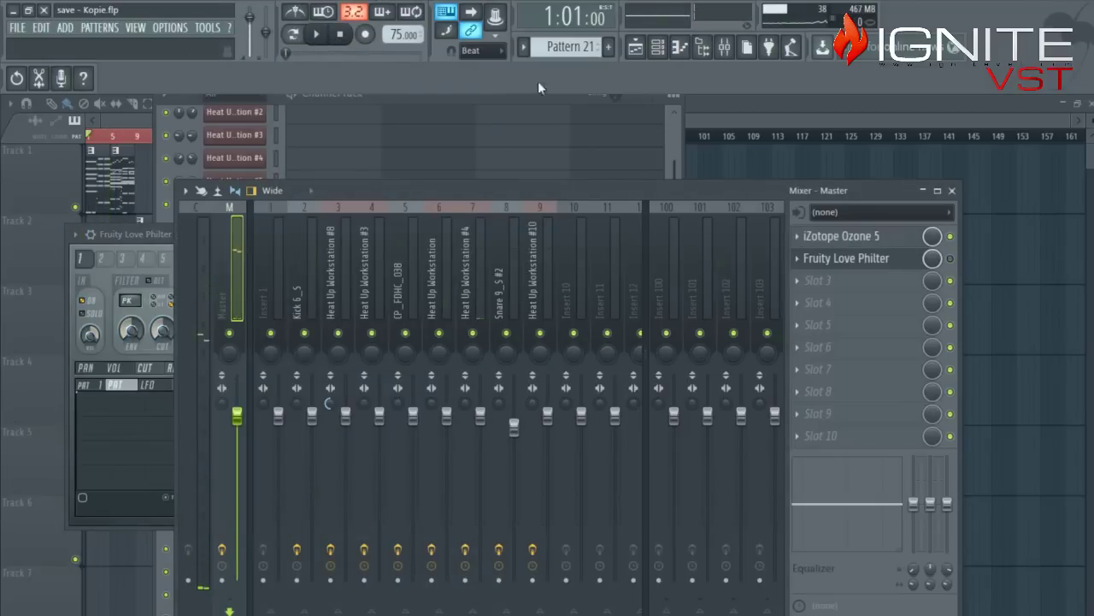
# - Bring the Playlist to the front and review the full arrangement from bar 1 during playback
pyautogui.click(739, 104)
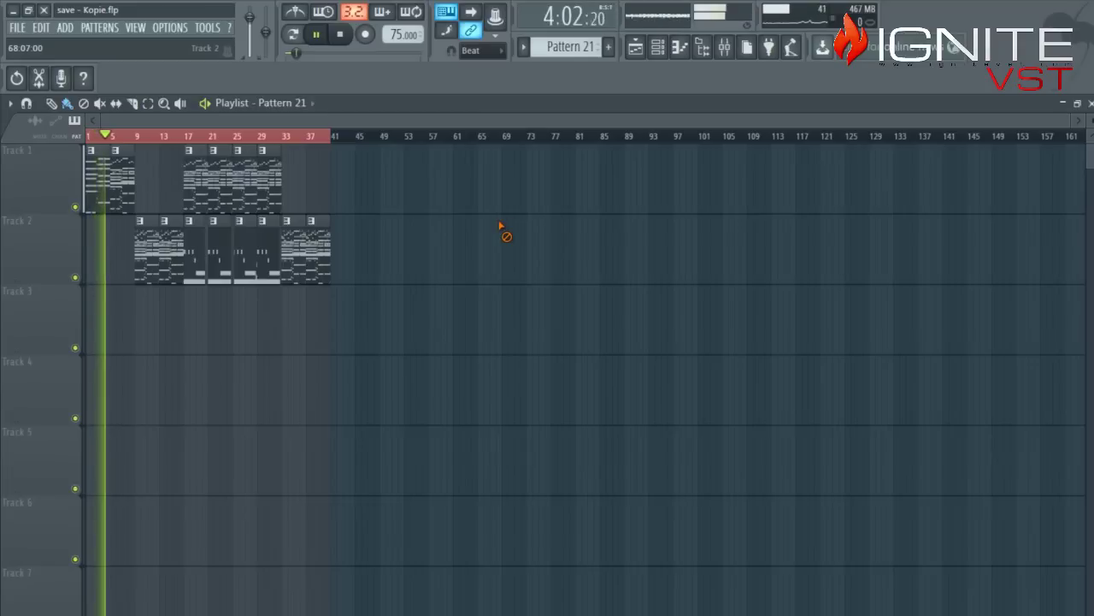
pyautogui.scroll(3, 408, 228)
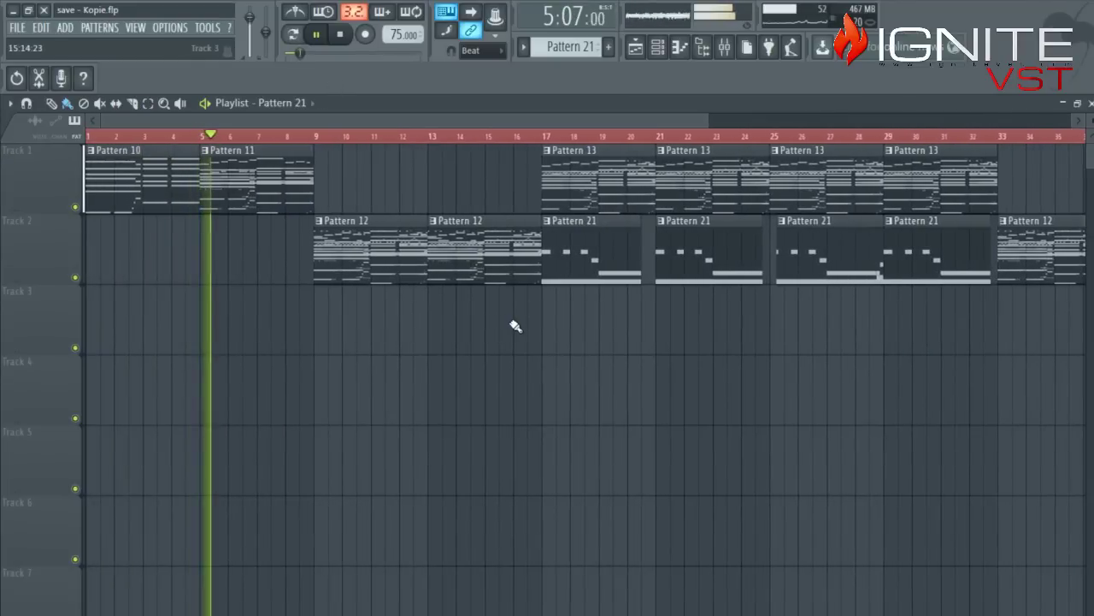
pyautogui.scroll(-2, 515, 326)
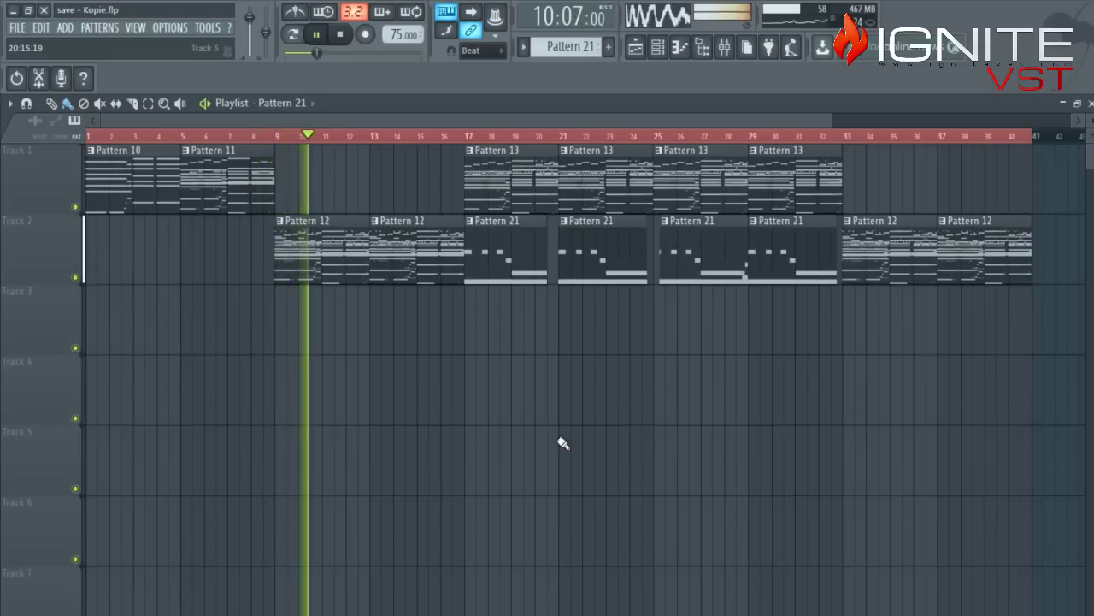
# - Switch to Pattern 14 to view its notes in the Channel Rack, and return to the Playlist during playback
pyautogui.press('F6')
pyautogui.scroll(2, 547, 385)
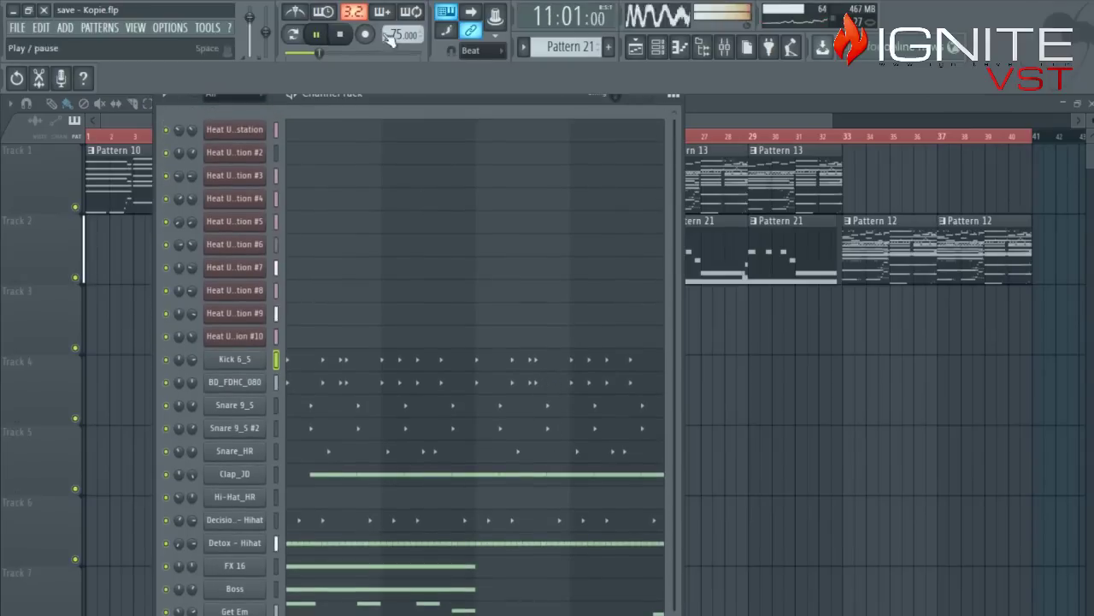
pyautogui.moveTo(560, 41); pyautogui.dragTo(560, 53)
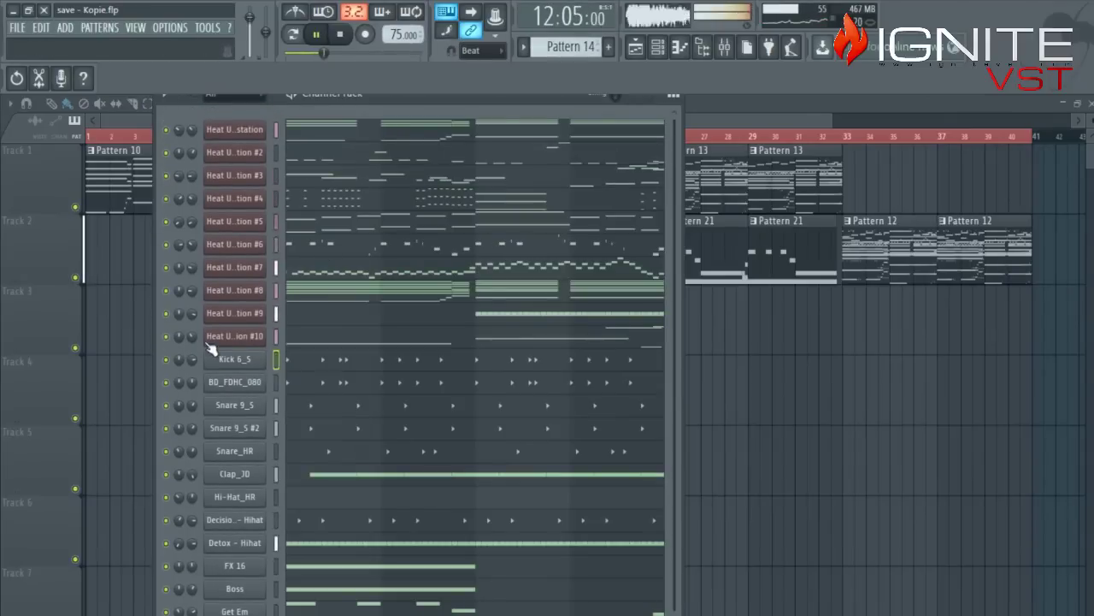
pyautogui.click(738, 115)
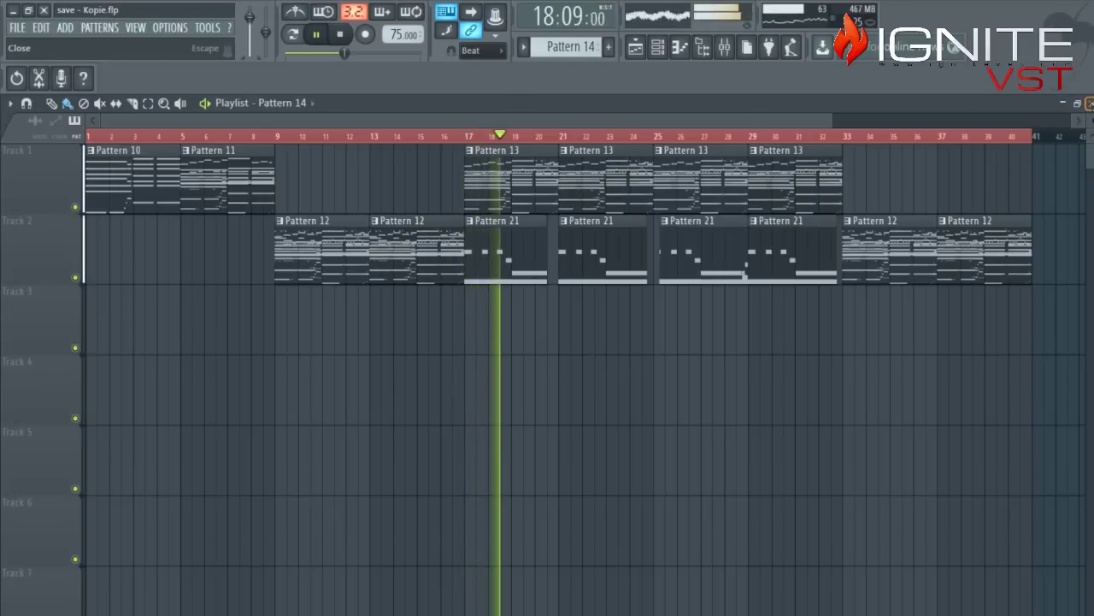
# - Select the Heat Up Workstation #5 channel, switch to Pattern 13 to view its notes, and return to the Playlist during playback
pyautogui.press('F6')
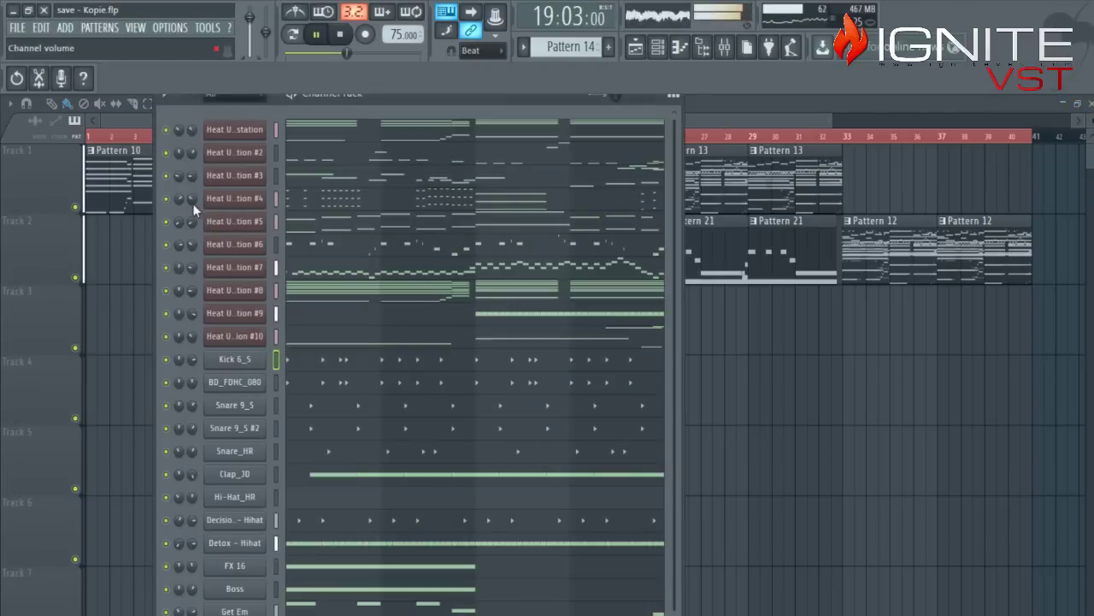
pyautogui.click(277, 221)
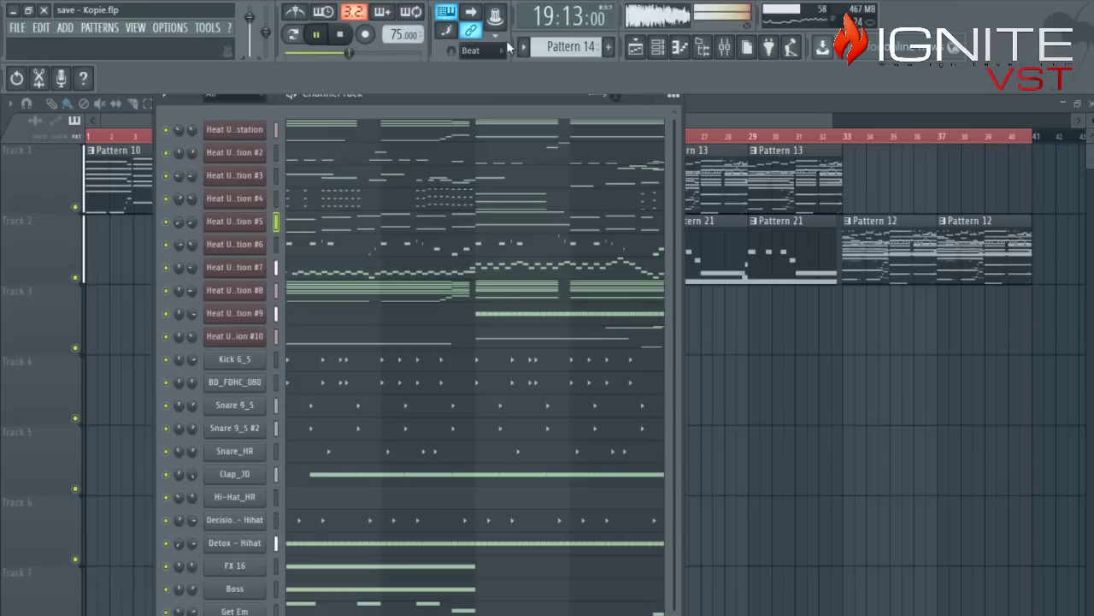
pyautogui.moveTo(570, 47); pyautogui.dragTo(570, 52)
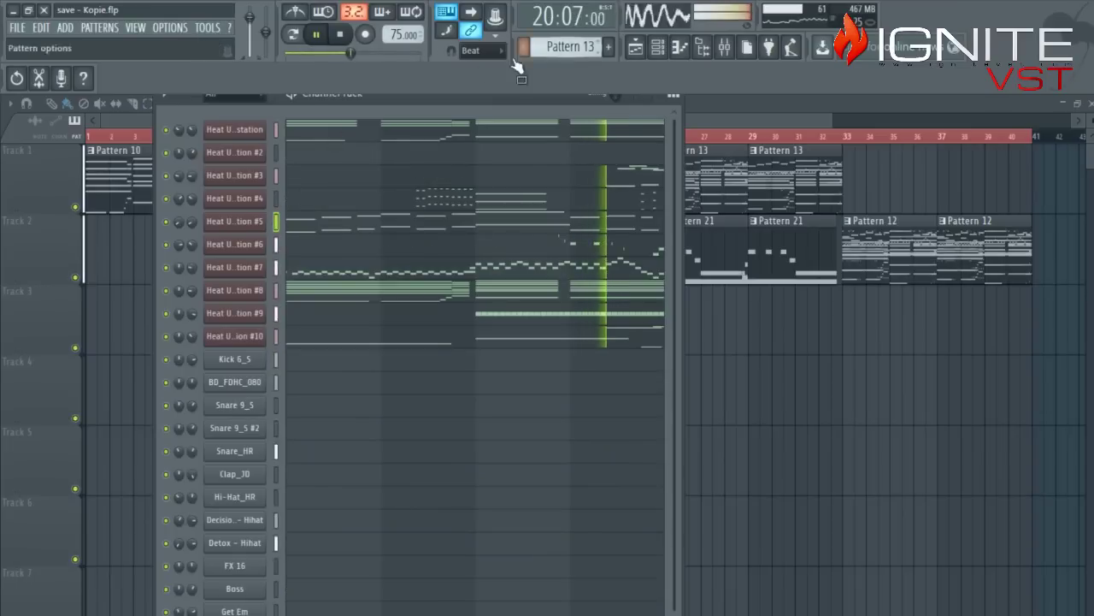
pyautogui.press('F6')
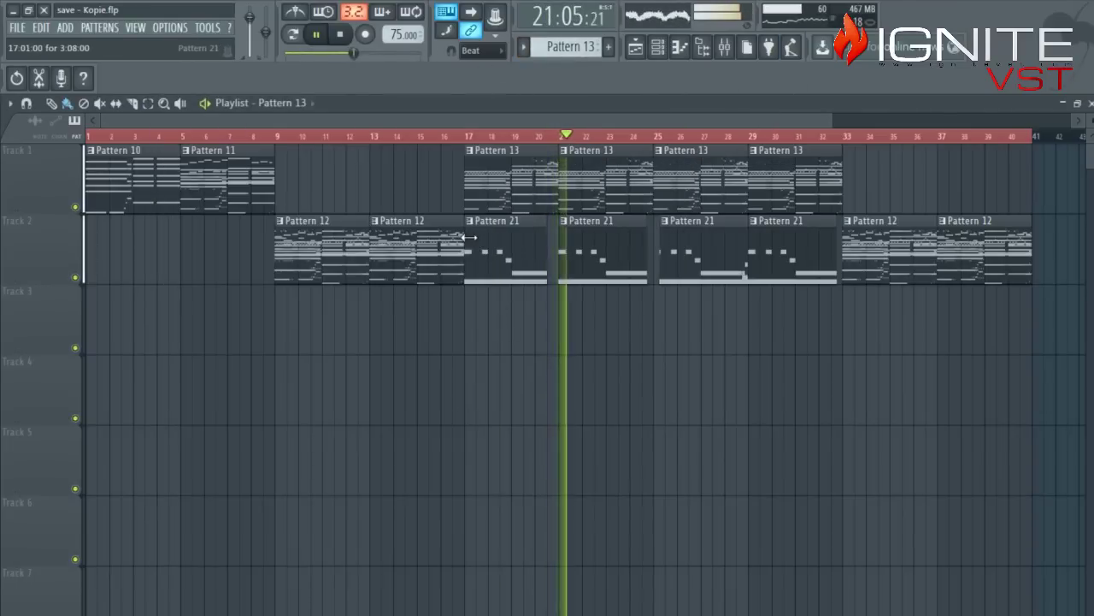
# - Try trimming the start of the first Pattern 21 clip at bar 17, audition it, restore the clip, and restart playback just before it
pyautogui.moveTo(469, 238); pyautogui.dragTo(478, 241)
pyautogui.click(437, 137)
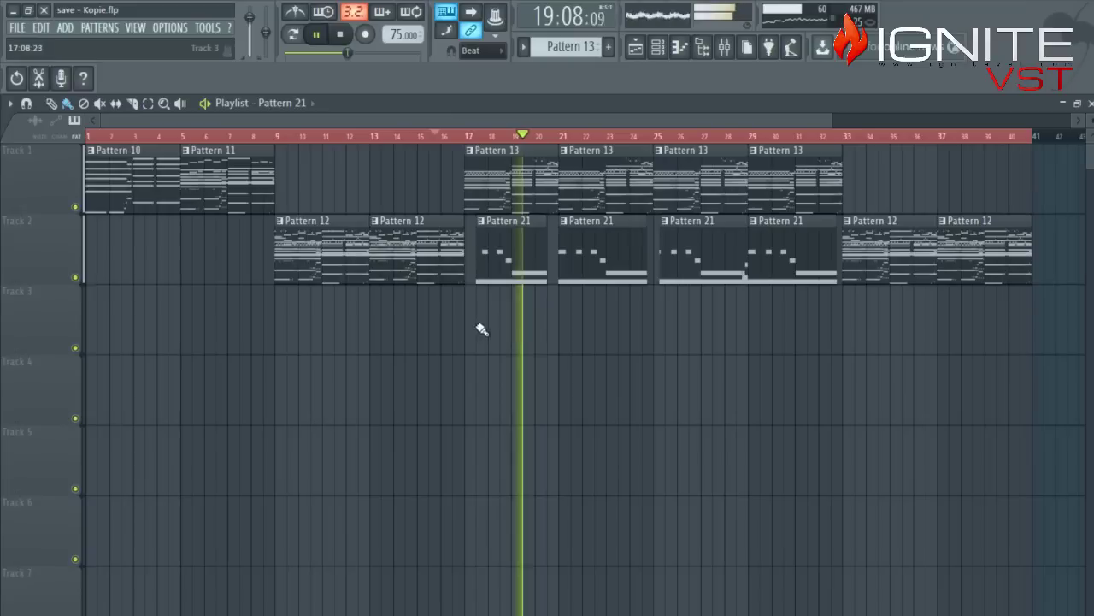
pyautogui.click(341, 35)
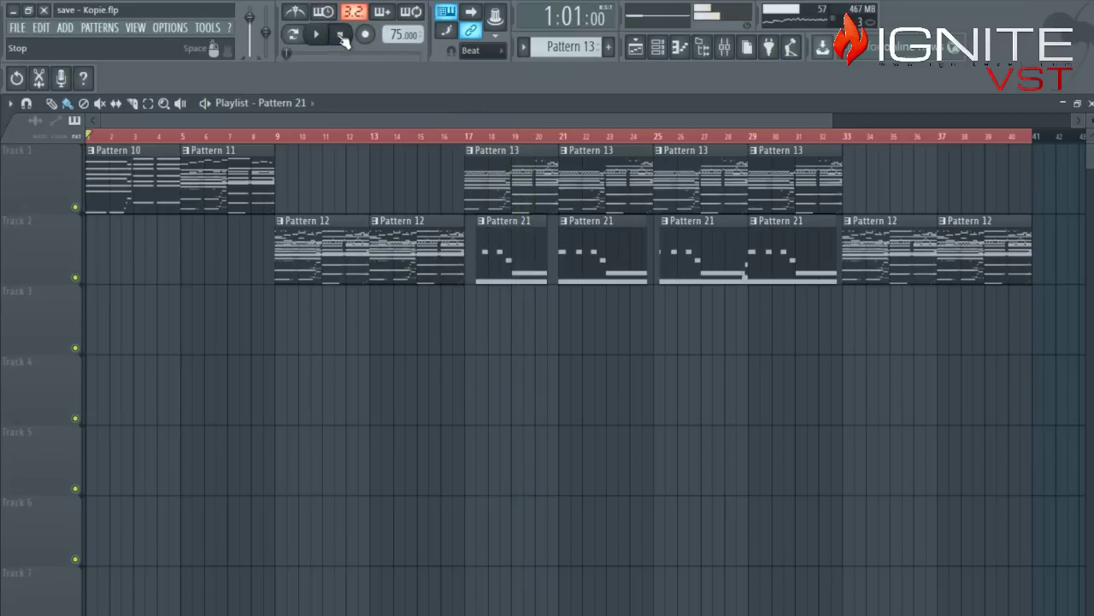
pyautogui.click(429, 128)
pyautogui.press('space')
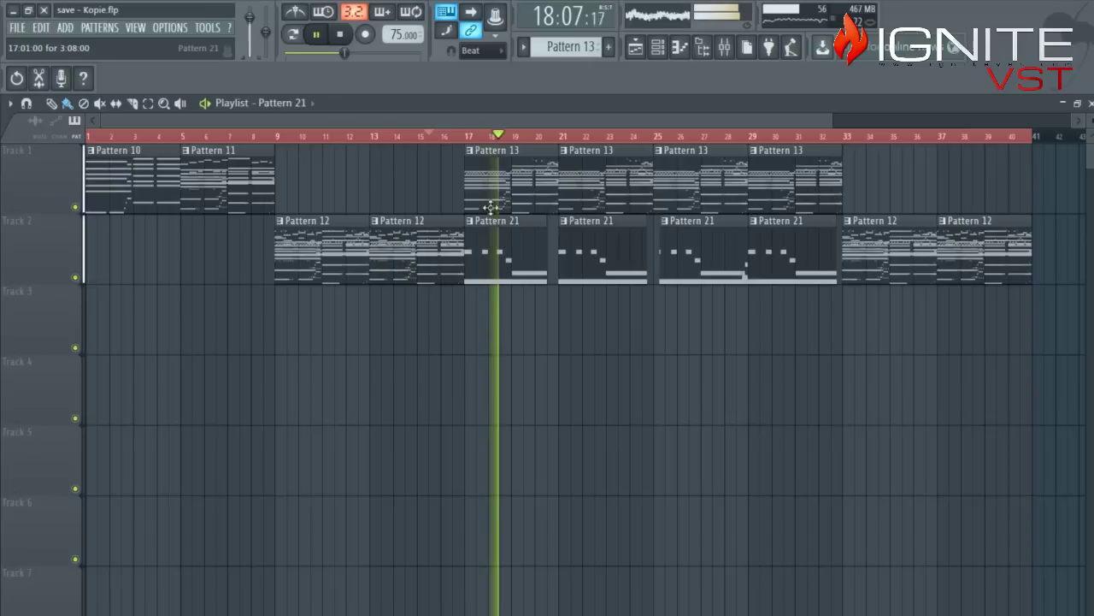
# - Try trimming the start of the first Pattern 13 clip at bar 17 in small increments, auditioning the transition before restoring the clip
pyautogui.moveTo(465, 187); pyautogui.dragTo(469, 186)
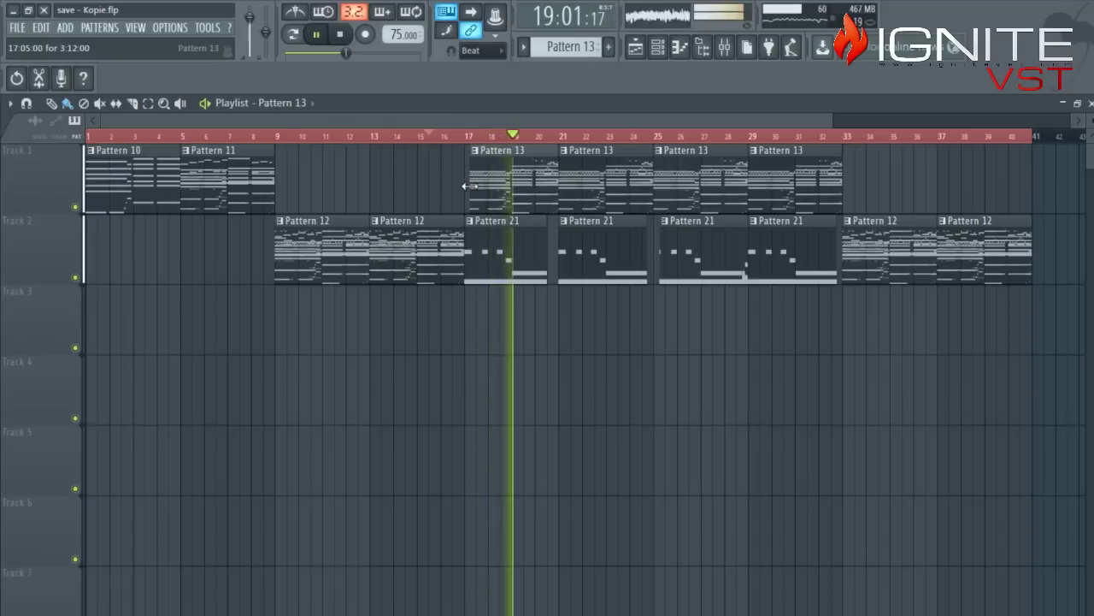
pyautogui.press('space')
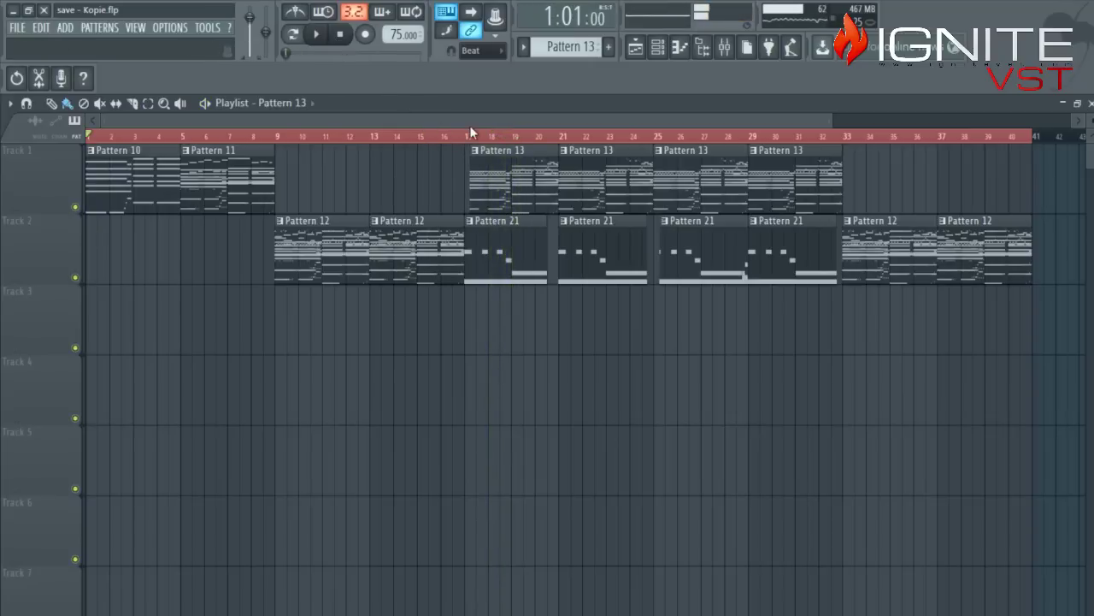
pyautogui.press('space')
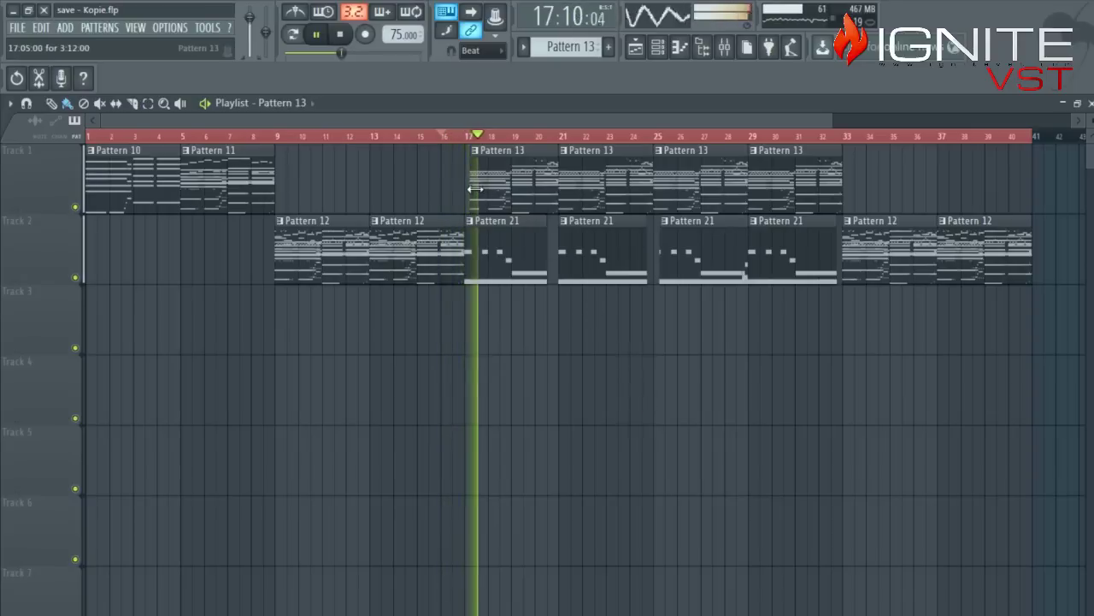
pyautogui.moveTo(476, 188); pyautogui.dragTo(481, 188)
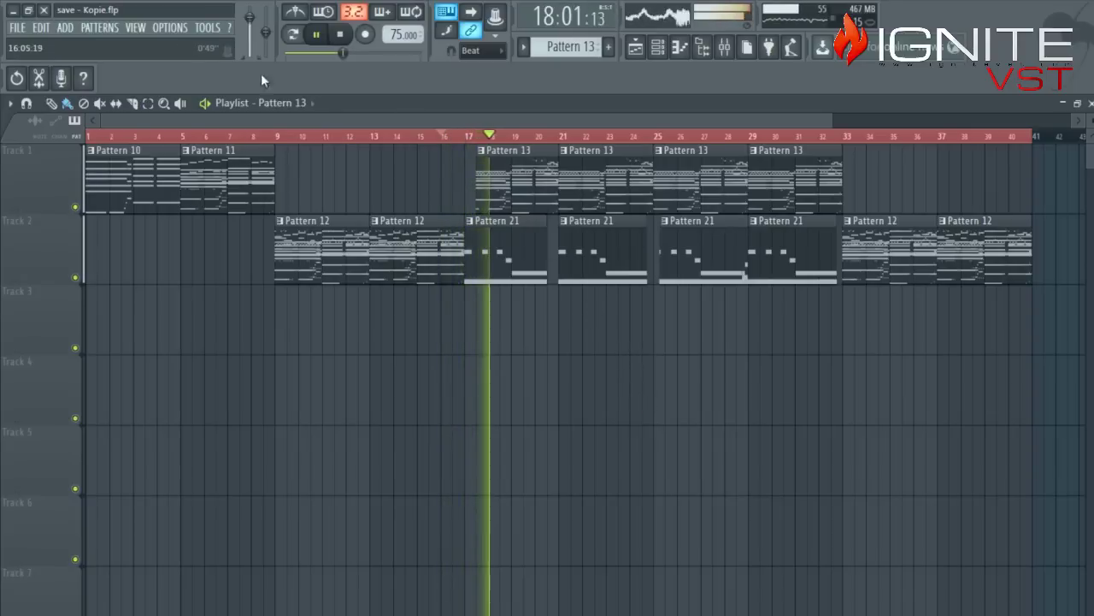
pyautogui.click(340, 34)
pyautogui.click(455, 138)
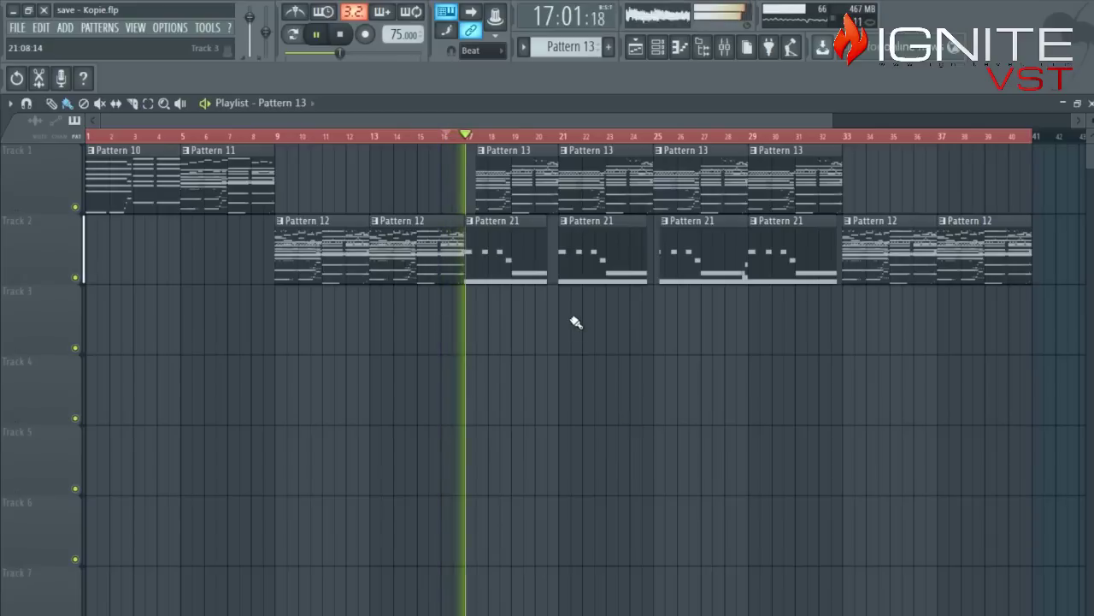
pyautogui.click(340, 34)
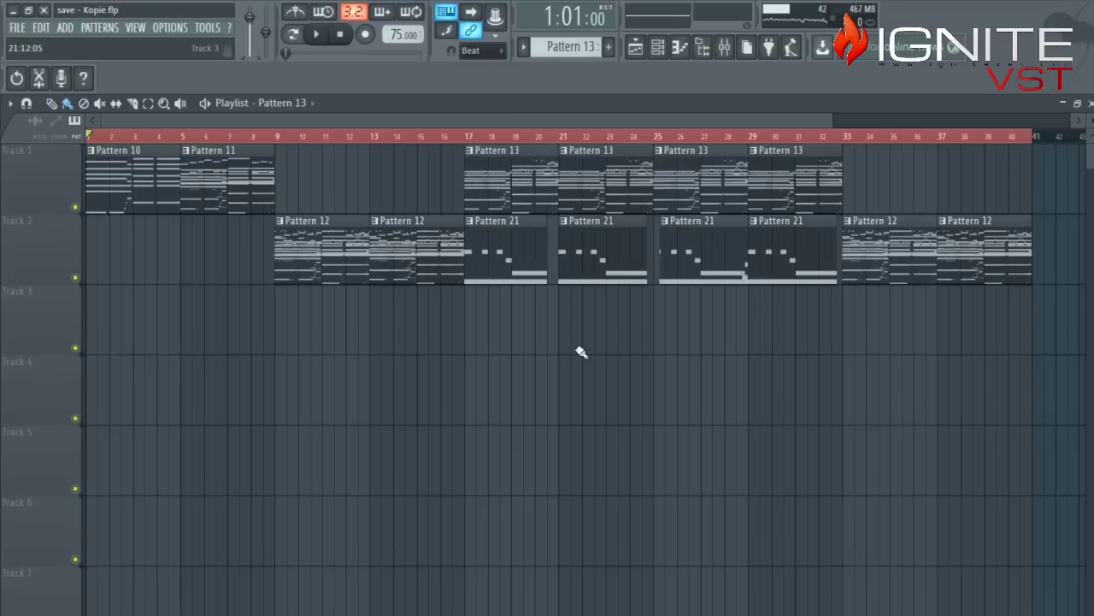
# - Copy the notes of all channels in Pattern 13 and paste them into the empty Pattern 22
pyautogui.doubleClick(492, 181)
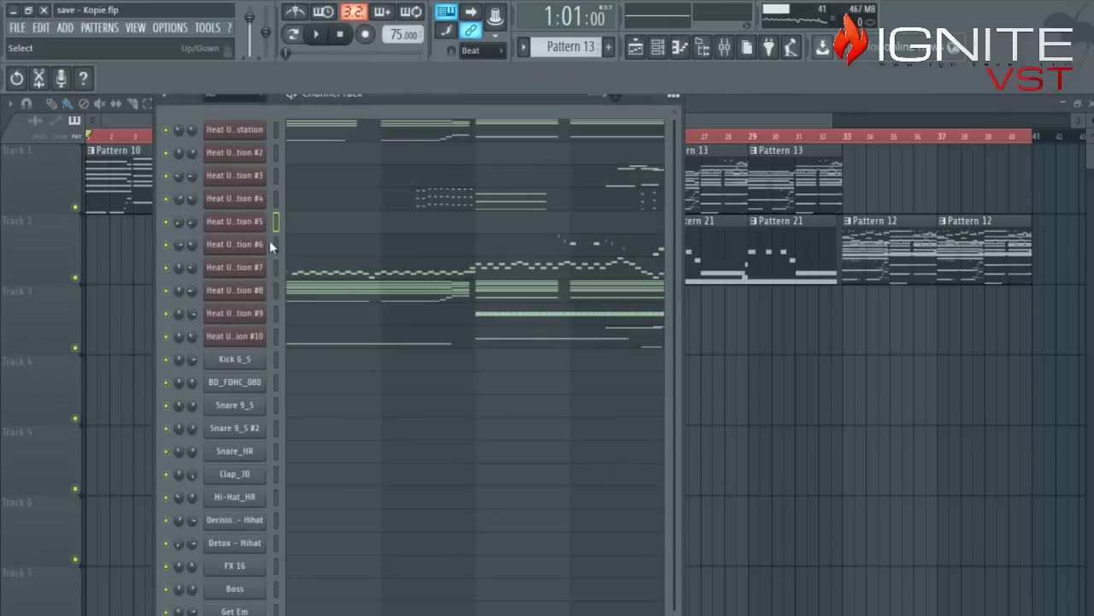
pyautogui.hotkey('ctrl', 'a')
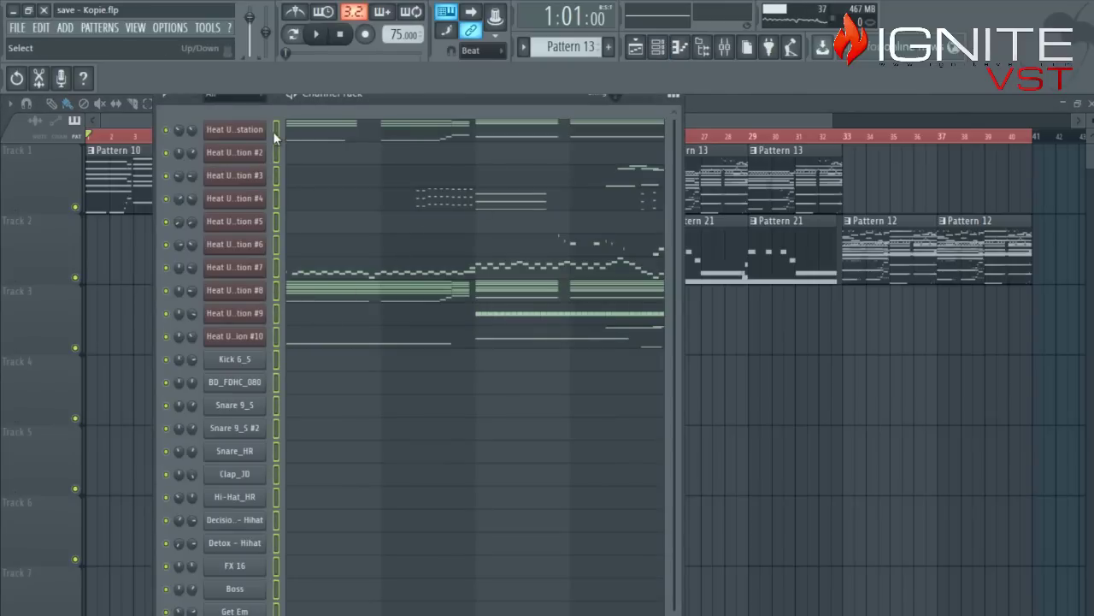
pyautogui.press('KP_Add')
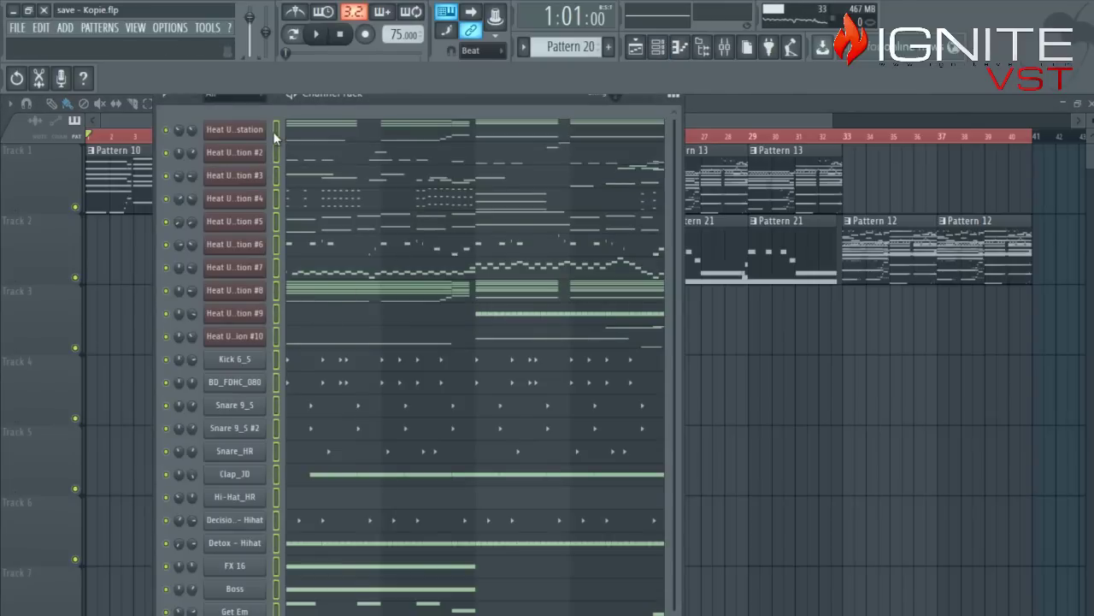
pyautogui.press('KP_Add')
pyautogui.press('KP_Add')
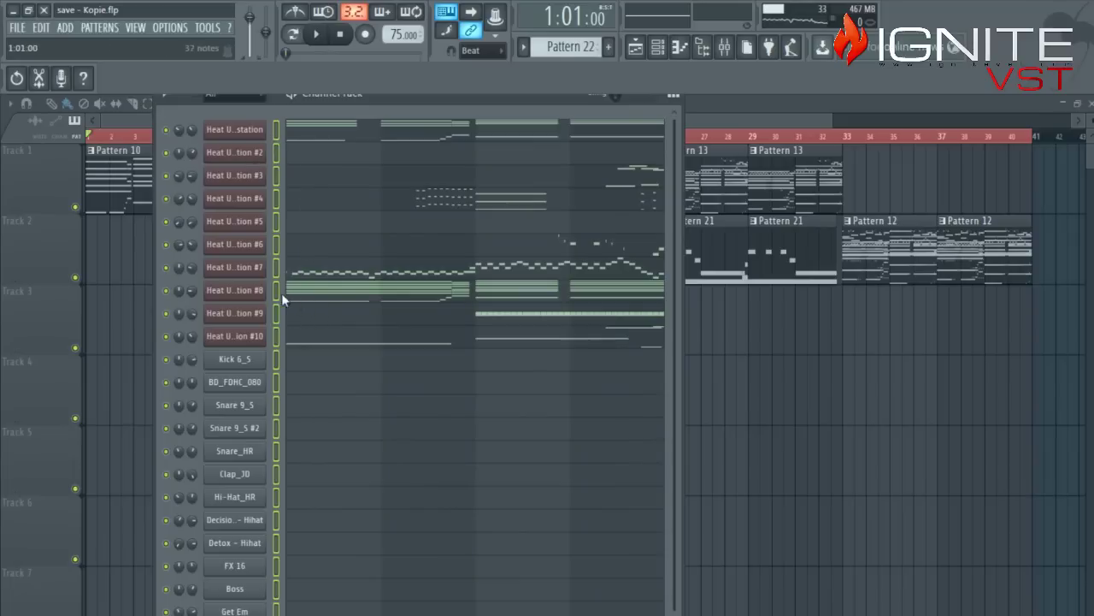
# - Delete the sustained chord notes in the first two bars of the first Heat Up Workstation channel in Pattern 22
pyautogui.click(274, 132)
pyautogui.click(324, 137)
pyautogui.rightClick(354, 203)
pyautogui.rightClick(353, 247)
pyautogui.rightClick(351, 285)
pyautogui.rightClick(345, 533)
pyautogui.rightClick(124, 533)
pyautogui.rightClick(126, 285)
pyautogui.rightClick(130, 248)
pyautogui.rightClick(137, 203)
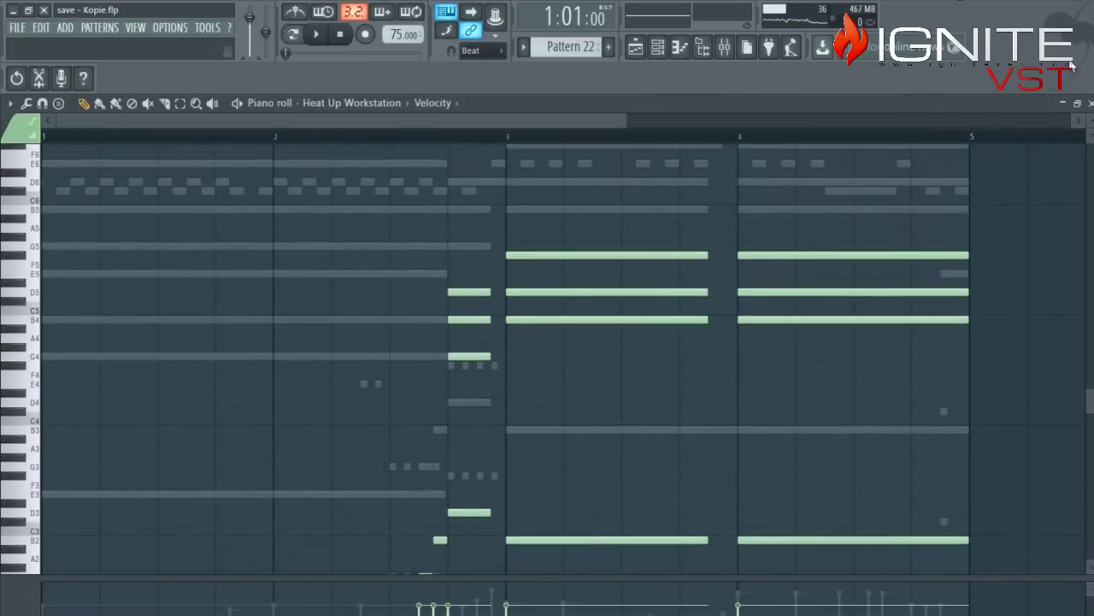
pyautogui.click(1089, 102)
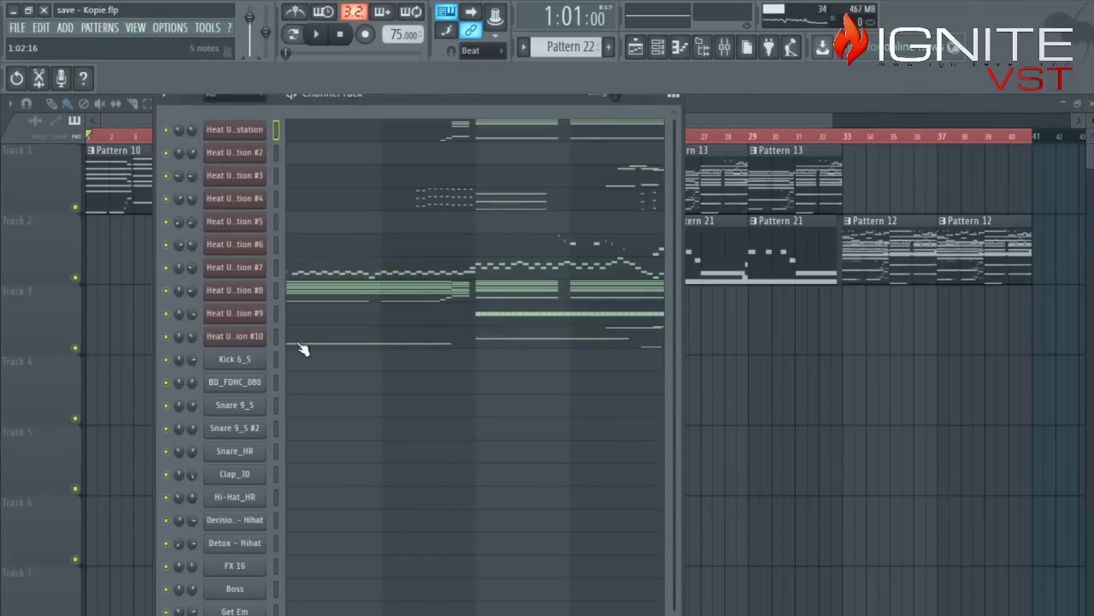
# - Delete the long opening note of Heat Up Workstation #10 in Pattern 22 and return to the Playlist
pyautogui.click(359, 345)
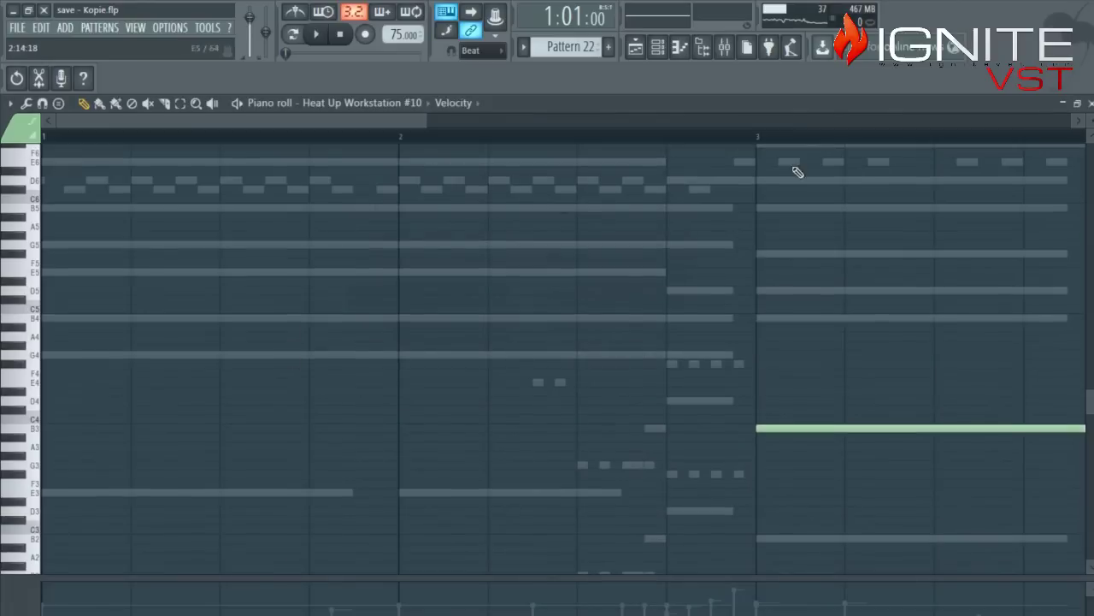
pyautogui.click(1090, 103)
pyautogui.click(829, 99)
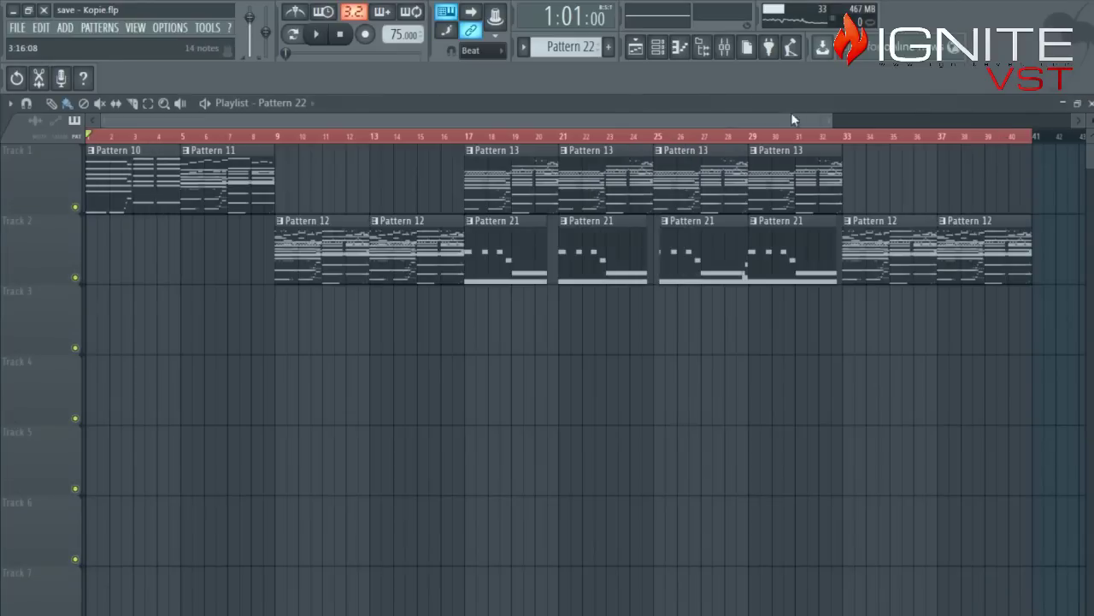
# - Replace the Pattern 13 clip at bar 17 on Track 1 with Pattern 22, and play the transition from just before it
pyautogui.click(483, 334)
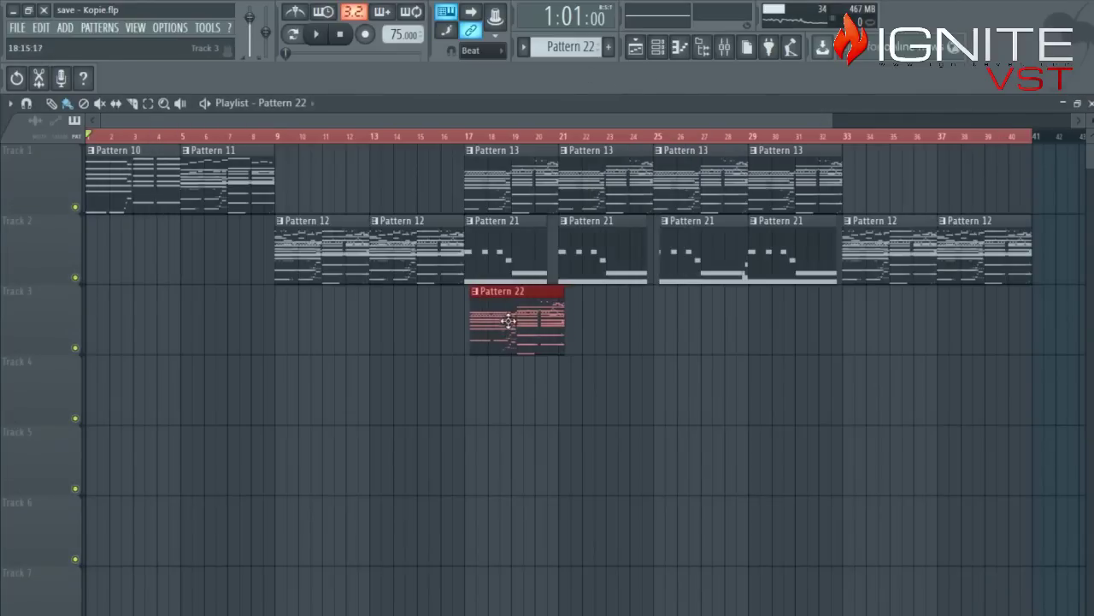
pyautogui.rightClick(492, 172)
pyautogui.moveTo(513, 290); pyautogui.dragTo(516, 138)
pyautogui.click(492, 139)
pyautogui.press('space')
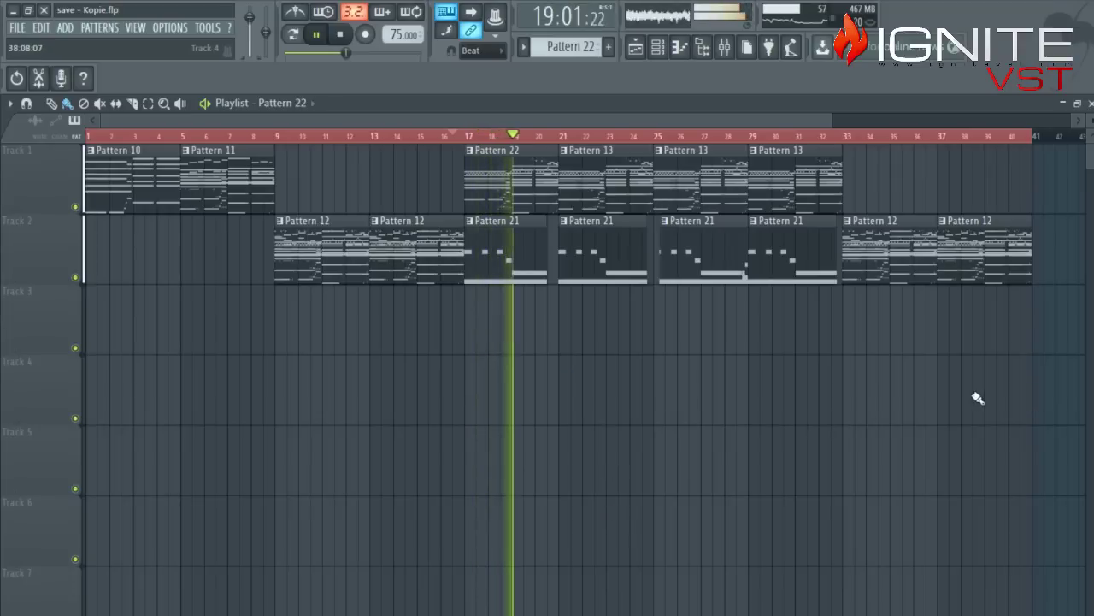
# - Duplicate all Playlist clips from bar 17 to the end so the copy starts at bar 41, review the arrangement, and stop playback
pyautogui.moveTo(754, 120); pyautogui.dragTo(862, 123)
pyautogui.moveTo(1001, 422)
pyautogui.mouseDown()
pyautogui.moveTo(503, 219)
pyautogui.moveTo(367, 149)
pyautogui.mouseUp()
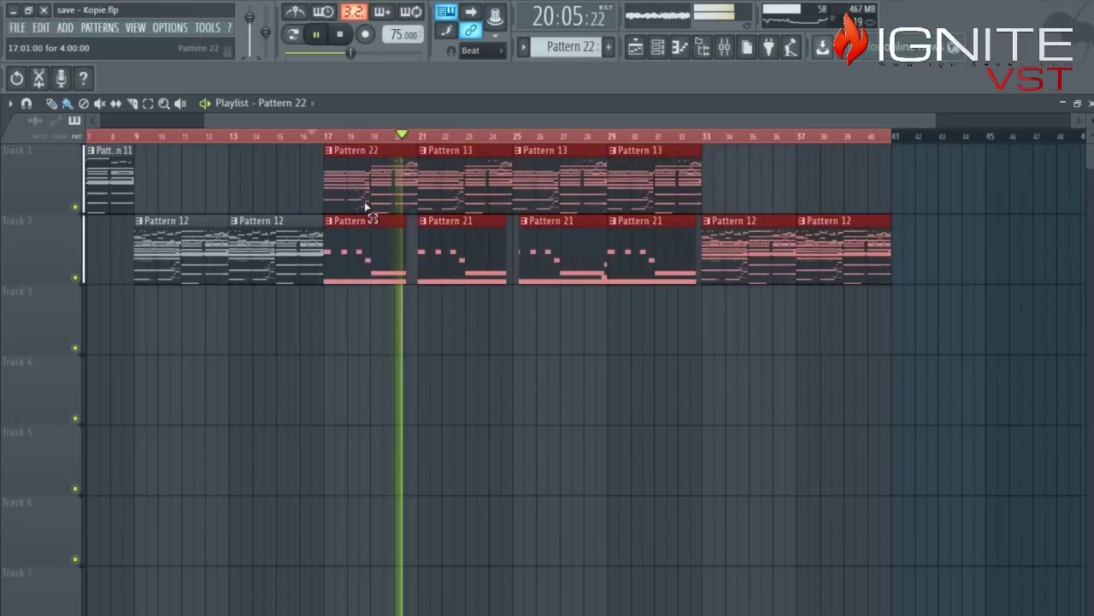
pyautogui.moveTo(418, 189); pyautogui.dragTo(940, 191)
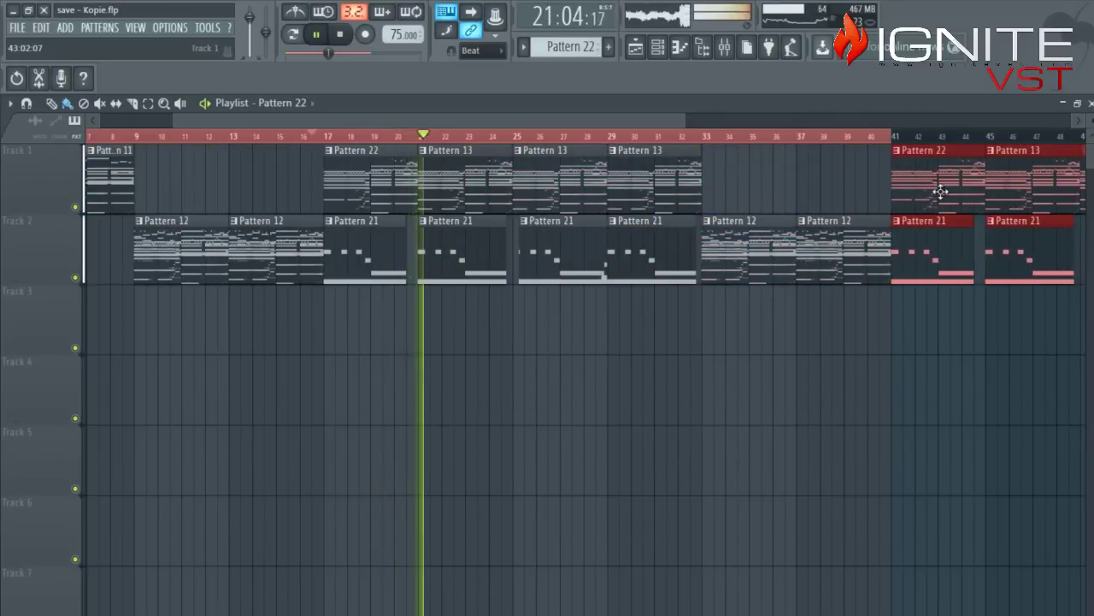
pyautogui.click(835, 390)
pyautogui.keyDown('ctrl'); pyautogui.rightClick(836, 390); pyautogui.keyUp('ctrl')
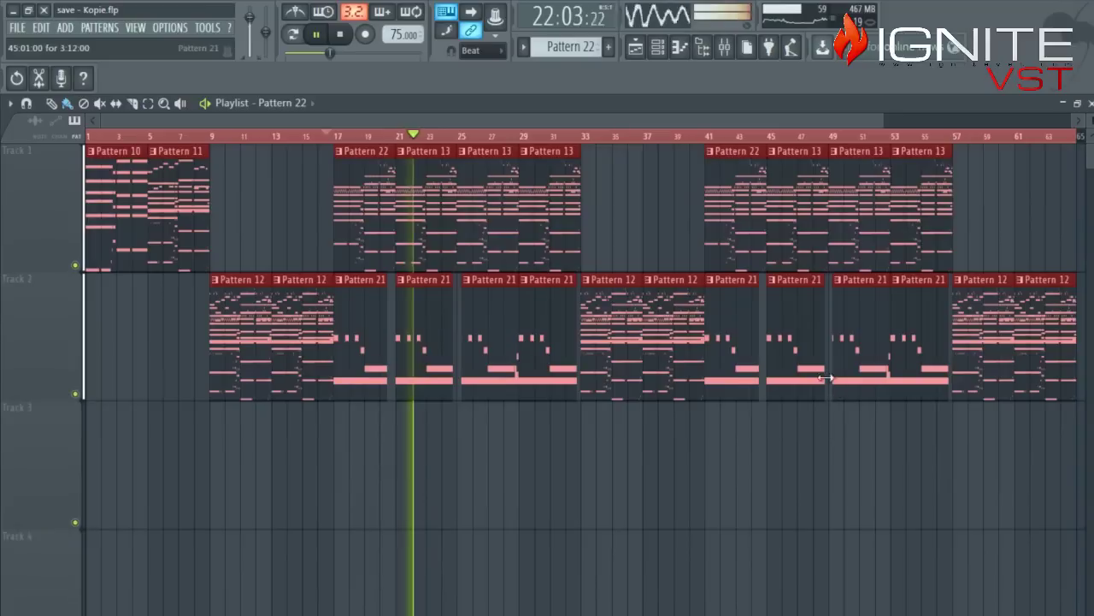
pyautogui.keyDown('ctrl'); pyautogui.click(764, 553); pyautogui.keyUp('ctrl')
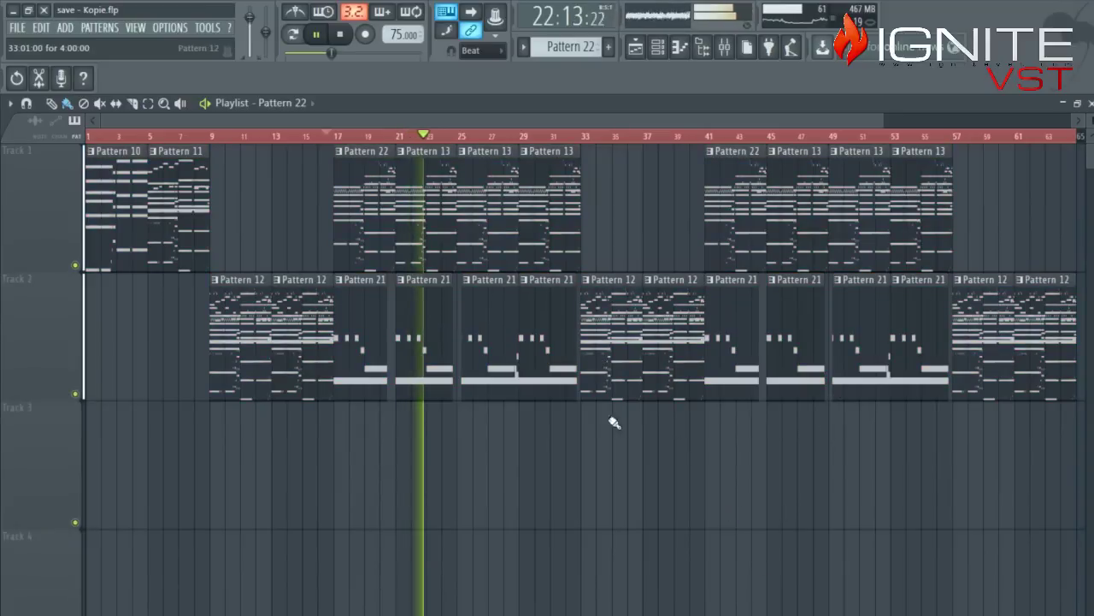
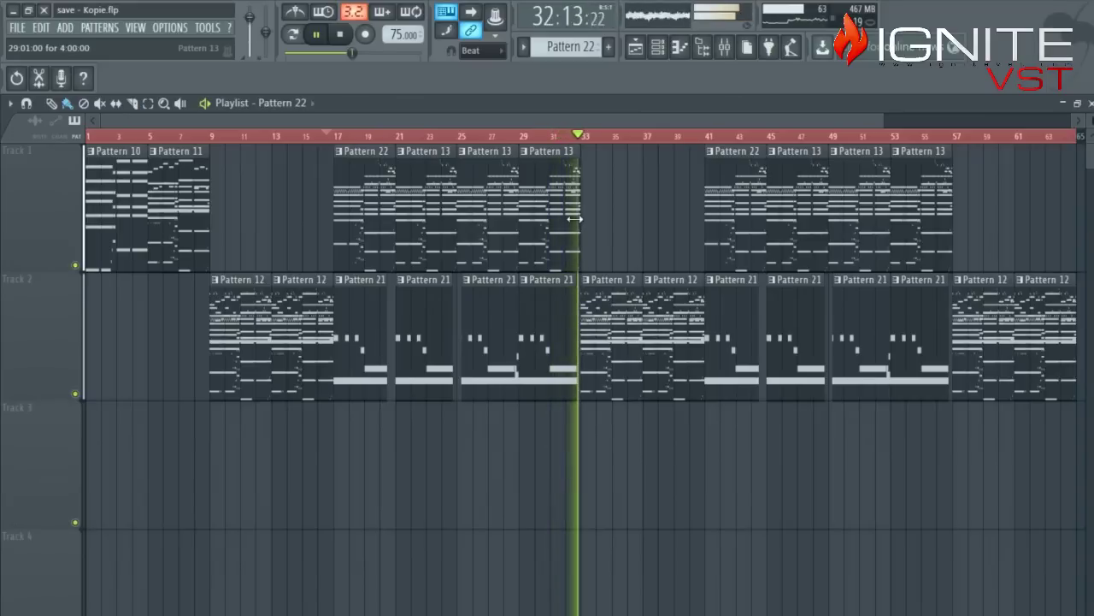
pyautogui.click(341, 35)
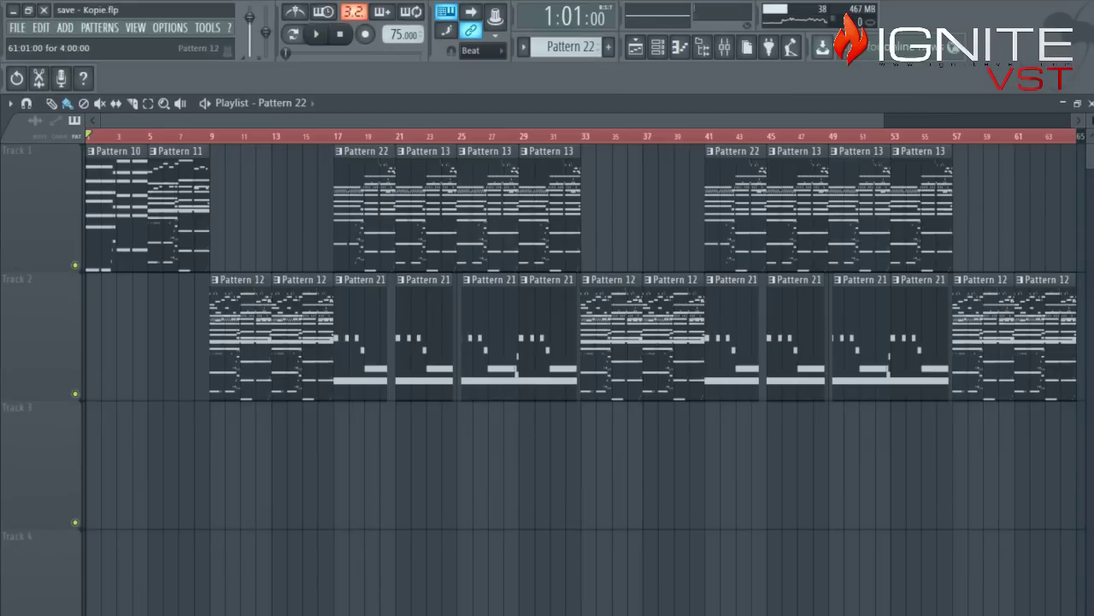
pyautogui.hotkey('alt', 'Tab')
pyautogui.press('Tab')
pyautogui.press('Tab')
pyautogui.press('Tab')
pyautogui.press('Tab')
pyautogui.press('Tab')
pyautogui.press('Tab')
pyautogui.press('Tab')
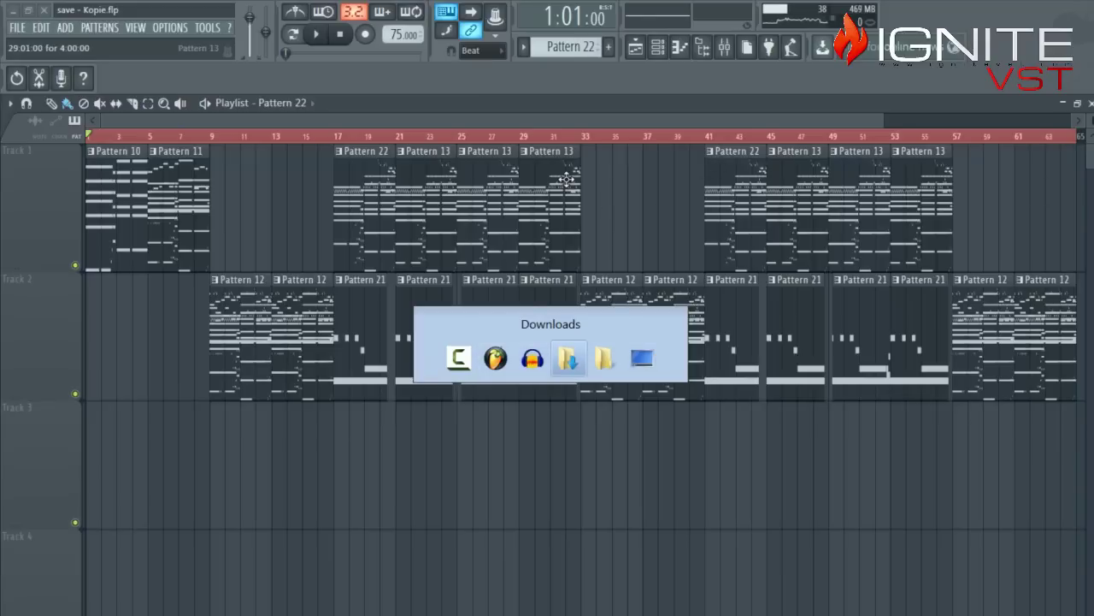
pyautogui.press('Tab')
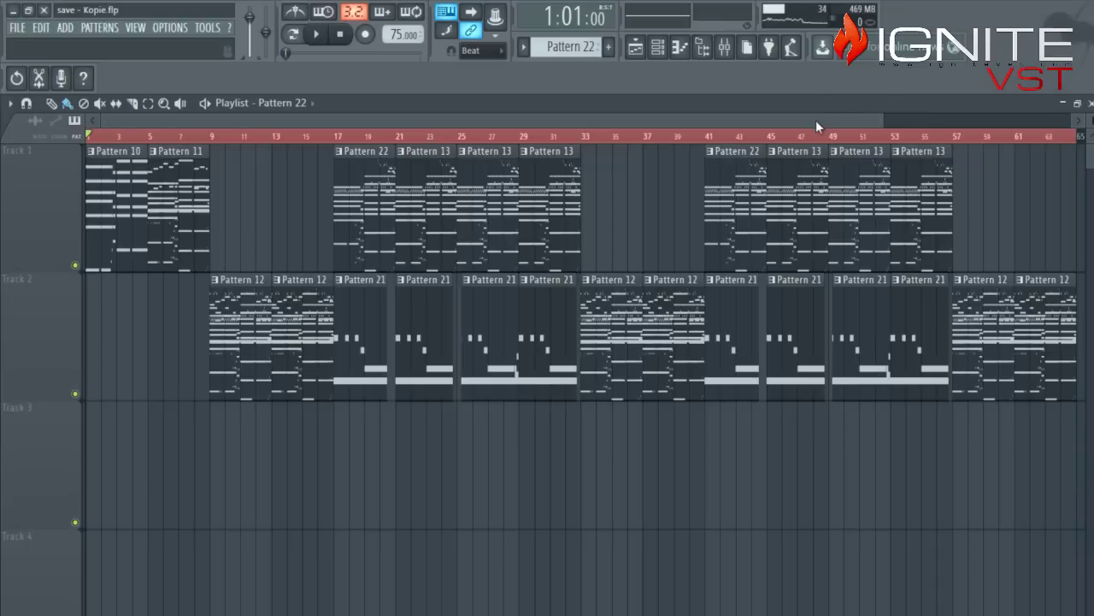
# - Open the FX folder of the Ignite Vst drum kit in the Browser and preview samples FX 5, FX 3, FX 15 and FX 14
pyautogui.hotkey('alt', 'F8')
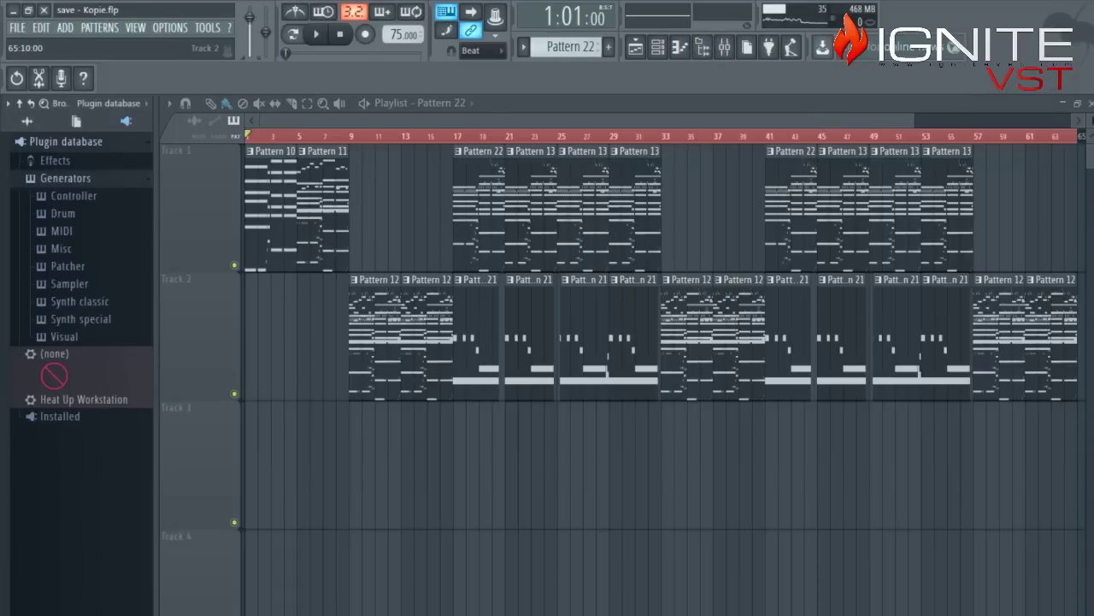
pyautogui.moveTo(742, 165); pyautogui.dragTo(108, 503)
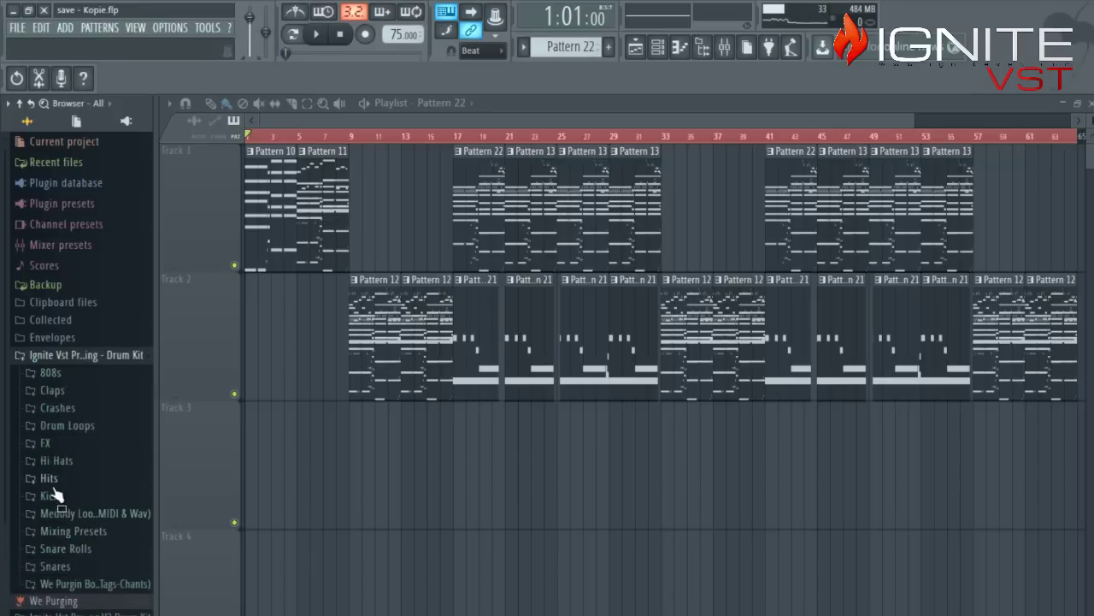
pyautogui.click(58, 451)
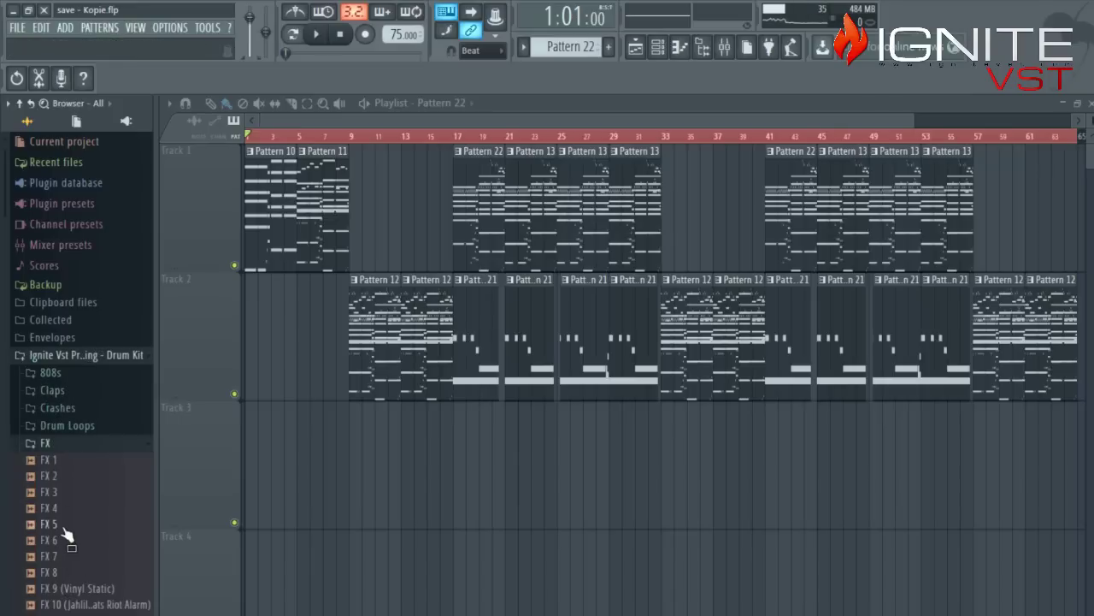
pyautogui.click(64, 527)
pyautogui.click(64, 494)
pyautogui.scroll(-3, 67, 587)
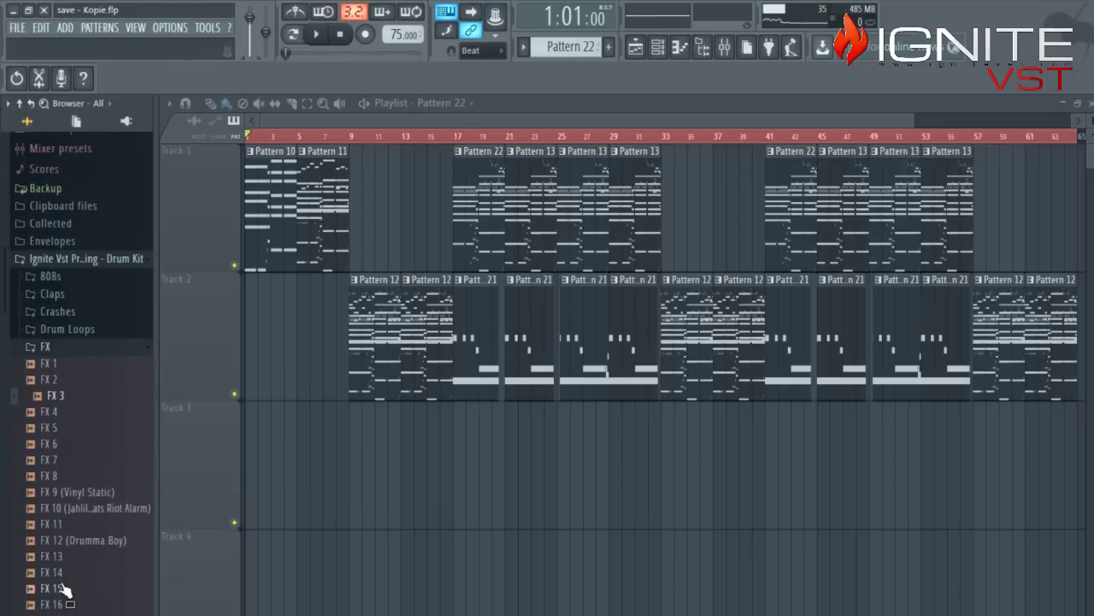
pyautogui.click(62, 588)
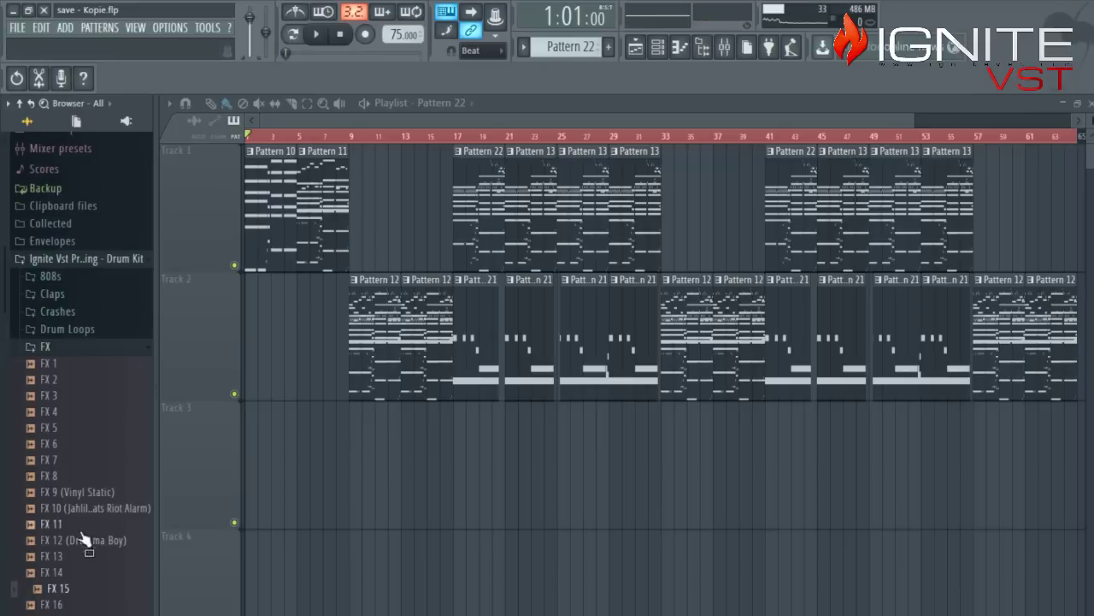
pyautogui.click(84, 572)
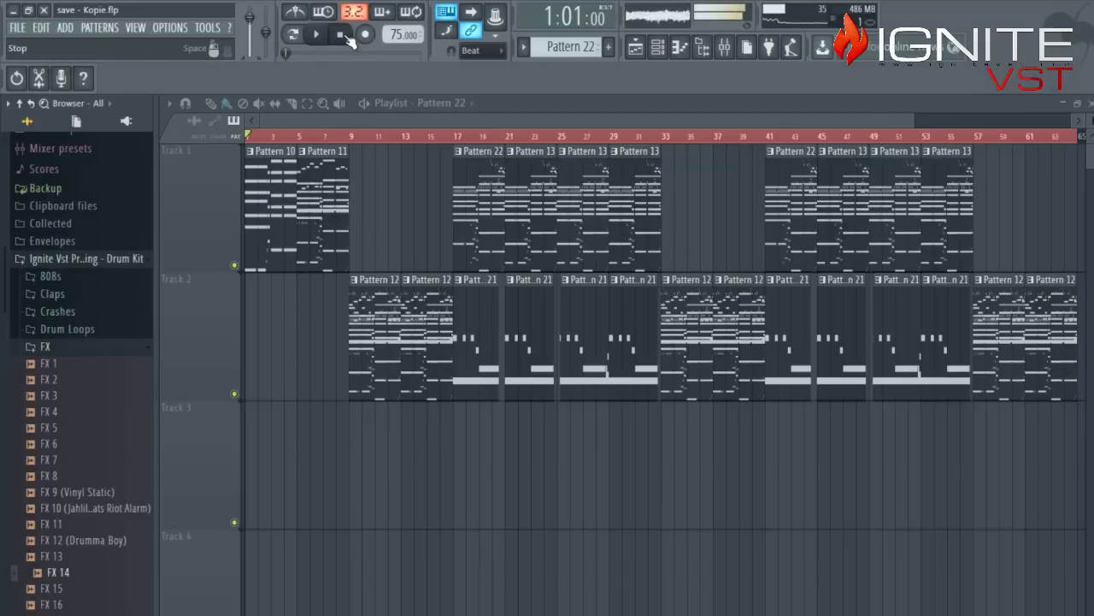
pyautogui.click(346, 38)
# - Place the FX 14 sample on Track 3 and move it to 32:09:00, leading into bar 33
pyautogui.moveTo(473, 474); pyautogui.dragTo(469, 475)
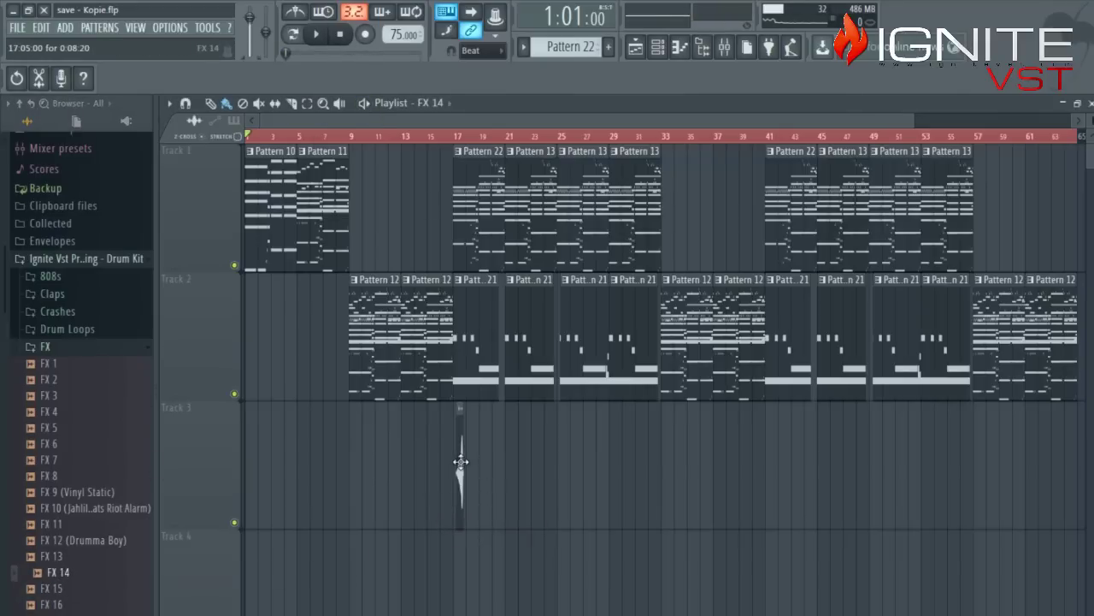
pyautogui.moveTo(461, 462); pyautogui.dragTo(652, 460)
pyautogui.scroll(6, 654, 460)
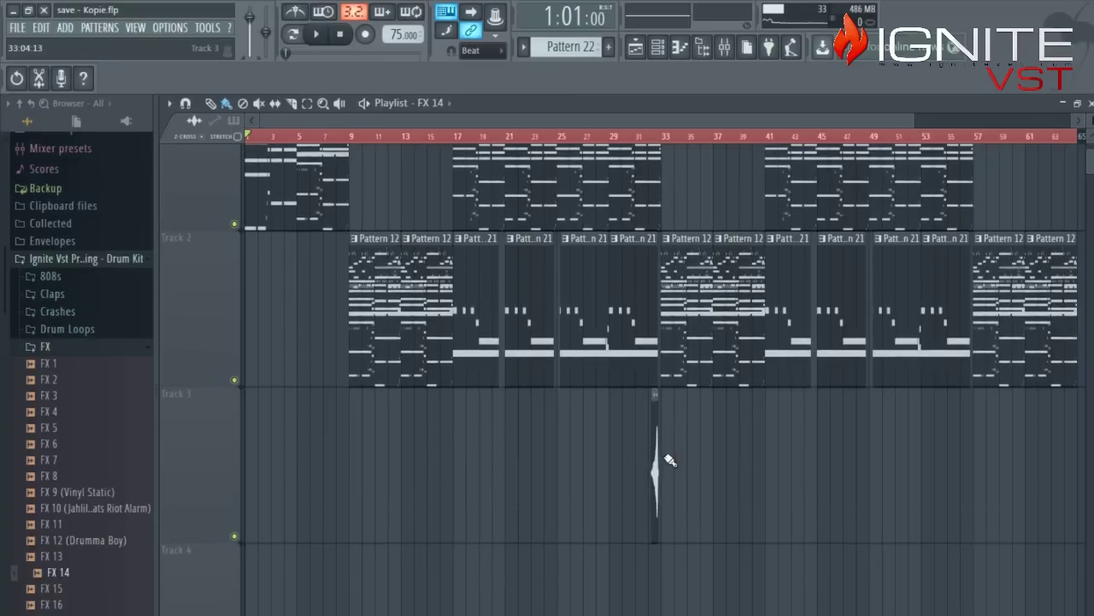
pyautogui.scroll(1, 670, 460)
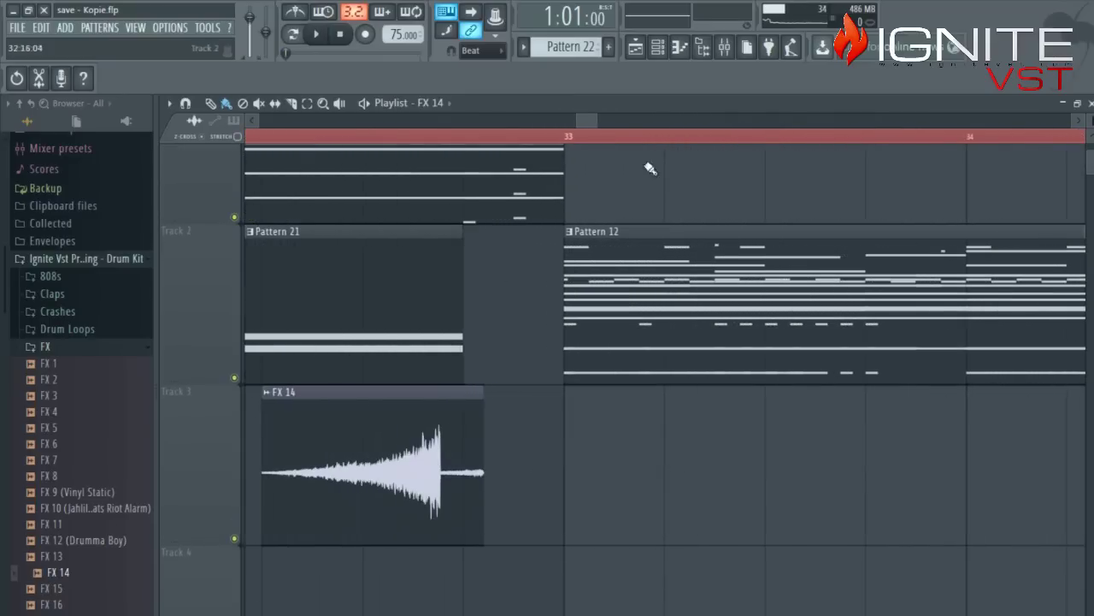
pyautogui.moveTo(395, 477); pyautogui.dragTo(496, 478)
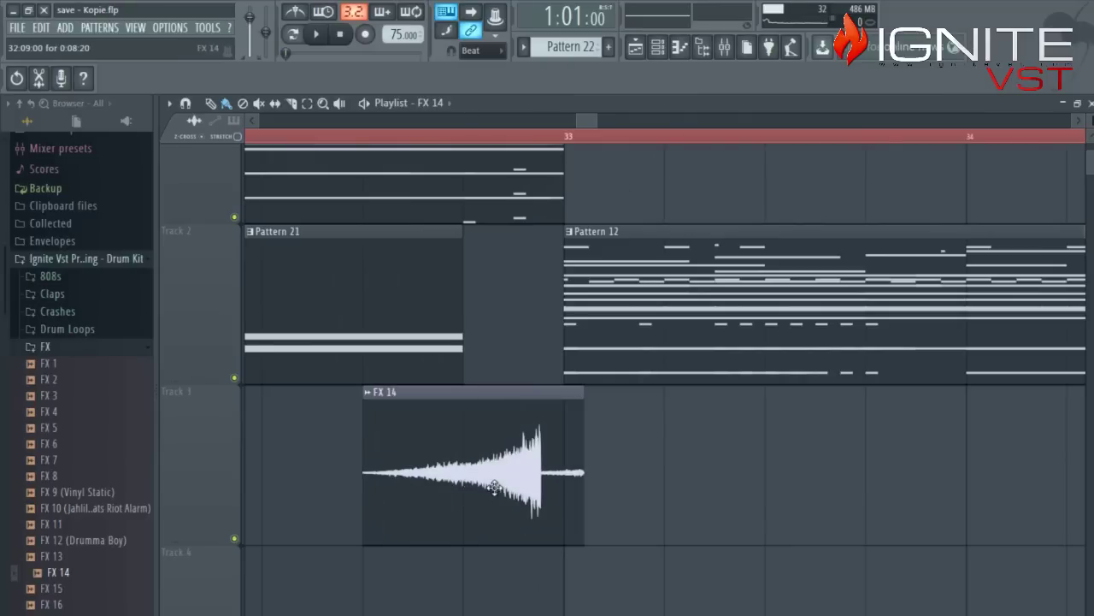
# - Set the snap to (none) and nudge the FX 14 clip so its loudest peak ends exactly on bar 33
pyautogui.click(482, 50)
pyautogui.click(479, 105)
pyautogui.moveTo(462, 496); pyautogui.dragTo(489, 493)
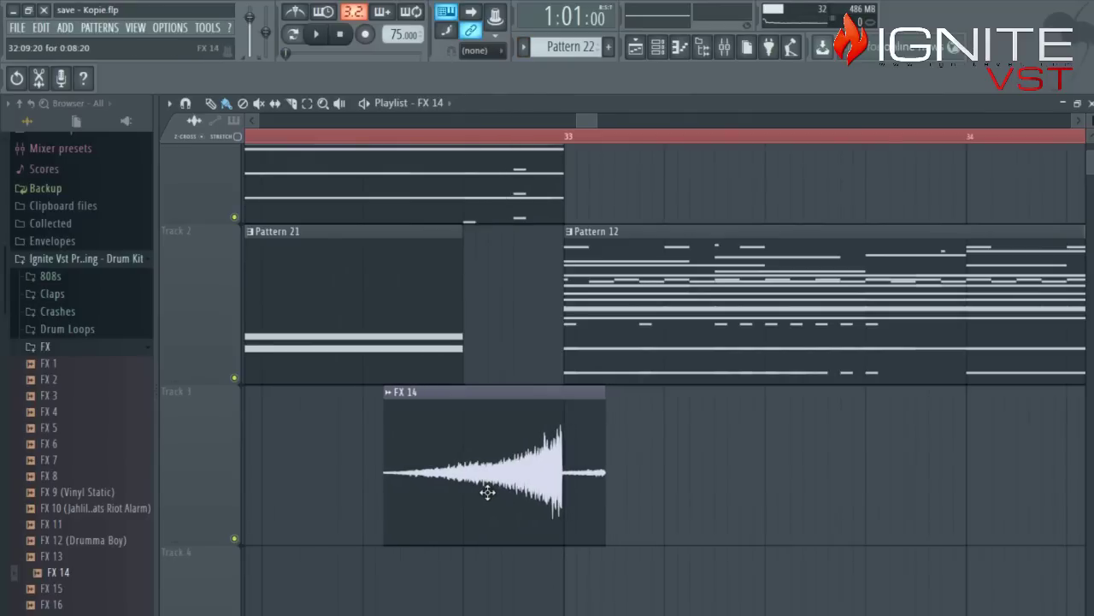
pyautogui.scroll(4, 652, 496)
pyautogui.moveTo(412, 492); pyautogui.dragTo(426, 492)
pyautogui.scroll(-6, 426, 493)
pyautogui.scroll(-5, 462, 471)
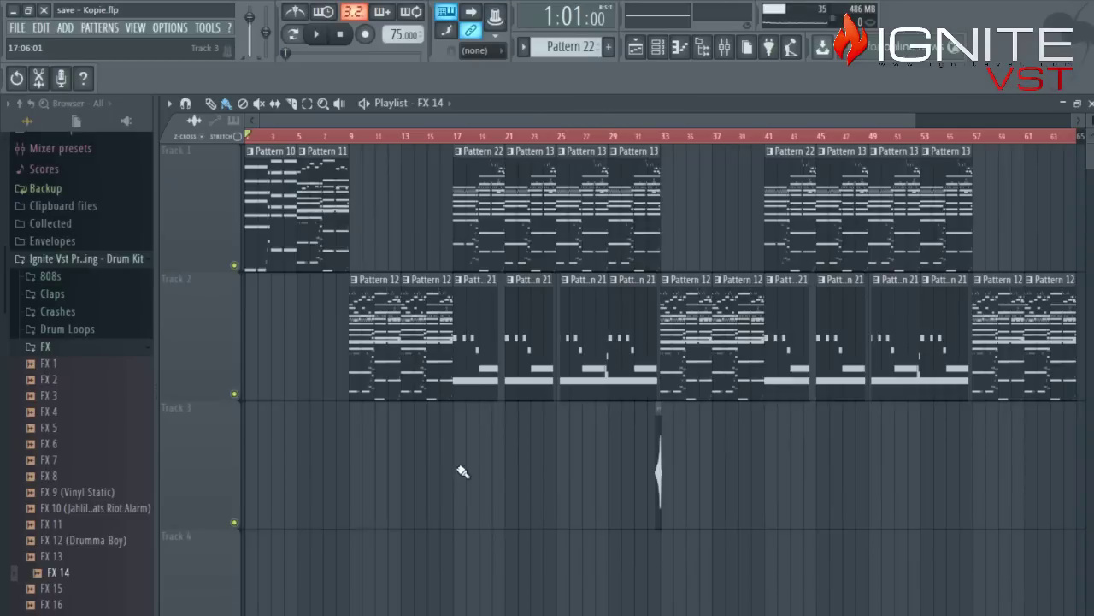
# - Play the arrangement from around bar 30 to check how FX 14 fits, and stop playback
pyautogui.press('F6')
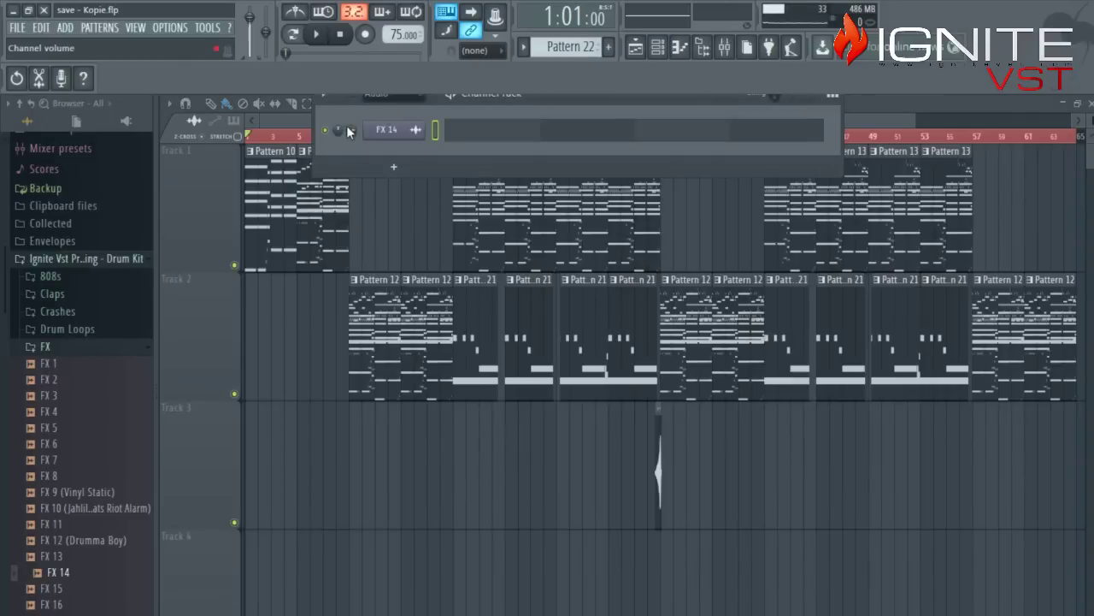
pyautogui.press('F6')
pyautogui.press('space')
pyautogui.click(612, 136)
pyautogui.click(635, 137)
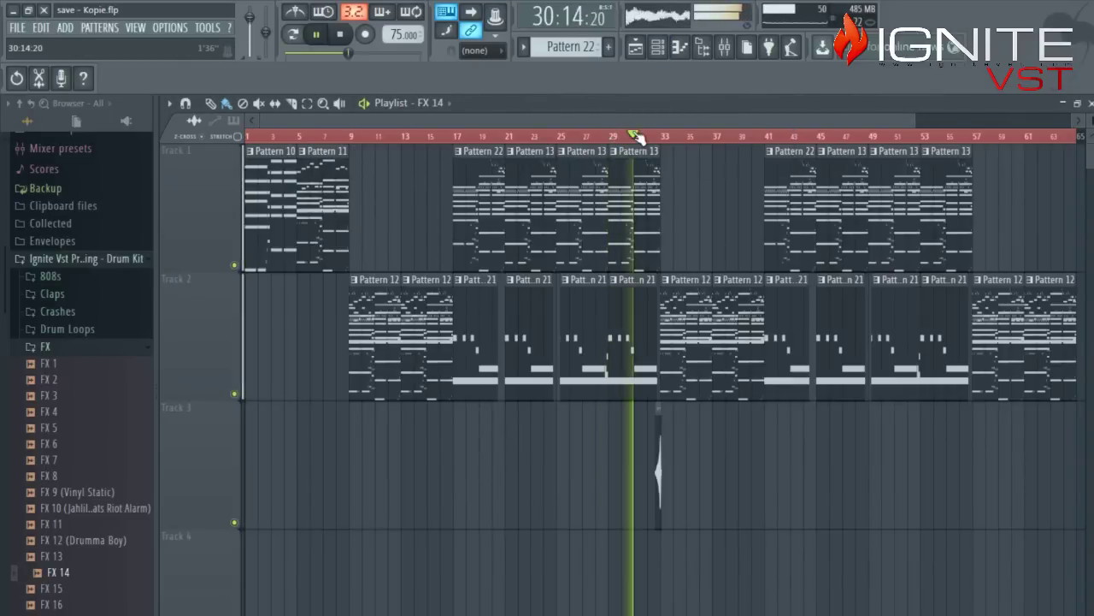
pyautogui.press('space')
# - Play the transition from bar 31 with the snap set to Bar, and lower the FX 14 channel volume
pyautogui.click(483, 51)
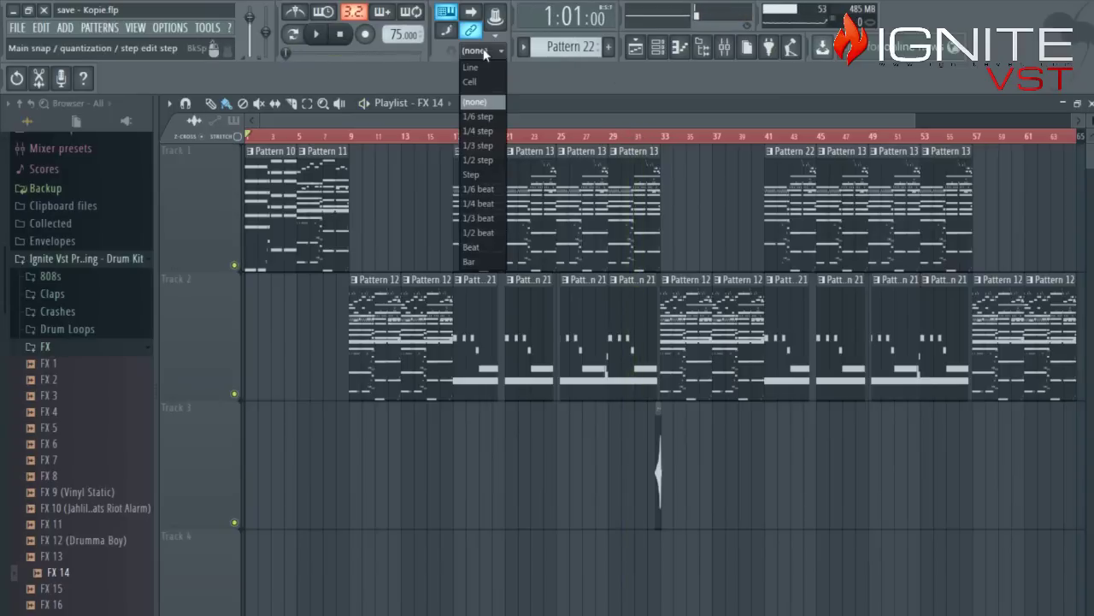
pyautogui.click(484, 260)
pyautogui.click(646, 136)
pyautogui.press('space')
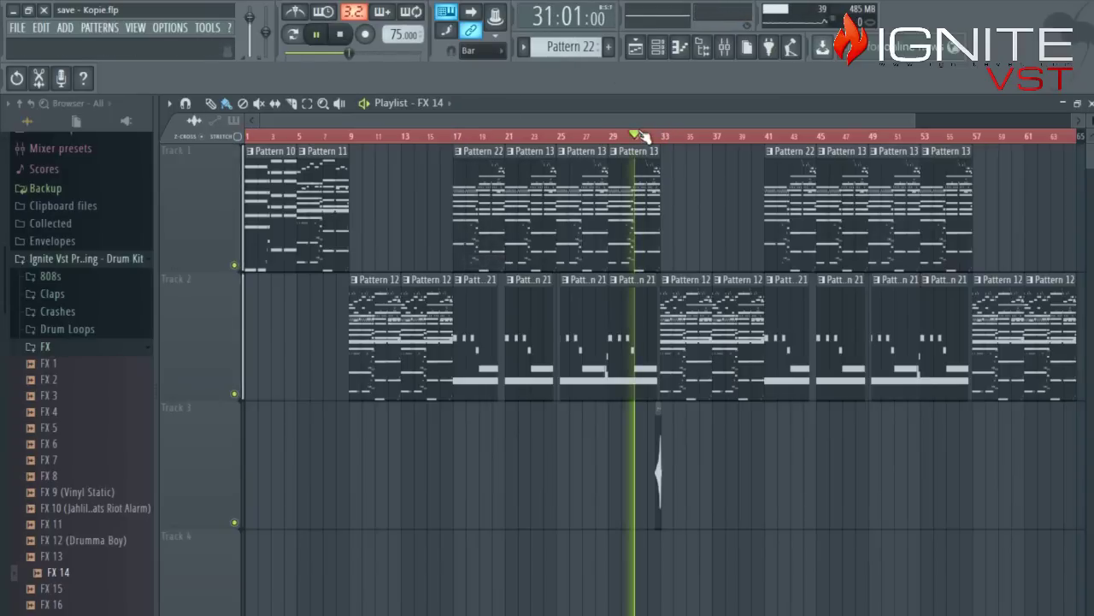
pyautogui.press('F6')
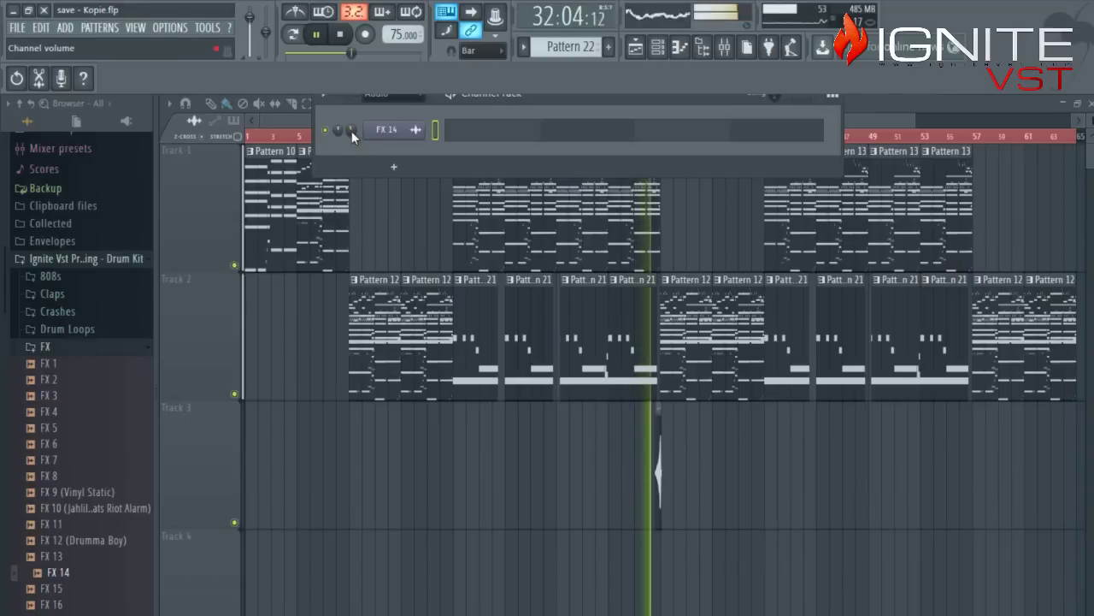
pyautogui.moveTo(351, 131); pyautogui.dragTo(351, 160)
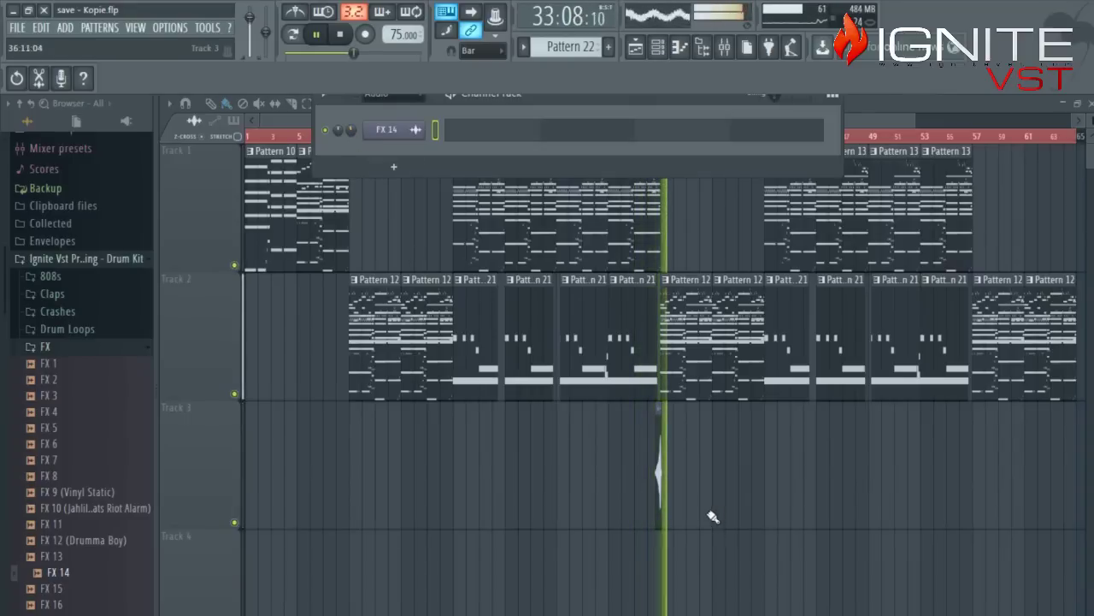
pyautogui.press('F6')
pyautogui.press('space')
# - With the snap set to Beat, shorten the last Pattern 13 clip before bar 33 to end at 32:09, and play the transition
pyautogui.click(479, 50)
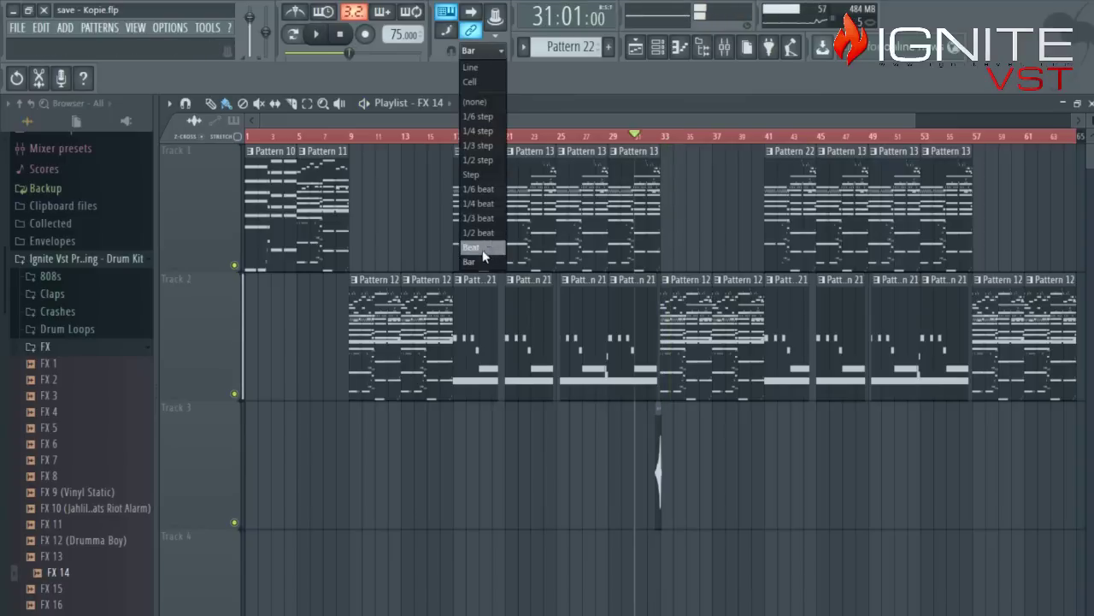
pyautogui.click(340, 34)
pyautogui.click(470, 52)
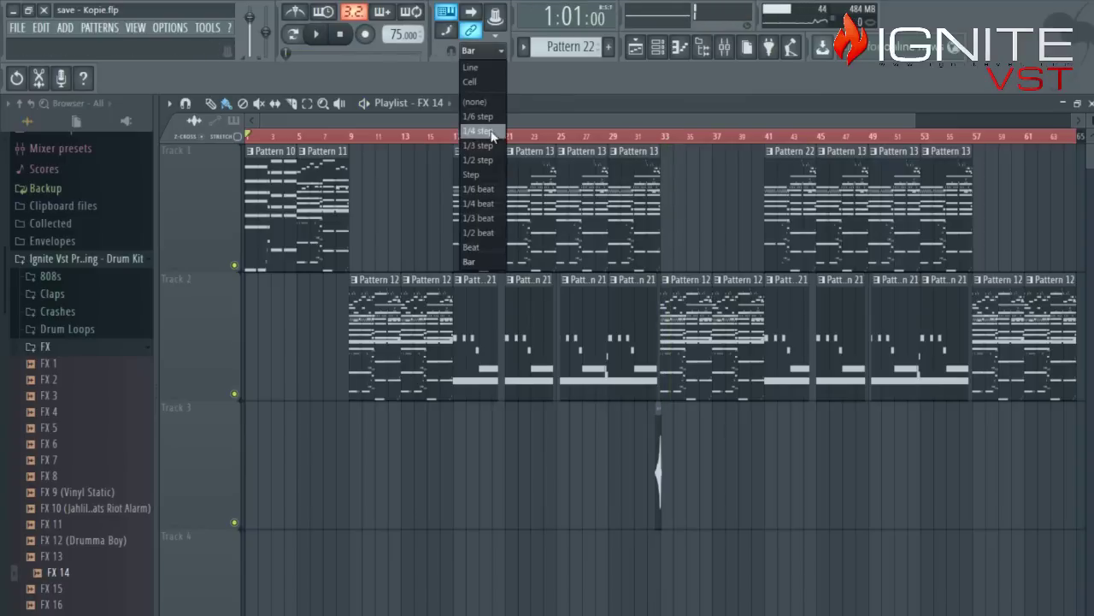
pyautogui.click(495, 247)
pyautogui.scroll(6, 587, 330)
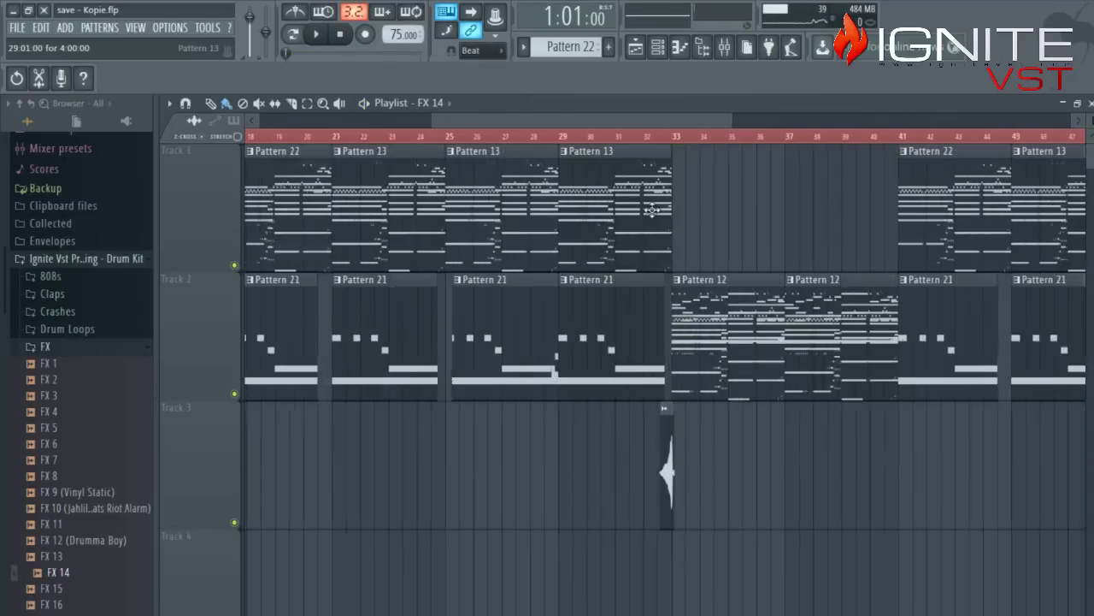
pyautogui.moveTo(717, 224); pyautogui.dragTo(620, 215)
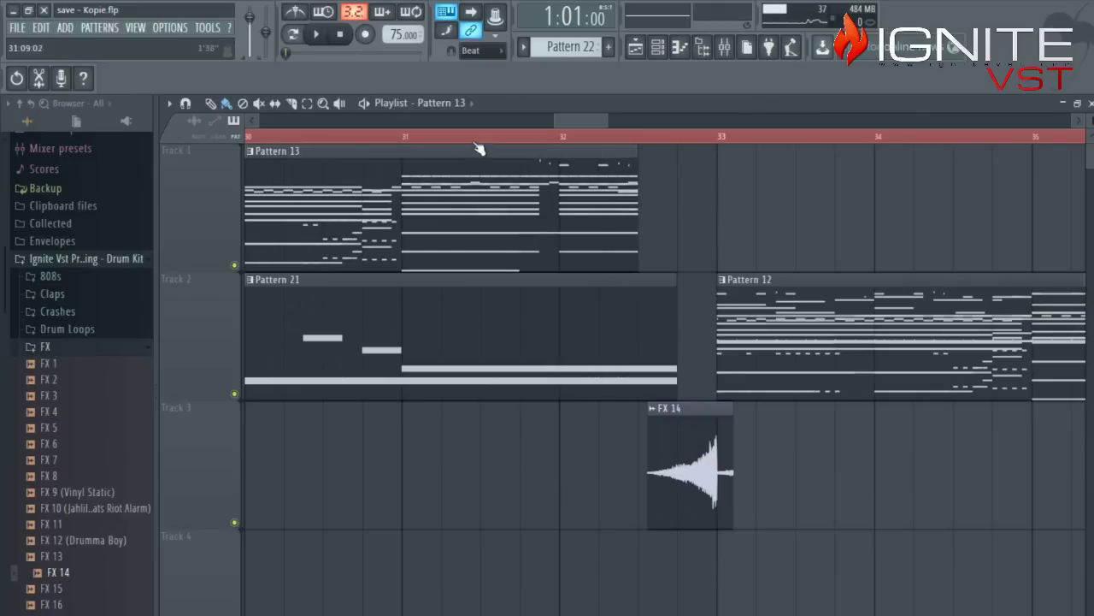
pyautogui.press('space')
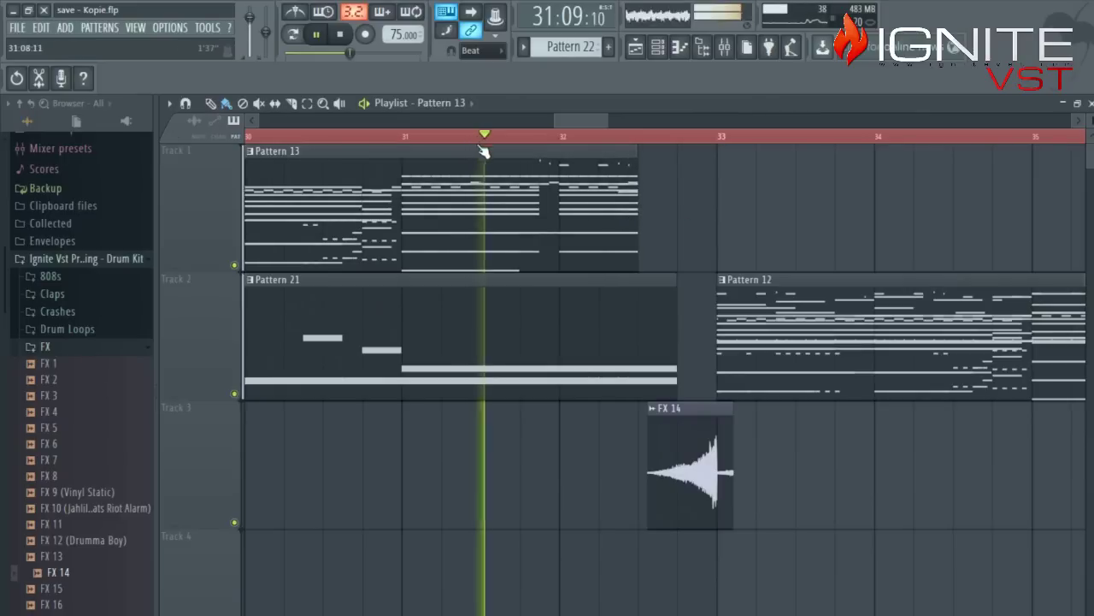
pyautogui.click(342, 38)
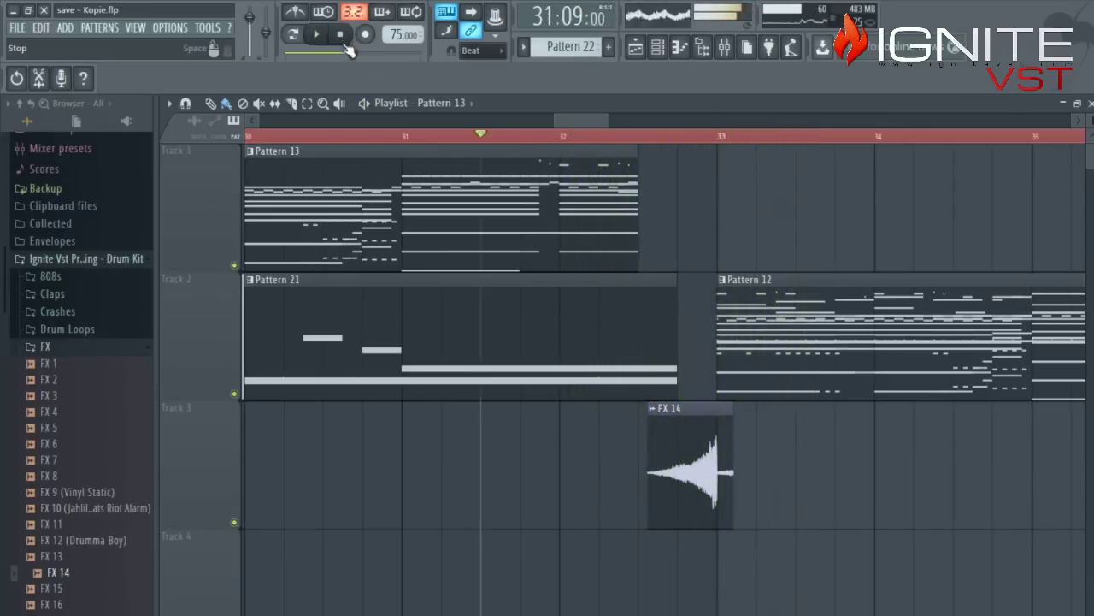
pyautogui.click(339, 35)
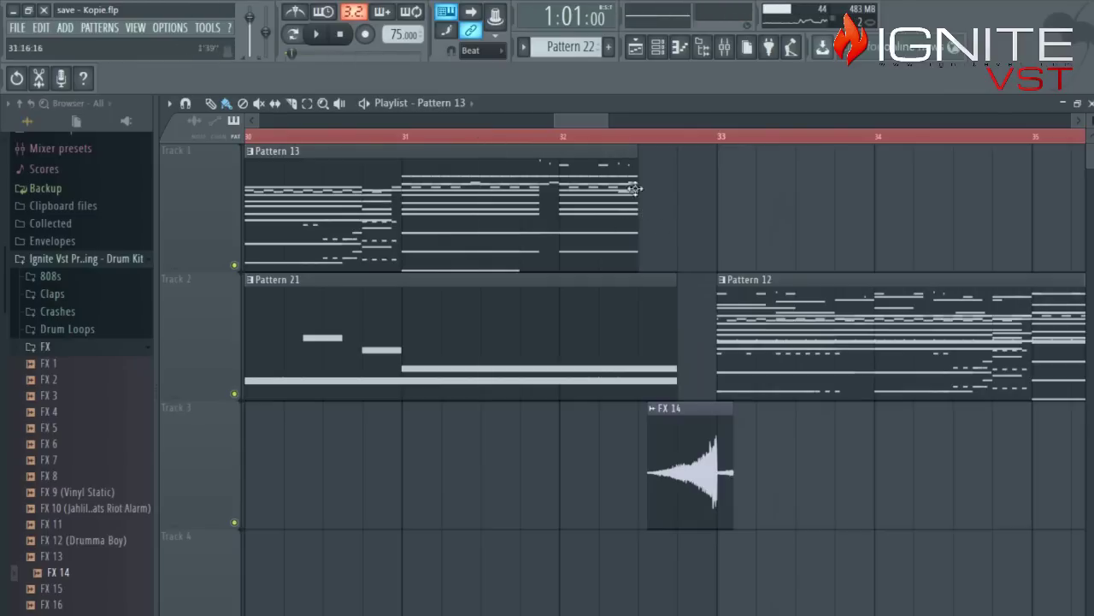
# - Extend that Pattern 13 clip to end one beat before bar 33, and play the transition from 32:09
pyautogui.moveTo(650, 225); pyautogui.dragTo(680, 225)
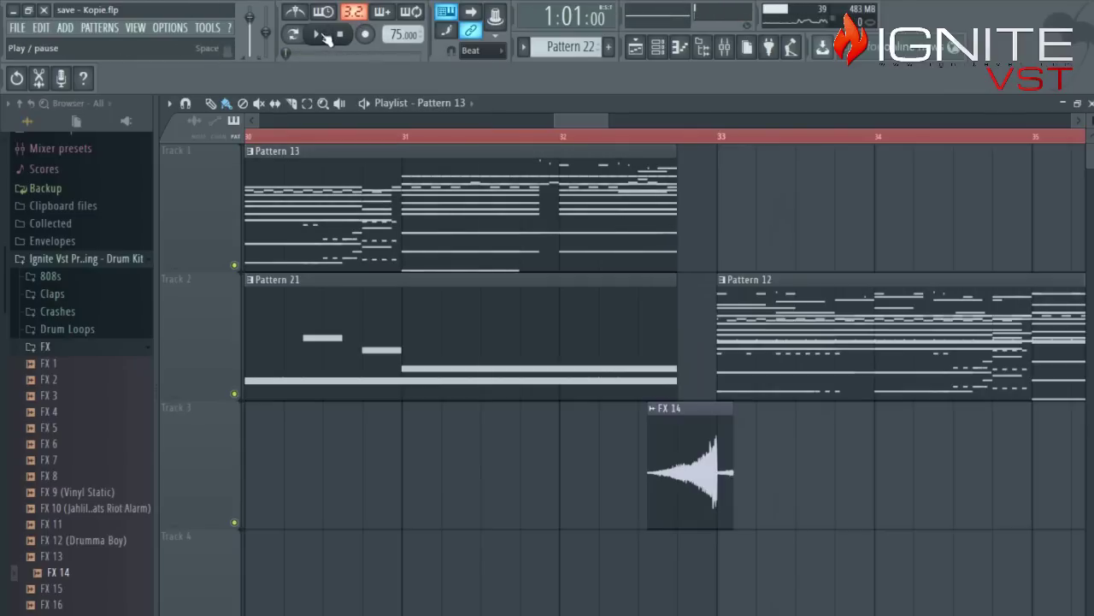
pyautogui.click(637, 136)
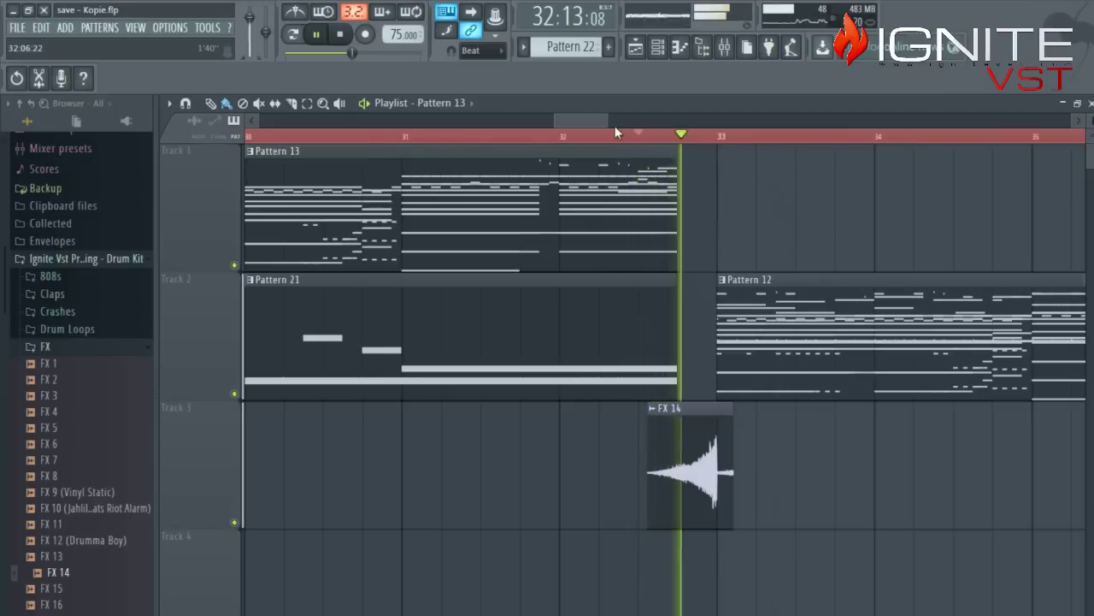
pyautogui.click(342, 35)
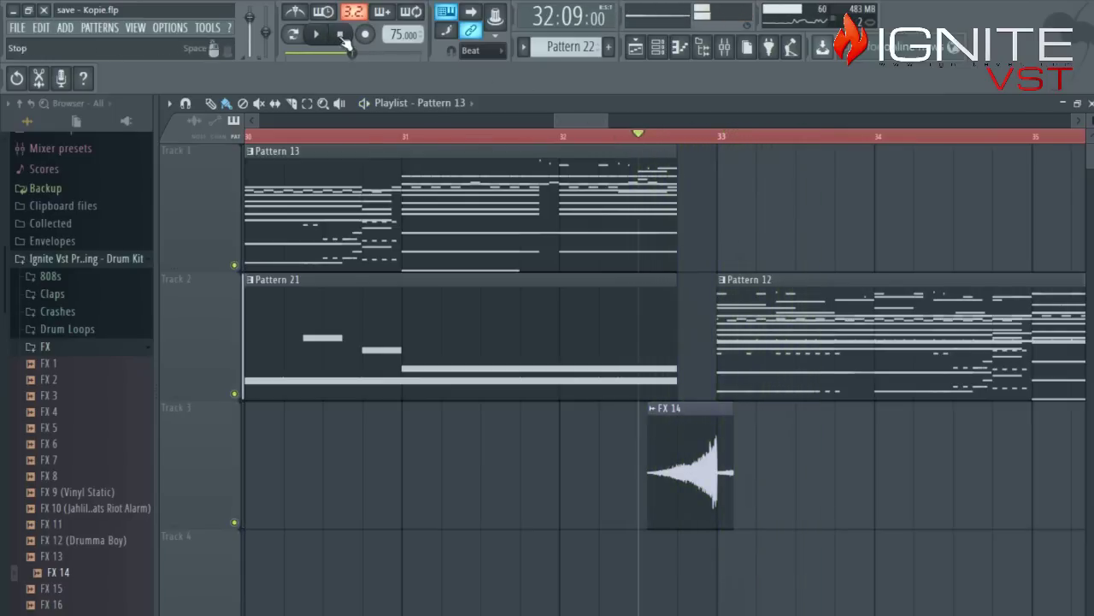
pyautogui.click(343, 38)
# - Extend the last Pattern 21 clip on Track 2 to end at bar 33, and check it in playback
pyautogui.moveTo(675, 299); pyautogui.dragTo(697, 304)
pyautogui.press('space')
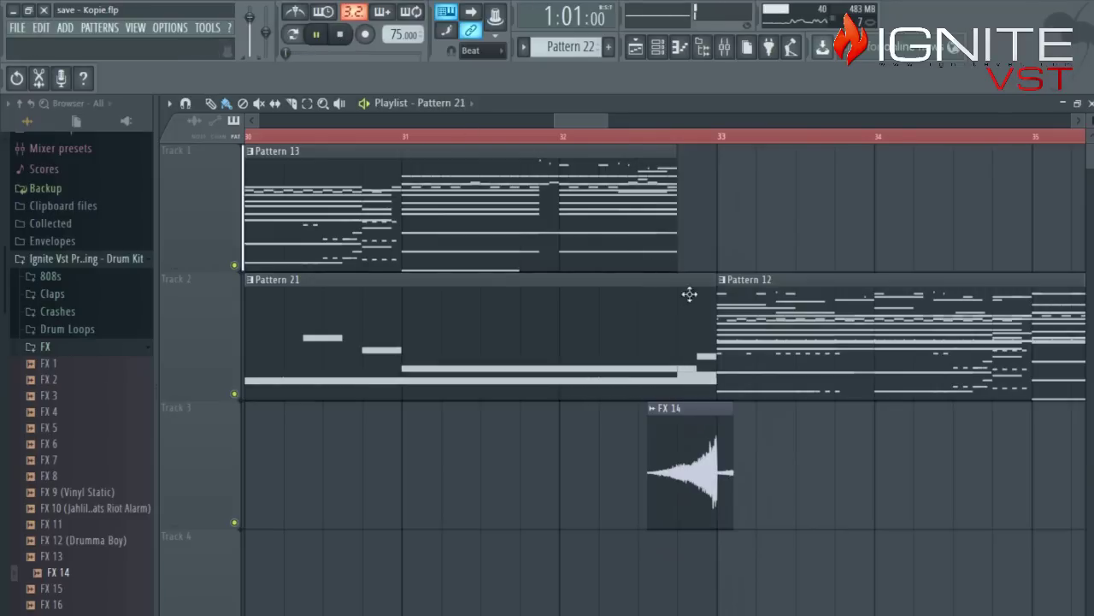
pyautogui.click(342, 38)
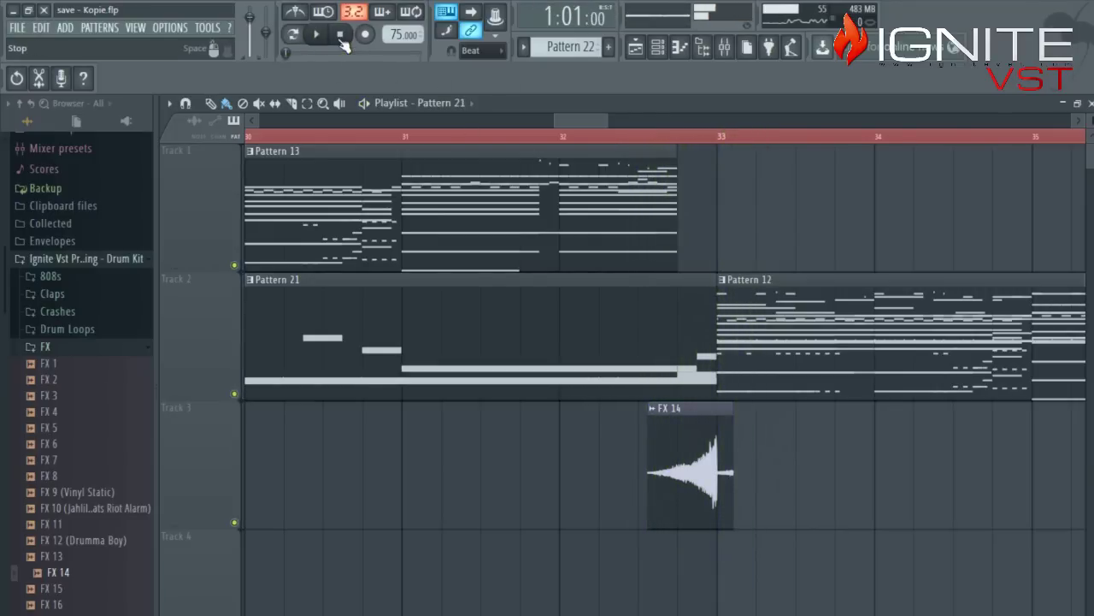
# - Shorten the Pattern 13 clip at bar 25 on Track 1 to leave a small gap before bar 29, and play the song from the start
pyautogui.scroll(-5, 599, 285)
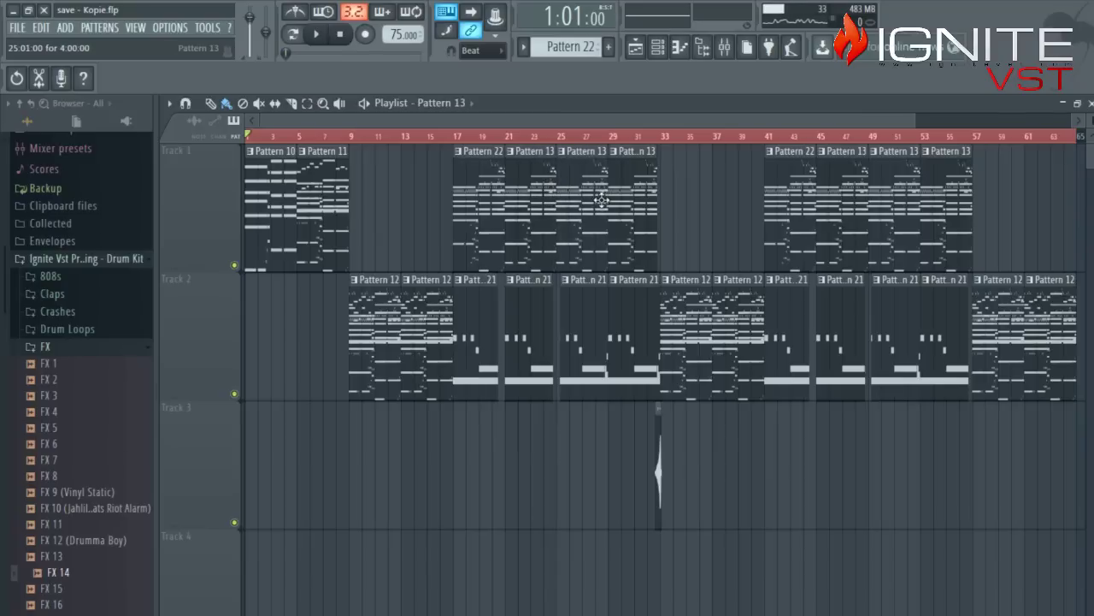
pyautogui.click(329, 39)
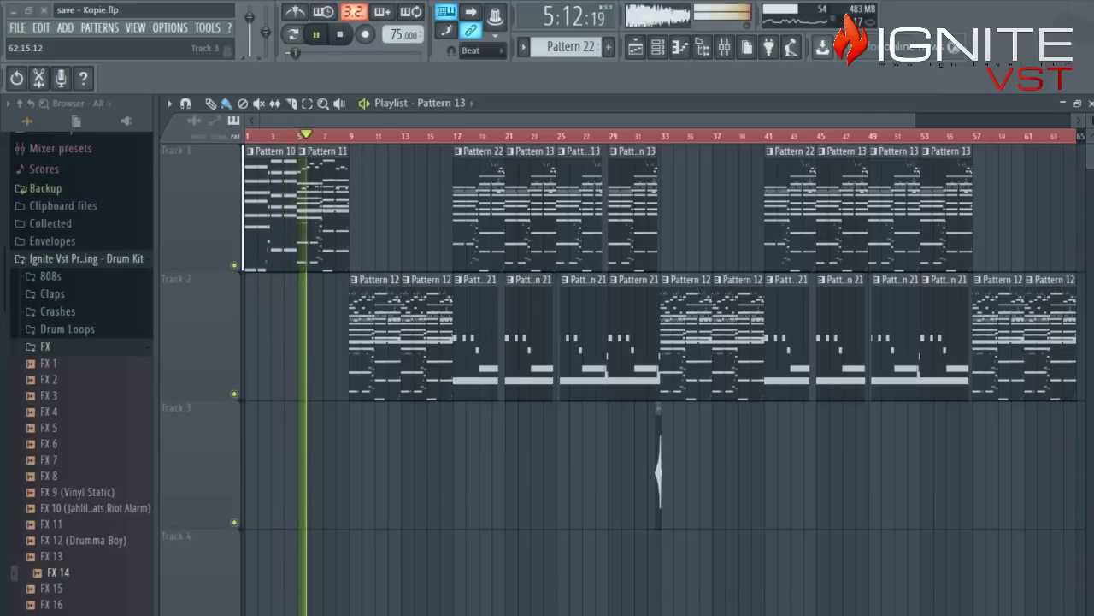
# - Place the IV_YoungCDGirl_EFX sample on Track 3 at bar 13 and set its channel volume to 50%
pyautogui.moveTo(491, 550); pyautogui.dragTo(422, 426)
pyautogui.scroll(5, 413, 444)
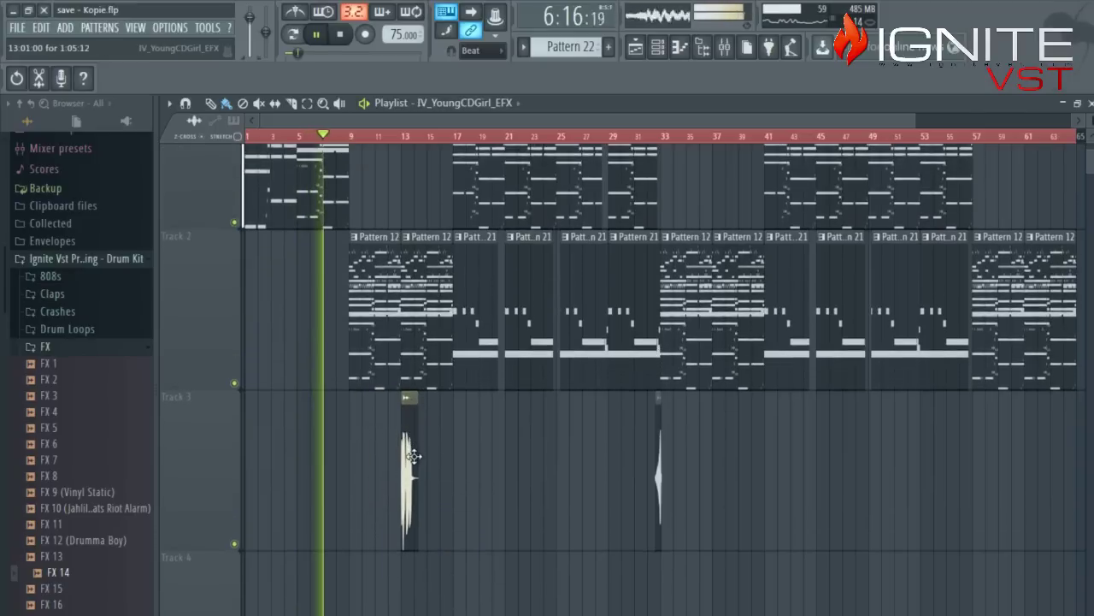
pyautogui.scroll(3, 414, 456)
pyautogui.press('F6')
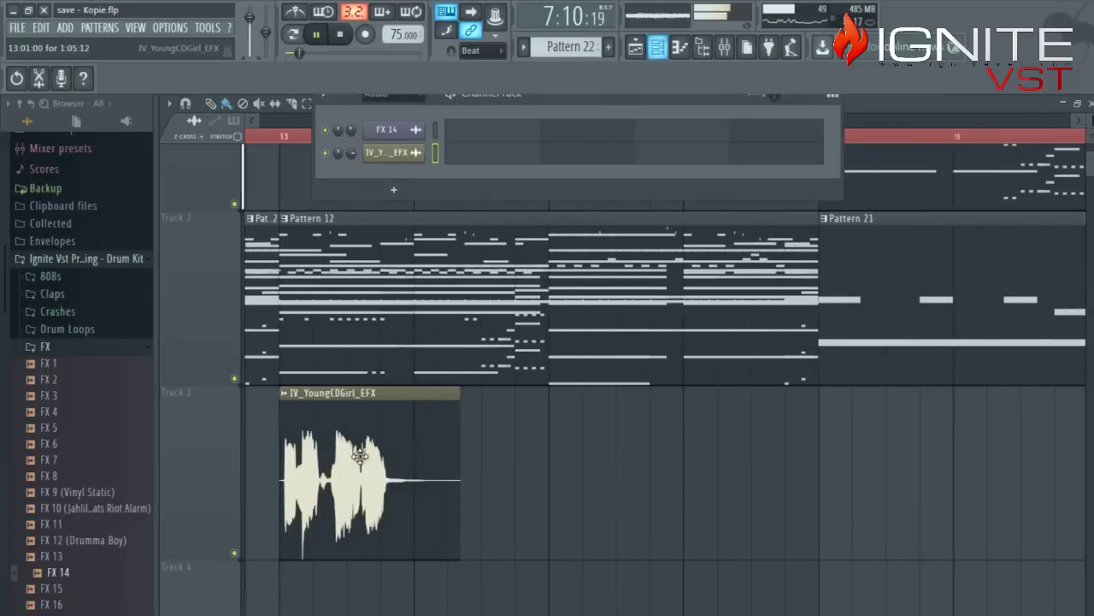
pyautogui.moveTo(354, 158); pyautogui.dragTo(354, 175)
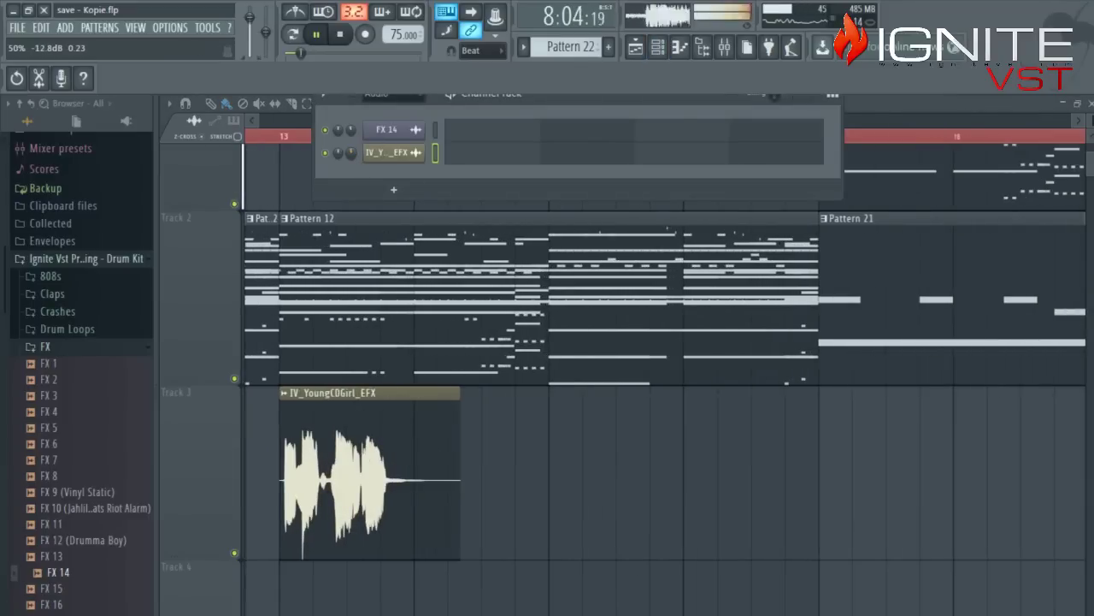
# - Move the IV_YoungCDGirl_EFX clip on Track 3 to 12:02:11 with snapping off, and set its channel volume to 41%
pyautogui.click(895, 102)
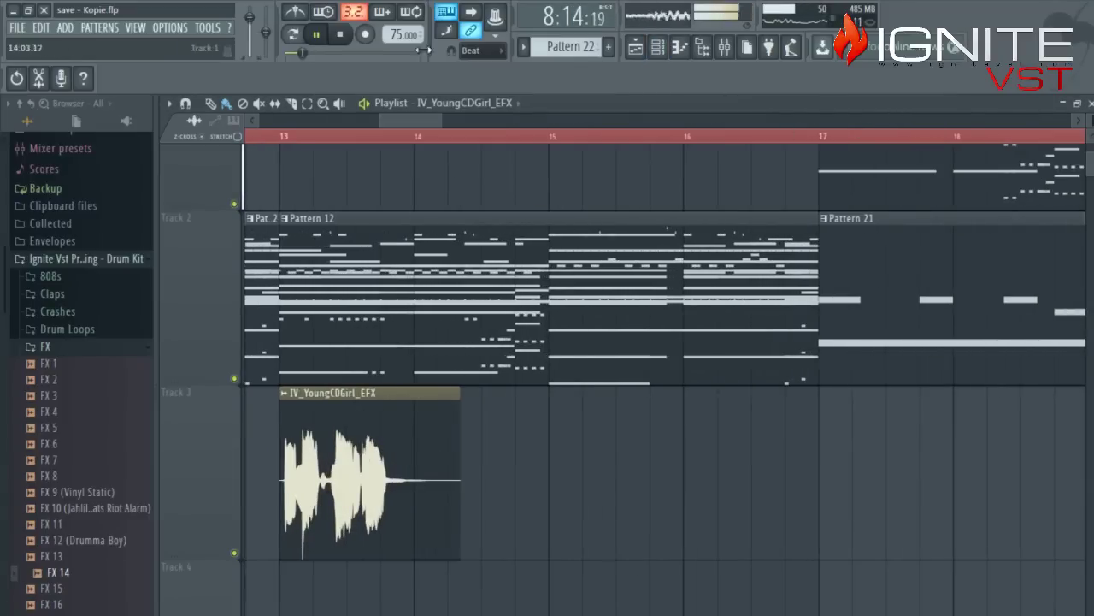
pyautogui.moveTo(411, 121); pyautogui.dragTo(383, 128)
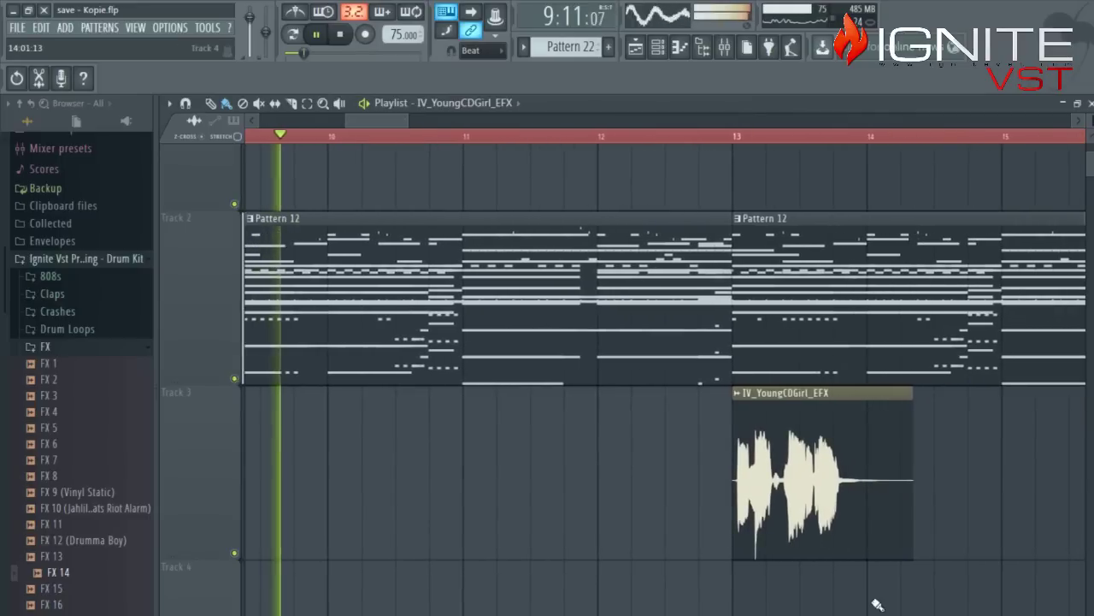
pyautogui.click(480, 51)
pyautogui.click(470, 106)
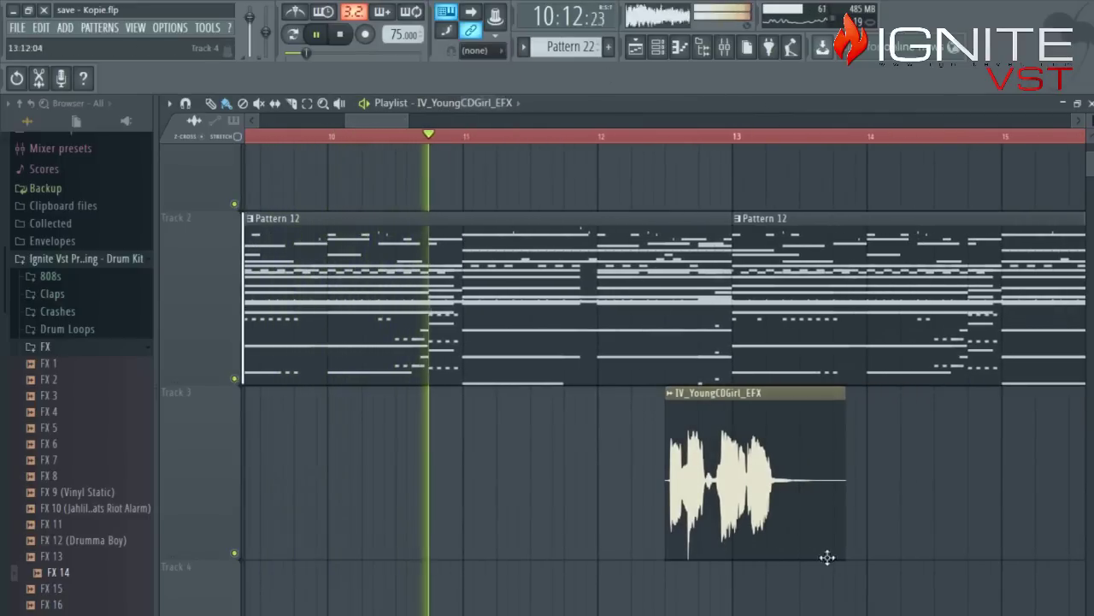
pyautogui.moveTo(802, 516); pyautogui.dragTo(748, 518)
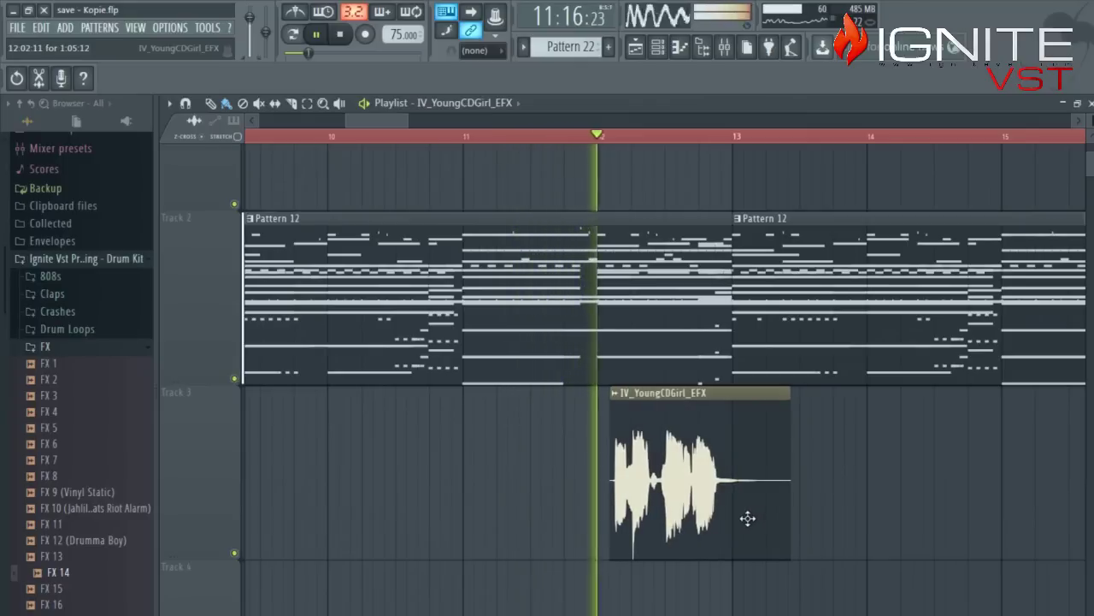
pyautogui.press('F6')
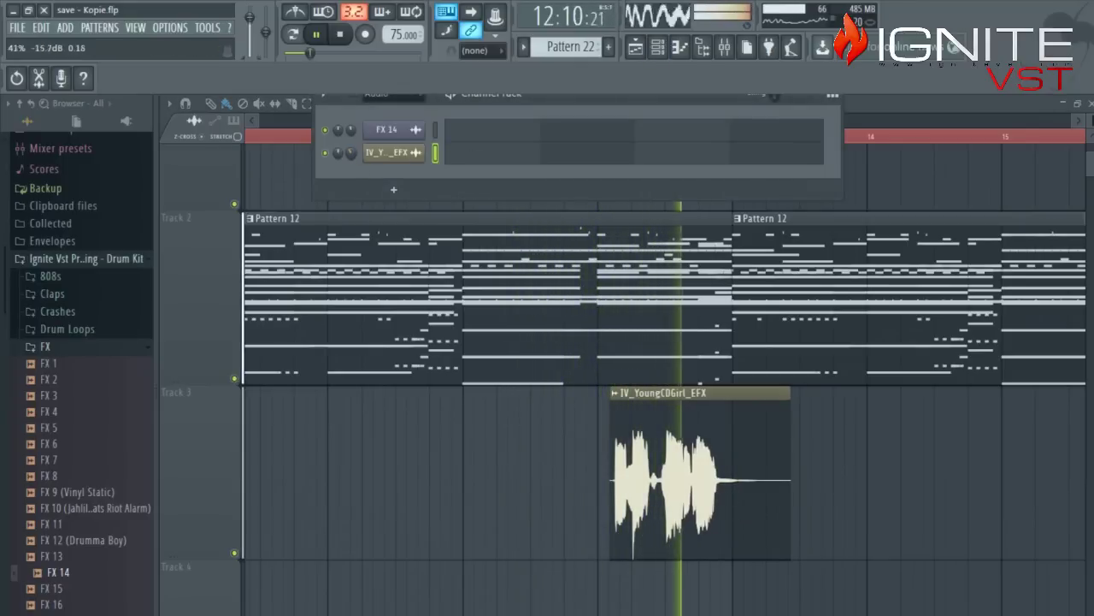
pyautogui.click(878, 113)
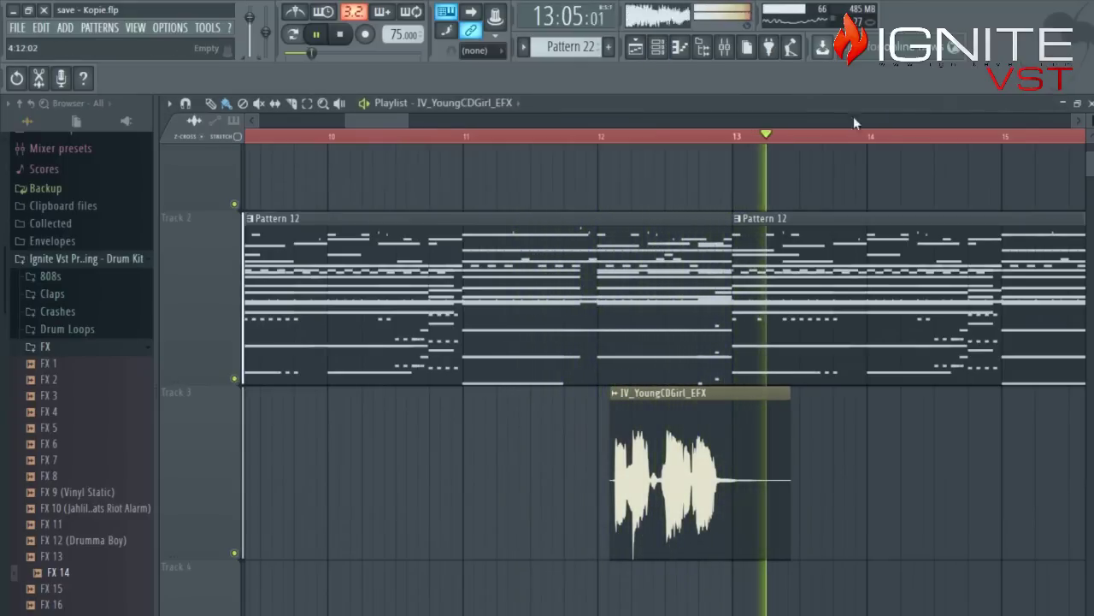
# - Set the snap to Bar, duplicate the IV_YoungCDGirl_EFX clip four bars later on Track 3, and delete the original near bar 12
pyautogui.keyDown('ctrl'); pyautogui.rightClick(736, 201); pyautogui.keyUp('ctrl')
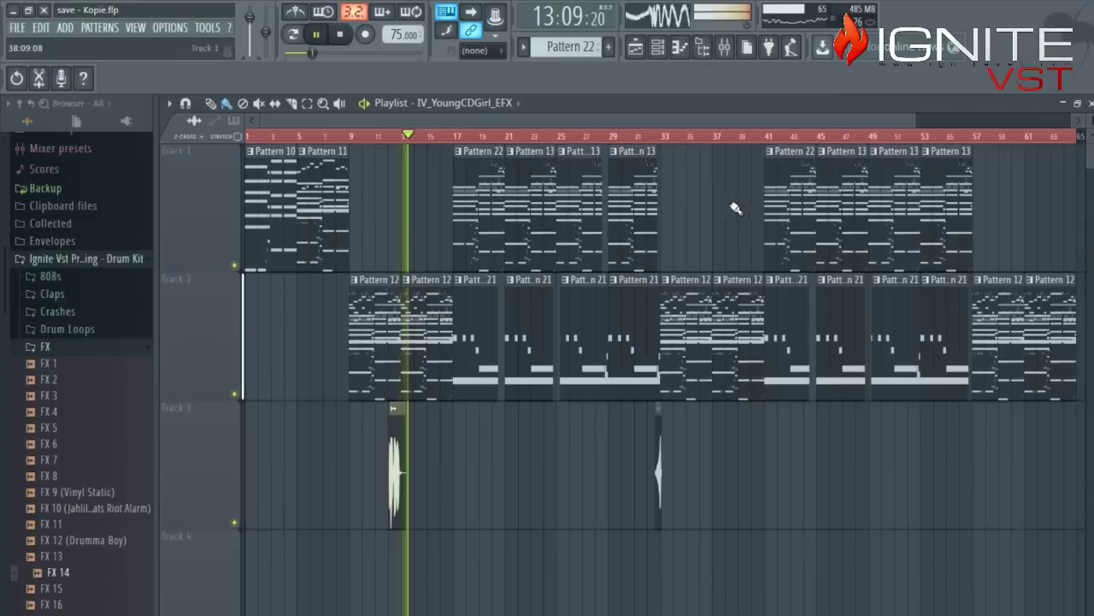
pyautogui.click(474, 50)
pyautogui.click(488, 258)
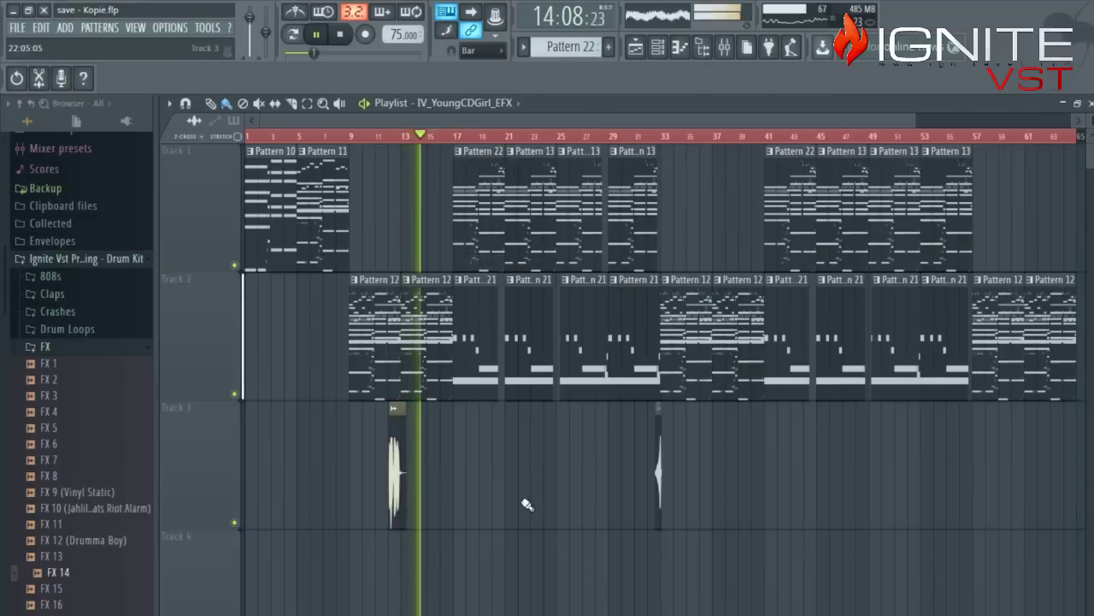
pyautogui.moveTo(470, 476); pyautogui.dragTo(357, 482)
pyautogui.hotkey('ctrl', 'c')
pyautogui.hotkey('ctrl', 'v')
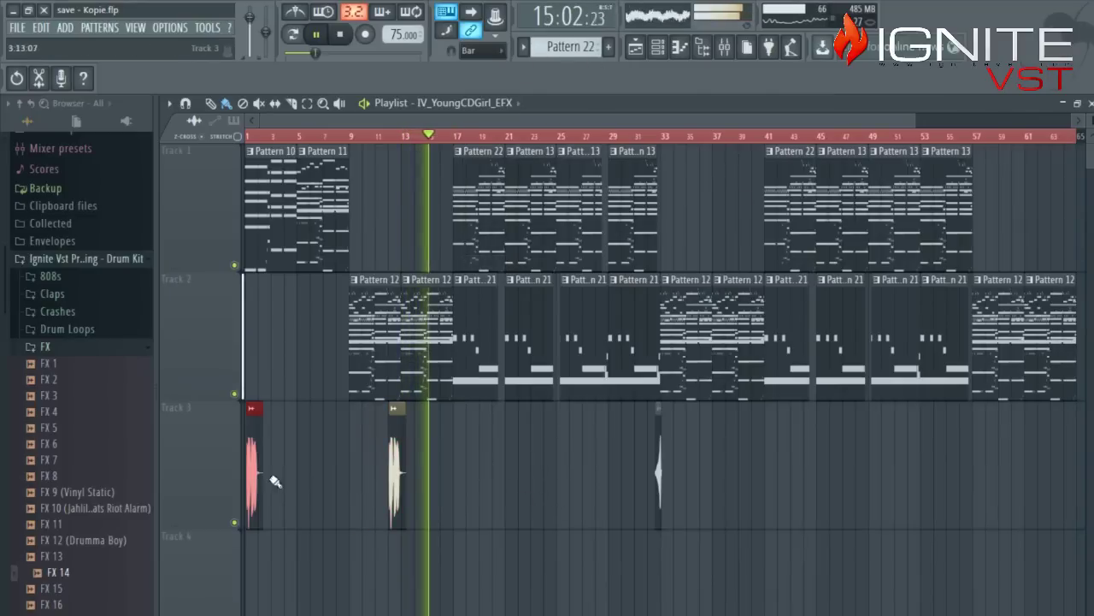
pyautogui.moveTo(255, 464); pyautogui.dragTo(445, 462)
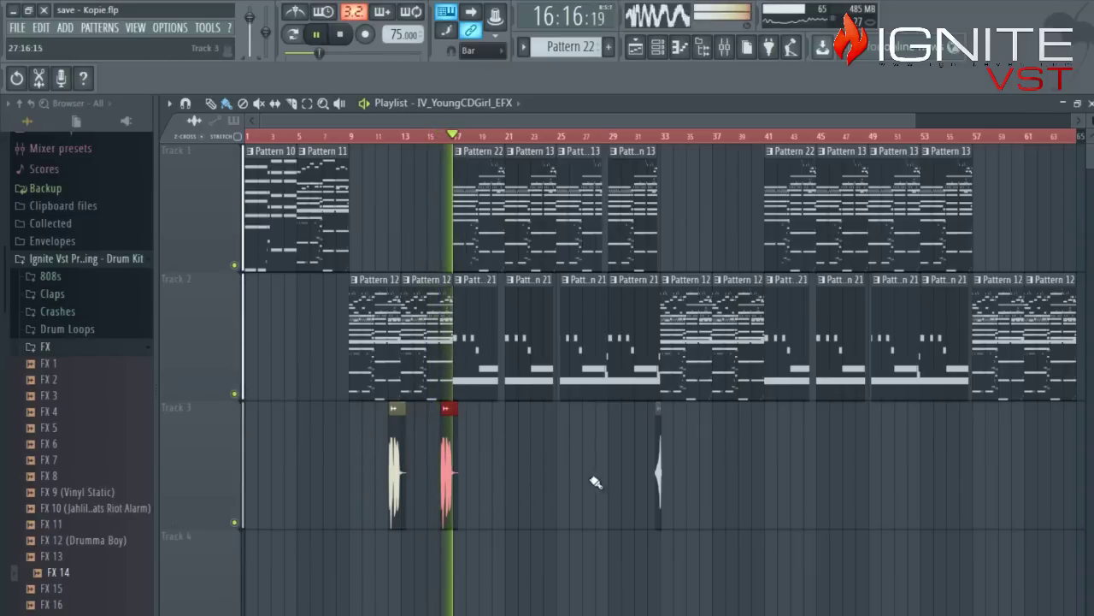
pyautogui.rightClick(397, 466)
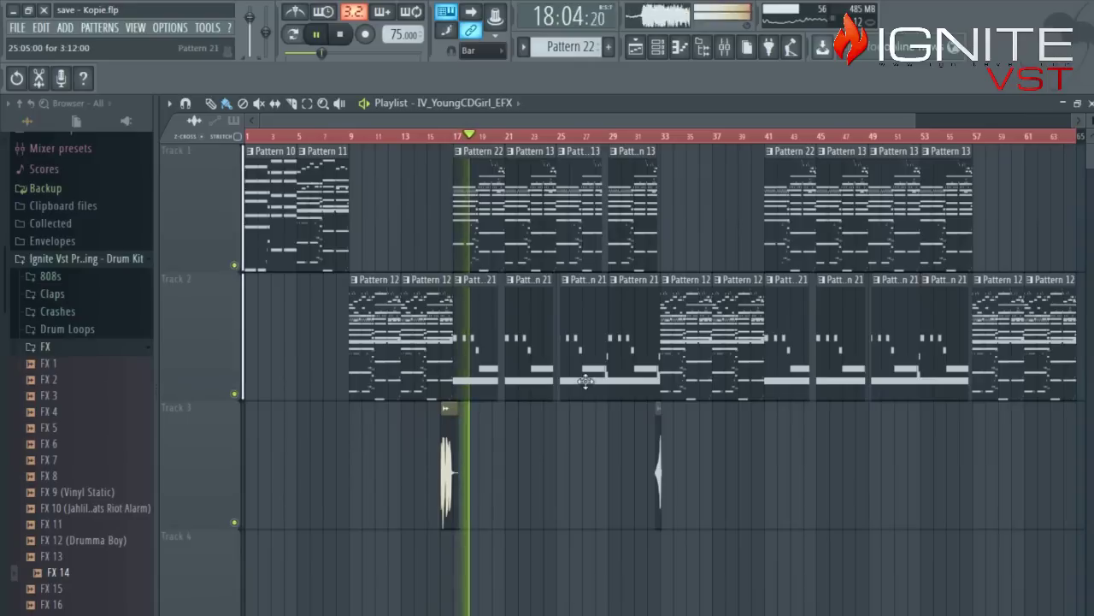
# - Copy the IV_YoungCDGirl_EFX clip onto Track 4 near bar 32 and check the transition in playback with the browser hidden
pyautogui.keyDown('ctrl'); pyautogui.click(450, 517); pyautogui.keyUp('ctrl')
pyautogui.hotkey('ctrl', 'c')
pyautogui.hotkey('ctrl', 'v')
pyautogui.moveTo(254, 489); pyautogui.dragTo(657, 574)
pyautogui.click(769, 530)
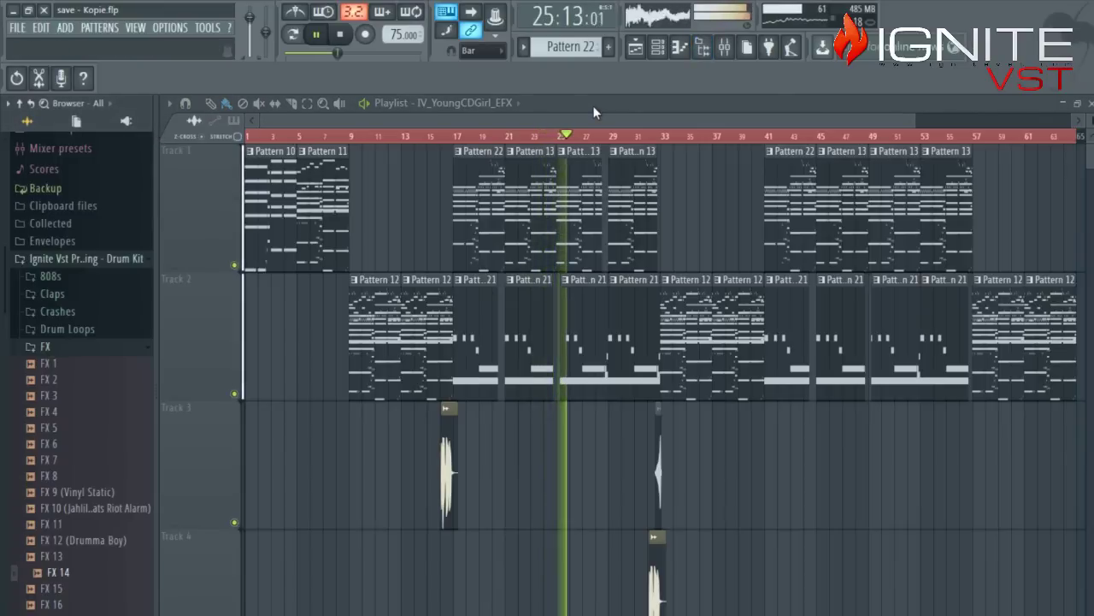
pyautogui.hotkey('alt', 'F8')
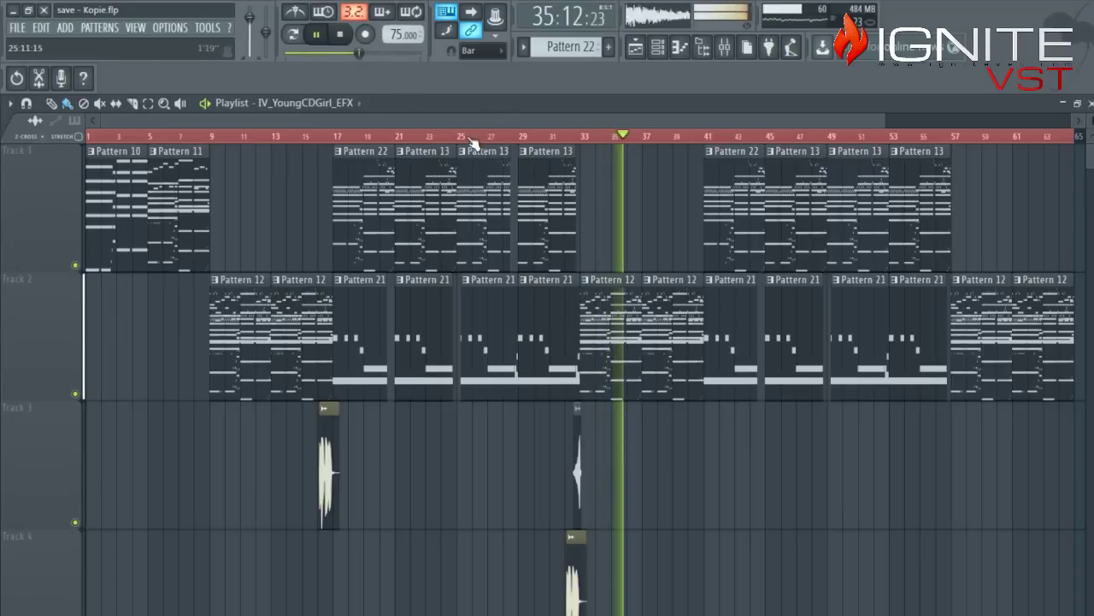
pyautogui.click(346, 37)
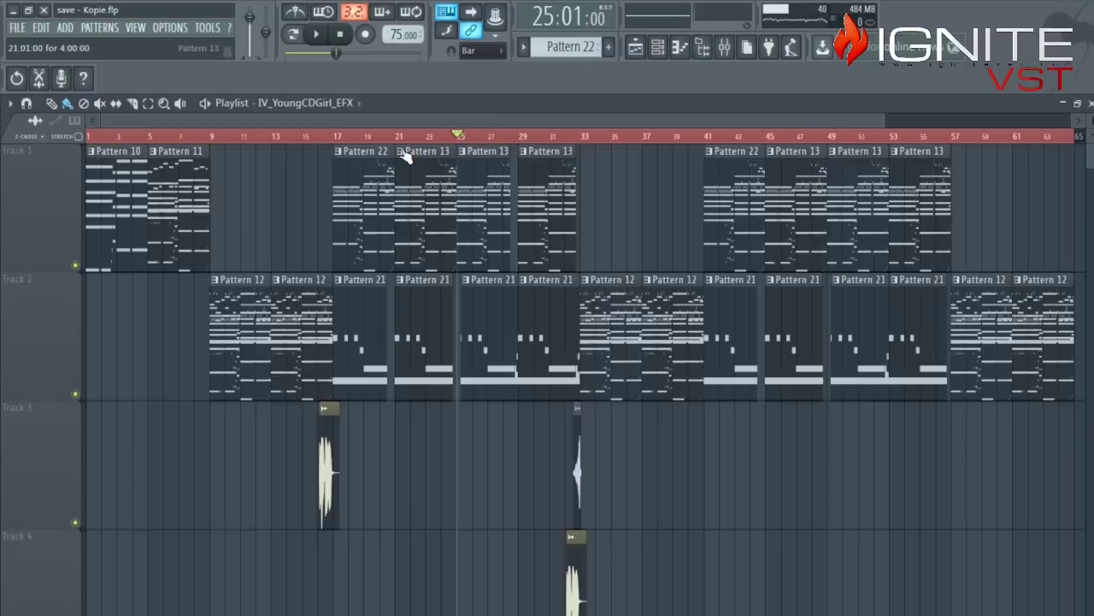
# - Show all channels in the Channel rack, switch to Pattern 13 and copy the notes of all its channels
pyautogui.press('F6')
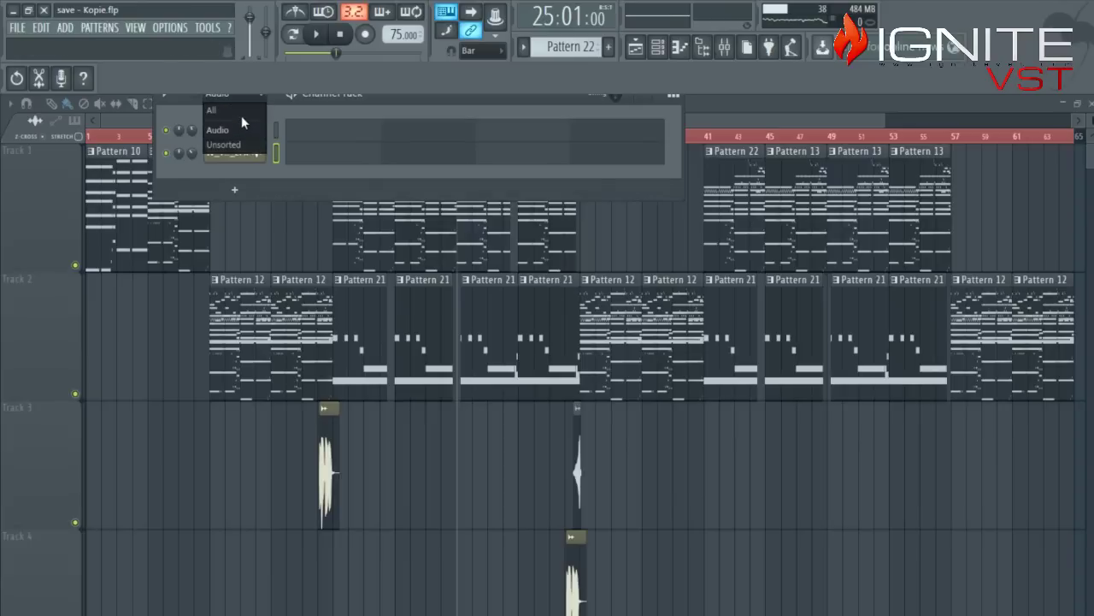
pyautogui.click(241, 116)
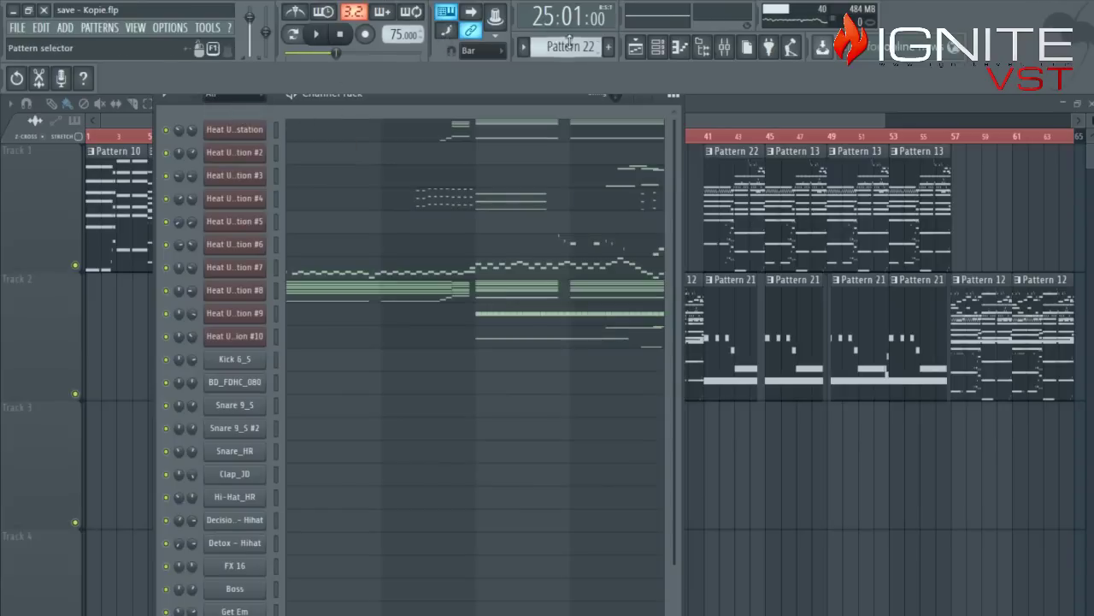
pyautogui.scroll(-4, 578, 46)
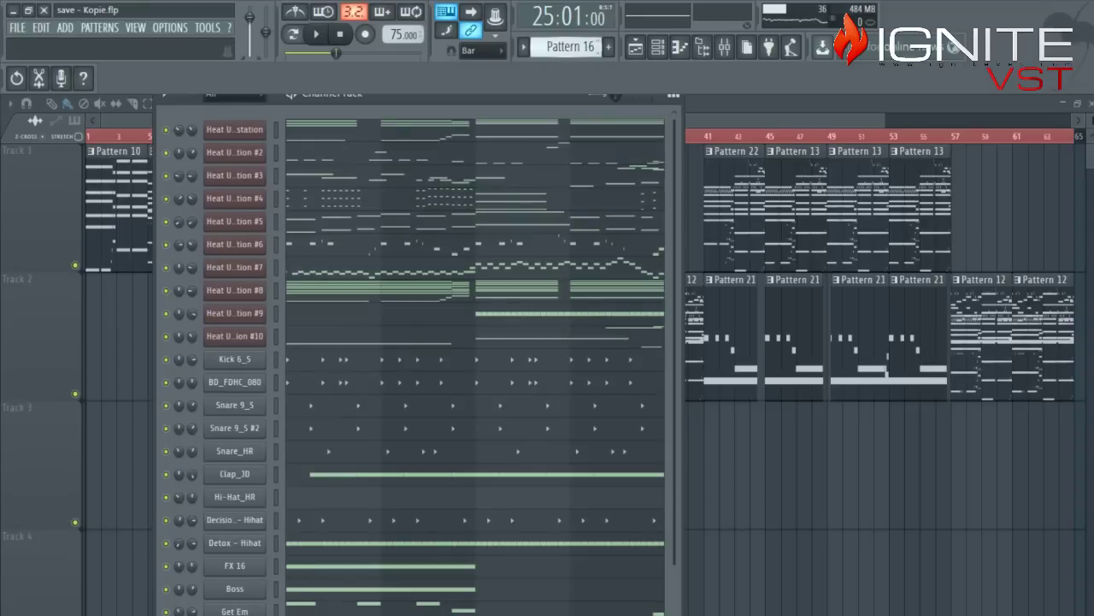
pyautogui.scroll(-1, 578, 46)
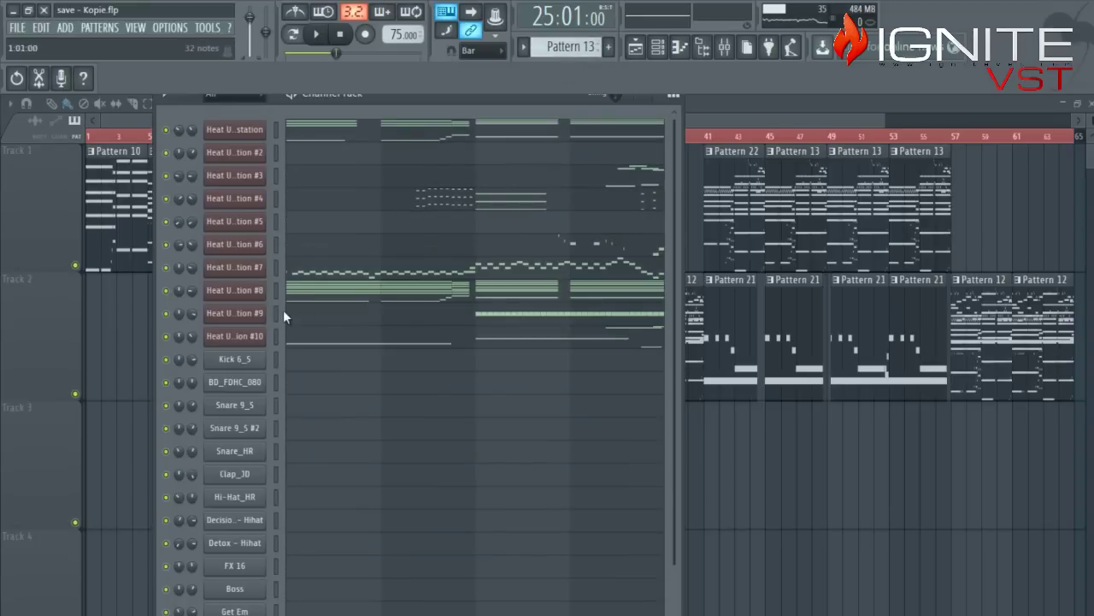
pyautogui.rightClick(274, 295)
pyautogui.moveTo(422, 96); pyautogui.dragTo(582, 242)
# - Paste the copied notes into Pattern 23, clear its Heat Up Workstation #8 channel, and return to the Playlist
pyautogui.press('KP_Add')
pyautogui.press('KP_Add')
pyautogui.press('KP_Add')
pyautogui.press('KP_Add')
pyautogui.press('KP_Add')
pyautogui.press('KP_Add')
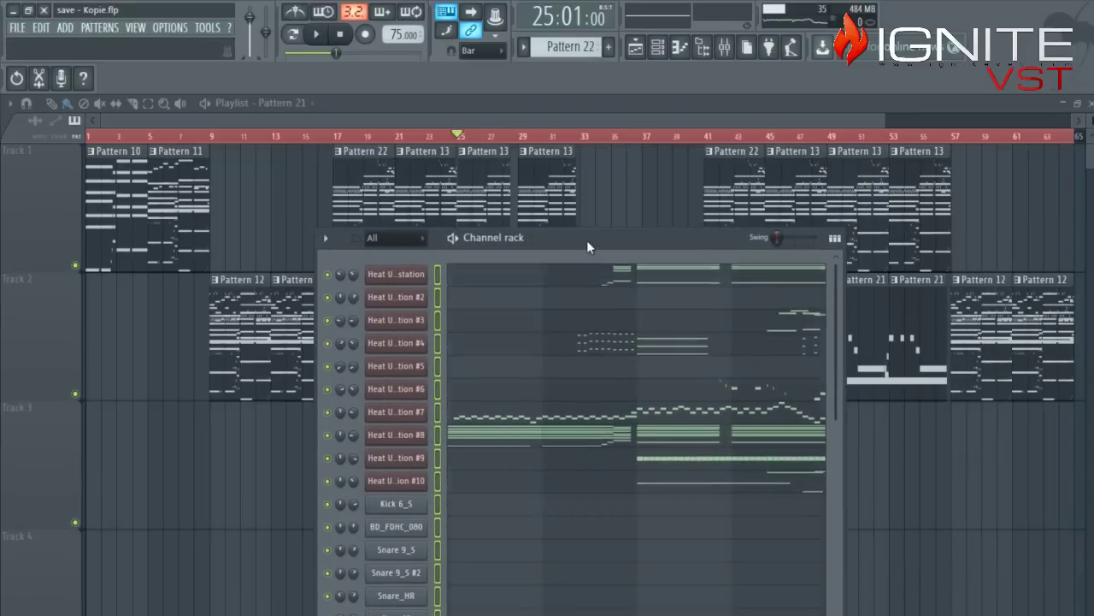
pyautogui.hotkey('ctrl', 'v')
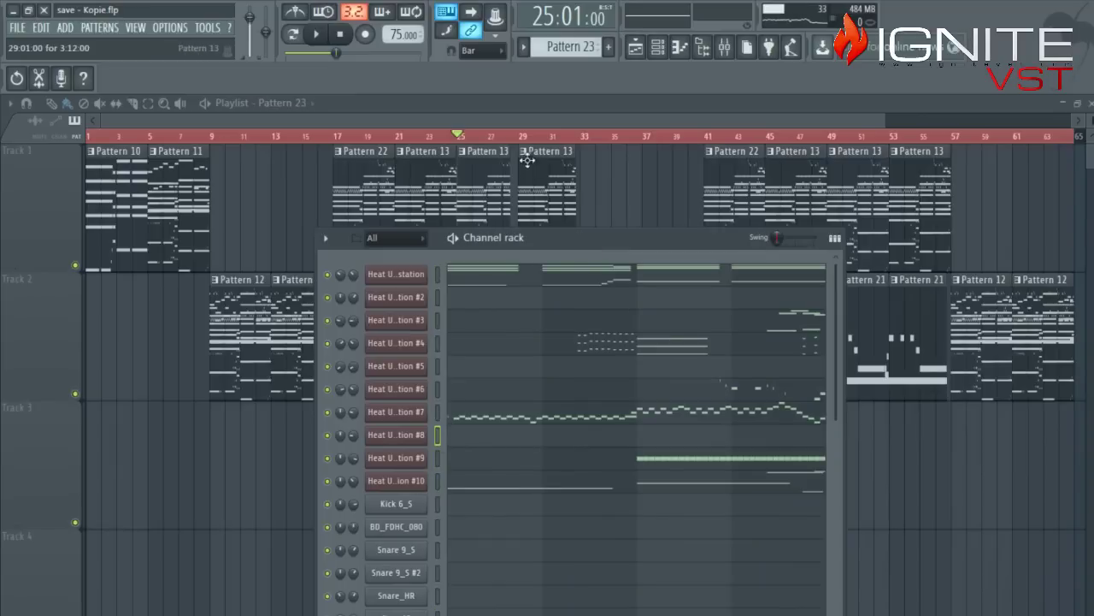
pyautogui.click(529, 118)
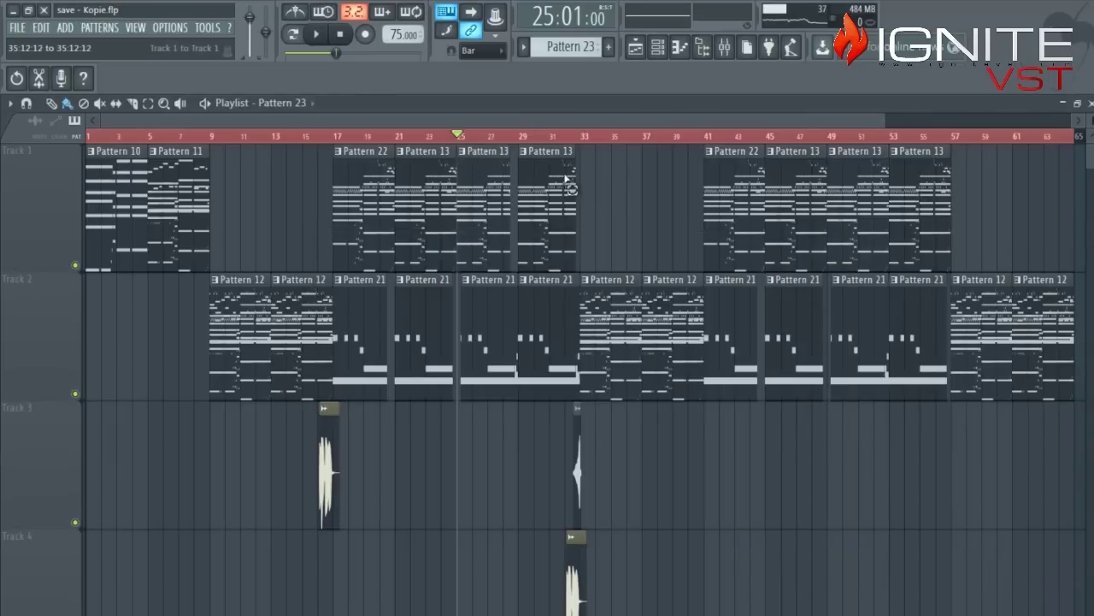
# - Replace the source pattern of the two Pattern 13 clips at bars 25 and 29 on Track 1 with Pattern 23
pyautogui.moveTo(629, 174); pyautogui.dragTo(476, 167)
pyautogui.rightClick(466, 157)
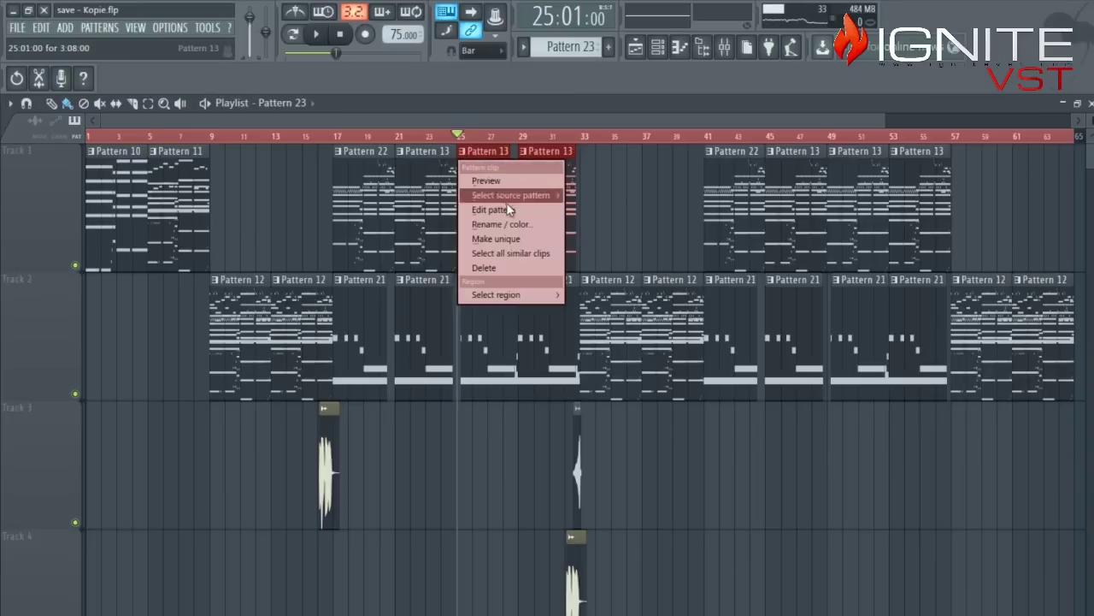
pyautogui.moveTo(510, 195)
pyautogui.click(622, 453)
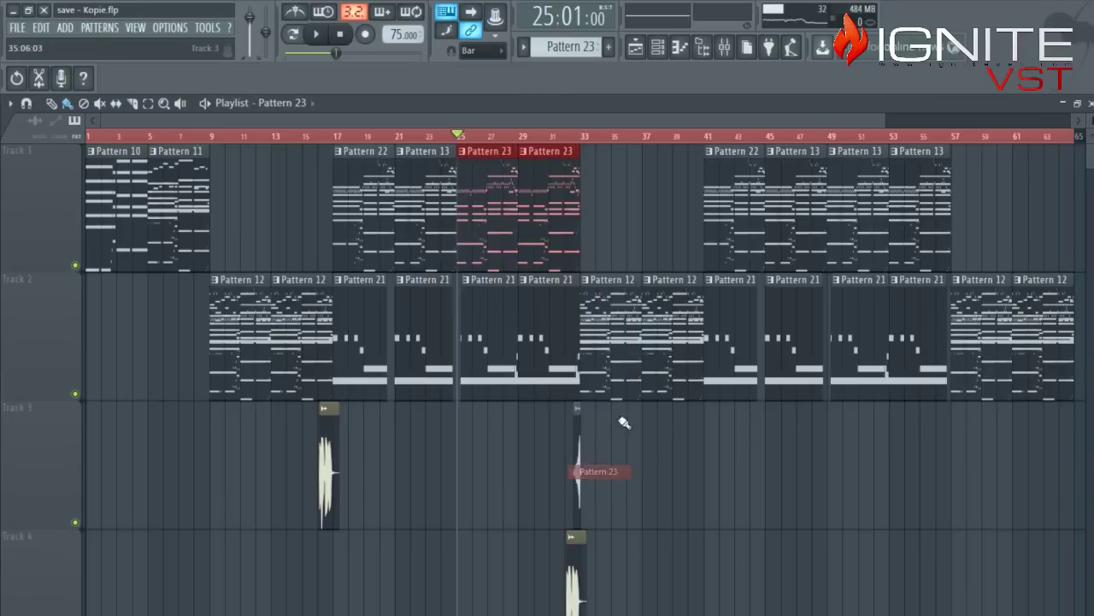
# - Shorten the Pattern 23 clip at bar 25 to 3:08:00 and the one at bar 29 to end just before bar 33, using Beat snap
pyautogui.click(612, 200)
pyautogui.moveTo(507, 169); pyautogui.dragTo(493, 170)
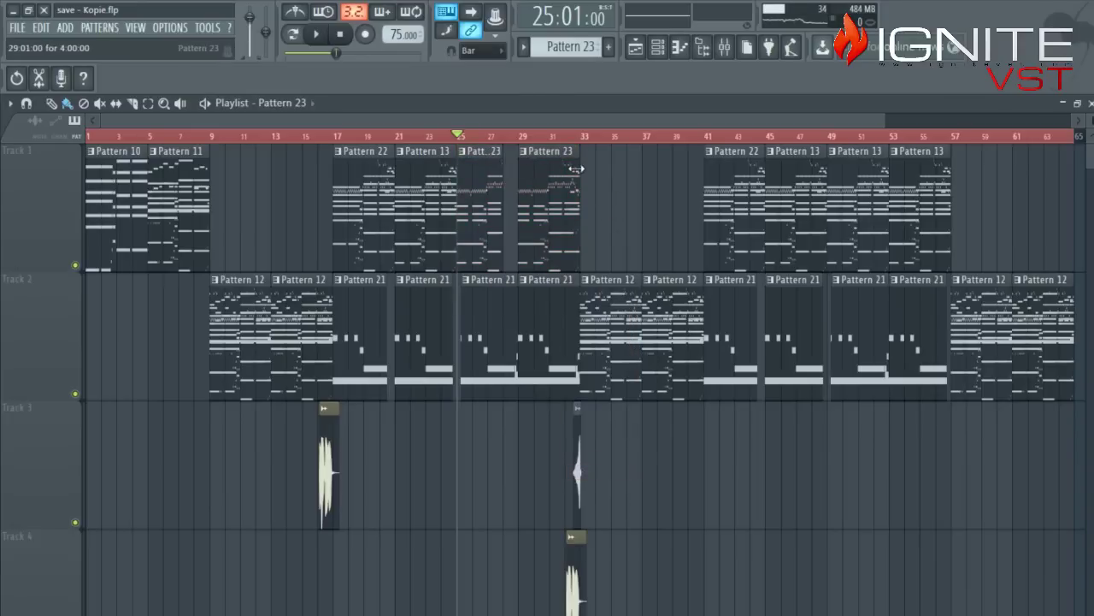
pyautogui.click(485, 50)
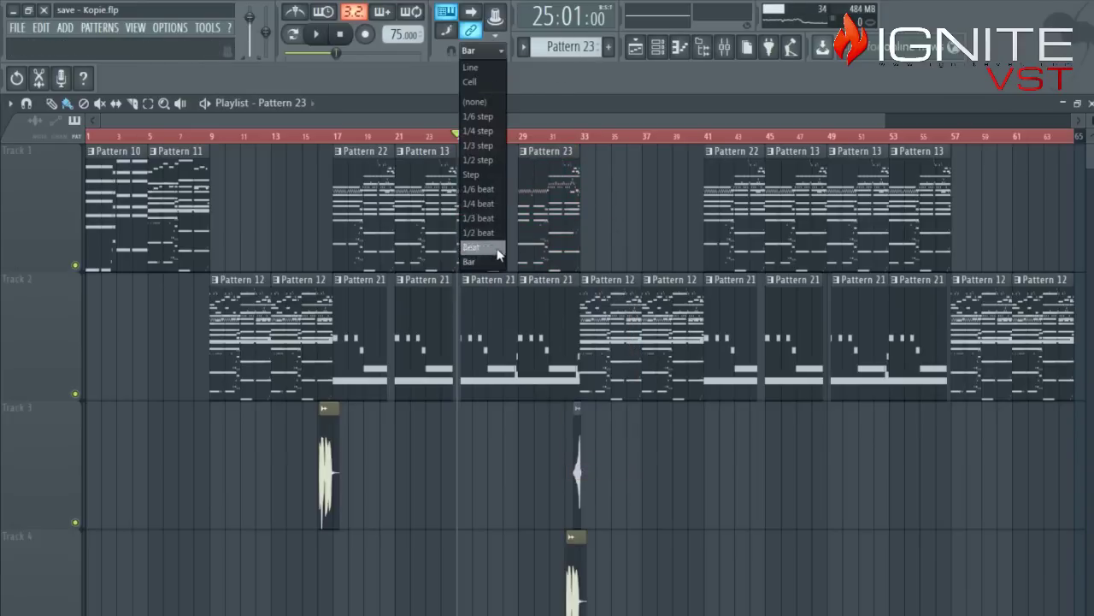
pyautogui.click(483, 245)
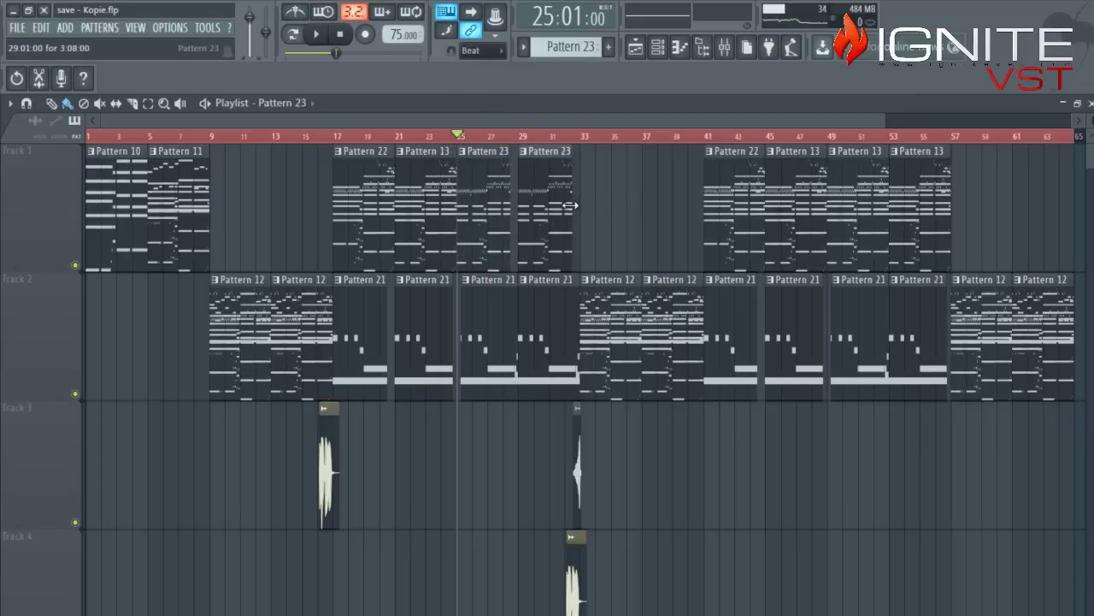
# - Play the song from bar 25 and set the snap back to Bar
pyautogui.press('space')
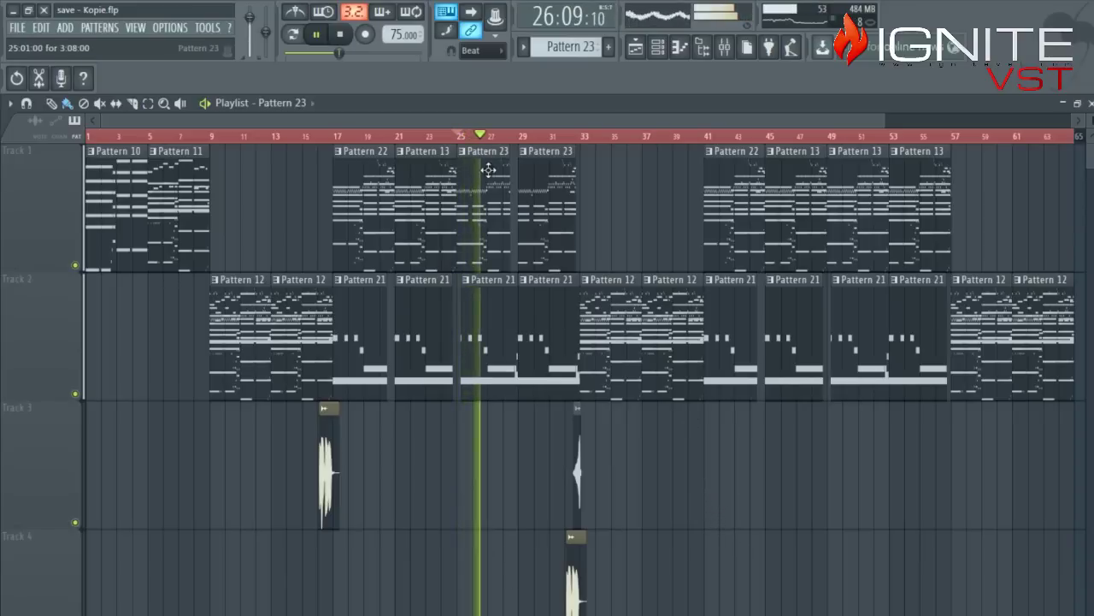
pyautogui.click(472, 50)
pyautogui.click(483, 259)
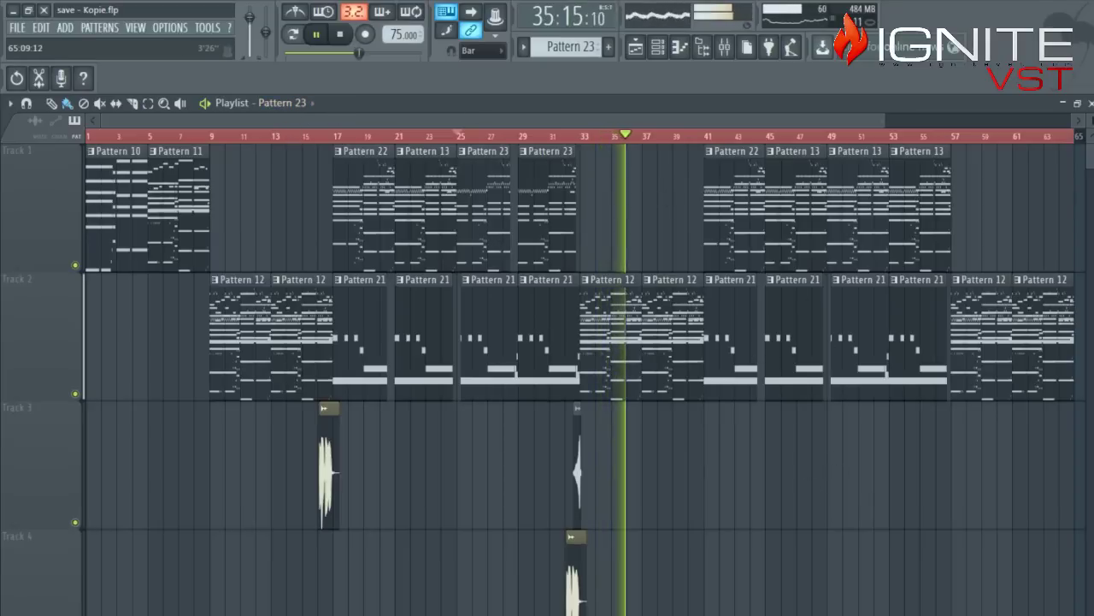
# - Try the TAG - THIS IS HYPENOTIC BEATS DOT COM +FX sample at bar 39 on Track 4, delete its clip and stop playback
pyautogui.moveTo(488, 519); pyautogui.dragTo(396, 589)
pyautogui.press('F6')
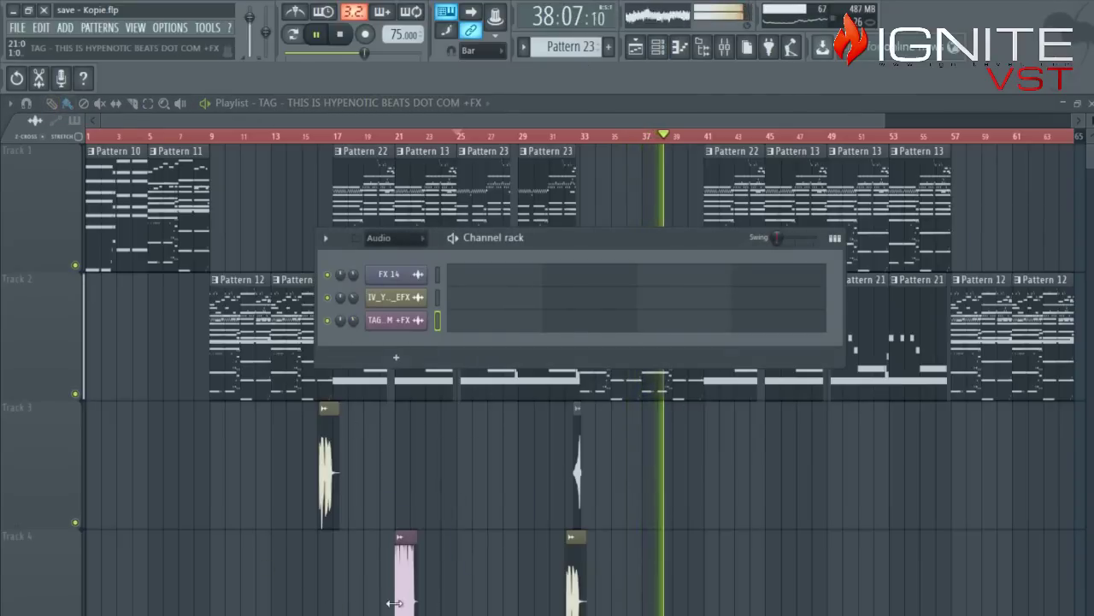
pyautogui.press('F6')
pyautogui.moveTo(409, 581); pyautogui.dragTo(698, 587)
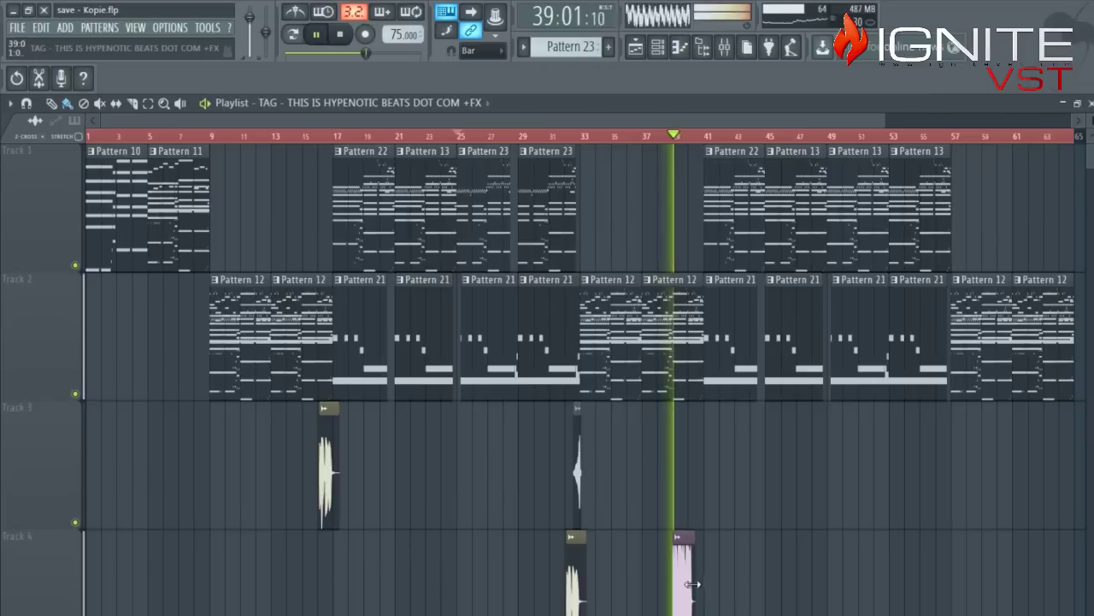
pyautogui.press('F6')
pyautogui.moveTo(353, 320); pyautogui.dragTo(354, 359)
pyautogui.press('F6')
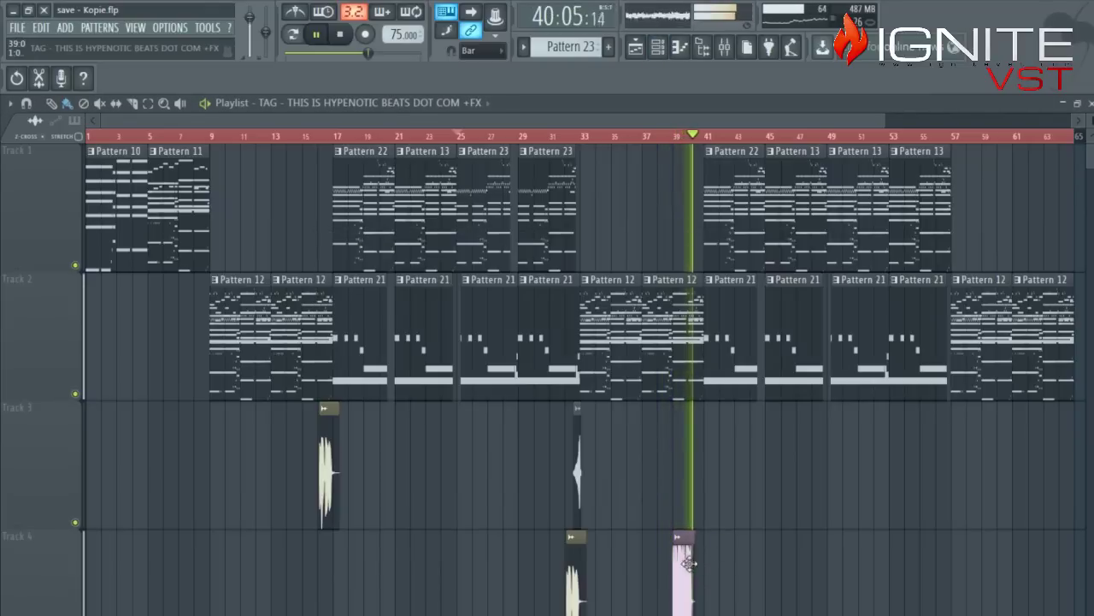
pyautogui.moveTo(688, 562); pyautogui.dragTo(759, 566)
pyautogui.rightClick(759, 566)
pyautogui.press('space')
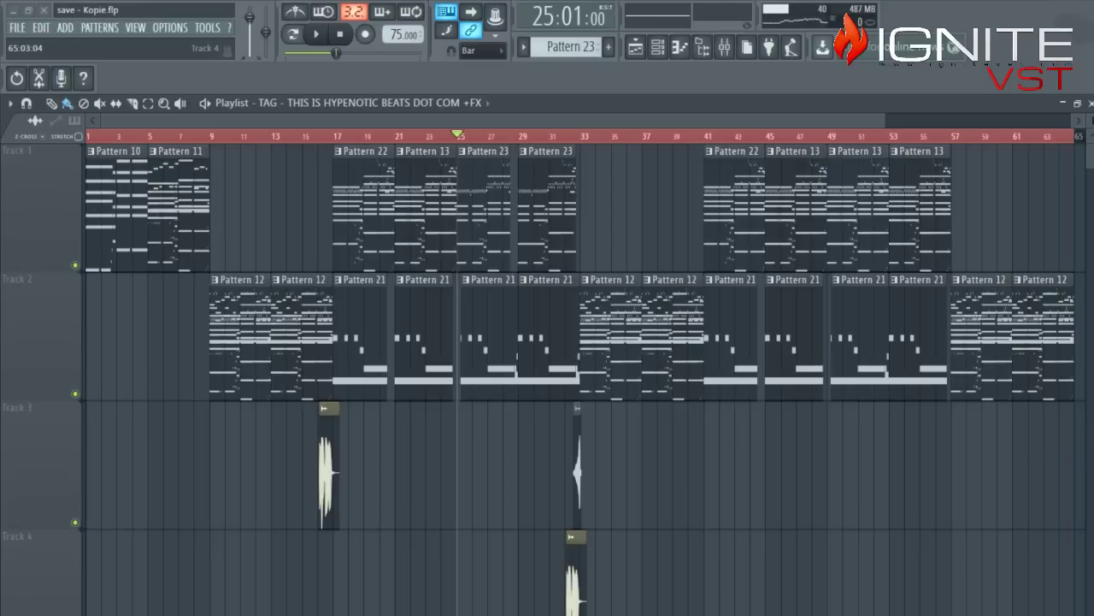
# - Place the Suzuki GSX-1300R Motorcycle idling with revs sample on Track 4 and move it to start at bar 36
pyautogui.moveTo(1041, 390); pyautogui.dragTo(759, 537)
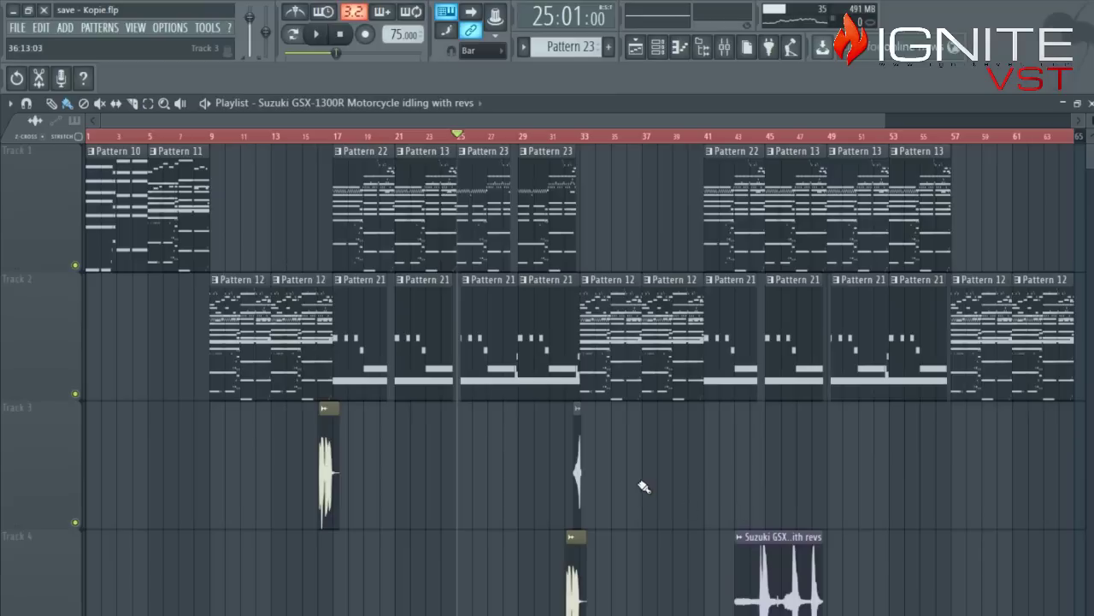
pyautogui.moveTo(751, 586); pyautogui.dragTo(642, 517)
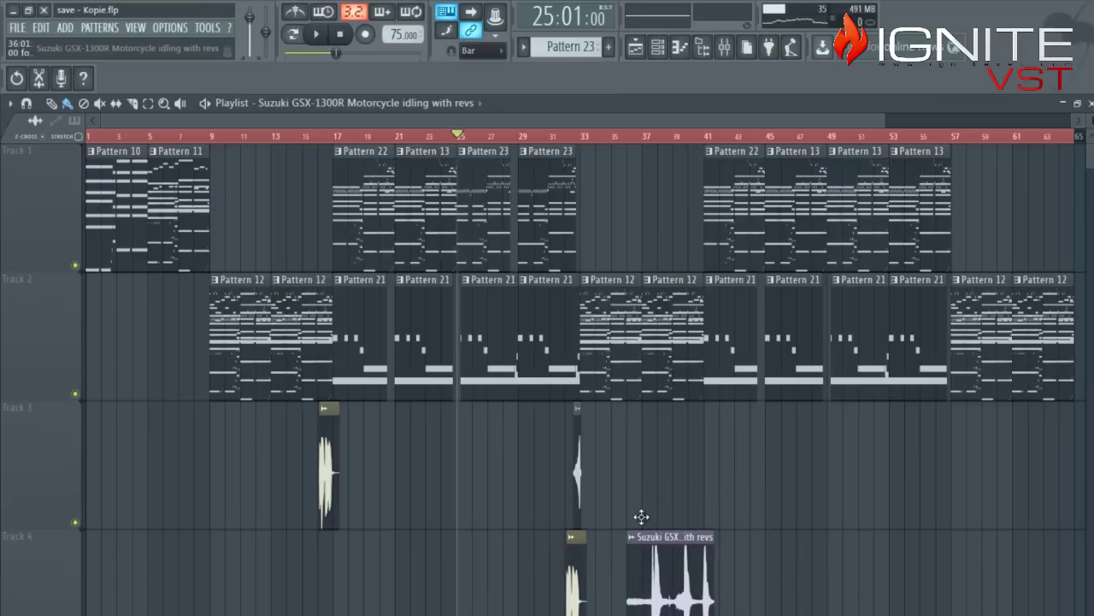
pyautogui.scroll(5, 664, 552)
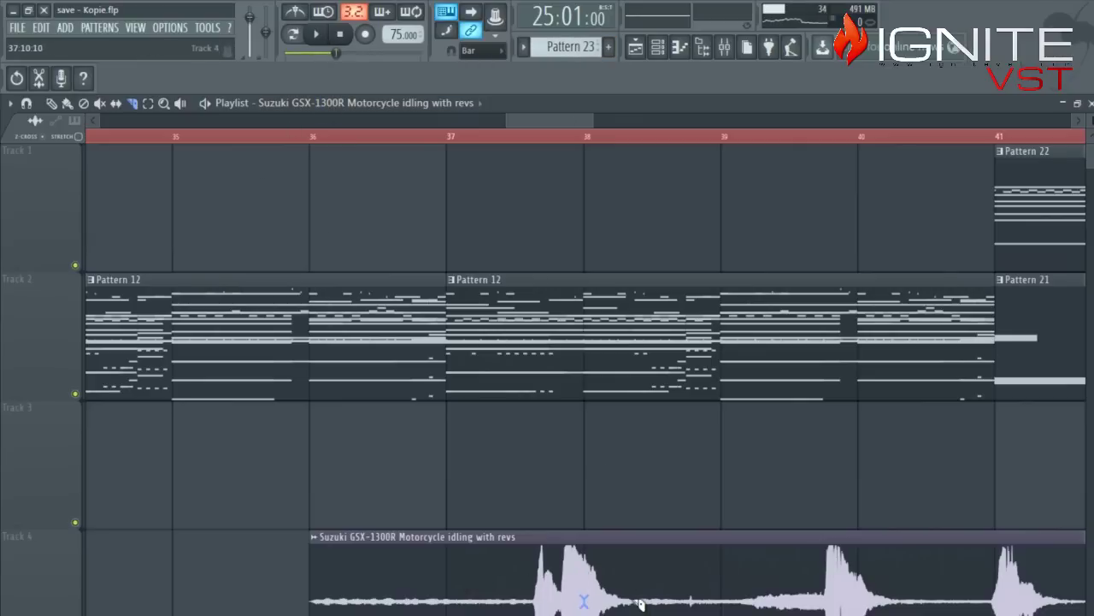
# - With snap set to (none), slice the motorcycle clip just before its first rev burst and just before bar 39, then delete the outer pieces
pyautogui.click(483, 51)
pyautogui.click(487, 67)
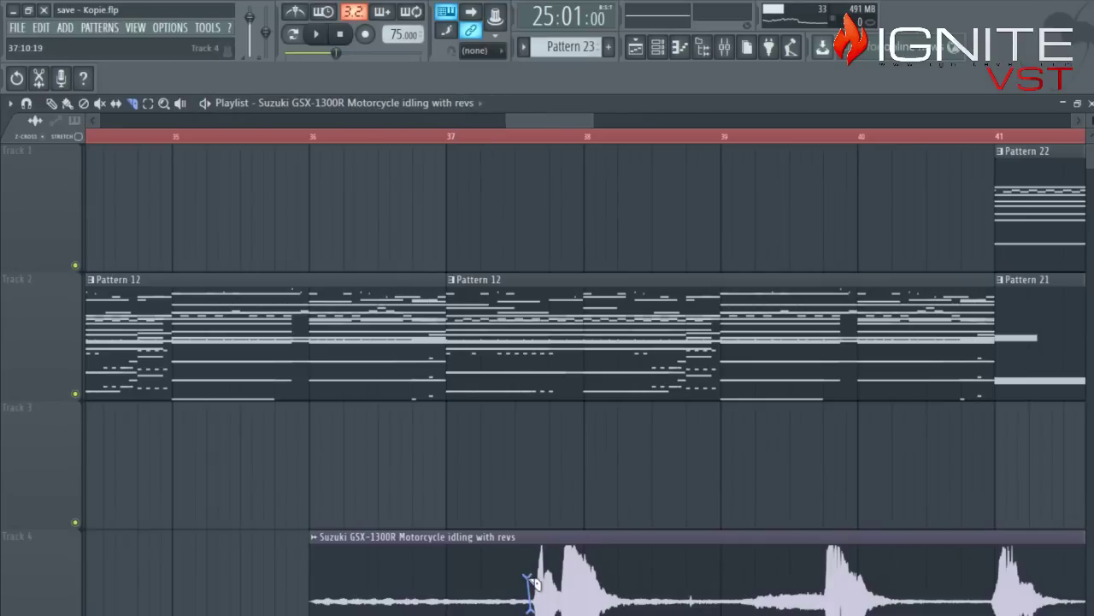
pyautogui.moveTo(537, 571); pyautogui.dragTo(536, 564)
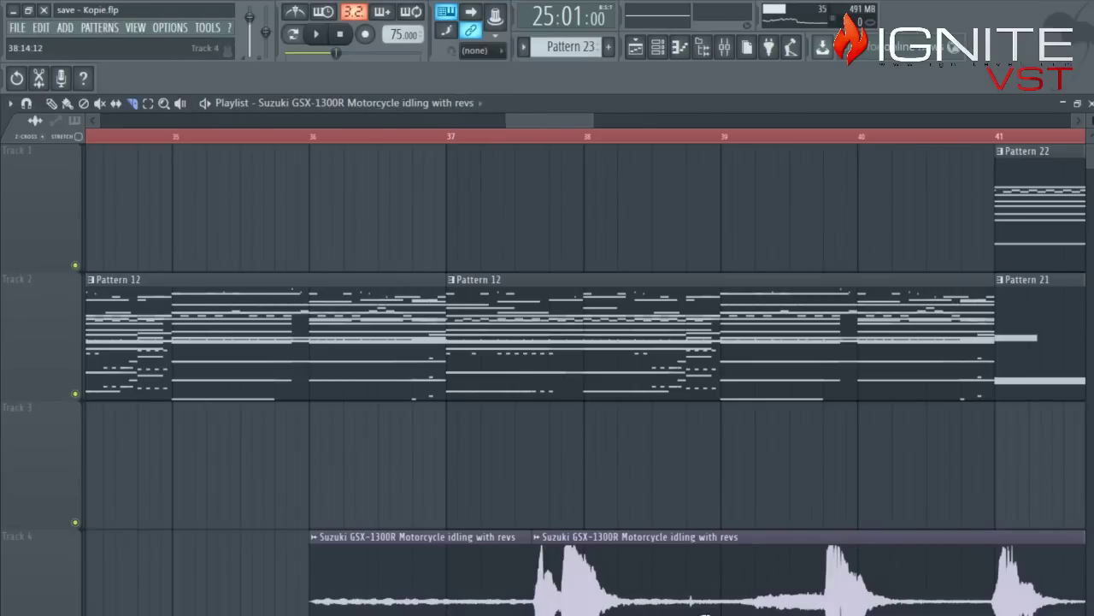
pyautogui.moveTo(720, 612); pyautogui.dragTo(718, 568)
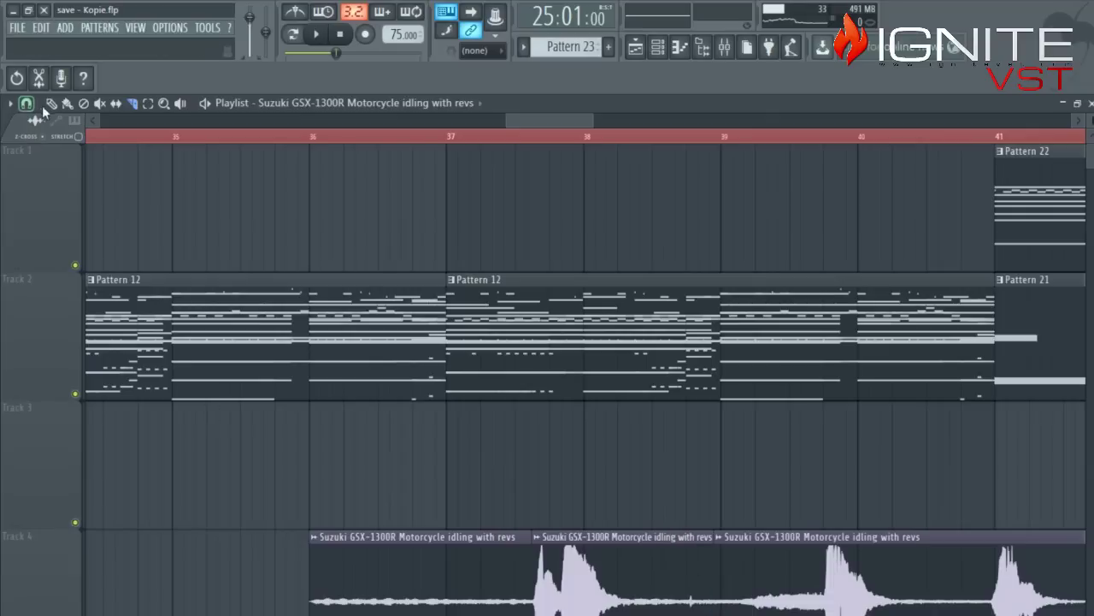
pyautogui.rightClick(461, 571)
pyautogui.rightClick(757, 572)
pyautogui.scroll(-1, 653, 422)
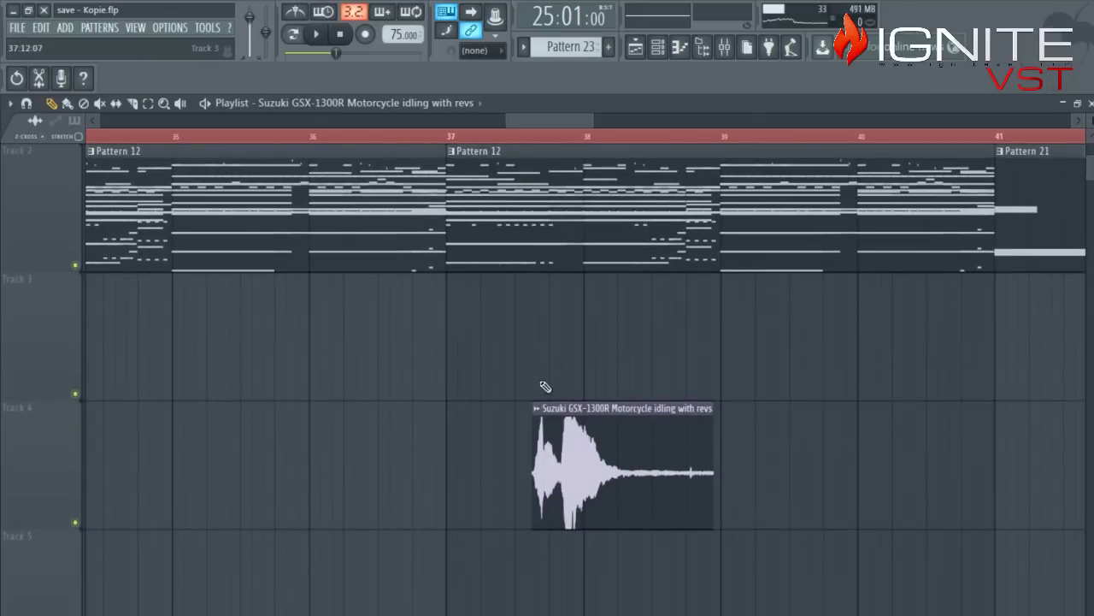
# - Automate the motorcycle clip's volume and shape the envelope with a short fade-in and a curved fade-out near the clip's end
pyautogui.click(538, 411)
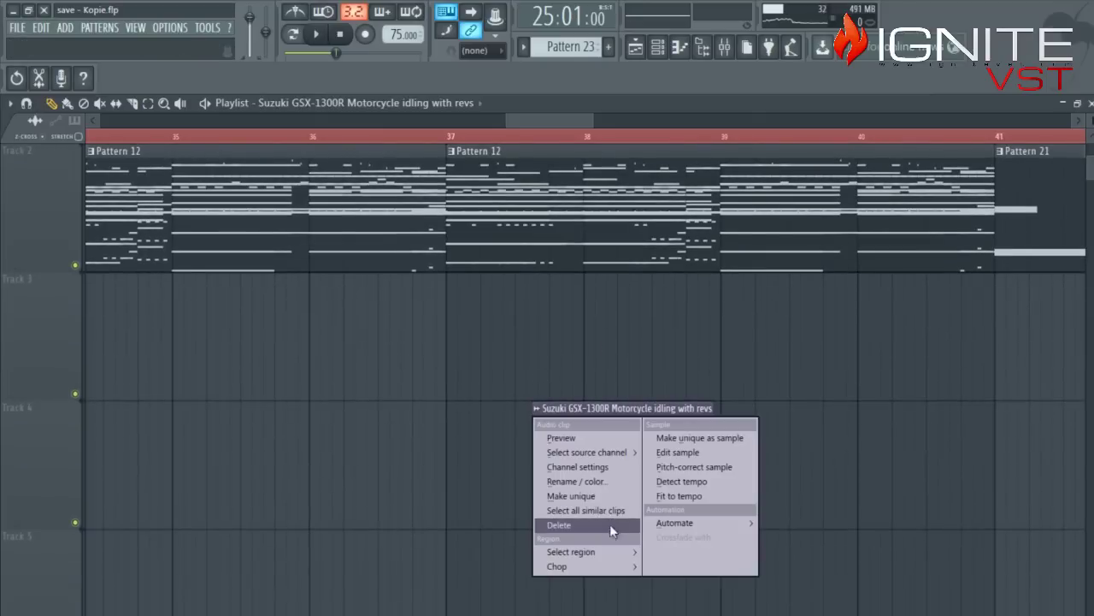
pyautogui.moveTo(735, 523)
pyautogui.click(780, 537)
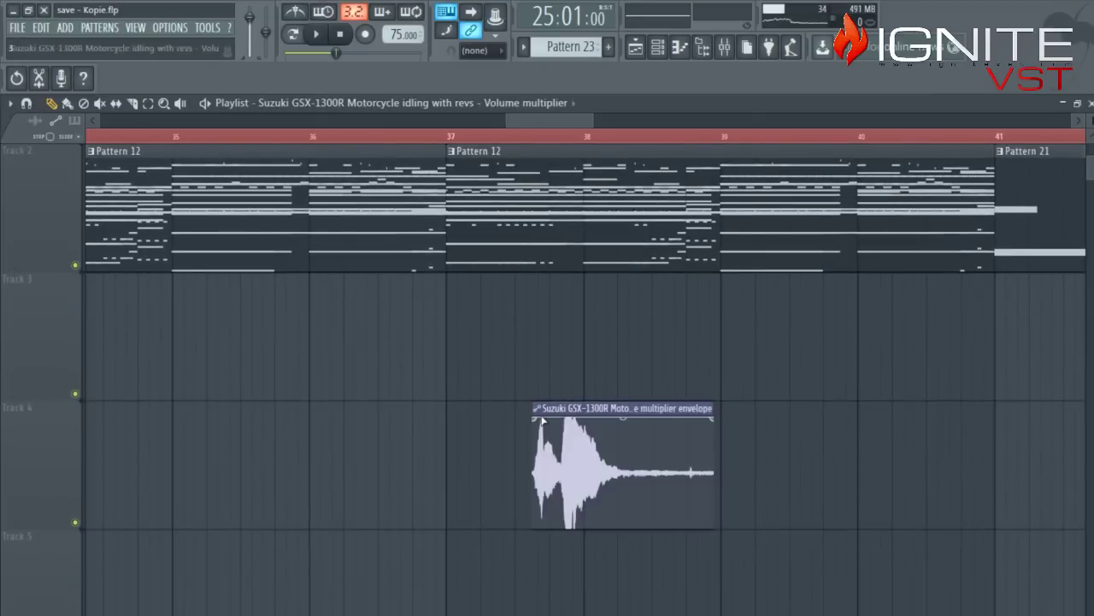
pyautogui.moveTo(538, 420); pyautogui.dragTo(530, 561)
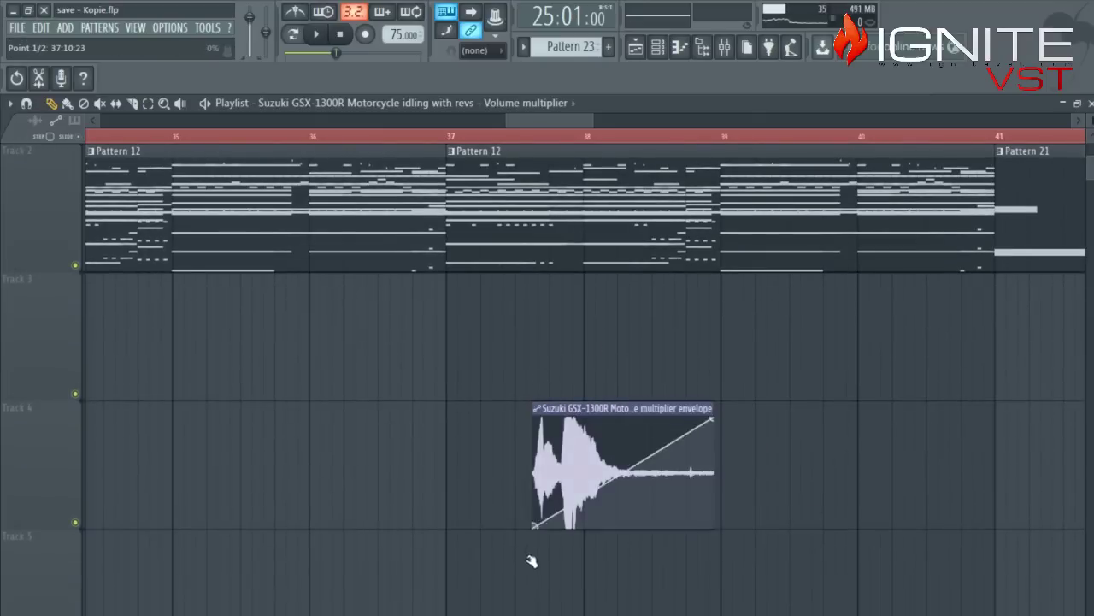
pyautogui.moveTo(559, 514); pyautogui.dragTo(544, 381)
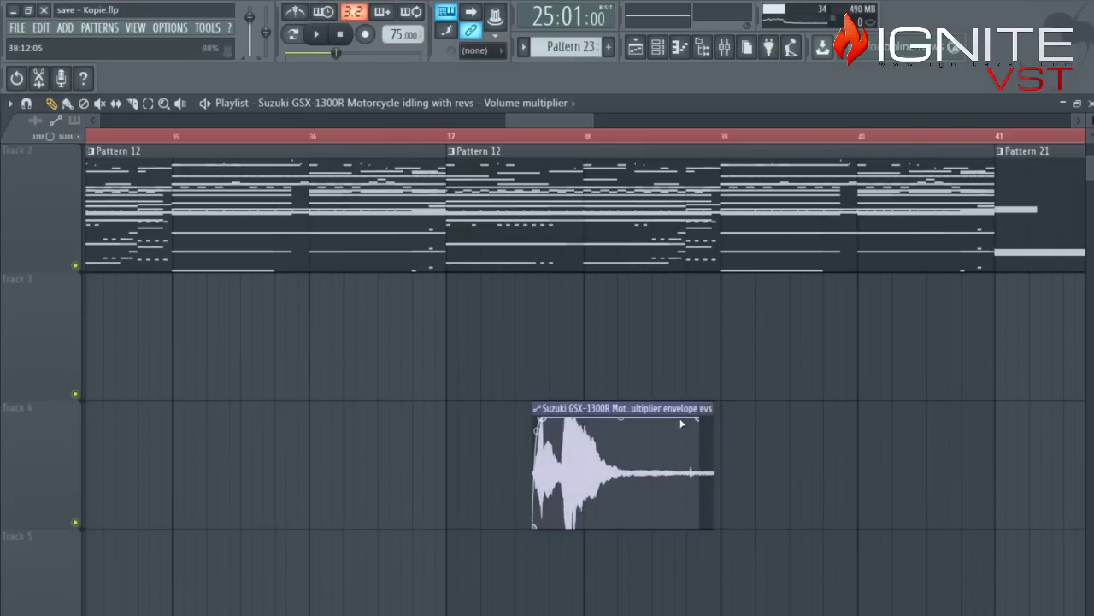
pyautogui.moveTo(694, 419); pyautogui.dragTo(700, 549)
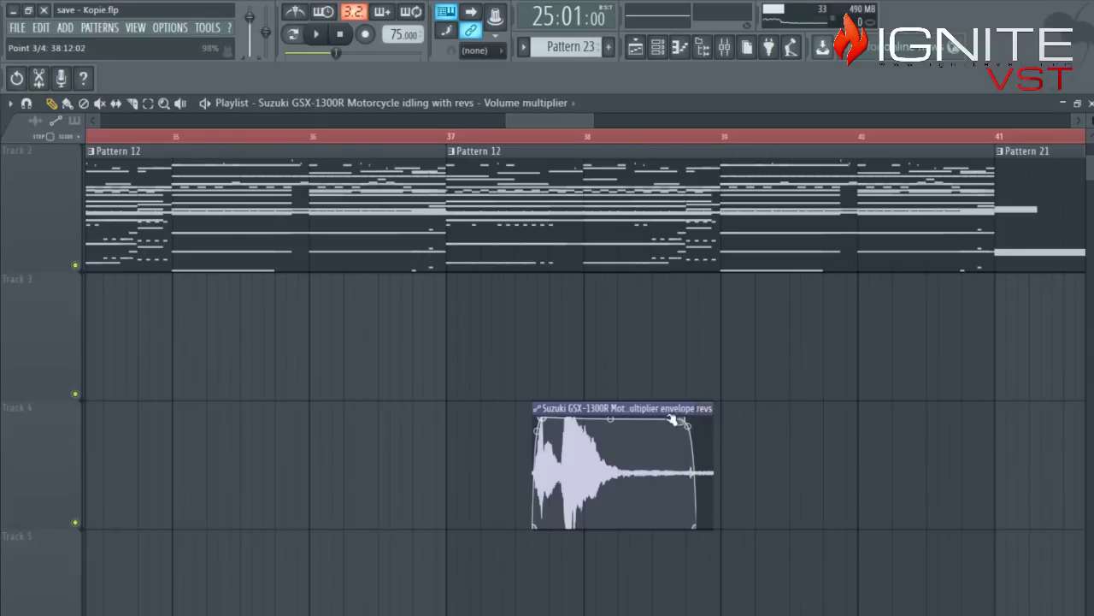
pyautogui.moveTo(674, 420); pyautogui.dragTo(620, 418)
pyautogui.moveTo(638, 528); pyautogui.dragTo(697, 523)
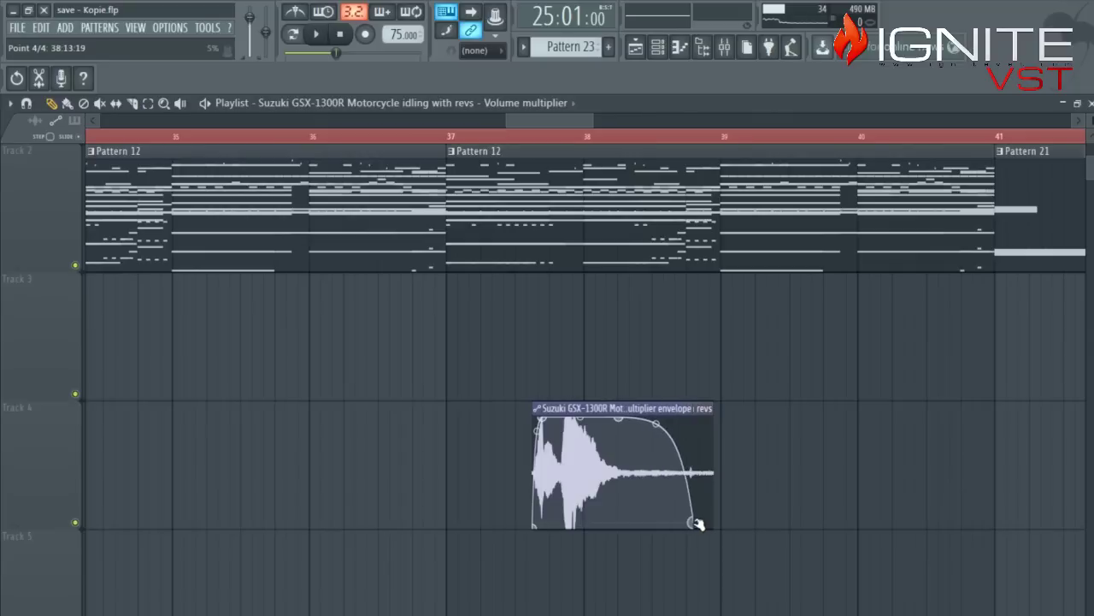
# - Set the snap to Bar, select the motorcycle clip with its envelope, and move both to Track 3 around bar 25
pyautogui.click(502, 51)
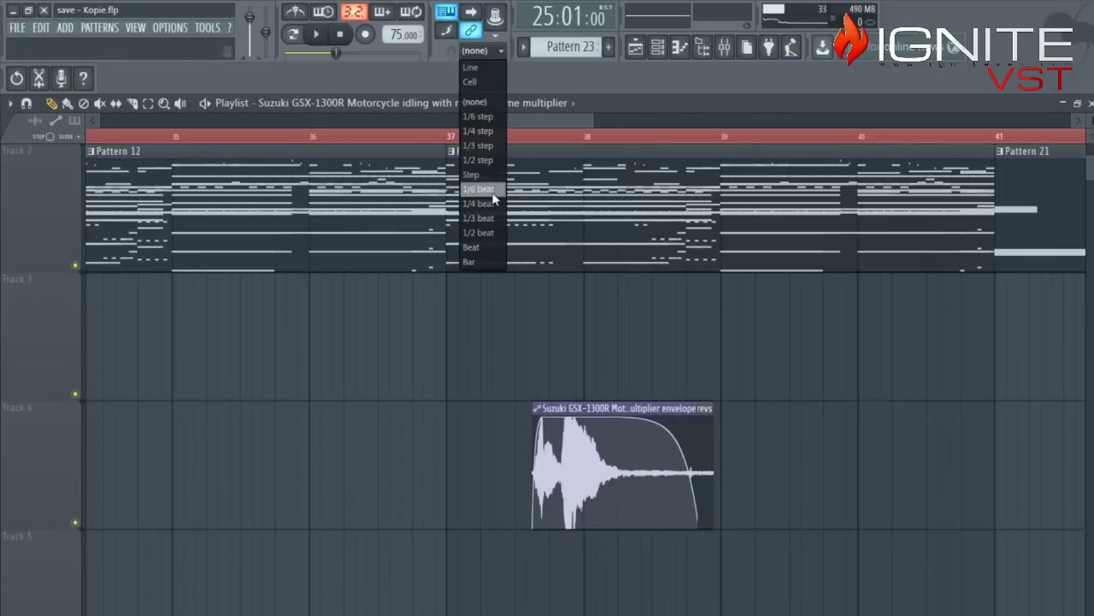
pyautogui.click(483, 261)
pyautogui.moveTo(905, 580); pyautogui.dragTo(455, 415)
pyautogui.scroll(-5, 455, 414)
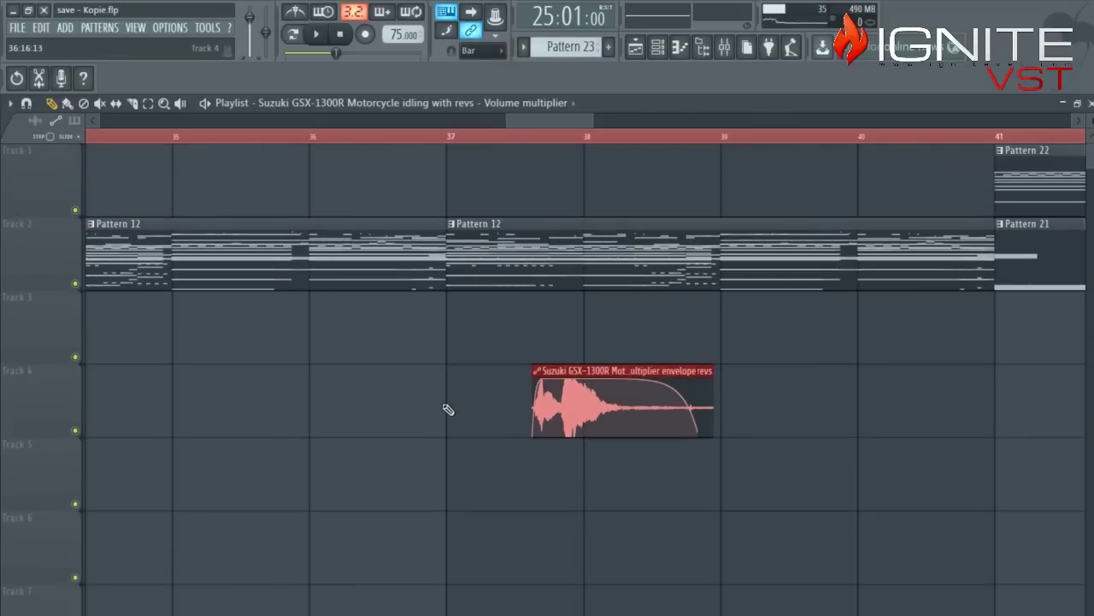
pyautogui.scroll(-2, 448, 410)
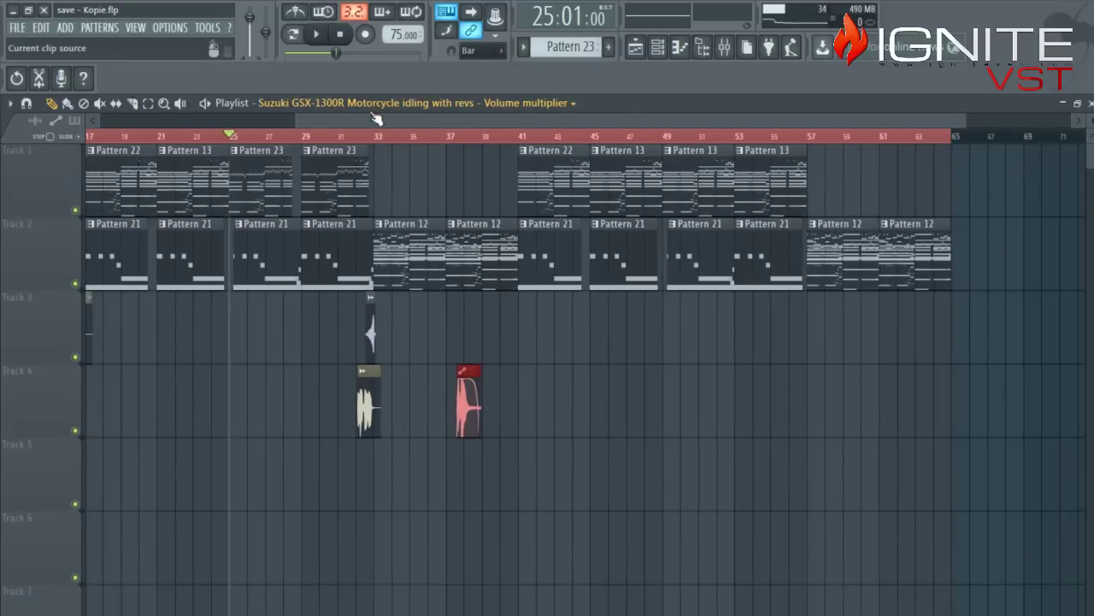
pyautogui.moveTo(374, 120); pyautogui.dragTo(134, 141)
pyautogui.press('KP_Divide')
pyautogui.press('KP_Divide')
pyautogui.press('KP_Divide')
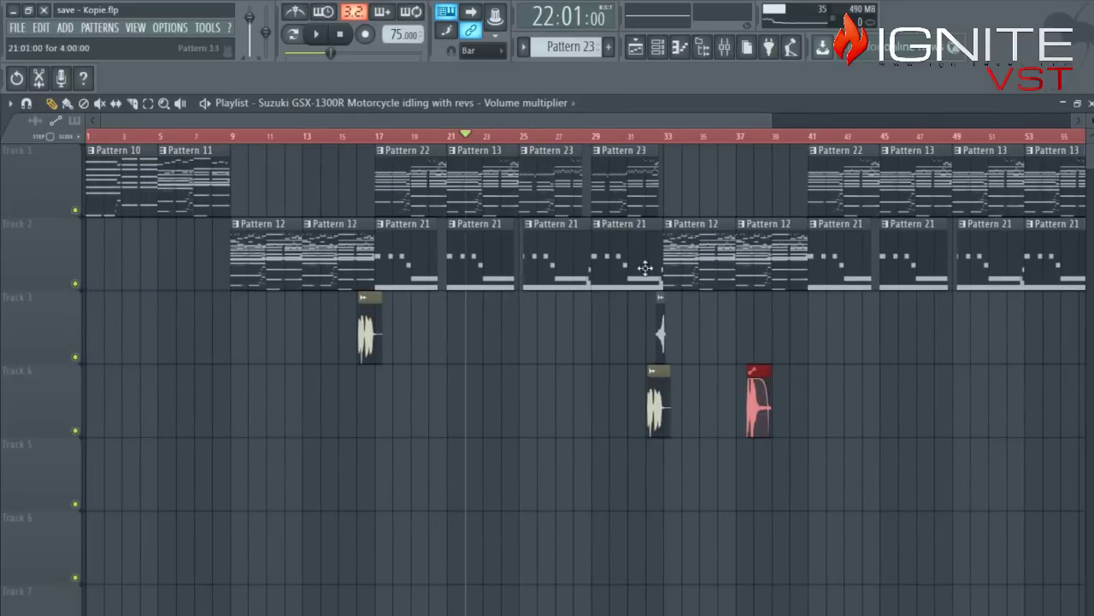
pyautogui.moveTo(759, 369); pyautogui.dragTo(520, 286)
pyautogui.scroll(2, 523, 303)
pyautogui.scroll(6, 519, 317)
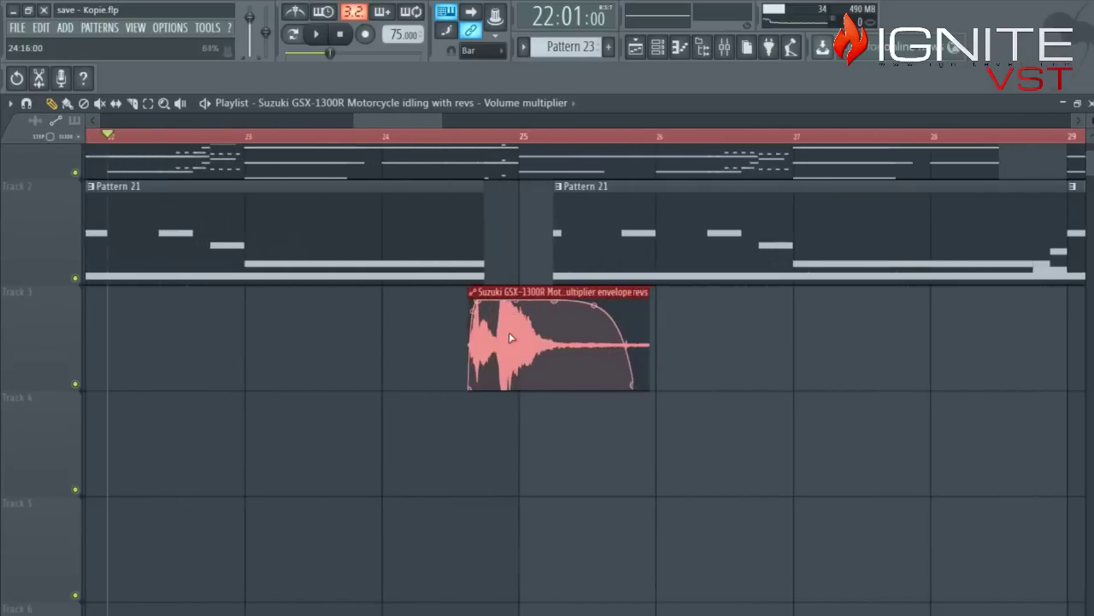
# - Set the snap to (none) and shift the motorcycle clip slightly later so it starts where the preceding Pattern 21 clip ends
pyautogui.click(483, 50)
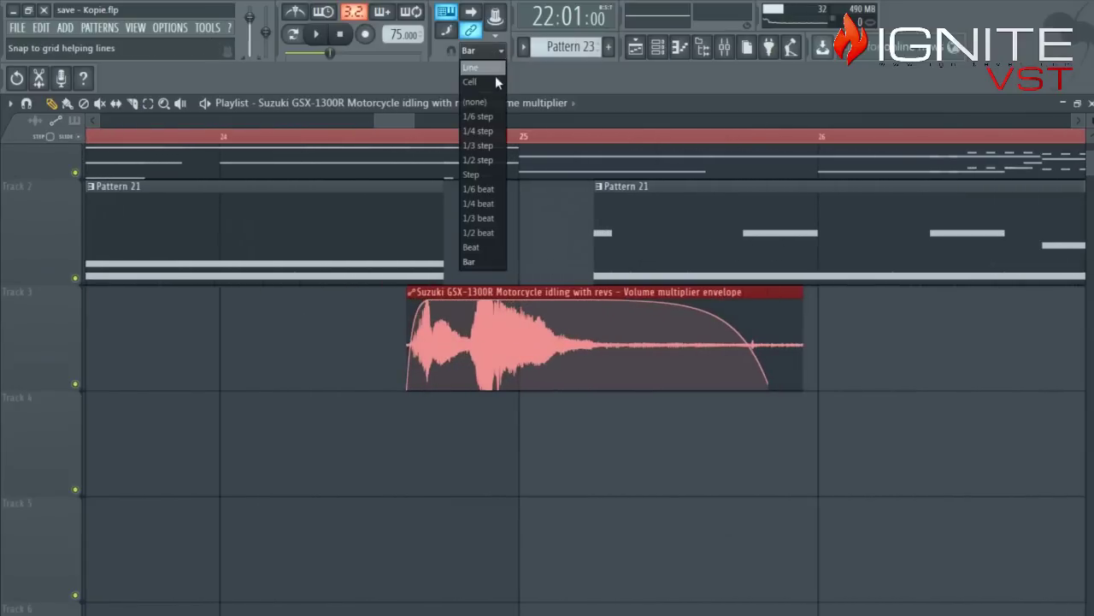
pyautogui.click(493, 102)
pyautogui.moveTo(544, 292); pyautogui.dragTo(578, 292)
# - Play the transition into bar 25, show all channels in the Channel rack, and lower the motorcycle channel's volume to about 16%
pyautogui.press('space')
pyautogui.press('F6')
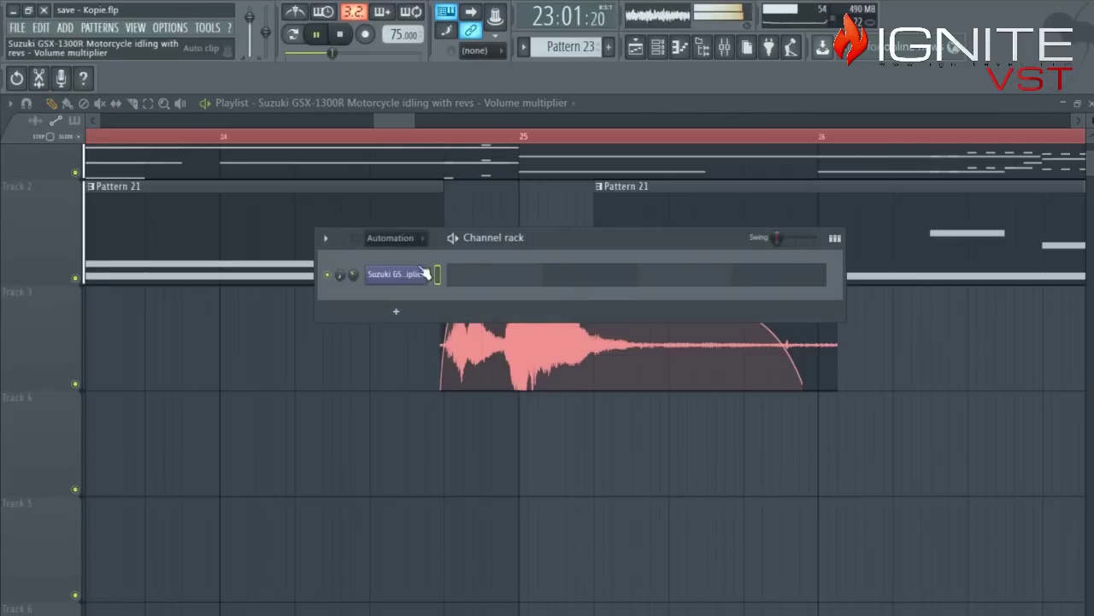
pyautogui.click(412, 237)
pyautogui.click(402, 254)
pyautogui.scroll(-5, 650, 479)
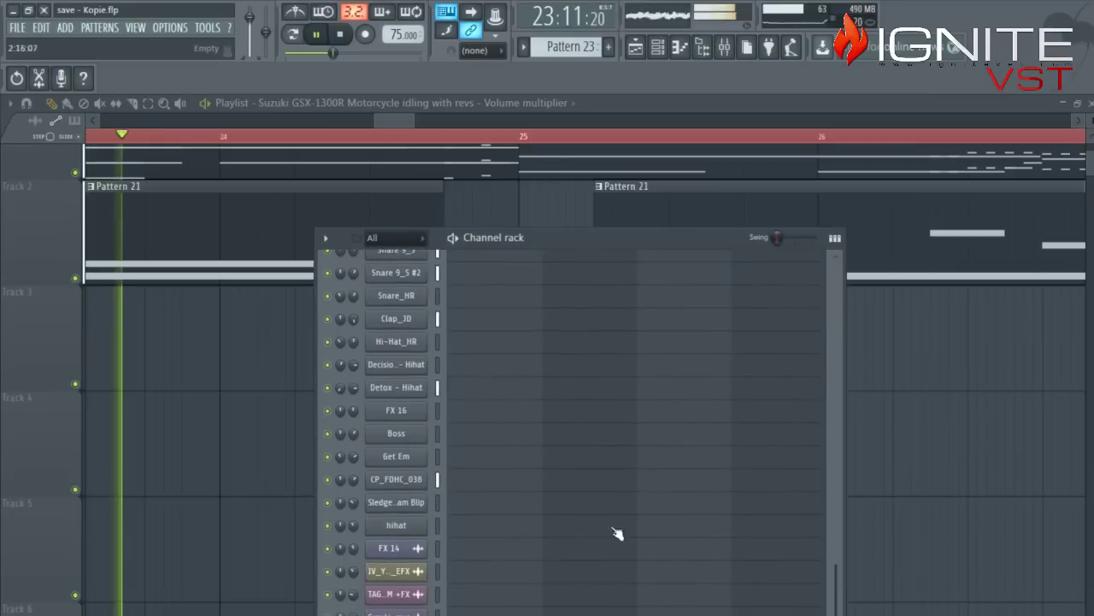
pyautogui.moveTo(548, 243); pyautogui.dragTo(709, 217)
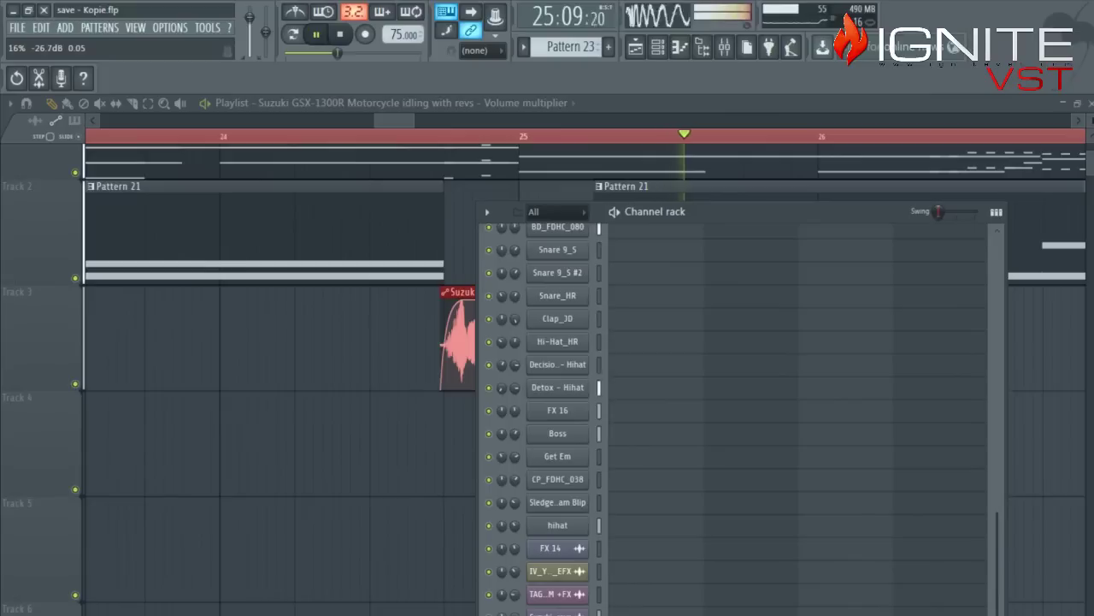
pyautogui.click(436, 135)
pyautogui.press('F6')
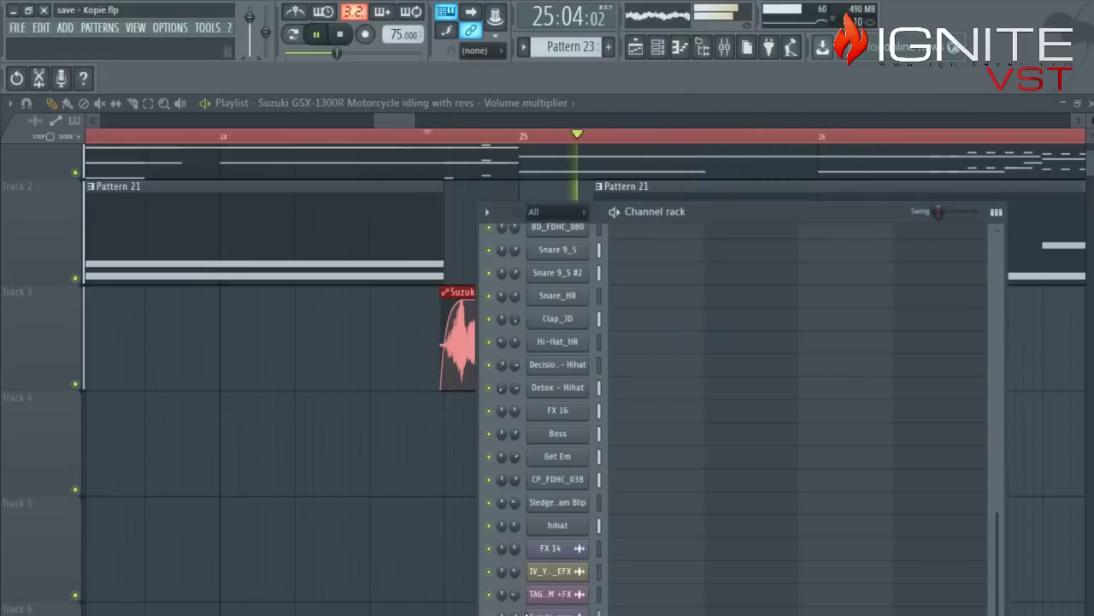
# - Replay the passage leading into bar 25, set the motorcycle channel's volume to about 34%, and stop playback
pyautogui.click(402, 136)
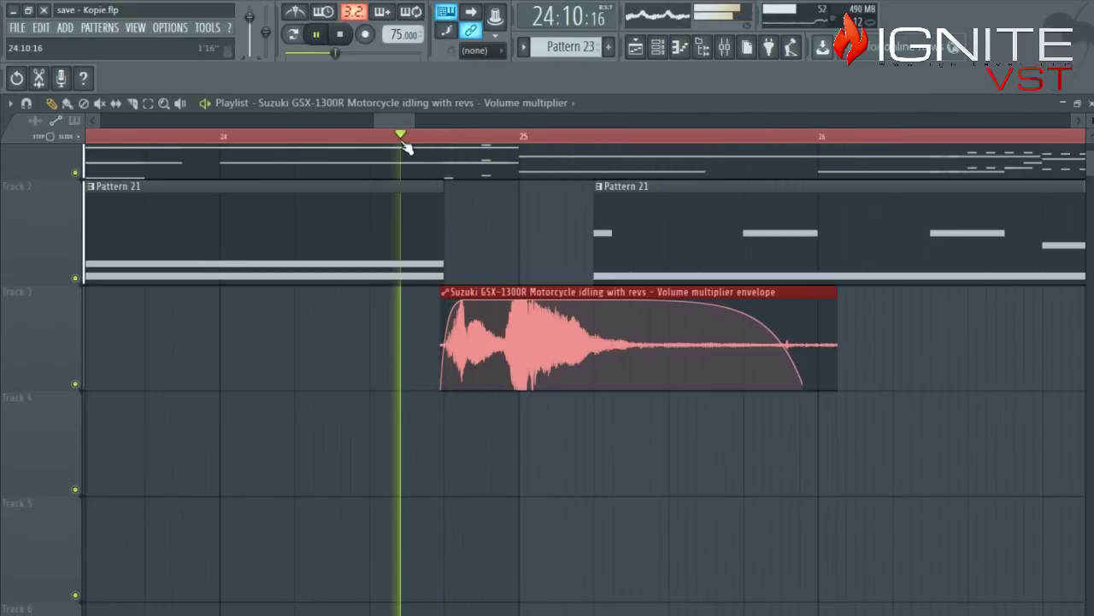
pyautogui.keyDown('ctrl'); pyautogui.rightClick(440, 202); pyautogui.keyUp('ctrl')
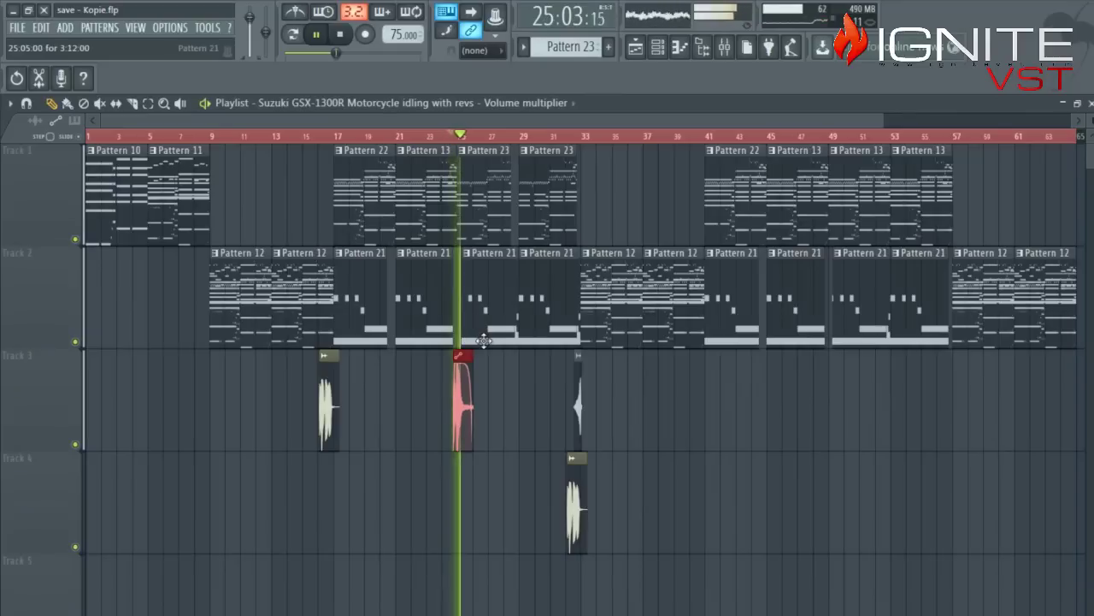
pyautogui.press('space')
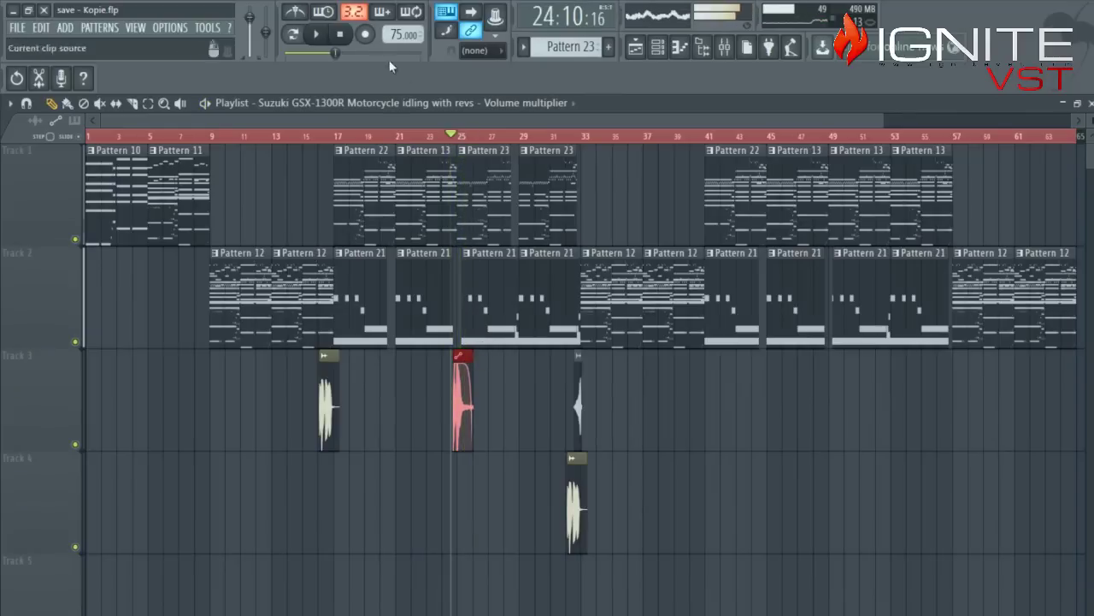
pyautogui.click(406, 136)
pyautogui.press('space')
pyautogui.press('F6')
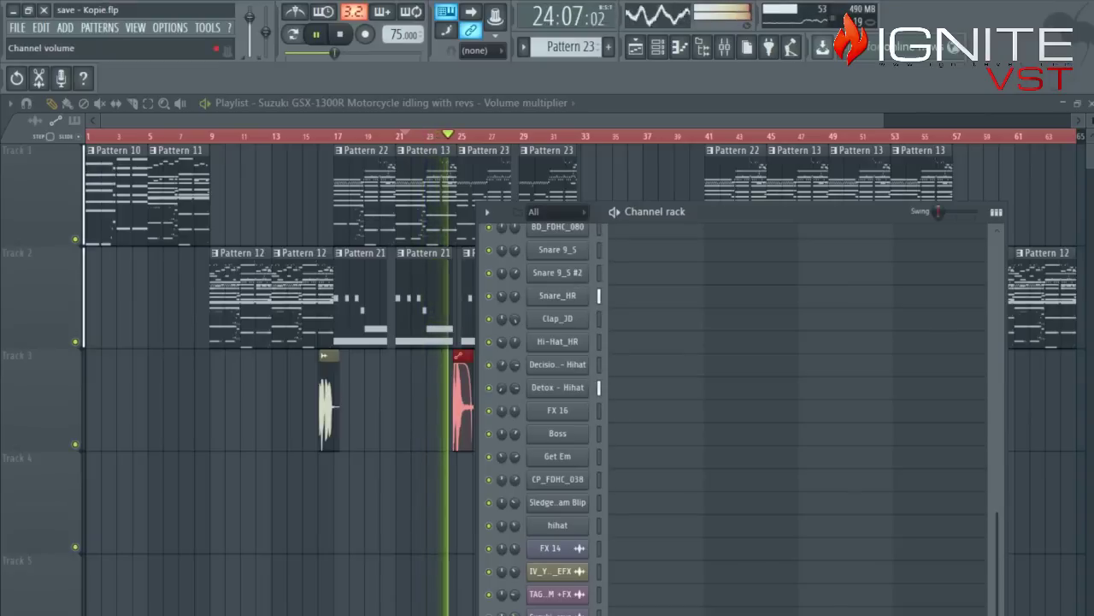
pyautogui.click(515, 615)
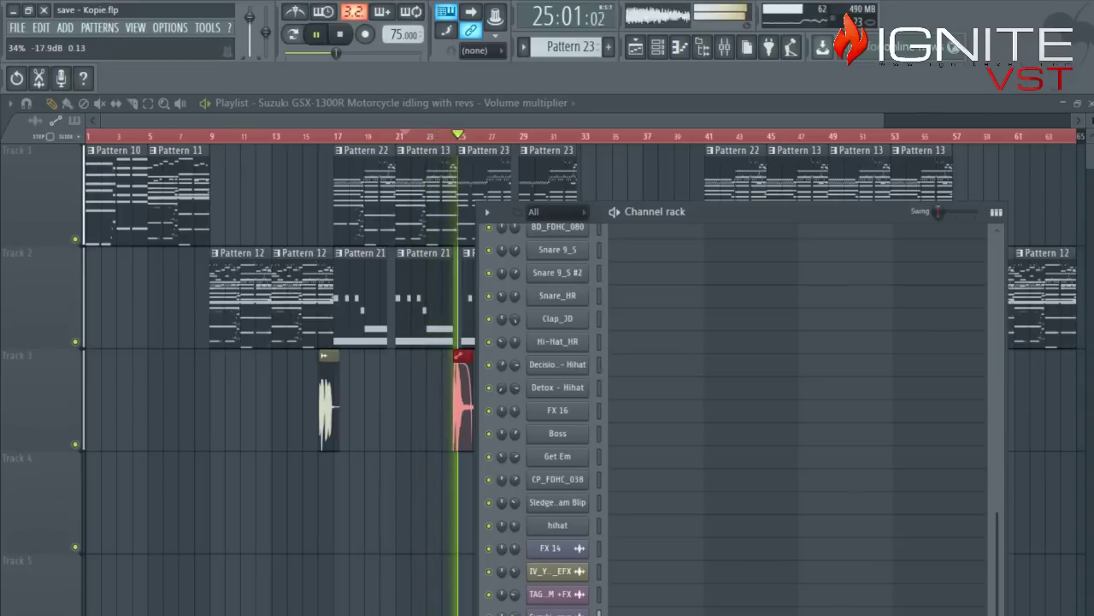
pyautogui.click(340, 35)
pyautogui.click(340, 35)
# - Open the motorcycle sample's channel settings and assign it to a free mixer track
pyautogui.click(554, 614)
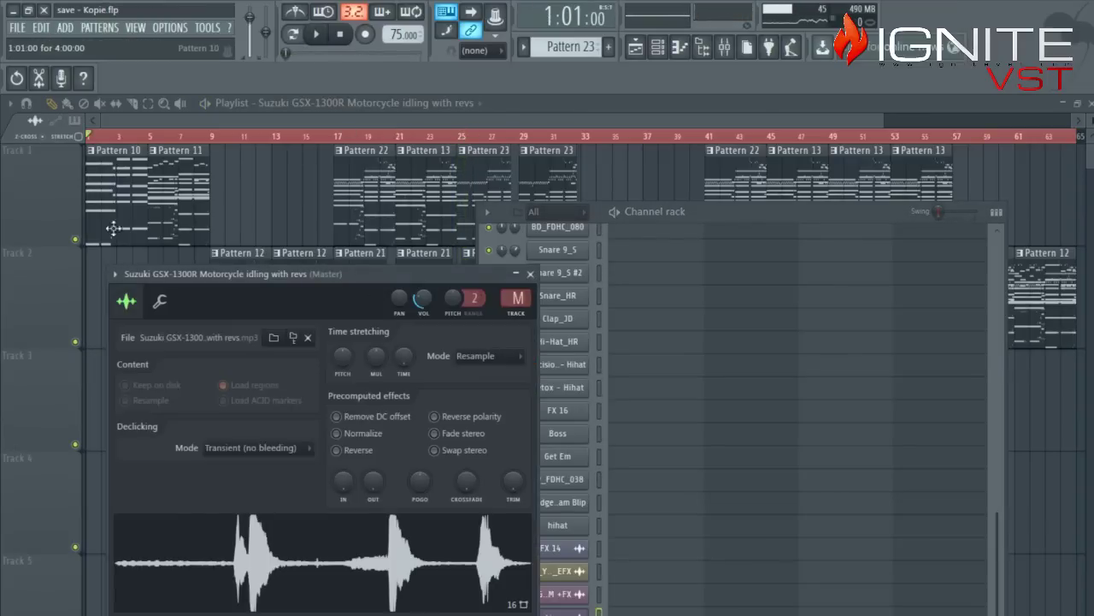
pyautogui.click(114, 274)
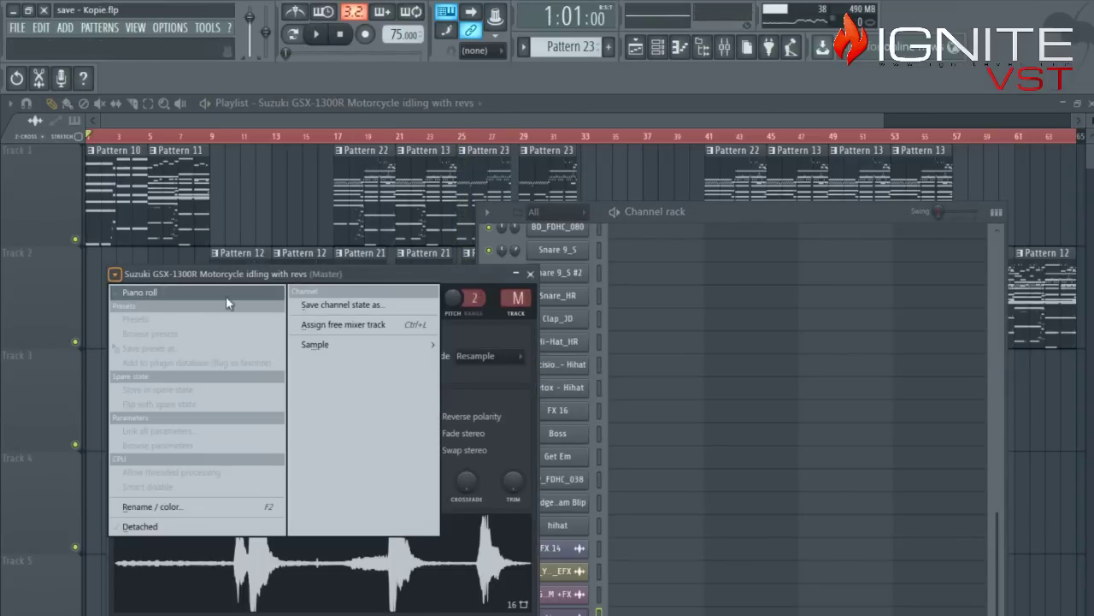
pyautogui.click(333, 324)
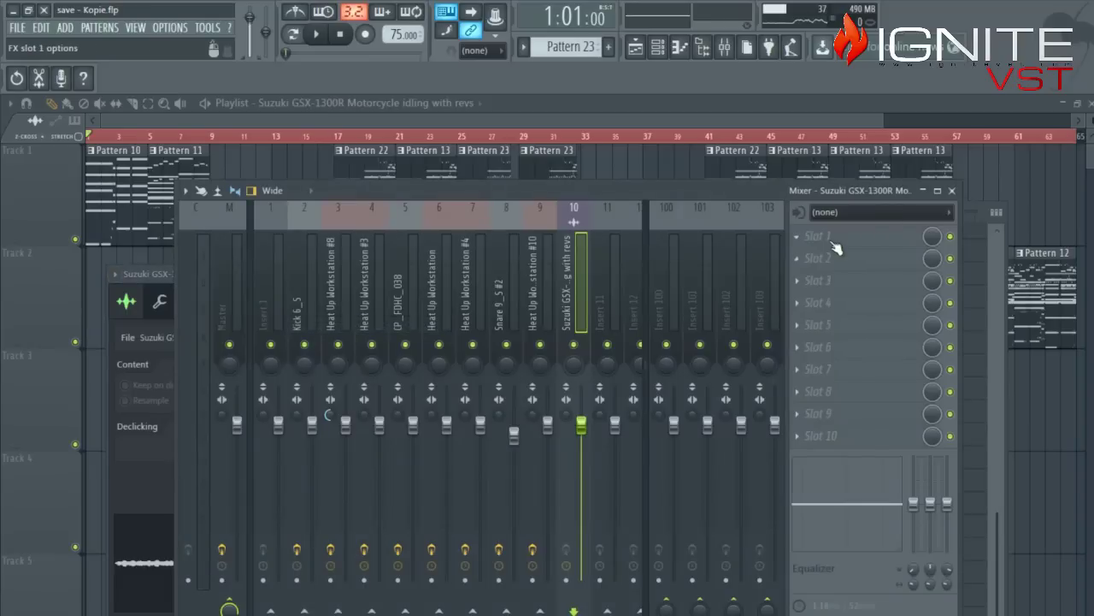
# - Load Fruity Delay 2 into slot 1 of the motorcycle mixer track and apply its Stereo effect preset
pyautogui.click(801, 242)
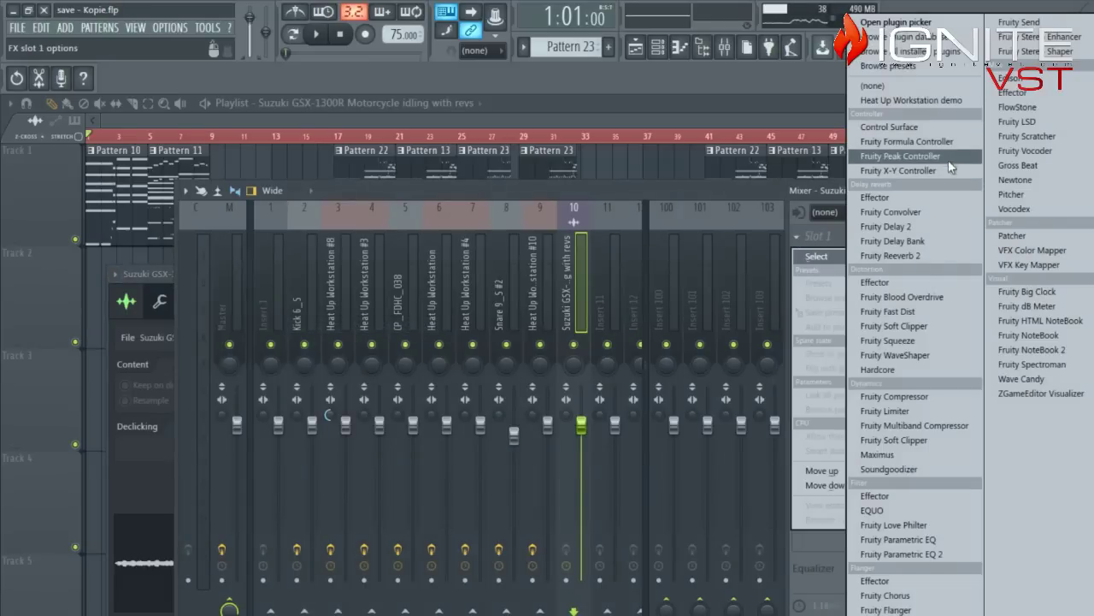
pyautogui.click(937, 231)
pyautogui.click(320, 295)
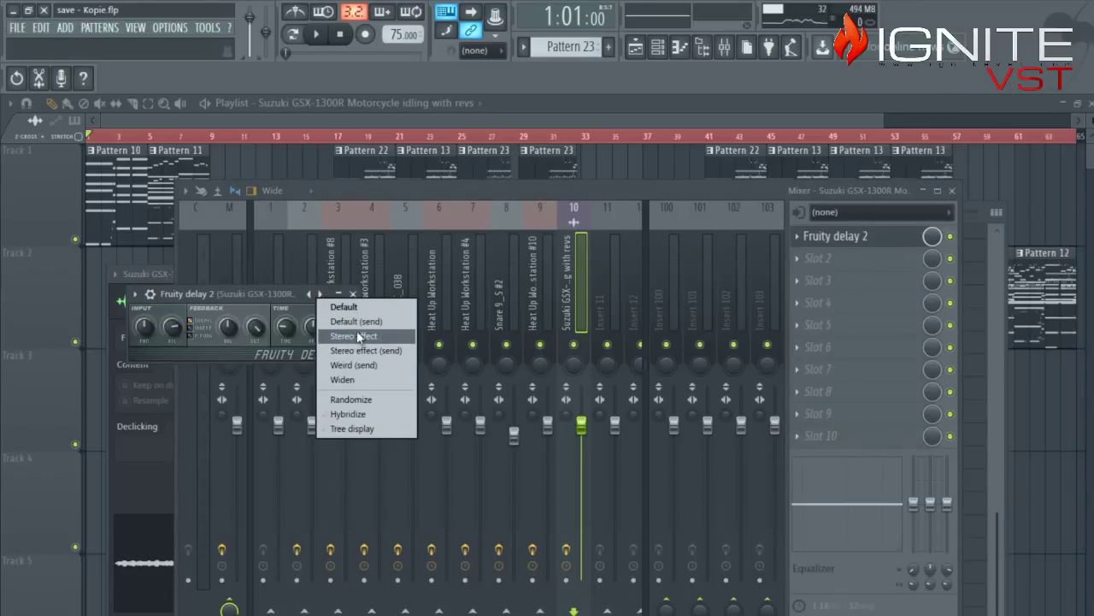
pyautogui.click(354, 339)
pyautogui.click(527, 121)
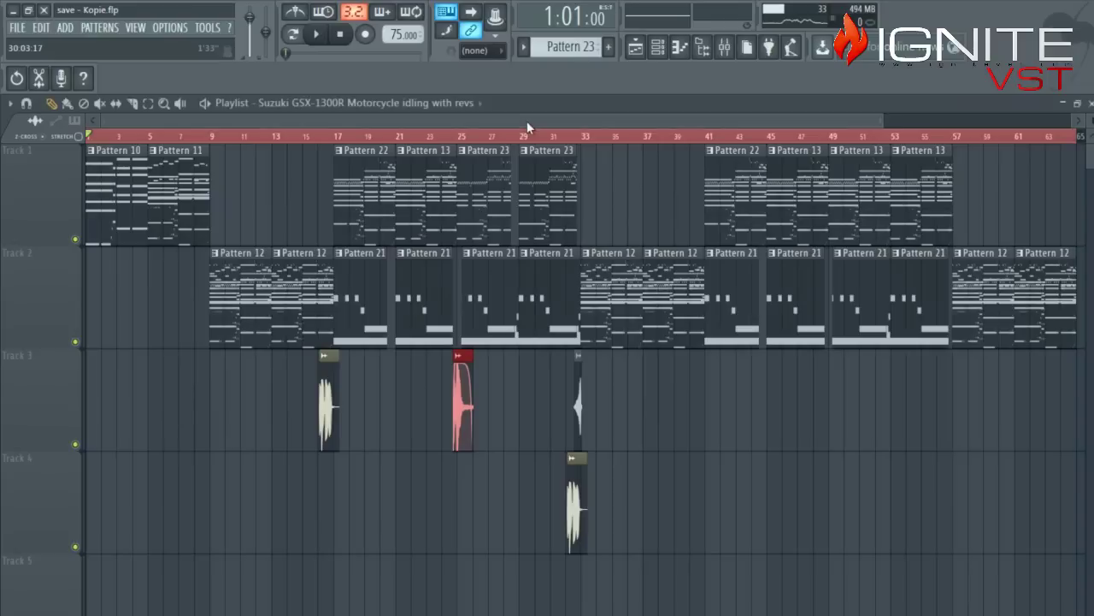
# - Play from bar 23, set the motorcycle channel's volume to about 29%, replay the transition from bar 24, and stop playback
pyautogui.click(436, 137)
pyautogui.press('space')
pyautogui.press('F6')
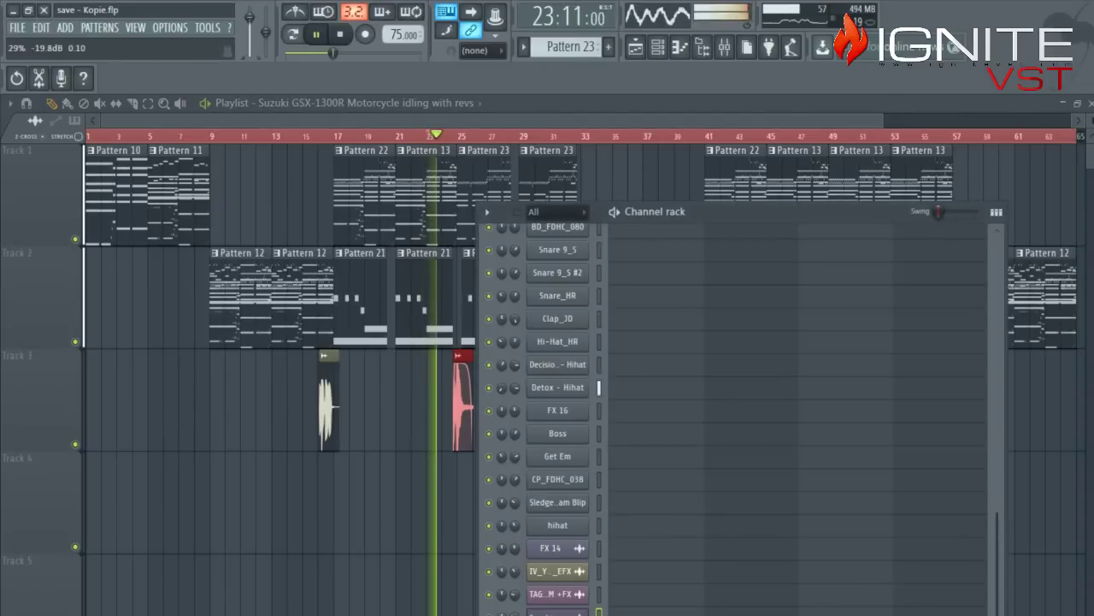
pyautogui.press('space')
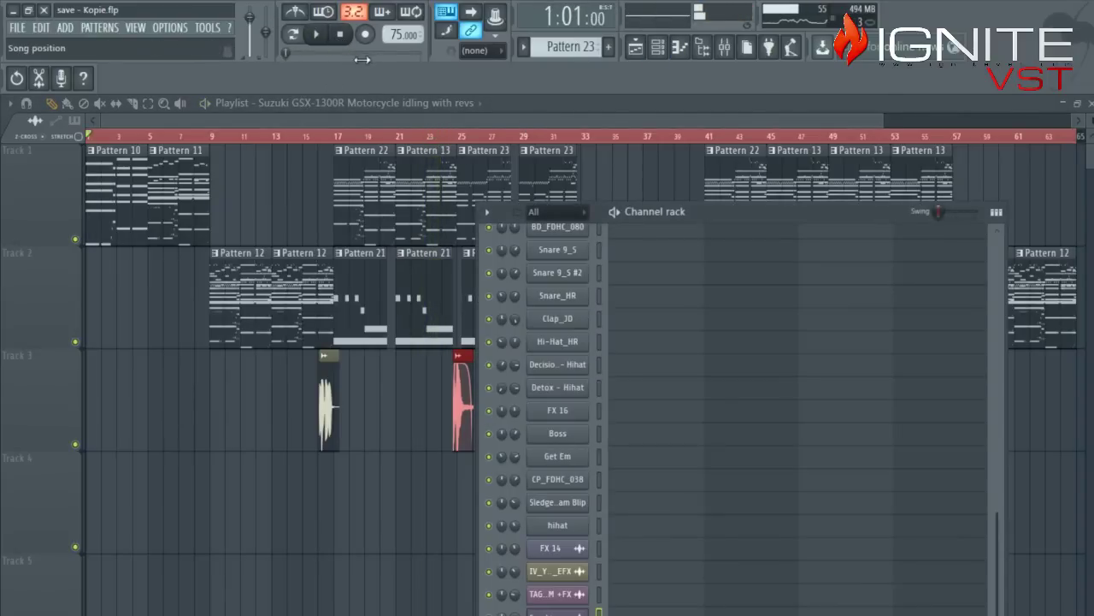
pyautogui.click(451, 136)
pyautogui.press('space')
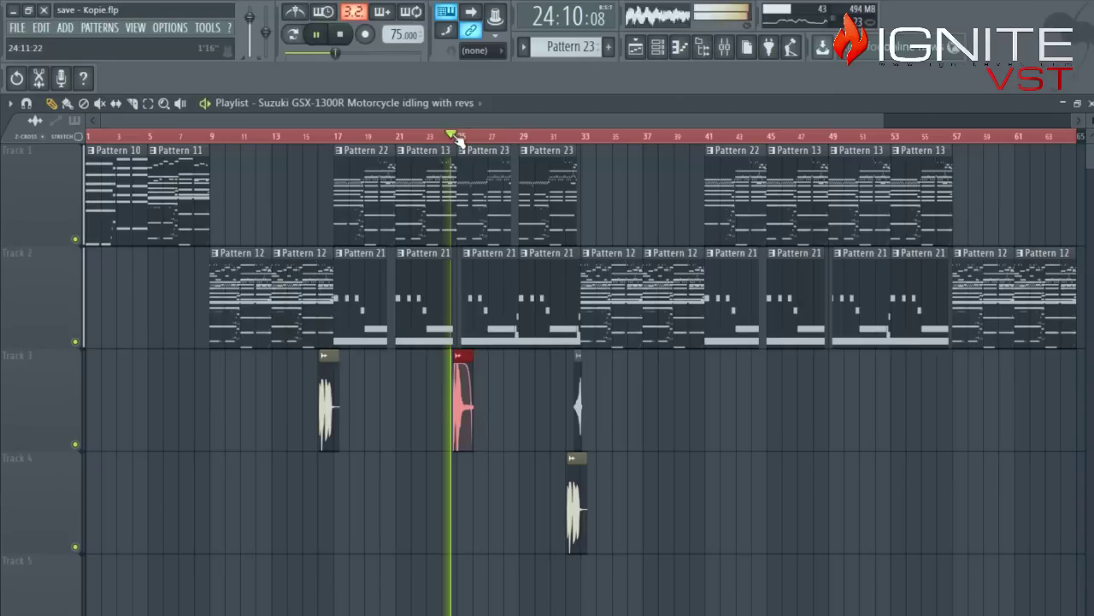
pyautogui.click(345, 38)
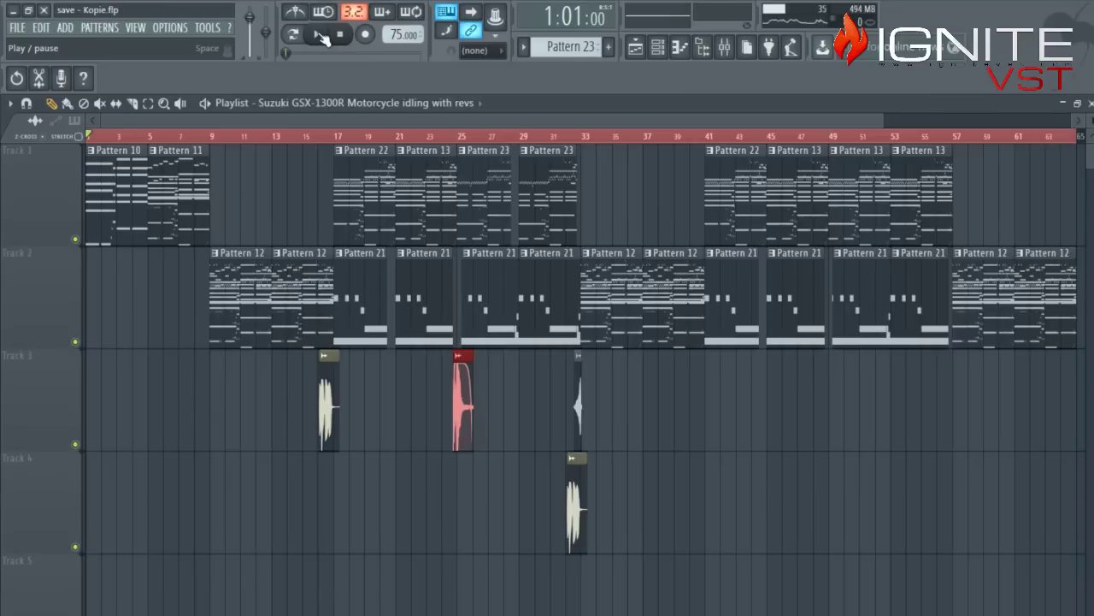
# - Play the song from the start and try a copy of the motorcycle clip on Track 3 around bar 10, removing it again
pyautogui.click(320, 34)
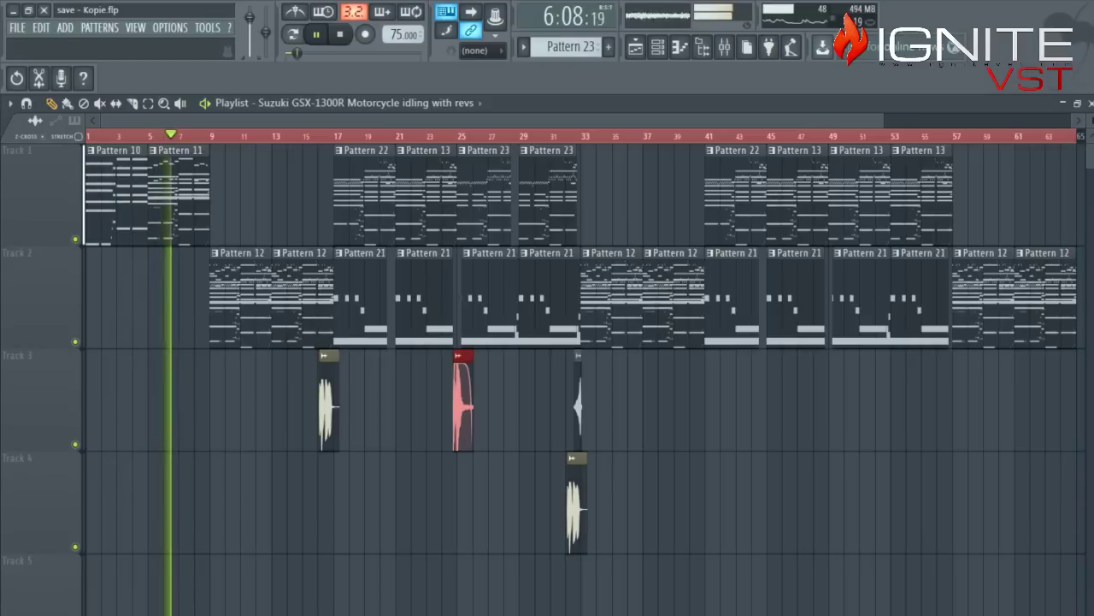
pyautogui.moveTo(677, 505); pyautogui.dragTo(627, 487)
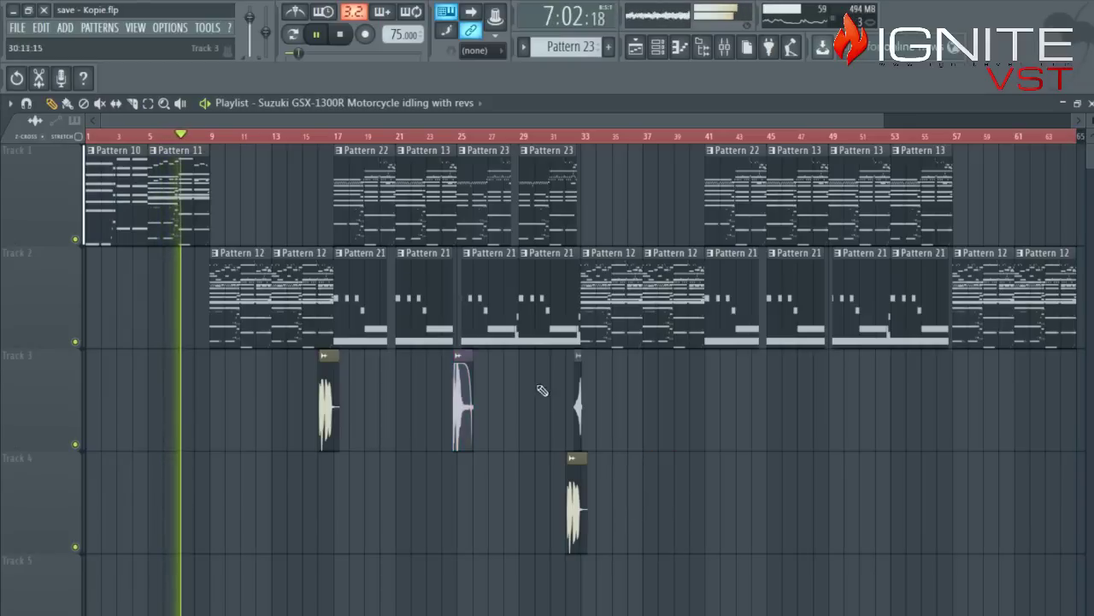
pyautogui.moveTo(536, 397); pyautogui.dragTo(437, 432)
pyautogui.hotkey('ctrl', 'c')
pyautogui.hotkey('ctrl', 'v')
pyautogui.moveTo(108, 359); pyautogui.dragTo(241, 365)
pyautogui.rightClick(241, 364)
pyautogui.rightClick(237, 373)
pyautogui.click(41, 28)
pyautogui.click(53, 44)
pyautogui.rightClick(238, 398)
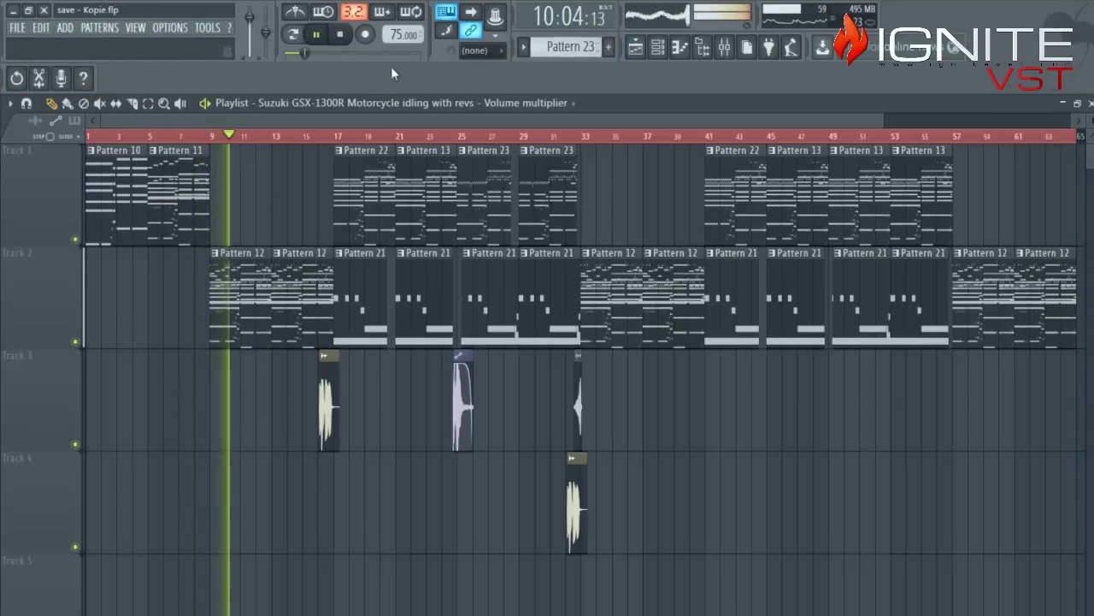
# - Set the global snap to Bar
pyautogui.click(475, 51)
pyautogui.click(469, 263)
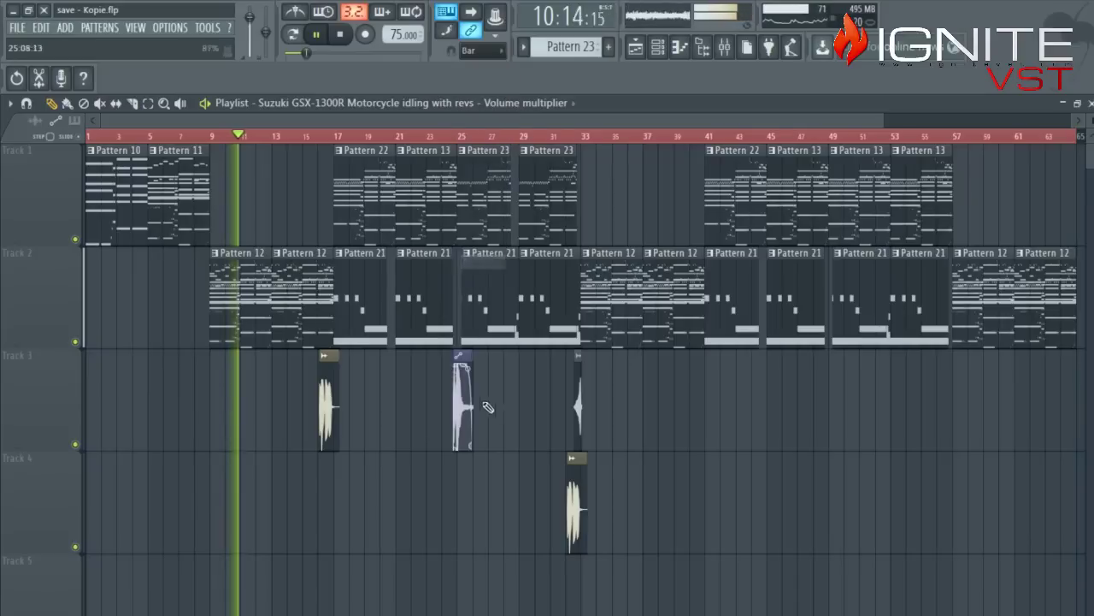
# - Try a copy of the motorcycle clip on Track 4 around bar 17 and delete it
pyautogui.click(463, 402)
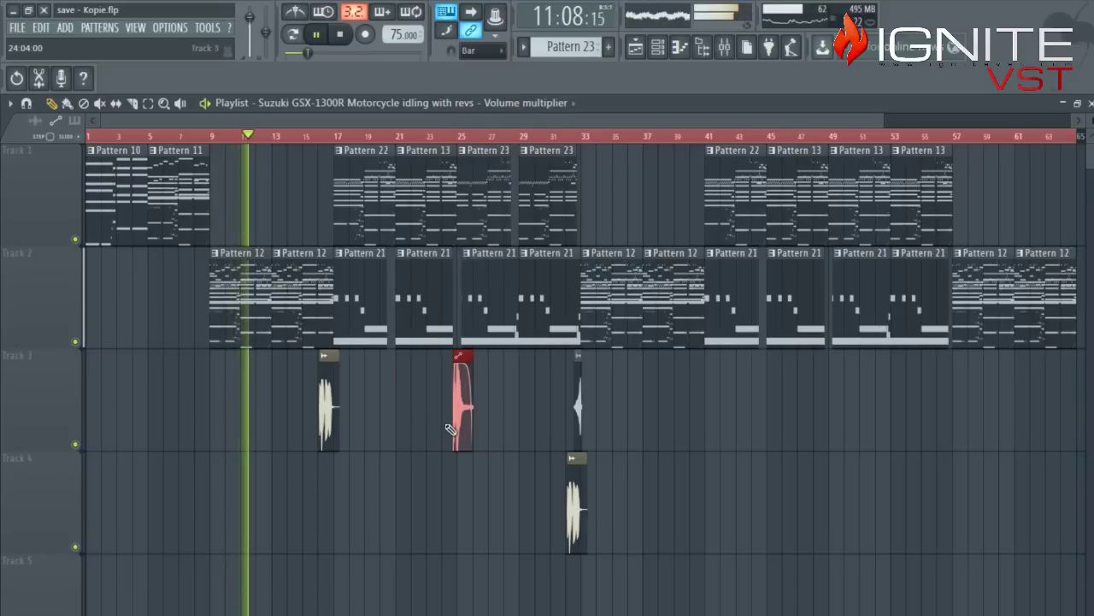
pyautogui.hotkey('ctrl', 'c')
pyautogui.hotkey('ctrl', 'v')
pyautogui.moveTo(108, 364); pyautogui.dragTo(339, 532)
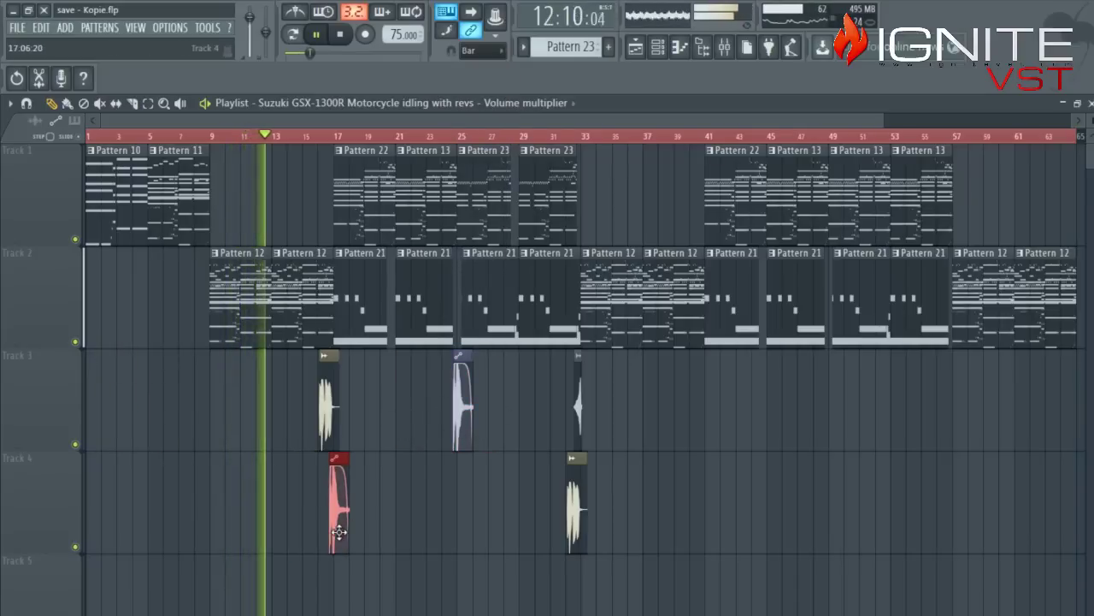
pyautogui.keyDown('ctrl'); pyautogui.click(451, 568); pyautogui.keyUp('ctrl')
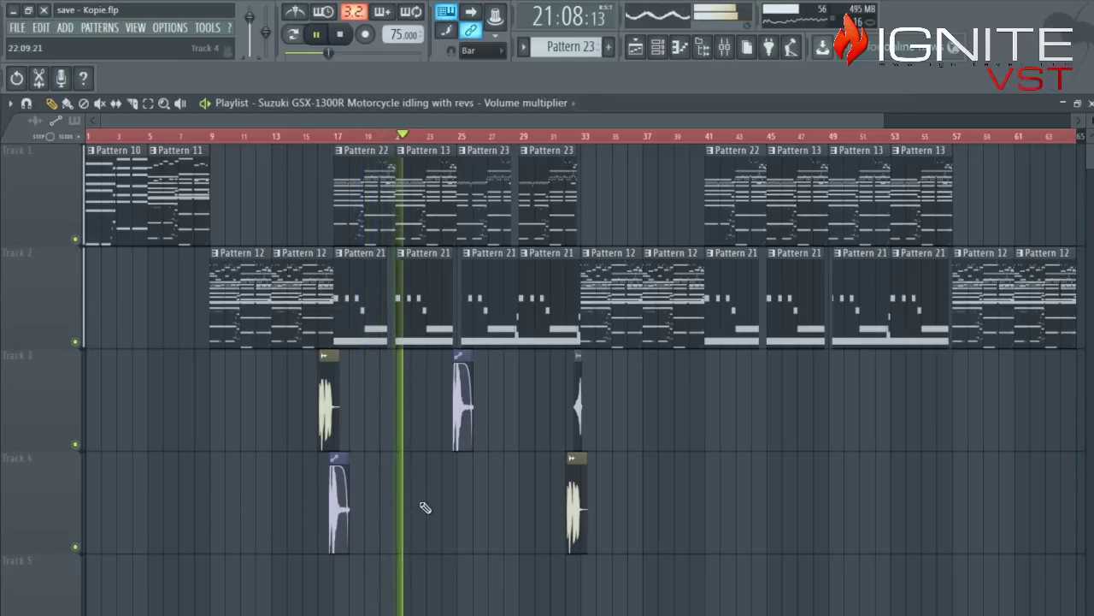
pyautogui.rightClick(338, 522)
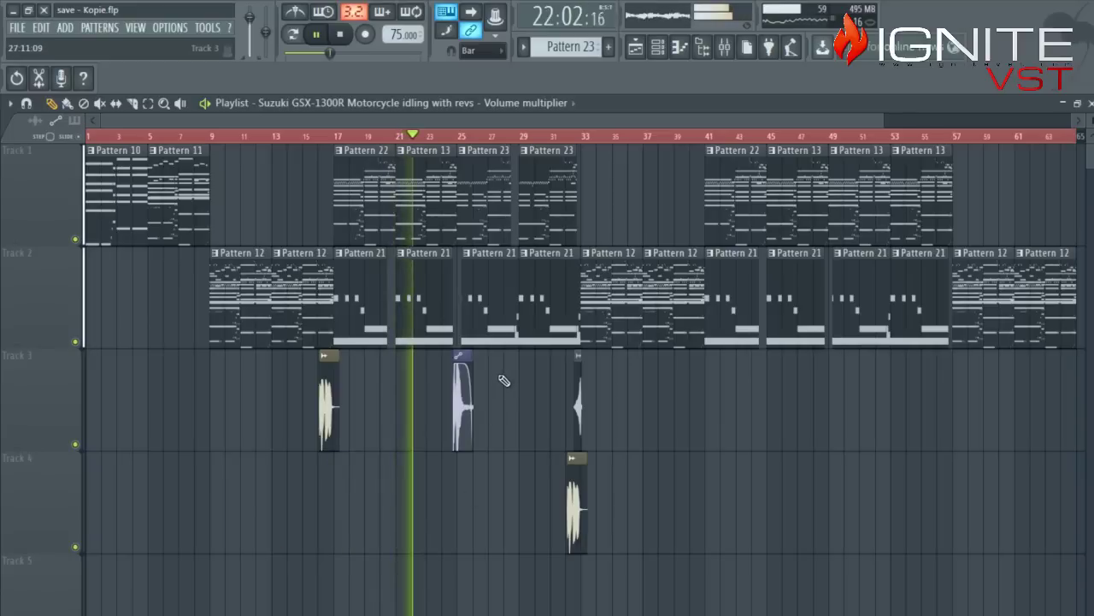
# - Open Heat Up Workstation #4 from the channel rack during playback and view its oscilloscope and preset browser
pyautogui.press('F6')
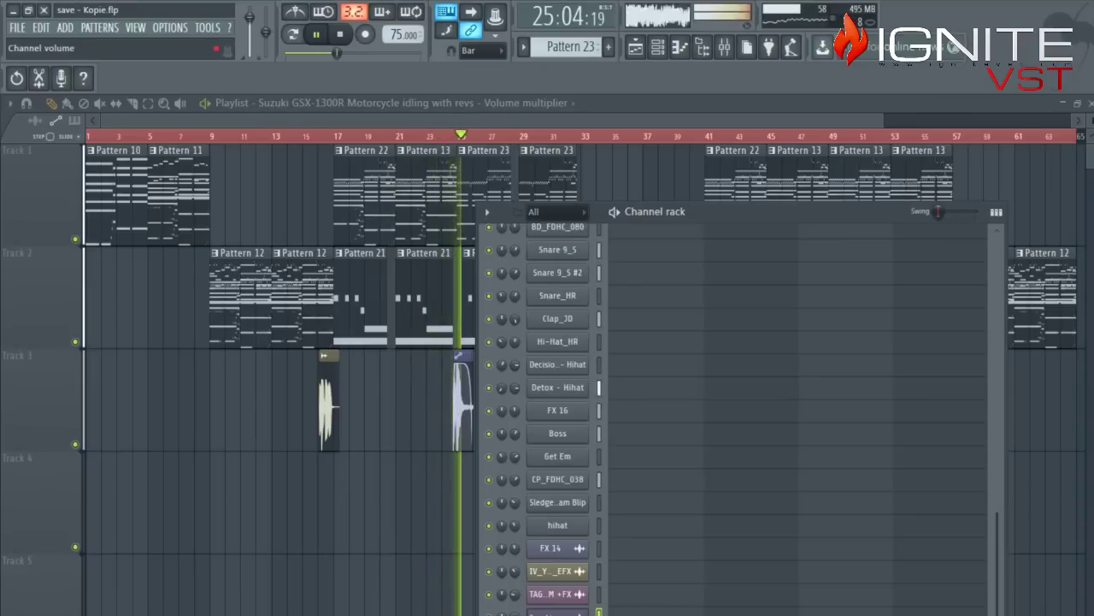
pyautogui.click(442, 118)
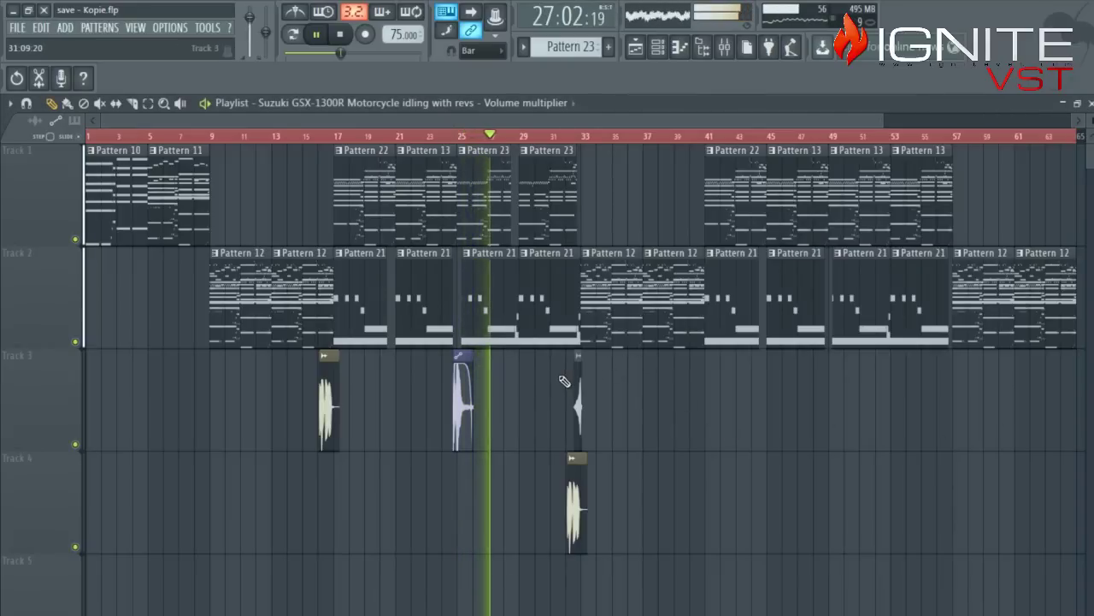
pyautogui.press('F6')
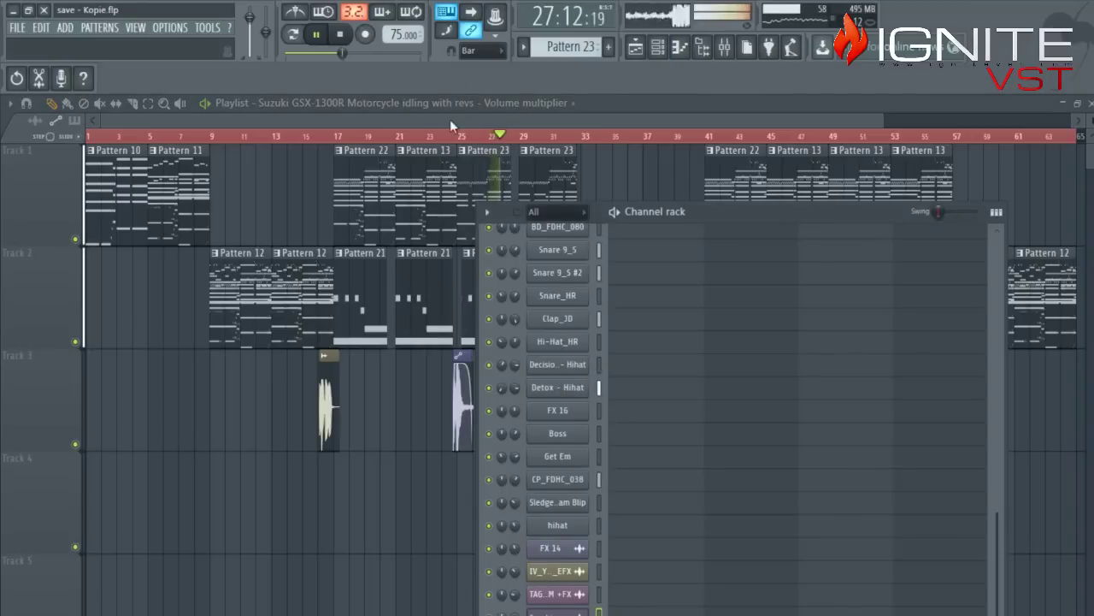
pyautogui.press('F6')
pyautogui.press('F6')
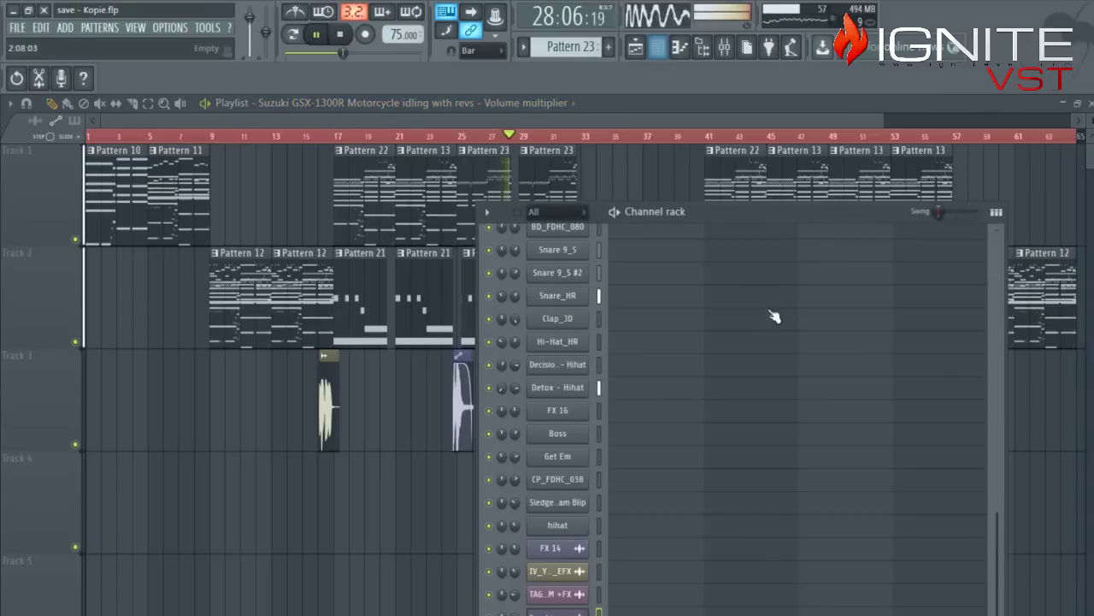
pyautogui.moveTo(997, 522); pyautogui.dragTo(982, 185)
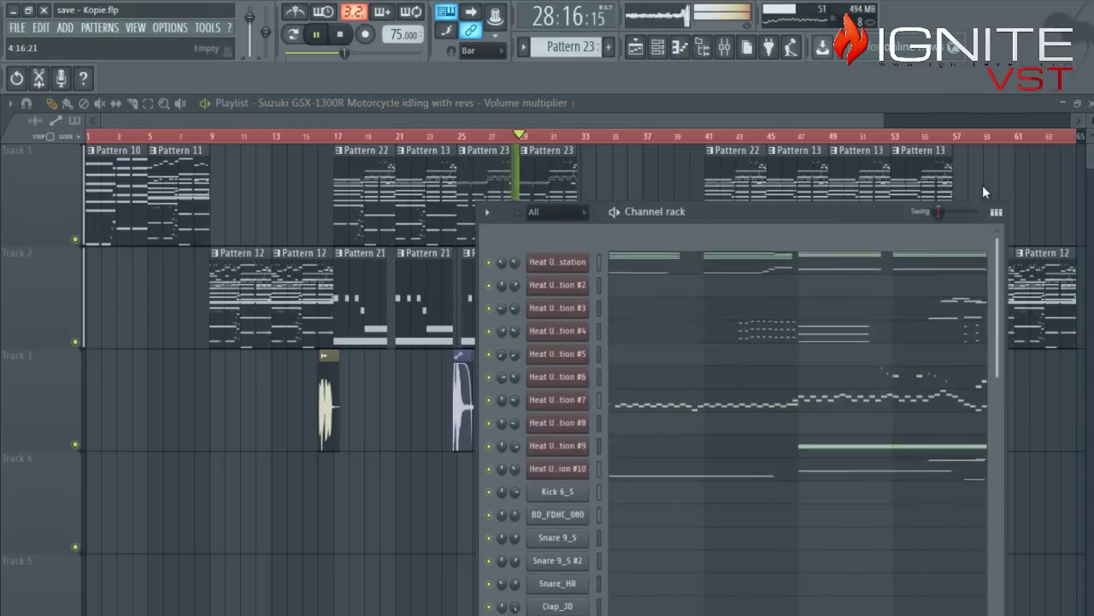
pyautogui.click(575, 317)
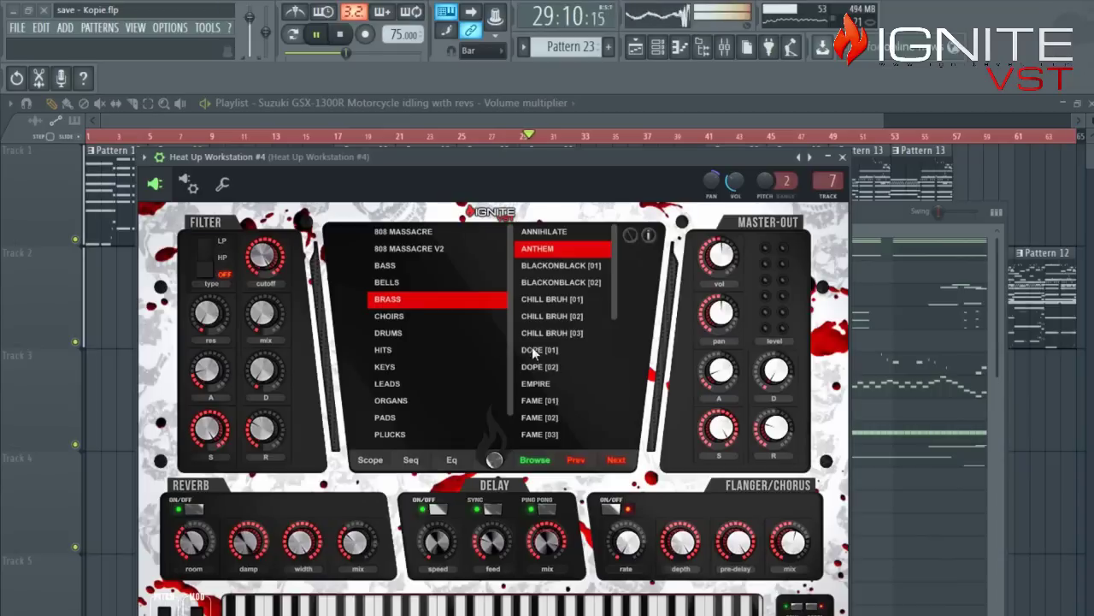
pyautogui.click(370, 460)
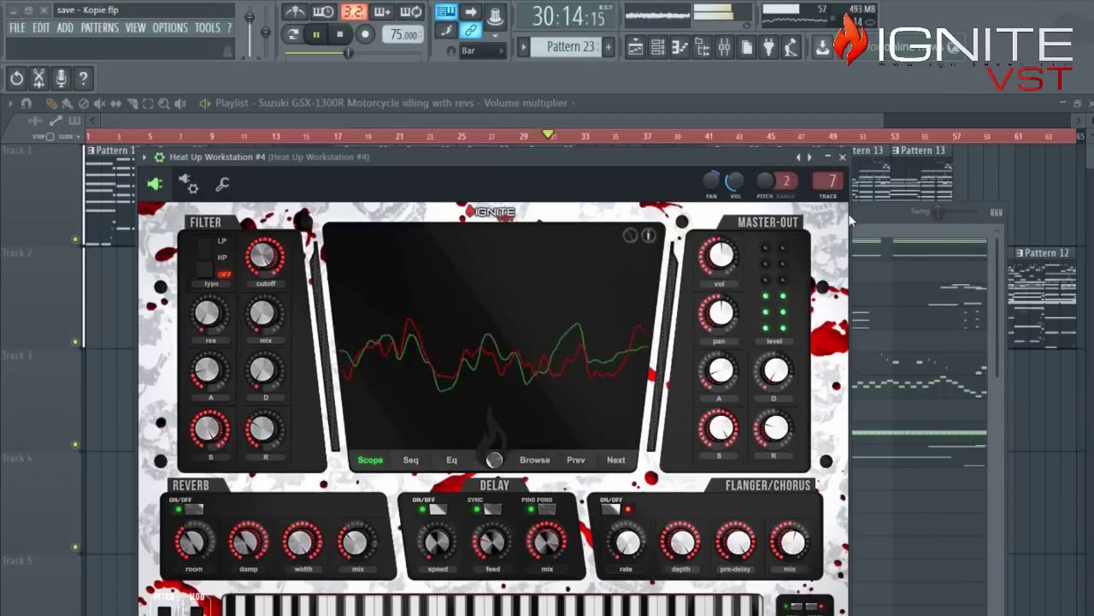
pyautogui.click(534, 459)
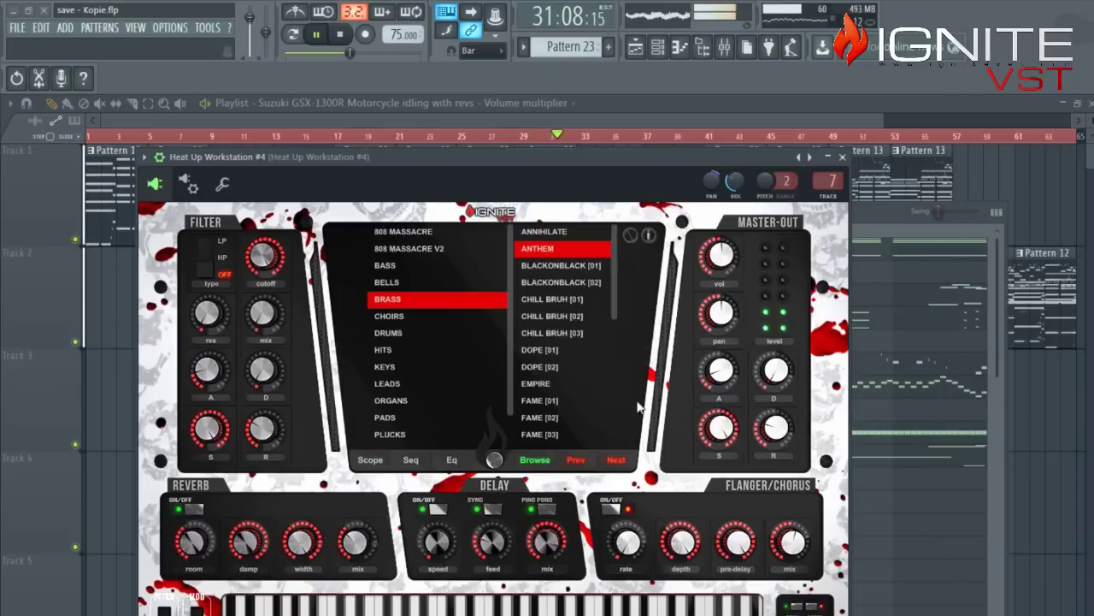
# - Open the settings of Heat Up Workstation #4, preview the Camouflage skin, load the Brushed Metal skin, and close the plugin
pyautogui.click(649, 237)
pyautogui.click(633, 236)
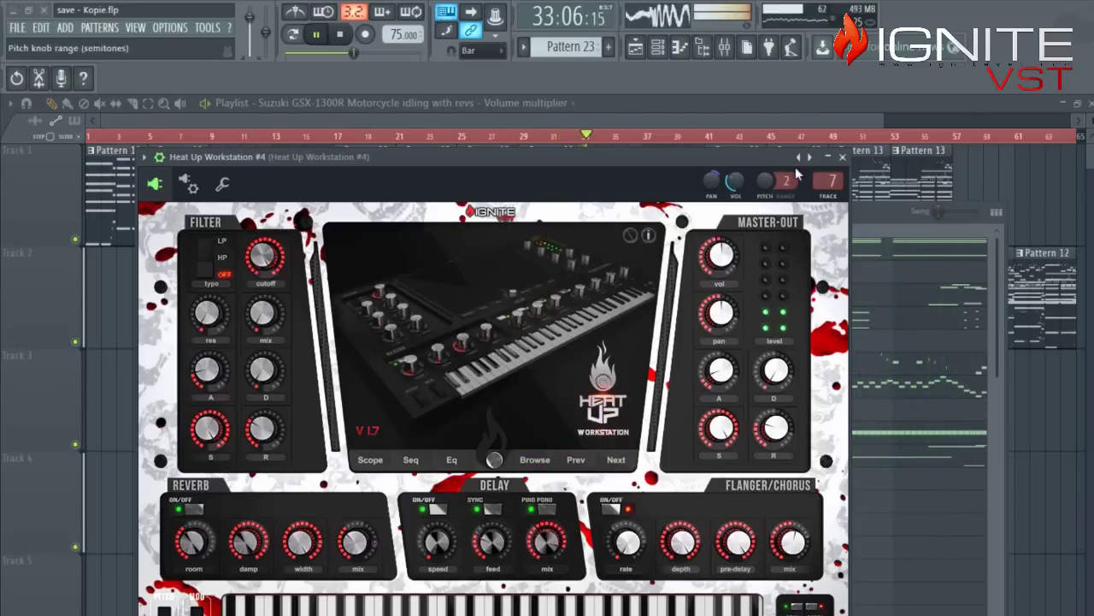
pyautogui.click(649, 236)
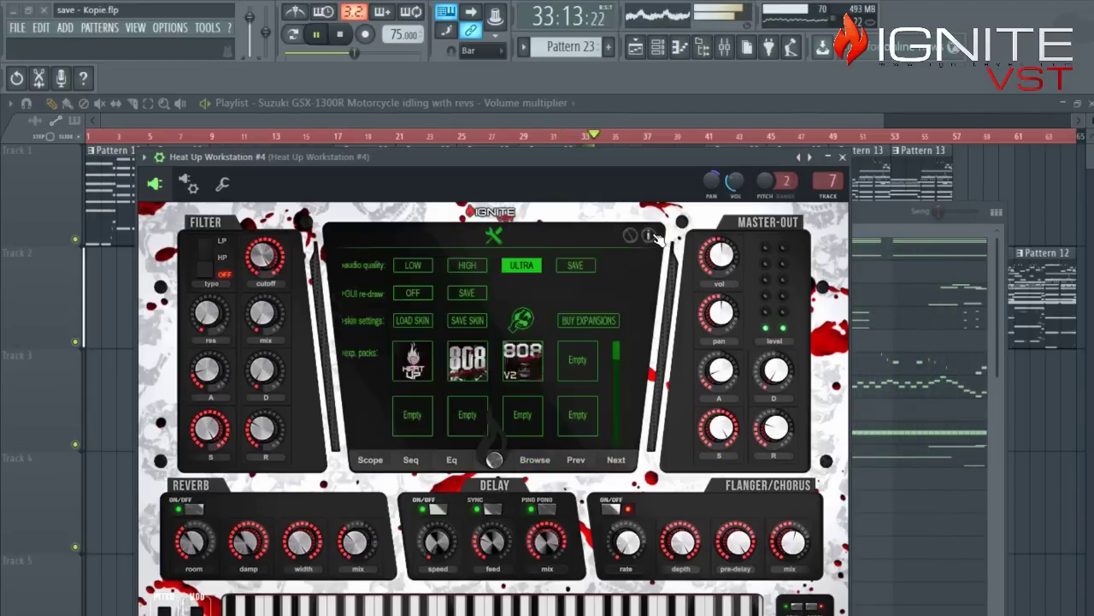
pyautogui.click(421, 328)
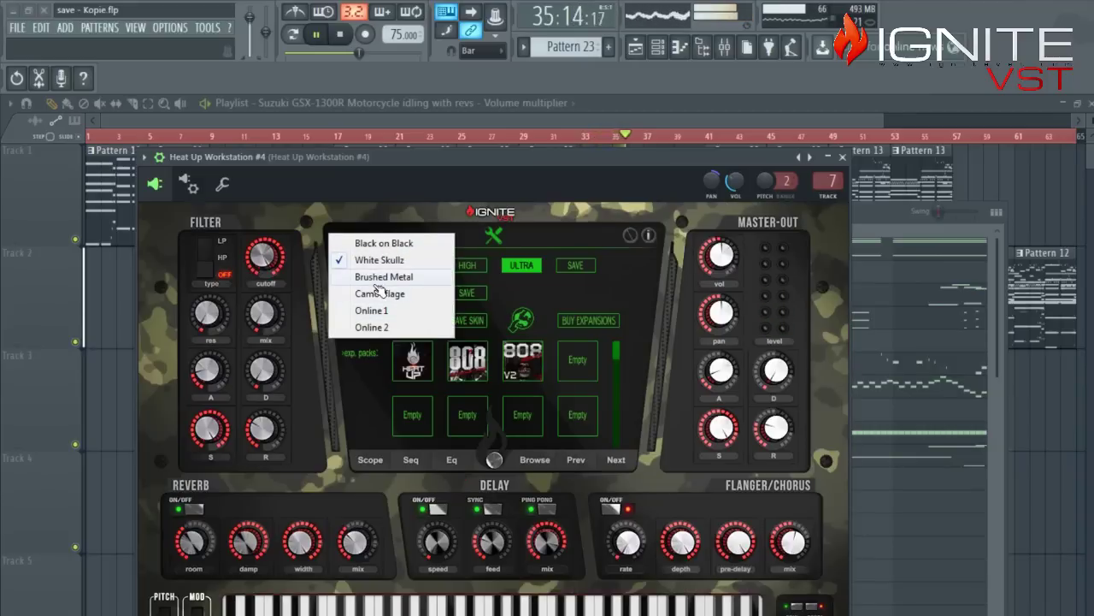
pyautogui.click(380, 292)
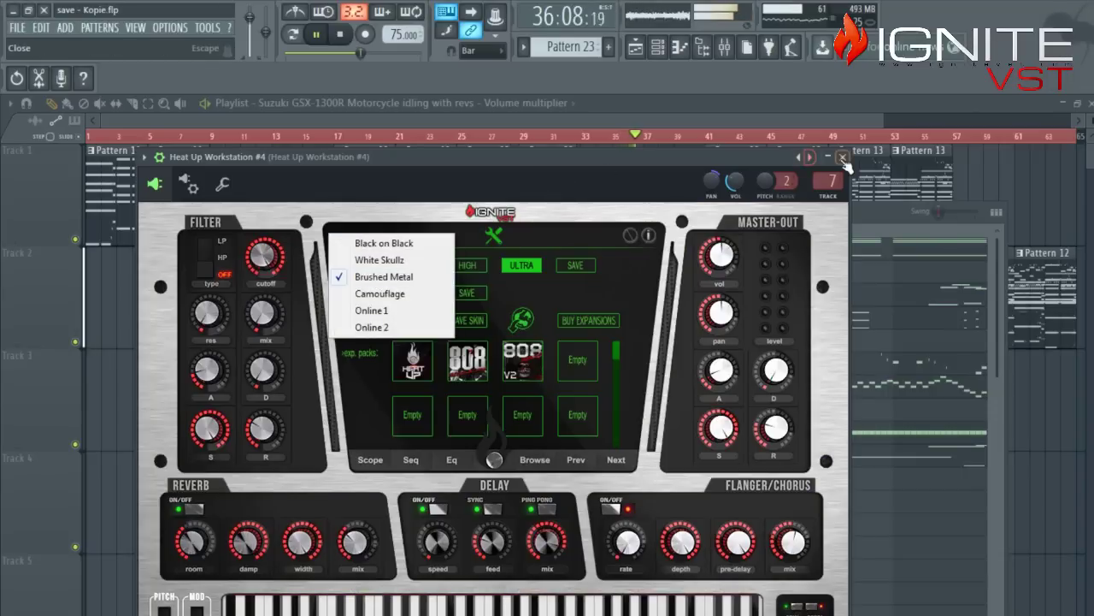
pyautogui.click(842, 156)
# - View the preset browser of the first Heat Up Workstation channel and close the plugin
pyautogui.click(579, 250)
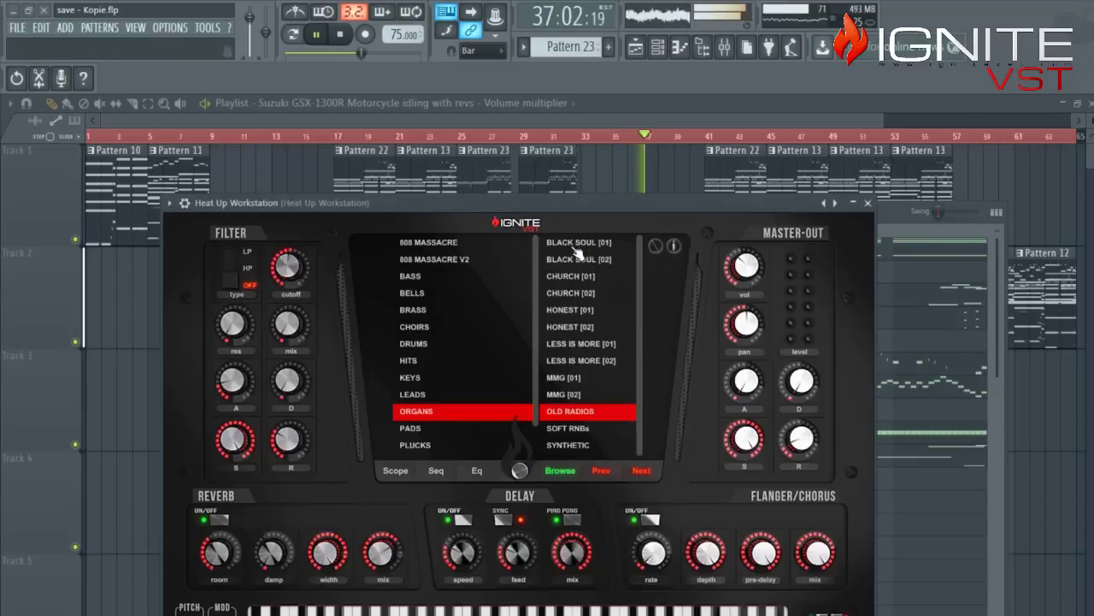
pyautogui.click(871, 204)
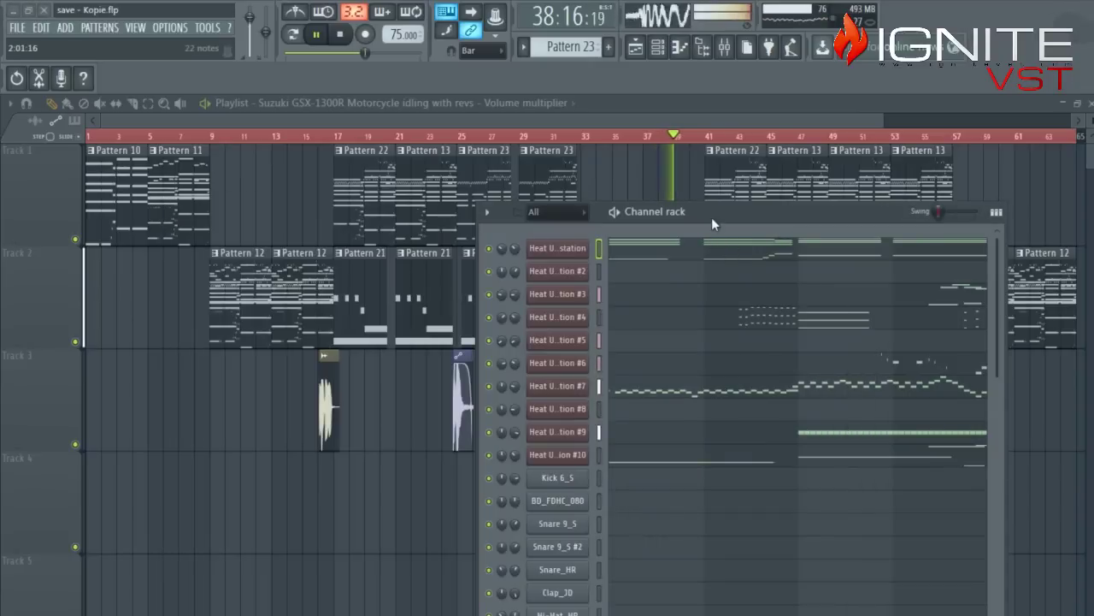
pyautogui.moveTo(669, 202); pyautogui.dragTo(453, 447)
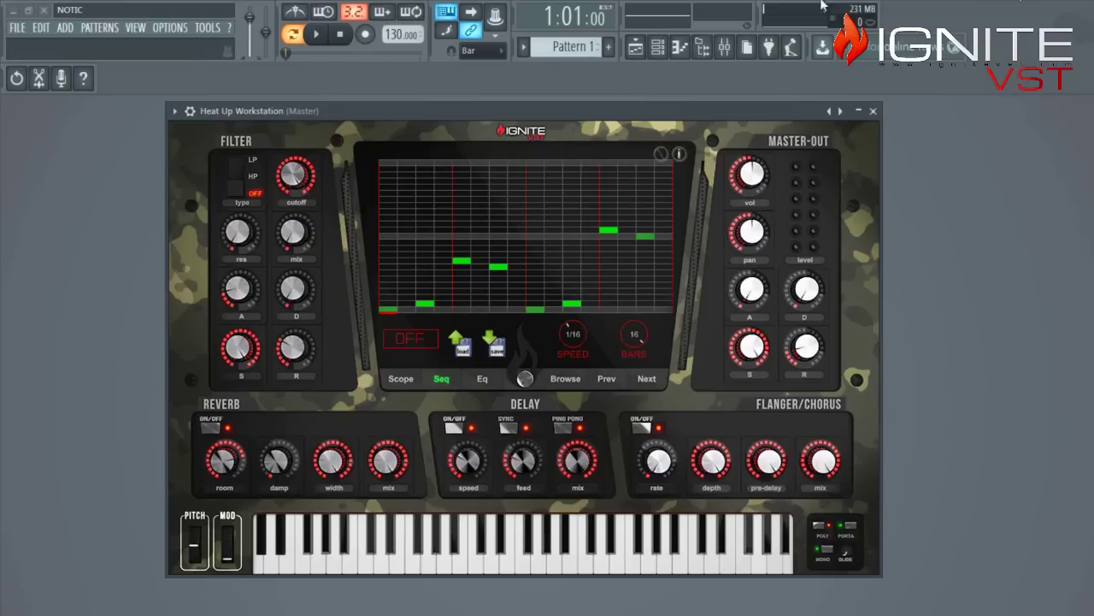
# - Open the settings of the master Heat Up Workstation, preview the White Skullz skin, and load the Black on Black skin
pyautogui.click(664, 156)
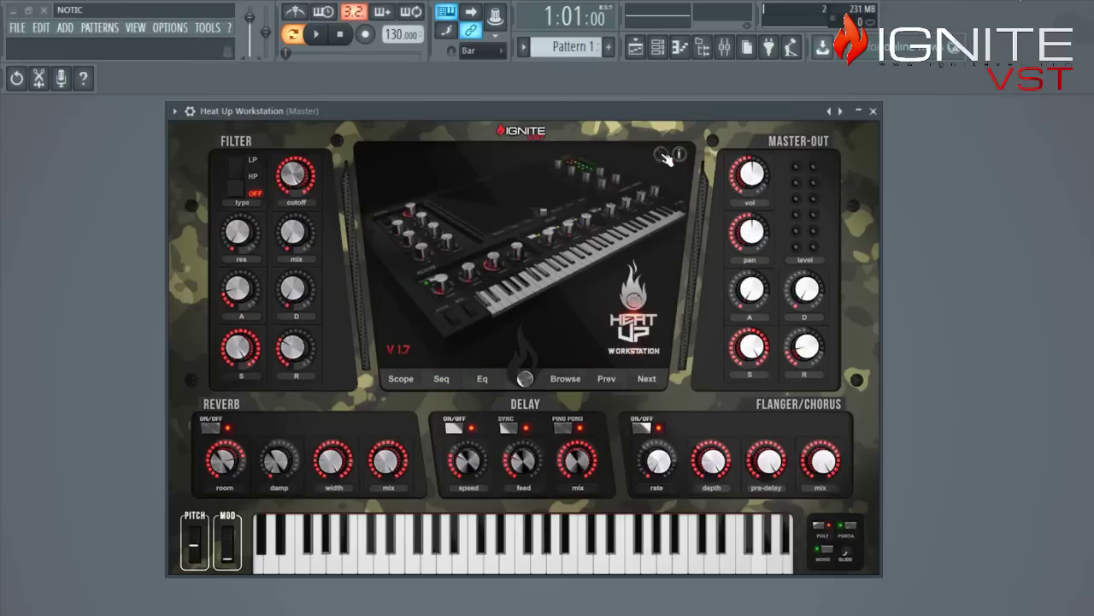
pyautogui.click(681, 156)
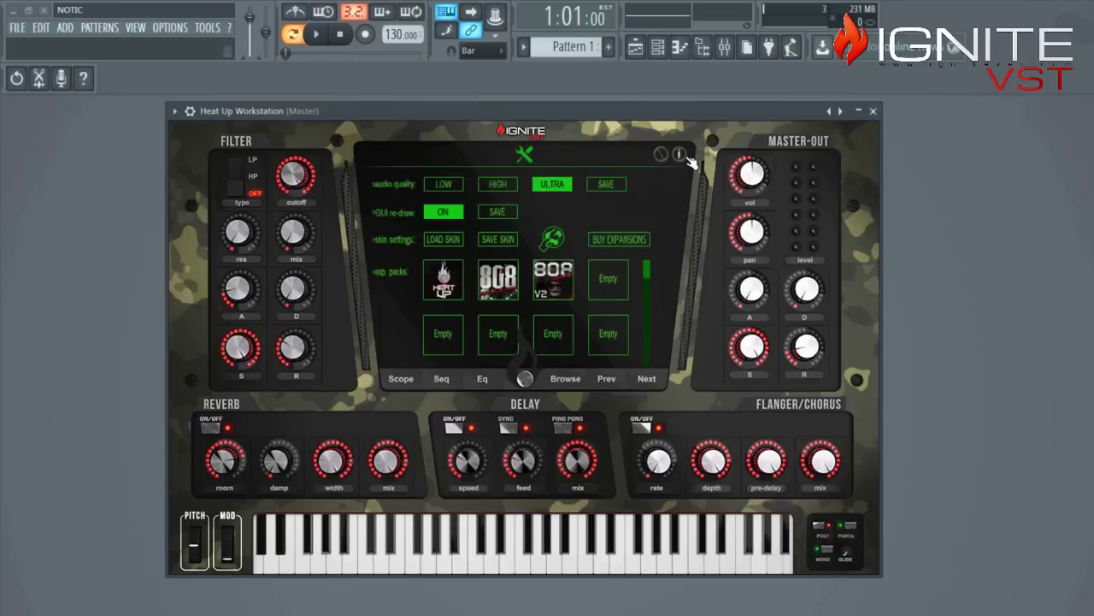
pyautogui.click(448, 243)
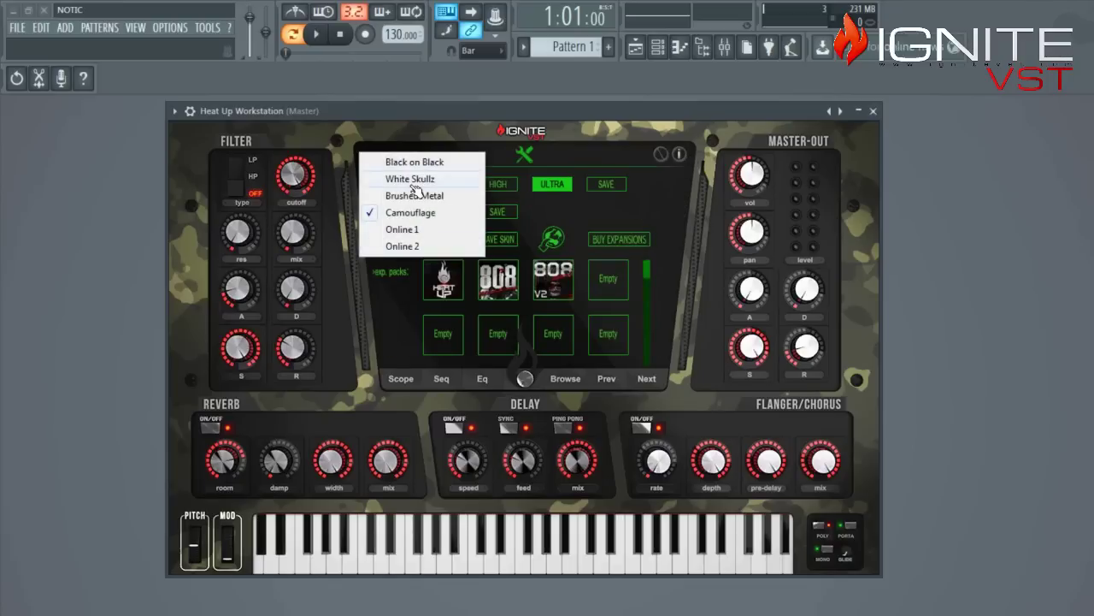
pyautogui.click(413, 174)
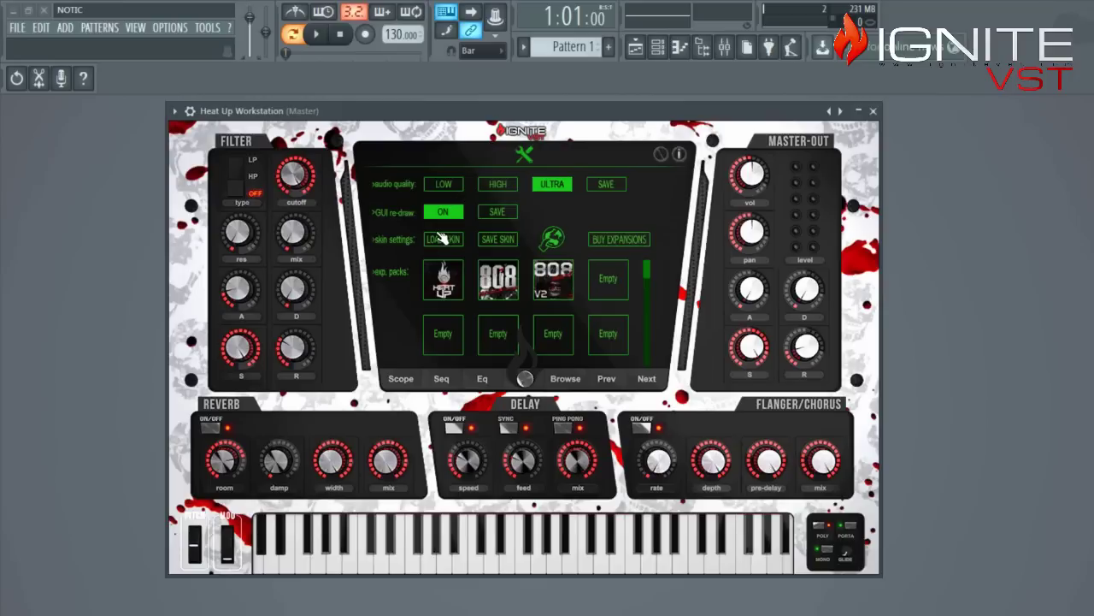
pyautogui.click(442, 242)
pyautogui.click(453, 161)
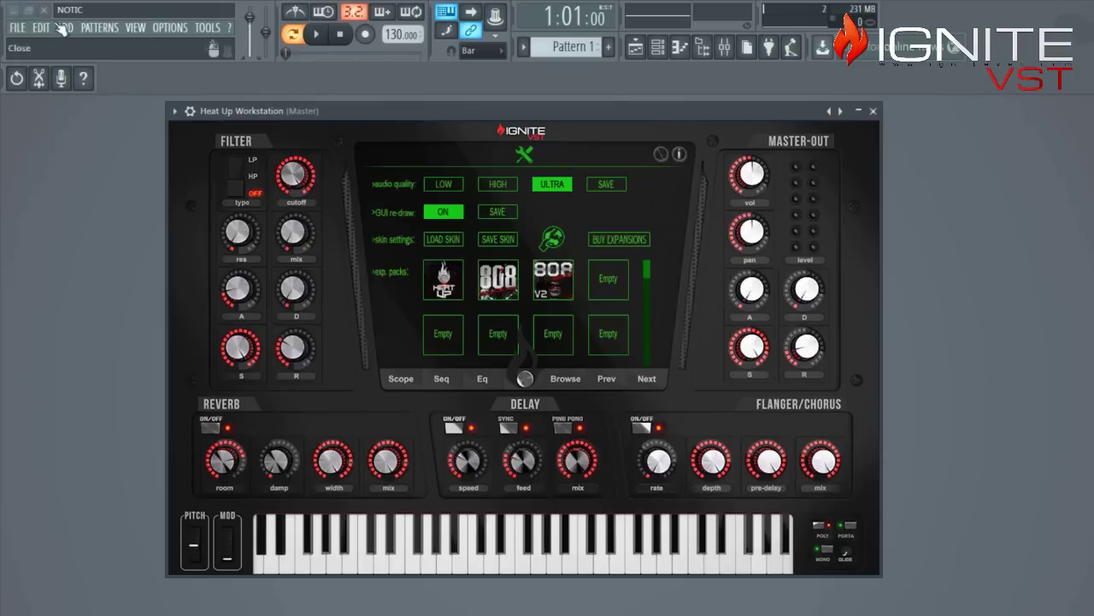
pyautogui.moveTo(456, 123); pyautogui.dragTo(449, 167)
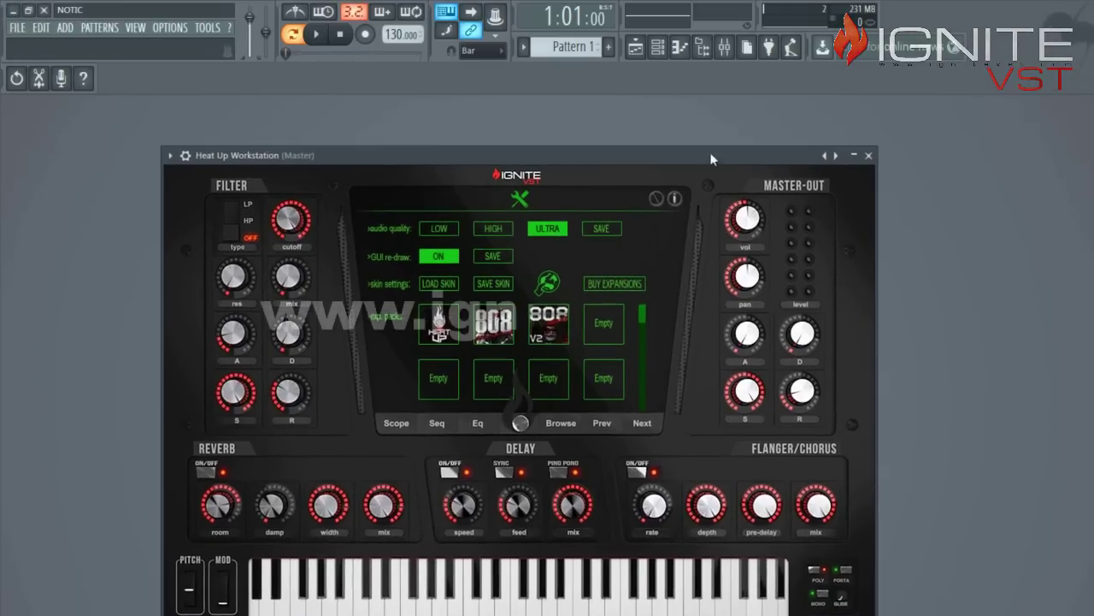